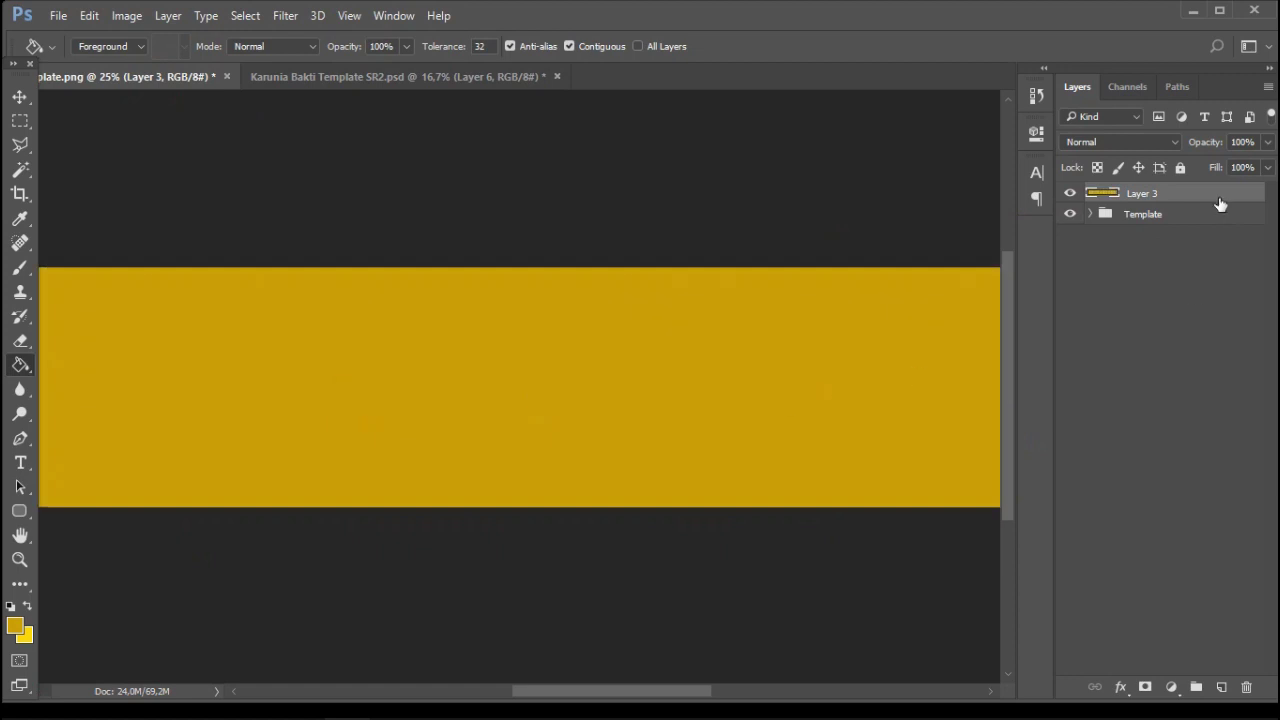
Set Layer 3's opacity to 50% and switch to the Karunia Bakti Template SR2 document
{"action": "type", "text": "50"}
{"action": "left_click", "coordinate": [284, 80]}
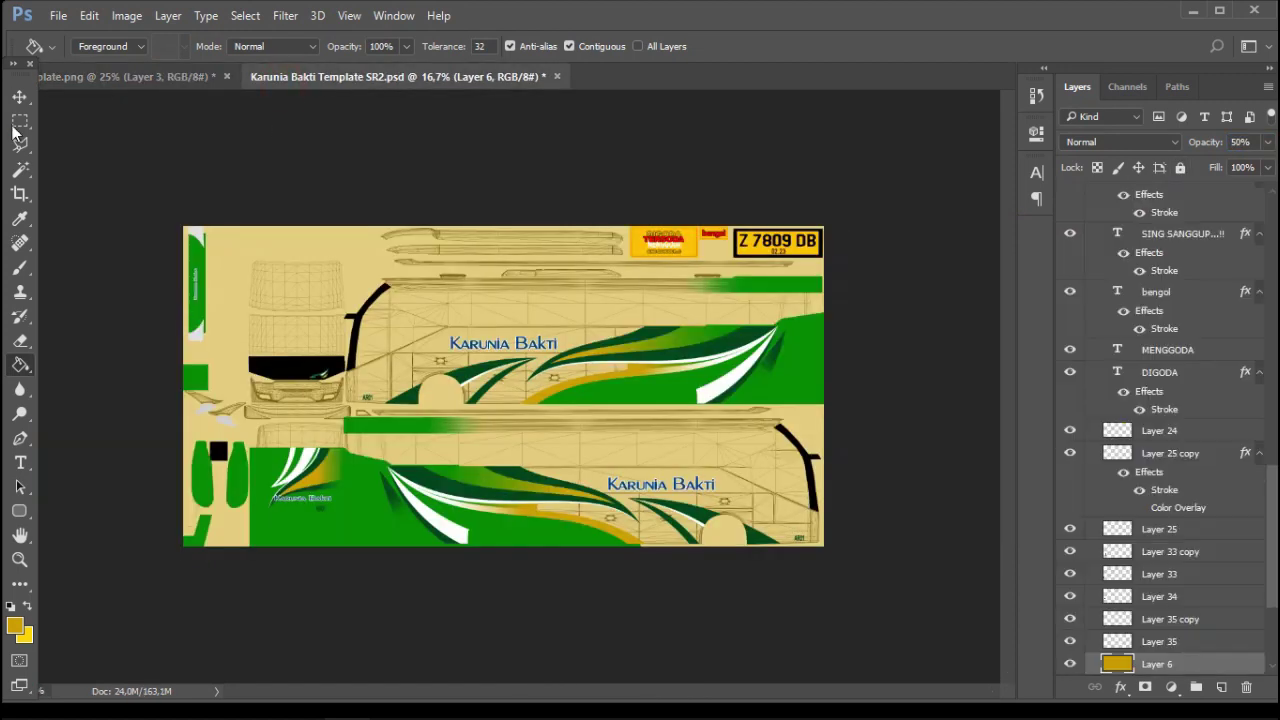
Select the upper side view's stripe graphic layer together with its green body layer, Layer 3 copy and Layer 4 copy
{"action": "left_click", "coordinate": [20, 122]}
{"action": "key", "text": "ctrl+plus"}
{"action": "key", "text": "ctrl+plus"}
{"action": "left_click_drag", "start_coordinate": [480, 357], "coordinate": [303, 197]}
{"action": "left_click", "coordinate": [20, 96]}
{"action": "left_click", "coordinate": [575, 265]}
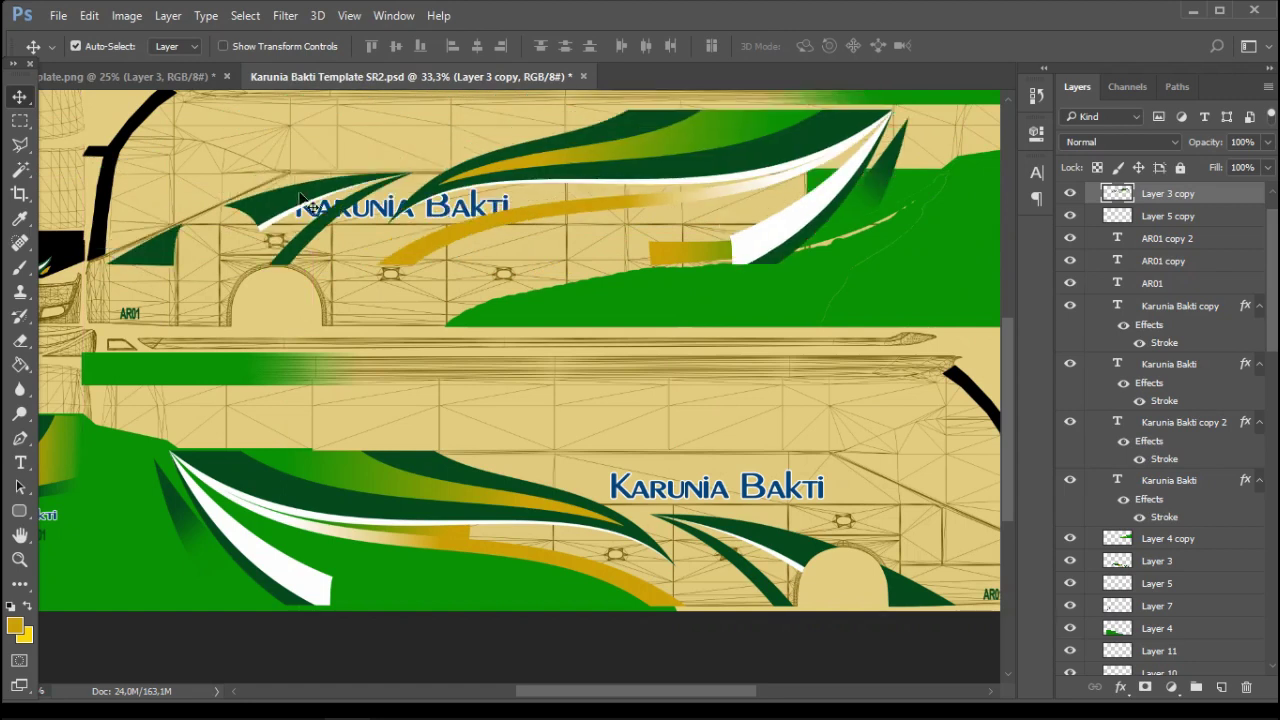
{"action": "left_click_drag", "start_coordinate": [766, 257], "coordinate": [415, 255]}
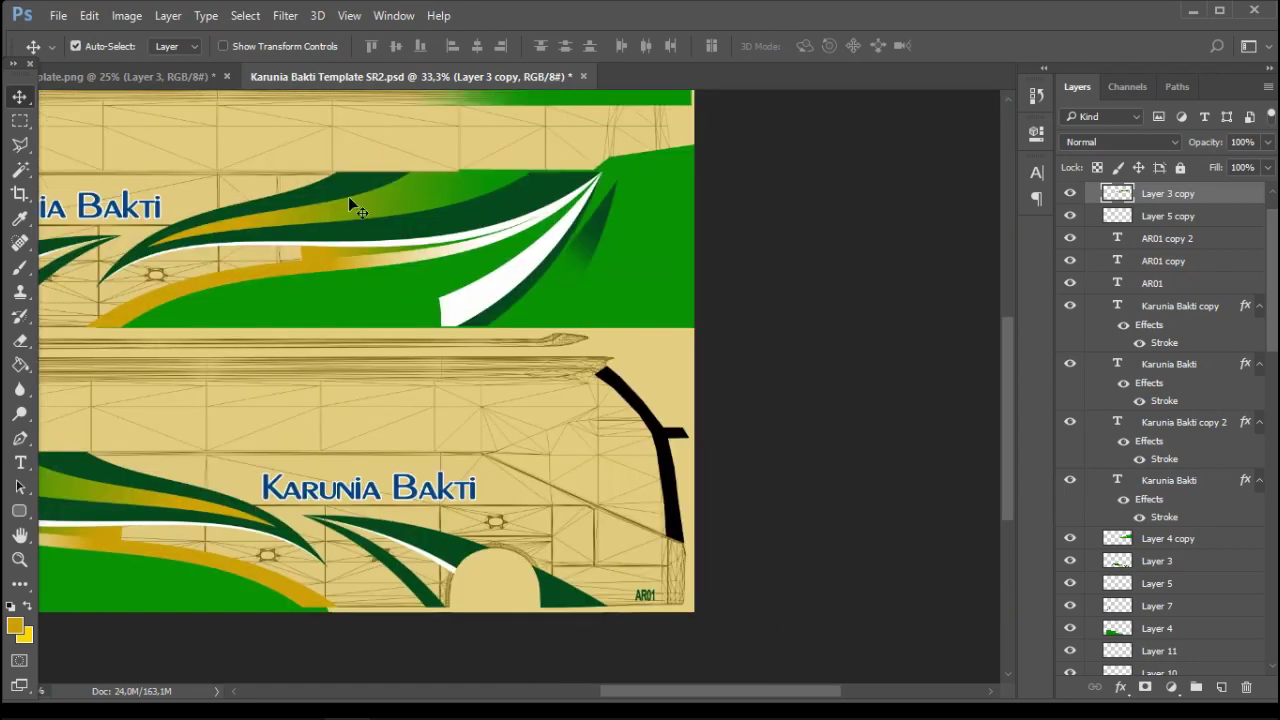
{"action": "left_click", "coordinate": [315, 253], "text": "shift"}
Copy the two selected livery layers into the template PNG document and position them over the bus side
{"action": "left_click_drag", "start_coordinate": [339, 248], "coordinate": [447, 367]}
{"action": "left_click_drag", "start_coordinate": [350, 375], "coordinate": [760, 304]}
{"action": "left_click_drag", "start_coordinate": [590, 306], "coordinate": [313, 365]}
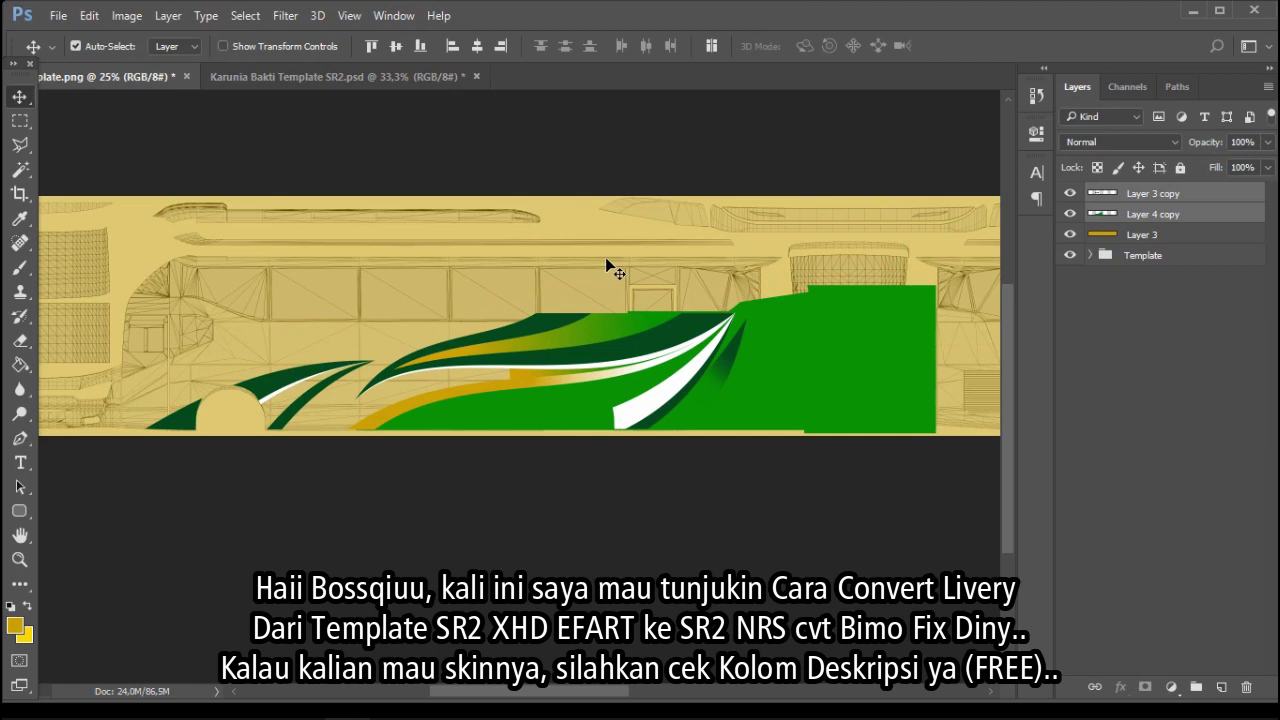
{"action": "key", "text": "ctrl+plus"}
{"action": "key", "text": "ctrl+plus"}
{"action": "key", "text": "ctrl+plus"}
{"action": "left_click_drag", "start_coordinate": [586, 294], "coordinate": [794, 238]}
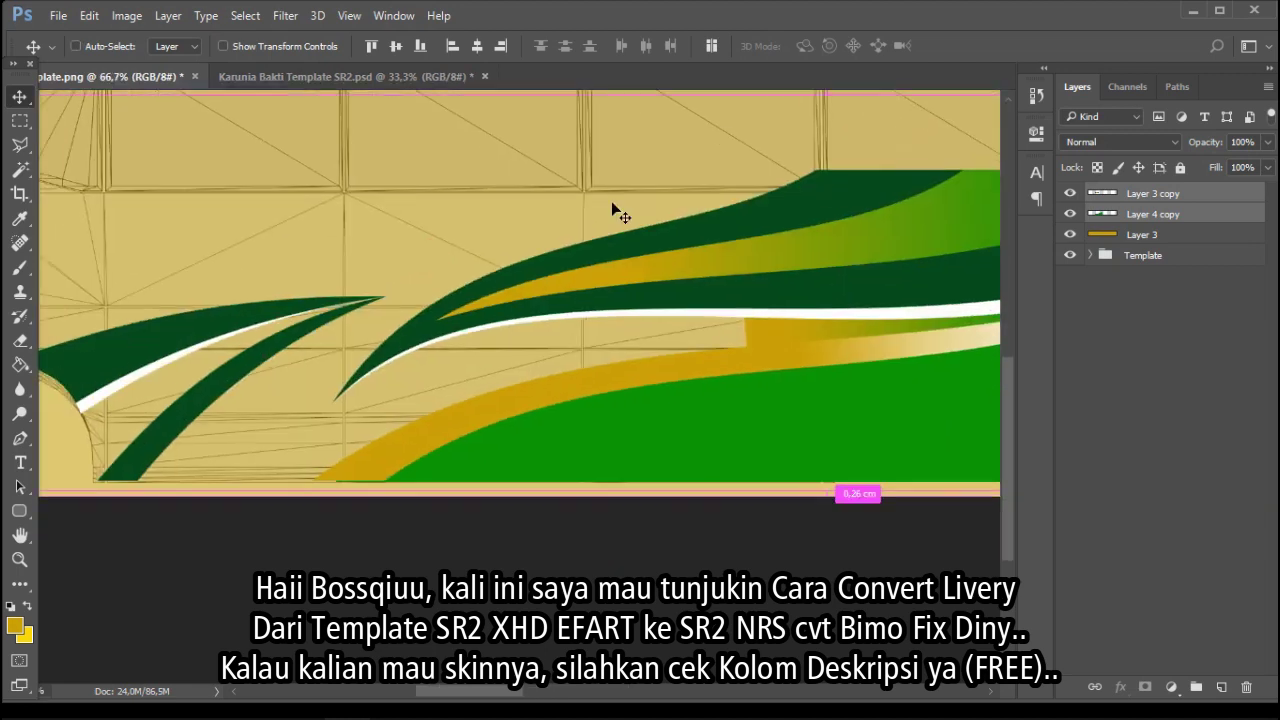
Scale the two livery layers vertically so they fit between the window line and the lower edge of the bus side
{"action": "key", "text": "ctrl+t"}
{"action": "left_click_drag", "start_coordinate": [818, 111], "coordinate": [814, 153]}
{"action": "left_click_drag", "start_coordinate": [493, 205], "coordinate": [723, 149]}
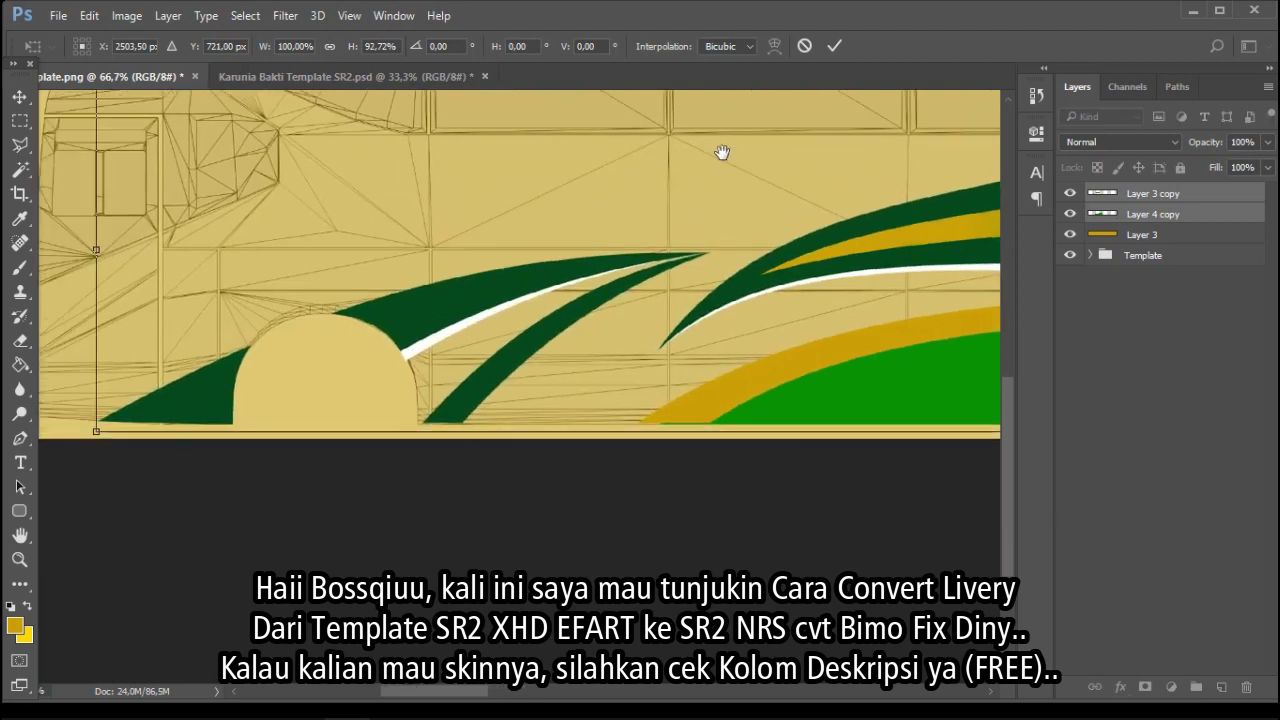
{"action": "left_click_drag", "start_coordinate": [614, 431], "coordinate": [617, 436]}
{"action": "left_click_drag", "start_coordinate": [640, 365], "coordinate": [310, 362]}
{"action": "left_click_drag", "start_coordinate": [840, 306], "coordinate": [260, 326]}
{"action": "left_click_drag", "start_coordinate": [670, 283], "coordinate": [444, 356]}
{"action": "left_click", "coordinate": [20, 96]}
Delete the copied green body layer, Layer 4 copy, from the template document
{"action": "left_click", "coordinate": [508, 268]}
{"action": "left_click_drag", "start_coordinate": [385, 265], "coordinate": [640, 257]}
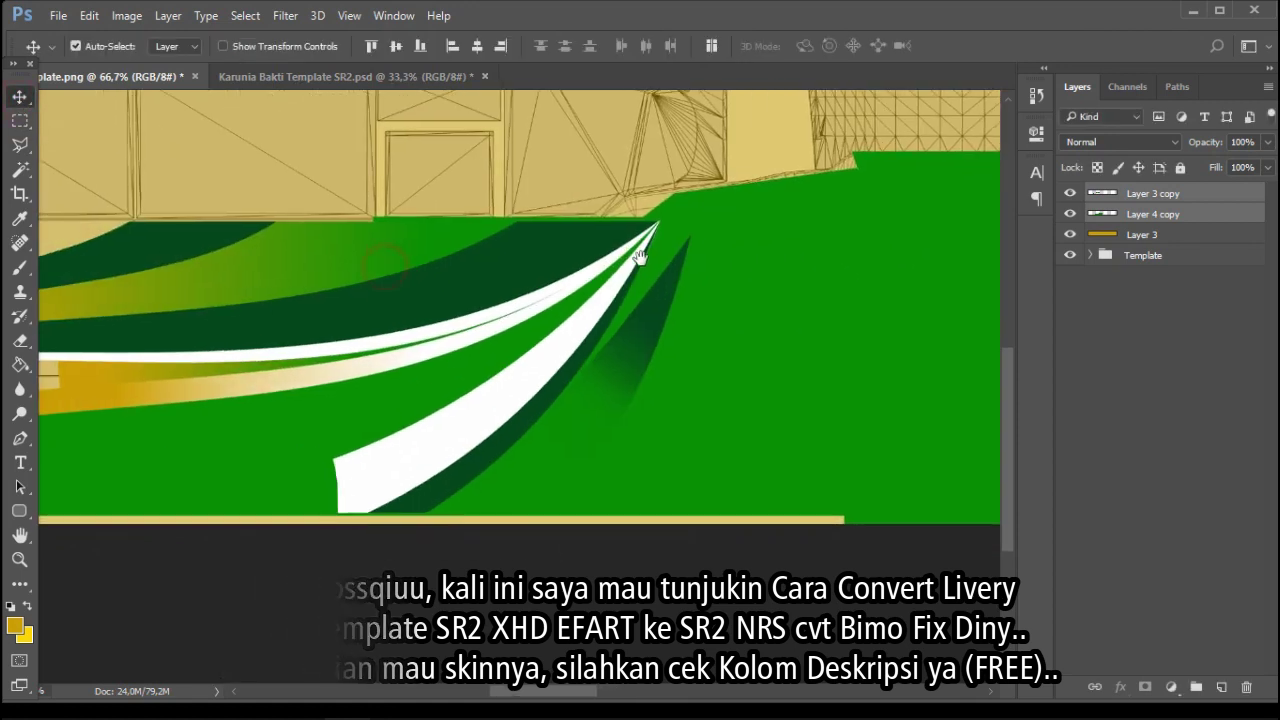
{"action": "key", "text": "Delete"}
{"action": "left_click_drag", "start_coordinate": [417, 251], "coordinate": [494, 283]}
{"action": "left_click_drag", "start_coordinate": [652, 269], "coordinate": [734, 200]}
{"action": "left_click_drag", "start_coordinate": [459, 227], "coordinate": [807, 189]}
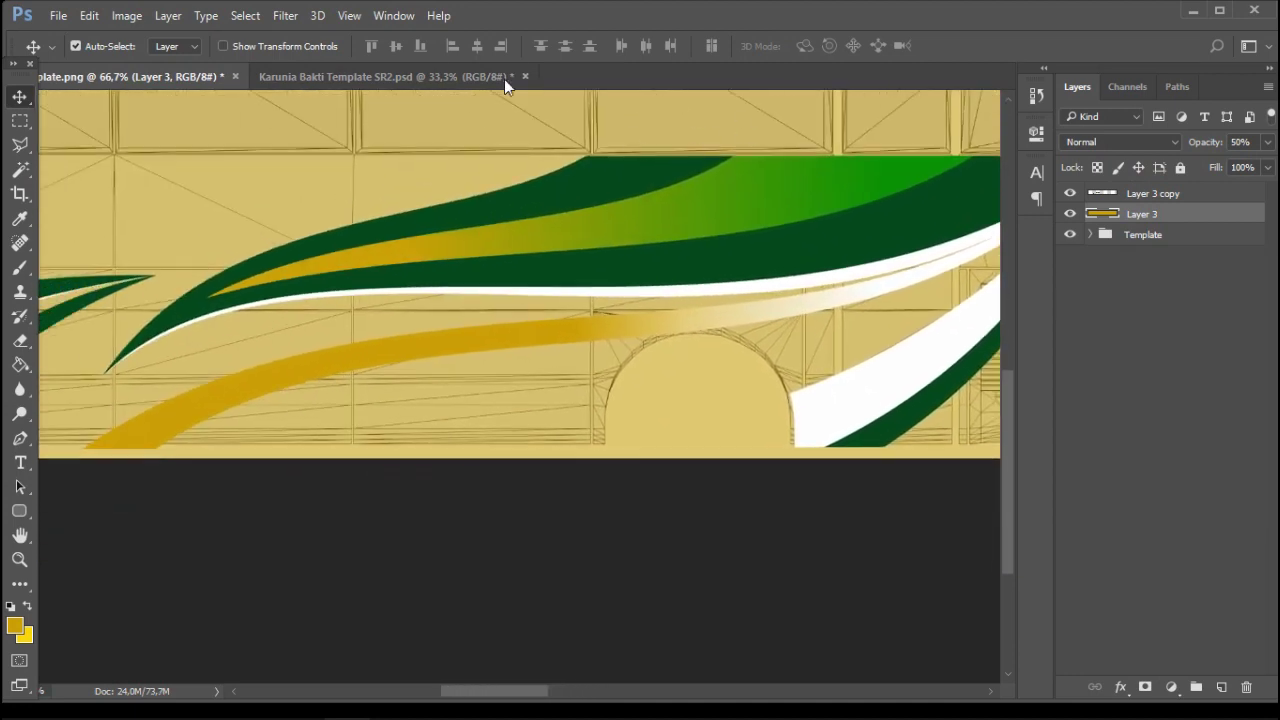
Set Layer 6's opacity to 100% in the Karunia Bakti document
{"action": "key", "text": "ctrl+Tab"}
{"action": "left_click", "coordinate": [393, 155]}
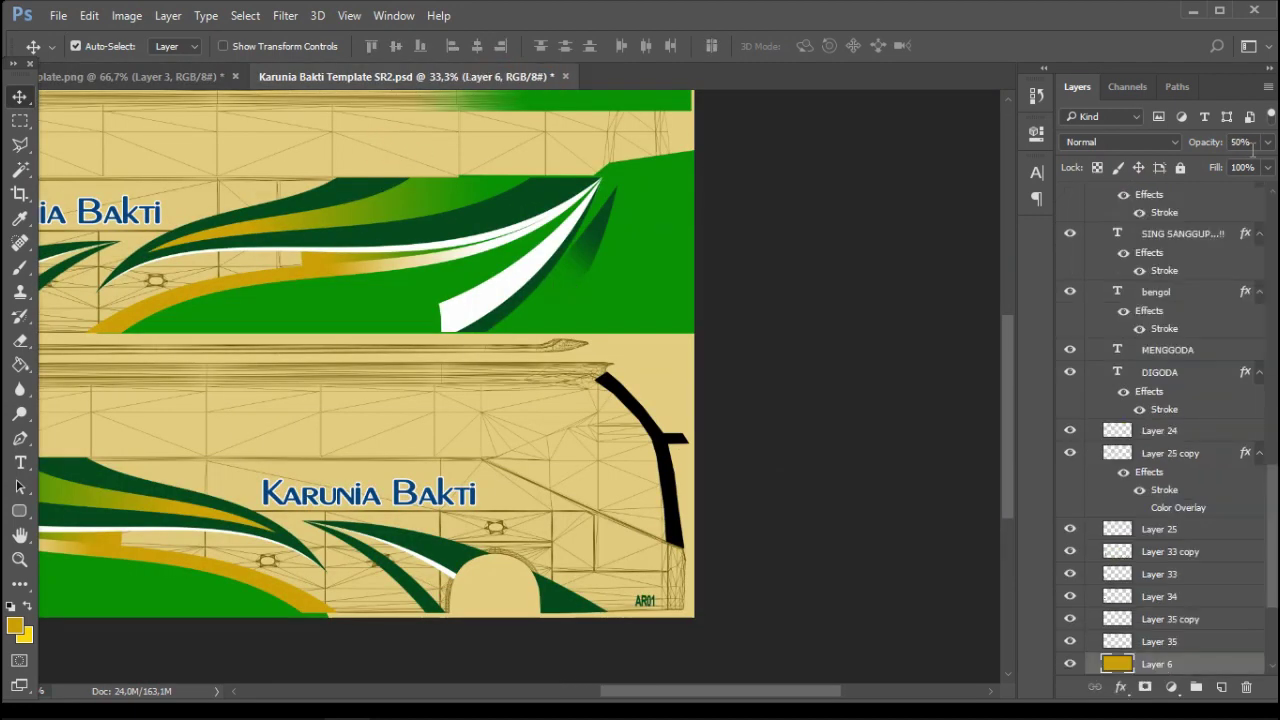
{"action": "left_click_drag", "start_coordinate": [1223, 165], "coordinate": [1275, 166]}
{"action": "left_click_drag", "start_coordinate": [578, 288], "coordinate": [786, 285]}
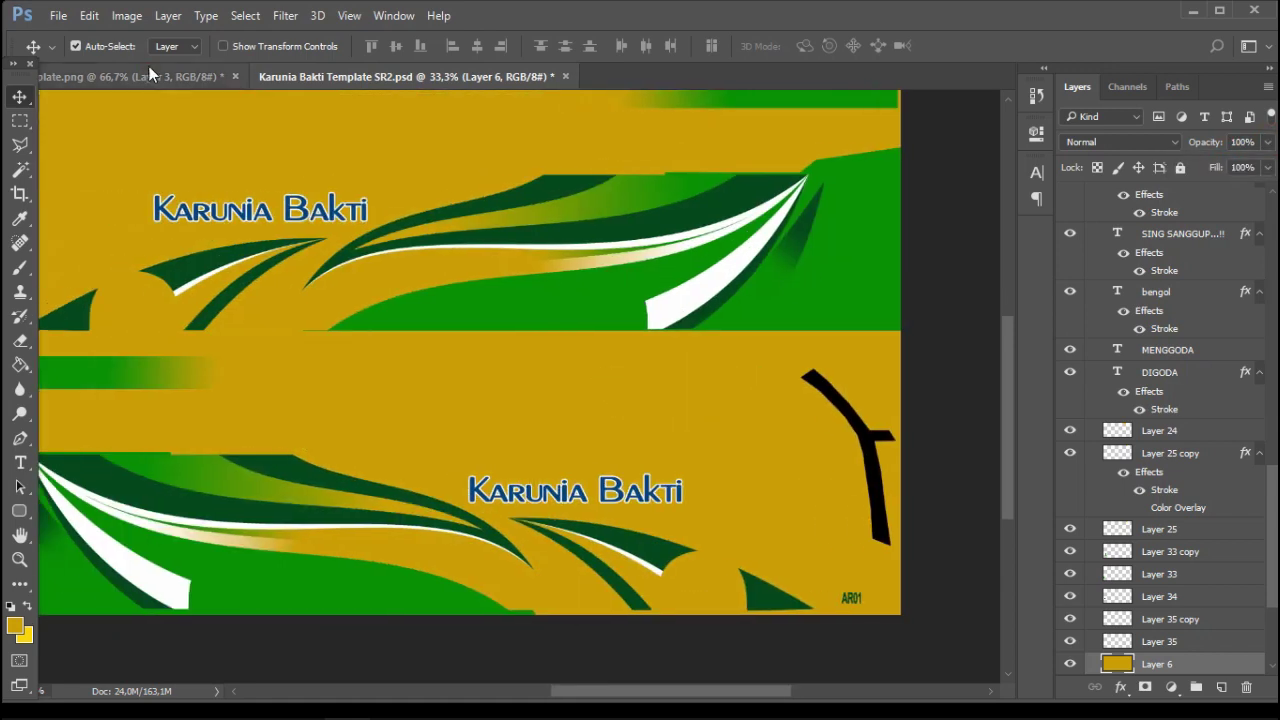
Create a new layer directly above Layer 3 in the template document
{"action": "left_click", "coordinate": [150, 73]}
{"action": "left_click_drag", "start_coordinate": [511, 347], "coordinate": [659, 330]}
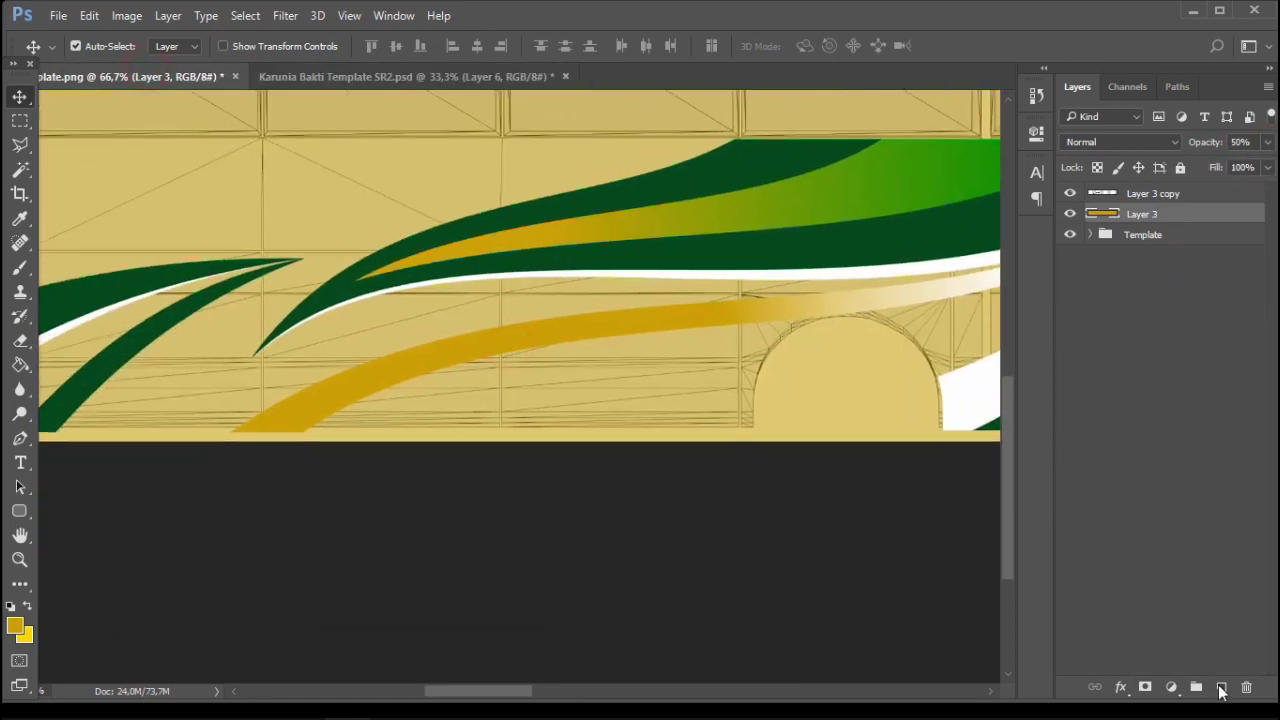
{"action": "left_click_drag", "start_coordinate": [670, 403], "coordinate": [529, 376]}
{"action": "left_click", "coordinate": [329, 80]}
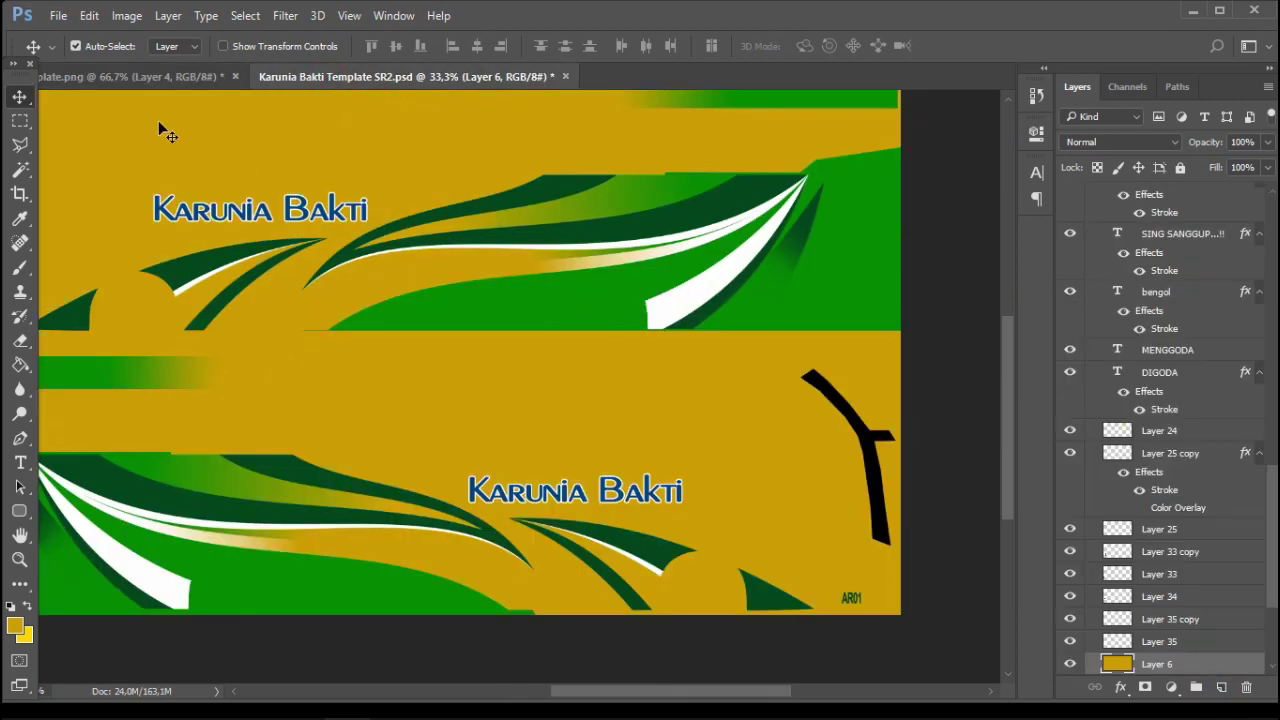
{"action": "left_click", "coordinate": [146, 78]}
{"action": "left_click_drag", "start_coordinate": [385, 345], "coordinate": [449, 324]}
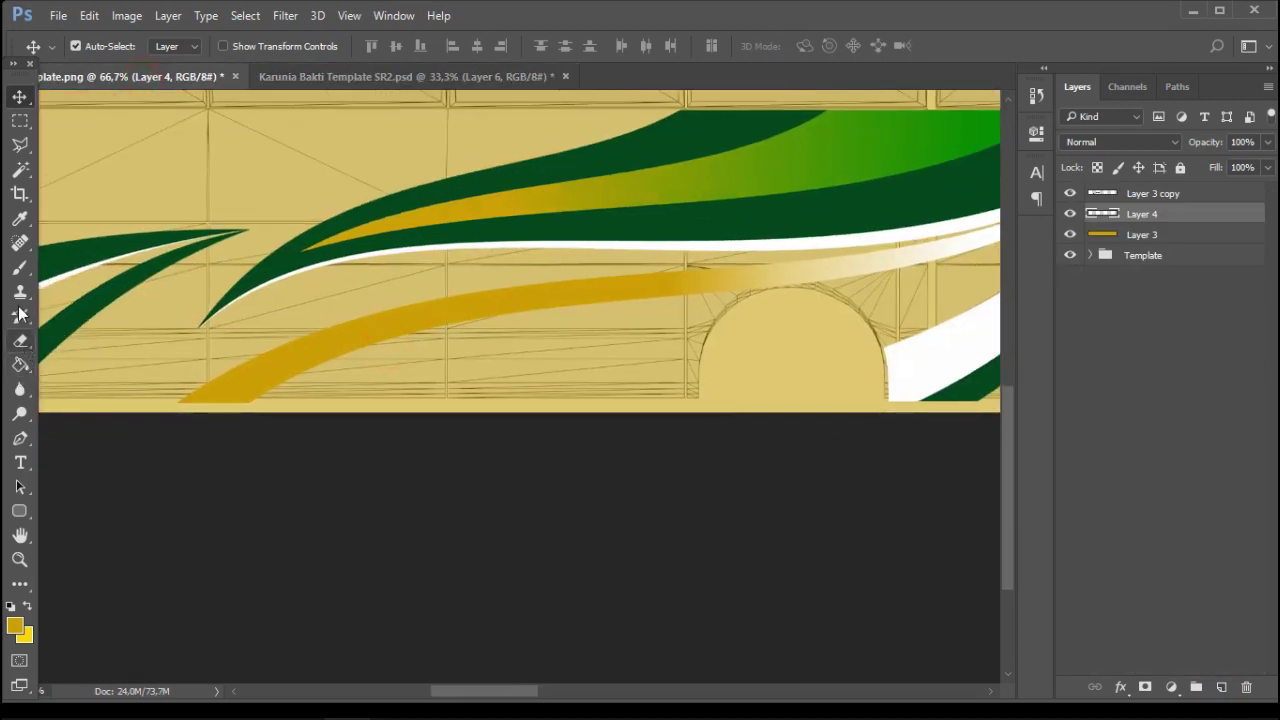
Set the foreground colour for the Brush to green 089304, sampled from the green end of the livery's gradient stripe
{"action": "key", "text": "b"}
{"action": "left_click", "coordinate": [15, 625]}
{"action": "left_click", "coordinate": [985, 112]}
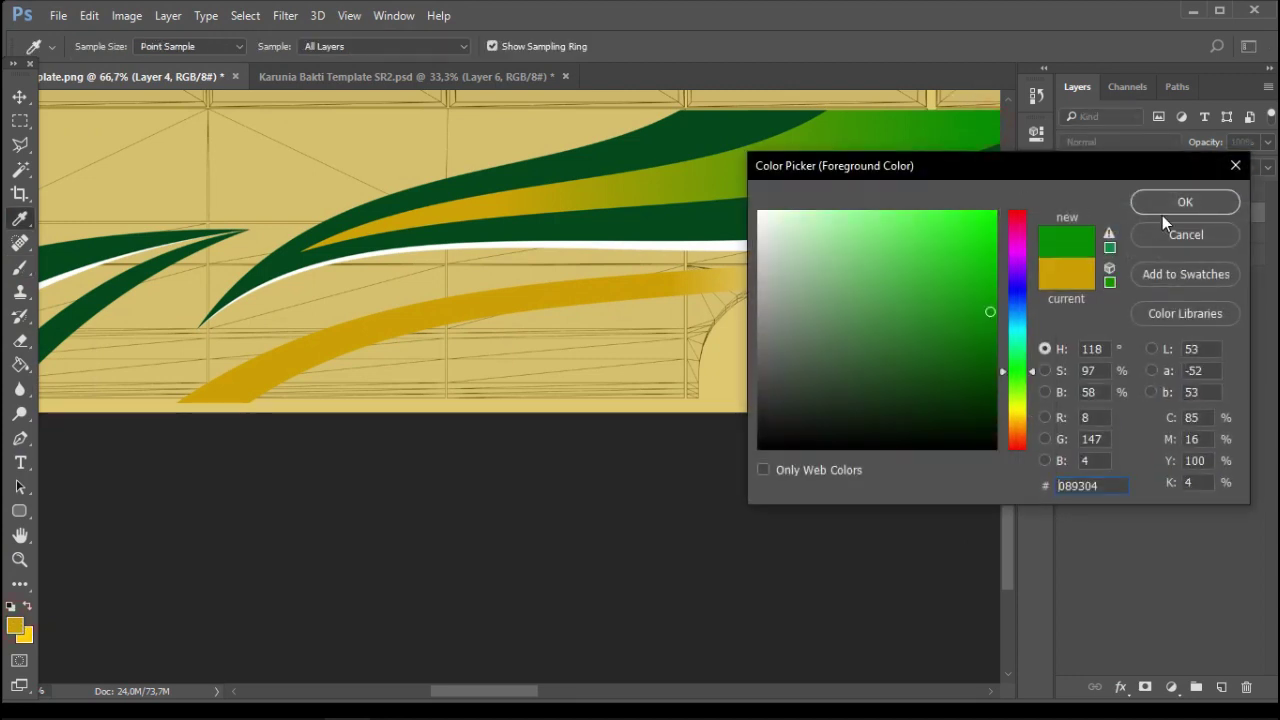
{"action": "left_click", "coordinate": [1175, 200]}
{"action": "left_click_drag", "start_coordinate": [894, 203], "coordinate": [377, 198]}
{"action": "left_click", "coordinate": [14, 627]}
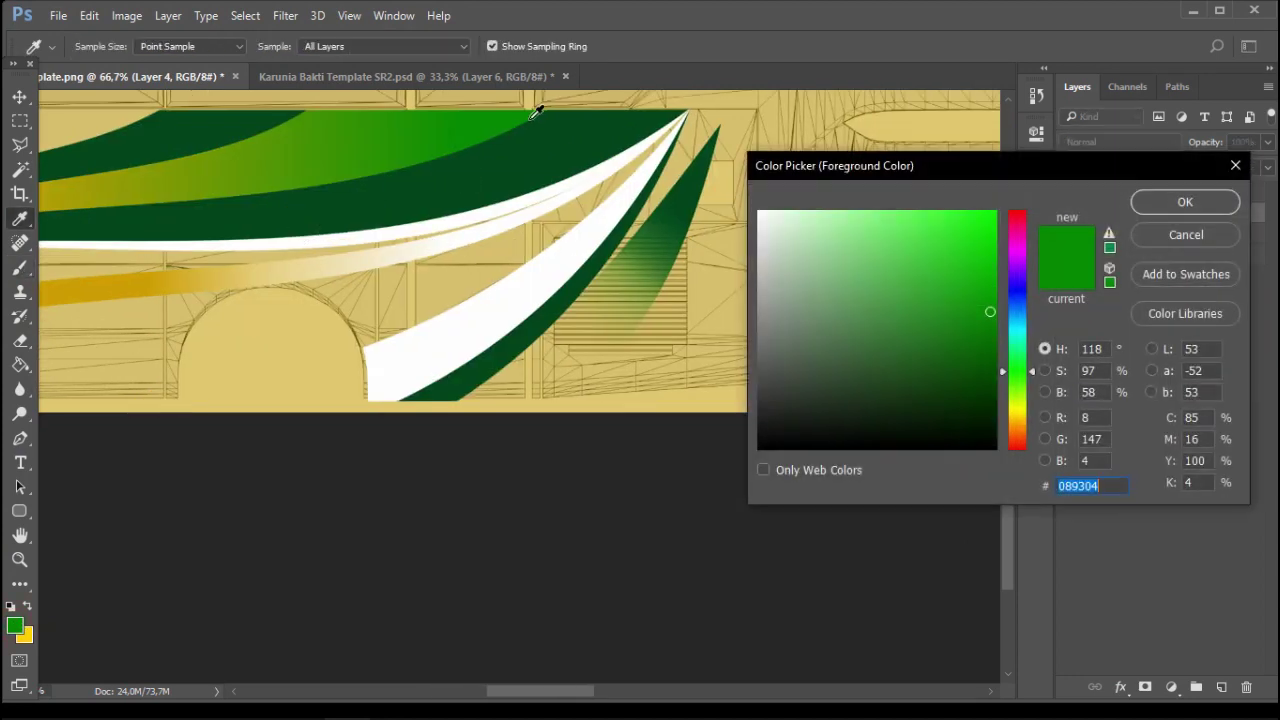
{"action": "left_click", "coordinate": [1185, 202]}
Paint the area under the gold stripe green, down to the lower edge and along the broad white stripe
{"action": "mouse_move", "coordinate": [563, 286]}
{"action": "left_mouse_down"}
{"action": "mouse_move", "coordinate": [599, 277]}
{"action": "mouse_move", "coordinate": [518, 302]}
{"action": "mouse_move", "coordinate": [191, 342]}
{"action": "mouse_move", "coordinate": [352, 351]}
{"action": "mouse_move", "coordinate": [182, 397]}
{"action": "mouse_move", "coordinate": [504, 362]}
{"action": "mouse_move", "coordinate": [504, 392]}
{"action": "mouse_move", "coordinate": [577, 303]}
{"action": "mouse_move", "coordinate": [749, 312]}
{"action": "mouse_move", "coordinate": [797, 285]}
{"action": "left_mouse_up"}
{"action": "left_click_drag", "start_coordinate": [377, 439], "coordinate": [603, 351]}
{"action": "mouse_move", "coordinate": [543, 277]}
{"action": "left_mouse_down"}
{"action": "mouse_move", "coordinate": [477, 282]}
{"action": "mouse_move", "coordinate": [265, 339]}
{"action": "left_mouse_up"}
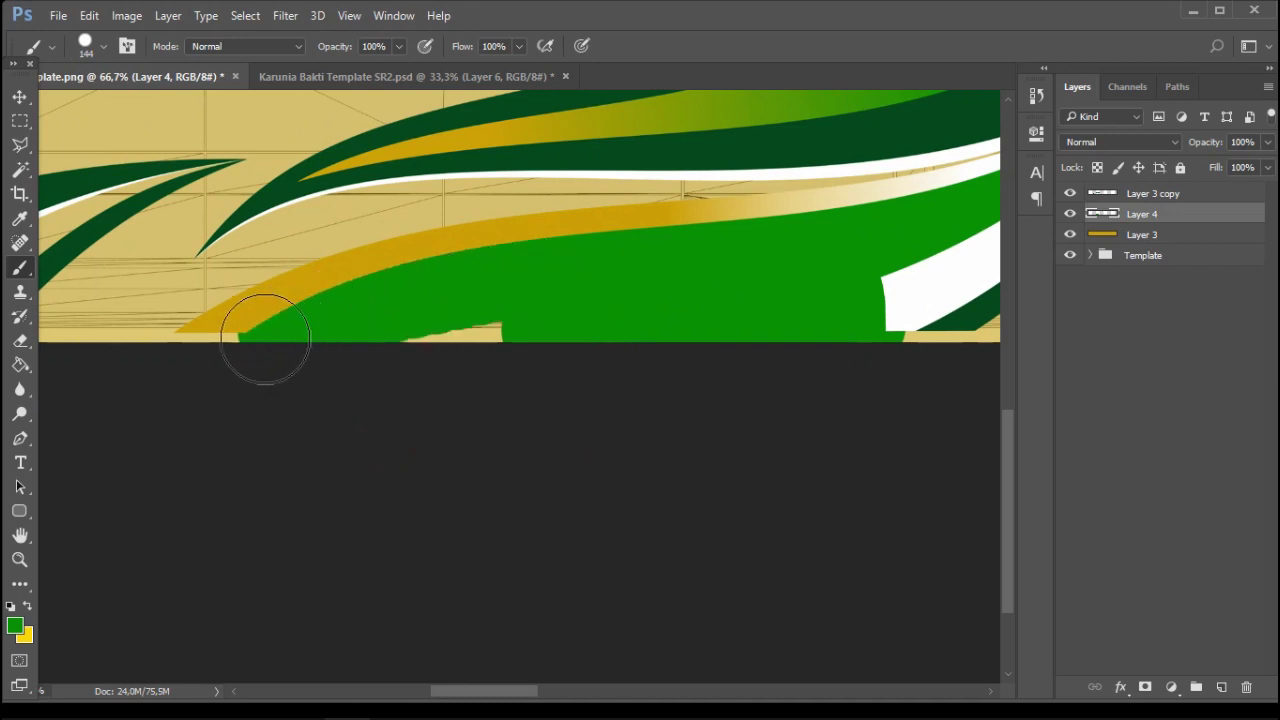
{"action": "left_click_drag", "start_coordinate": [674, 301], "coordinate": [296, 447]}
{"action": "left_click_drag", "start_coordinate": [675, 328], "coordinate": [657, 328]}
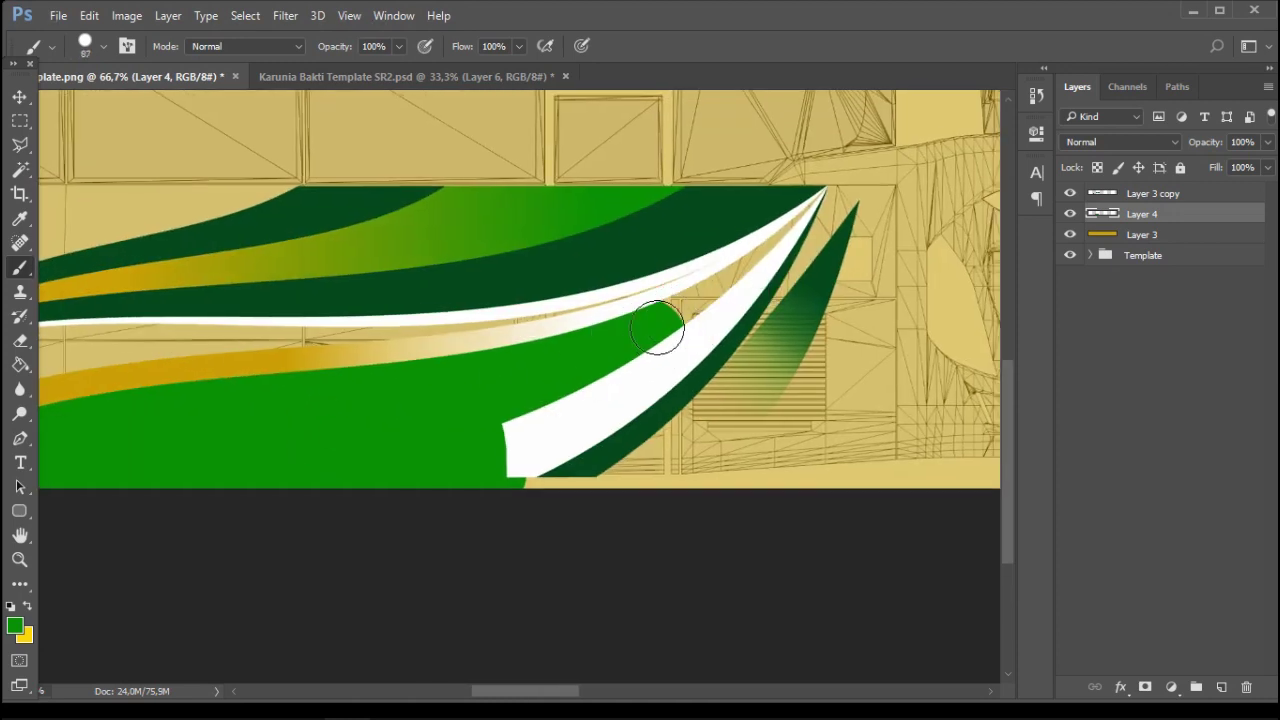
Paint the narrow gap between the white stripes green up to their pointed tip, reducing the brush to 3 px
{"action": "left_click", "coordinate": [800, 270], "text": "alt"}
{"action": "mouse_move", "coordinate": [775, 273]}
{"action": "left_mouse_down"}
{"action": "mouse_move", "coordinate": [689, 335]}
{"action": "mouse_move", "coordinate": [652, 327]}
{"action": "left_mouse_up"}
{"action": "left_click", "coordinate": [641, 338]}
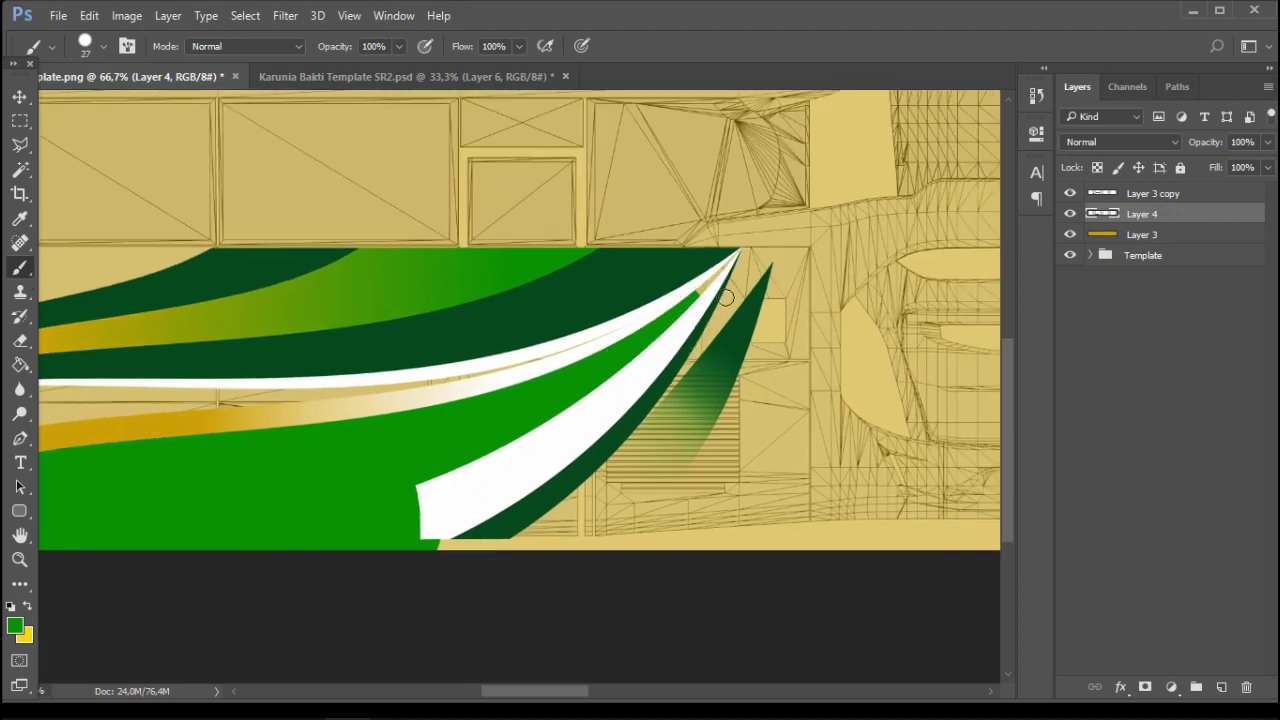
{"action": "scroll", "coordinate": [725, 298], "scroll_direction": "up", "scroll_amount": 1}
{"action": "left_click_drag", "start_coordinate": [783, 255], "coordinate": [447, 383]}
{"action": "scroll", "coordinate": [754, 263], "scroll_direction": "up", "scroll_amount": 1}
{"action": "left_click_drag", "start_coordinate": [656, 317], "coordinate": [652, 320]}
{"action": "mouse_move", "coordinate": [697, 270]}
{"action": "left_mouse_down"}
{"action": "mouse_move", "coordinate": [714, 254]}
{"action": "mouse_move", "coordinate": [266, 535]}
{"action": "left_mouse_up"}
{"action": "key", "text": "ctrl+plus"}
{"action": "key", "text": "ctrl+plus"}
{"action": "key", "text": "ctrl+plus"}
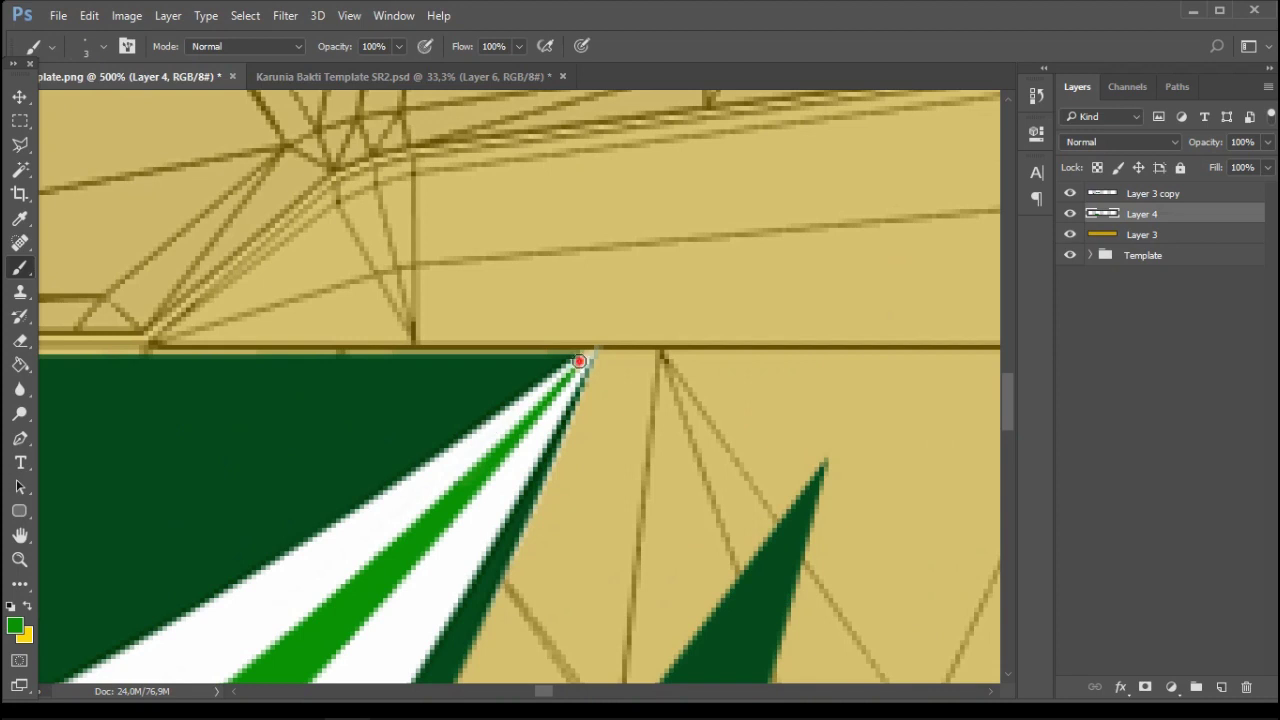
Compare the painted green area with the original Karunia Bakti livery
{"action": "key", "text": "ctrl+minus"}
{"action": "key", "text": "ctrl+minus"}
{"action": "key", "text": "ctrl+minus"}
{"action": "key", "text": "ctrl+minus"}
{"action": "key", "text": "ctrl+minus"}
{"action": "key", "text": "ctrl+minus"}
{"action": "key", "text": "ctrl+minus"}
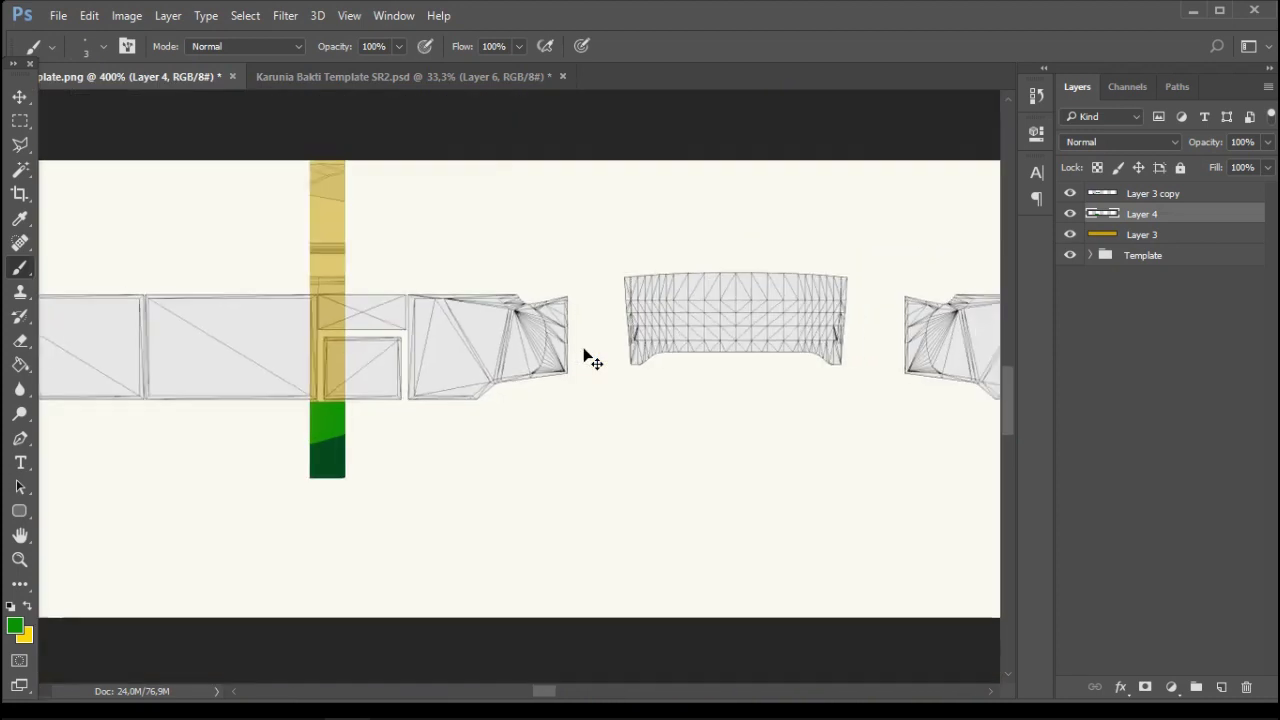
{"action": "key", "text": "ctrl+Tab"}
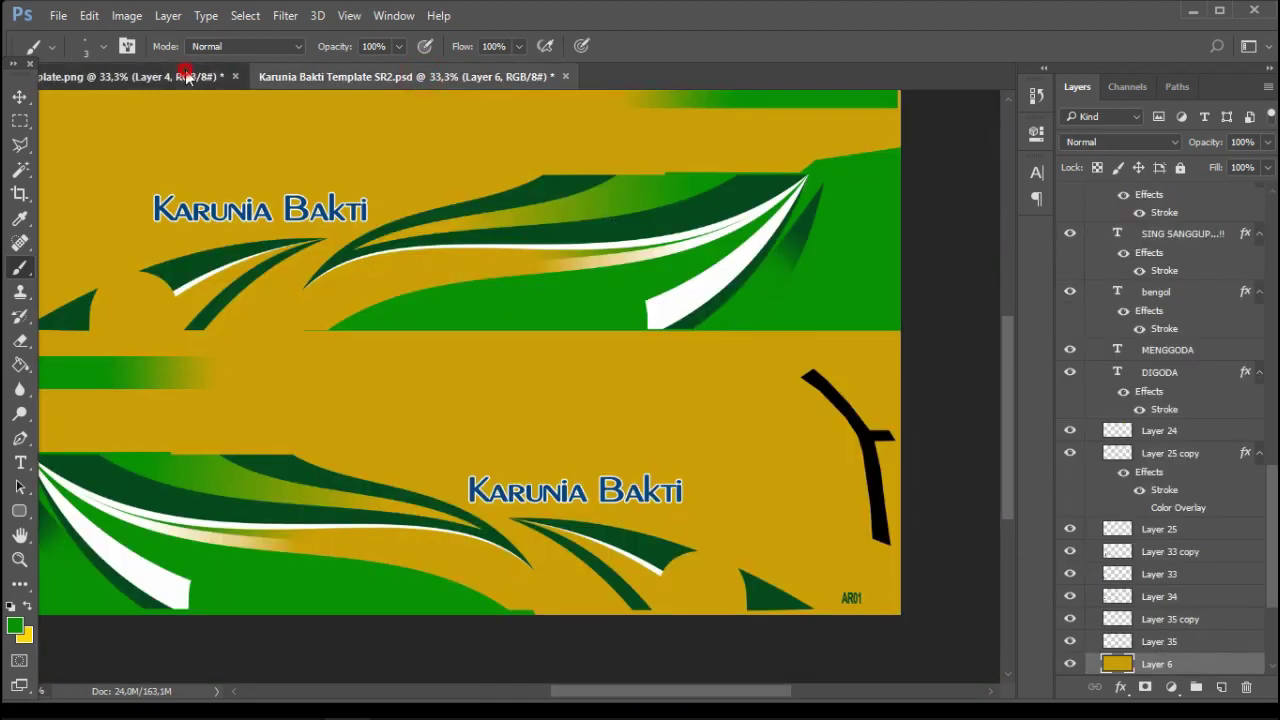
{"action": "left_click", "coordinate": [186, 77]}
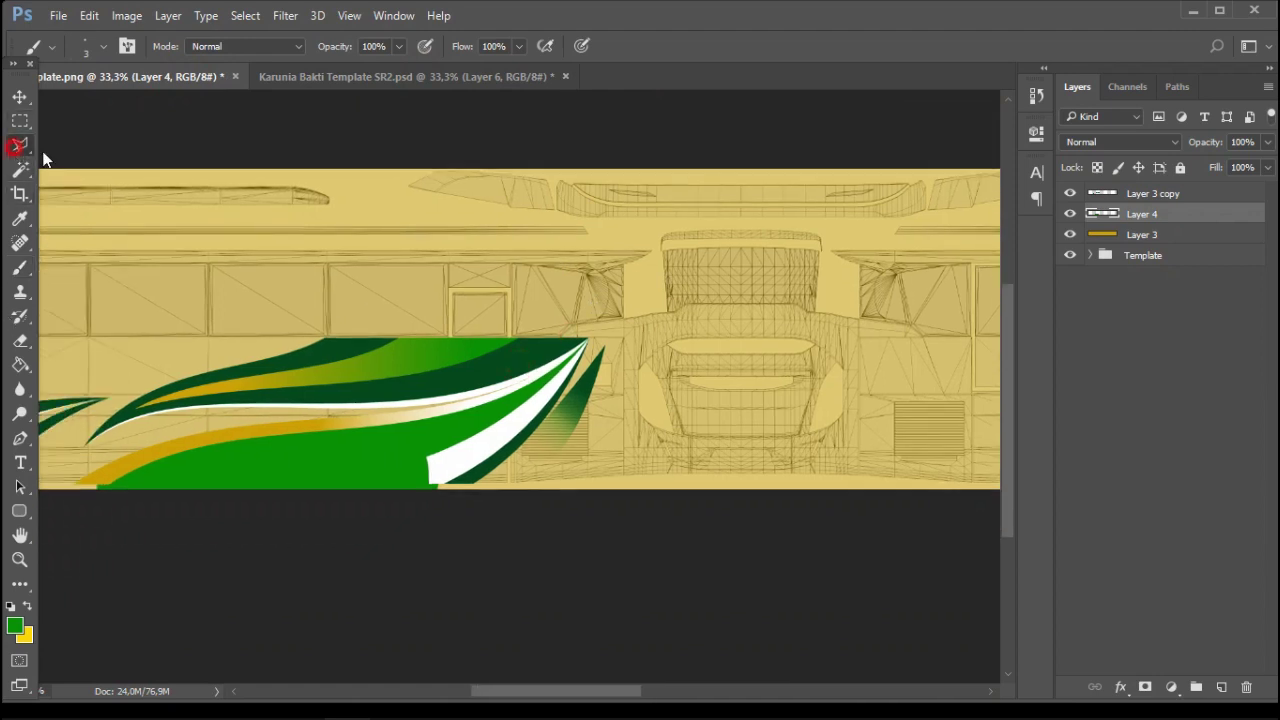
Trace a closed Pen path around the rear body section, from the window corner down to the lower edge and back through the stripes
{"action": "left_click", "coordinate": [19, 145]}
{"action": "key", "text": "p"}
{"action": "key", "text": "ctrl+plus"}
{"action": "key", "text": "ctrl+plus"}
{"action": "key", "text": "ctrl+plus"}
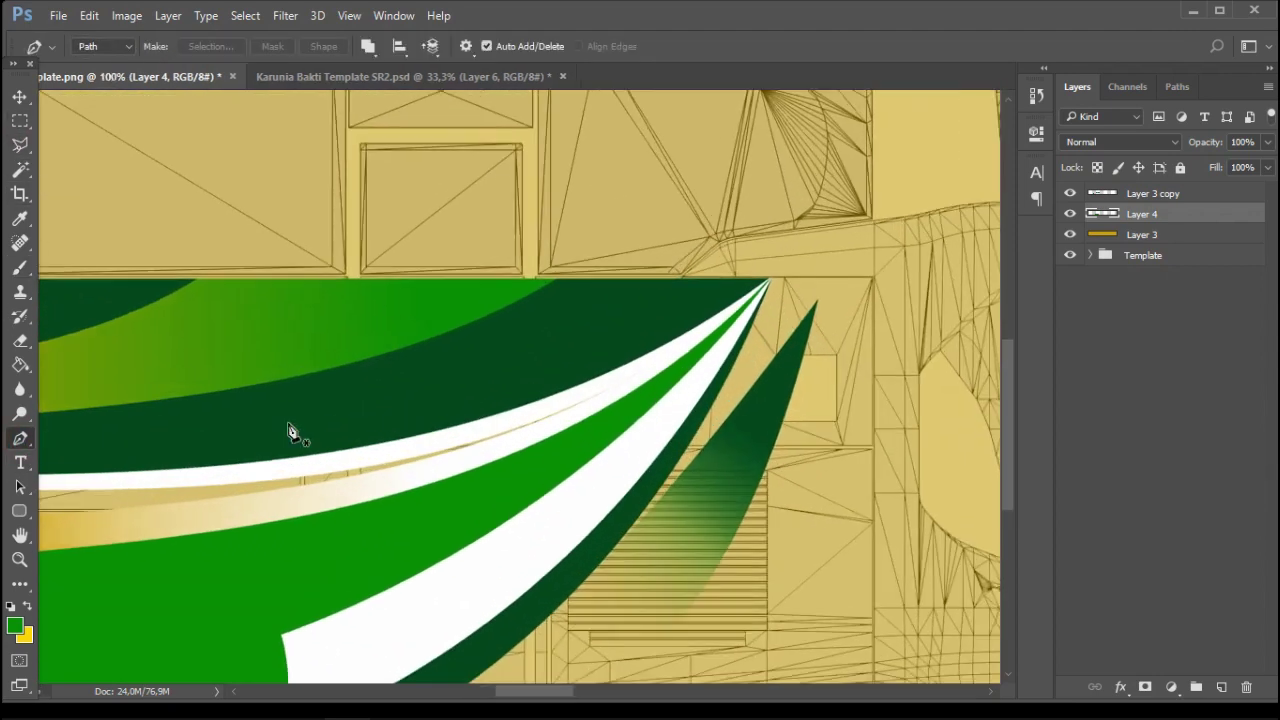
{"action": "left_click_drag", "start_coordinate": [743, 237], "coordinate": [677, 295]}
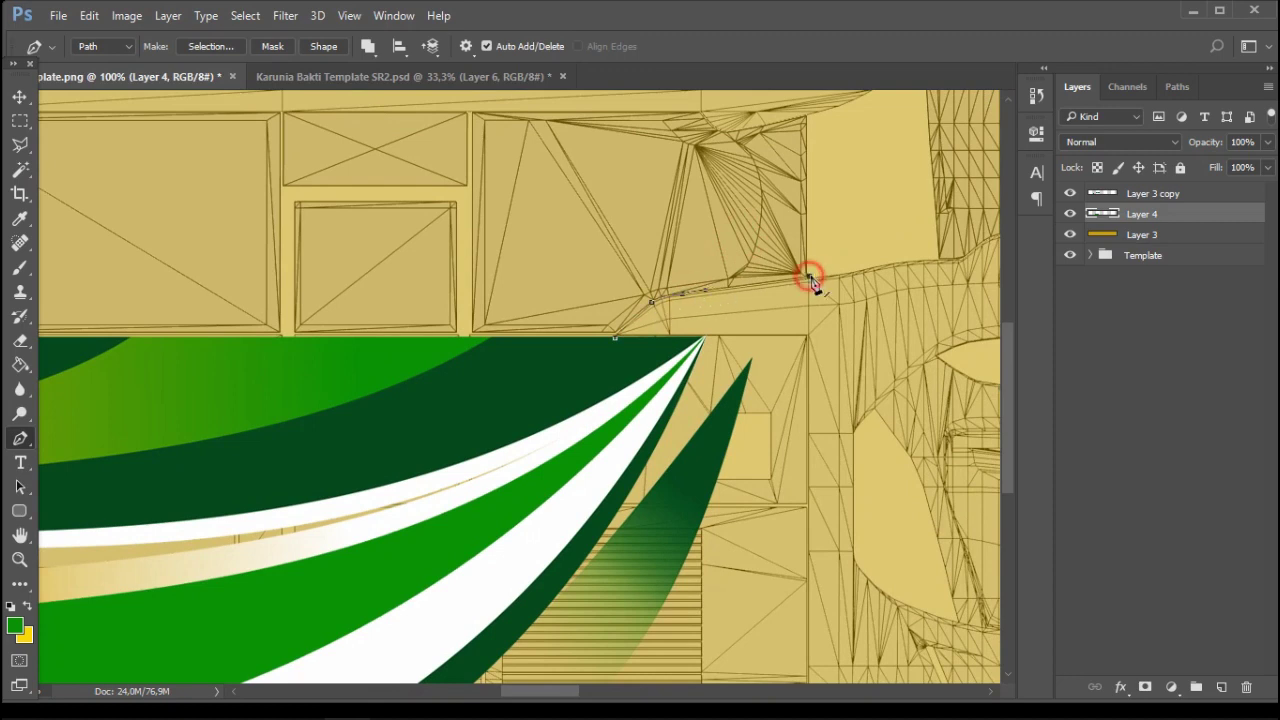
{"action": "left_click_drag", "start_coordinate": [810, 280], "coordinate": [740, 210]}
{"action": "left_click_drag", "start_coordinate": [699, 680], "coordinate": [745, 452]}
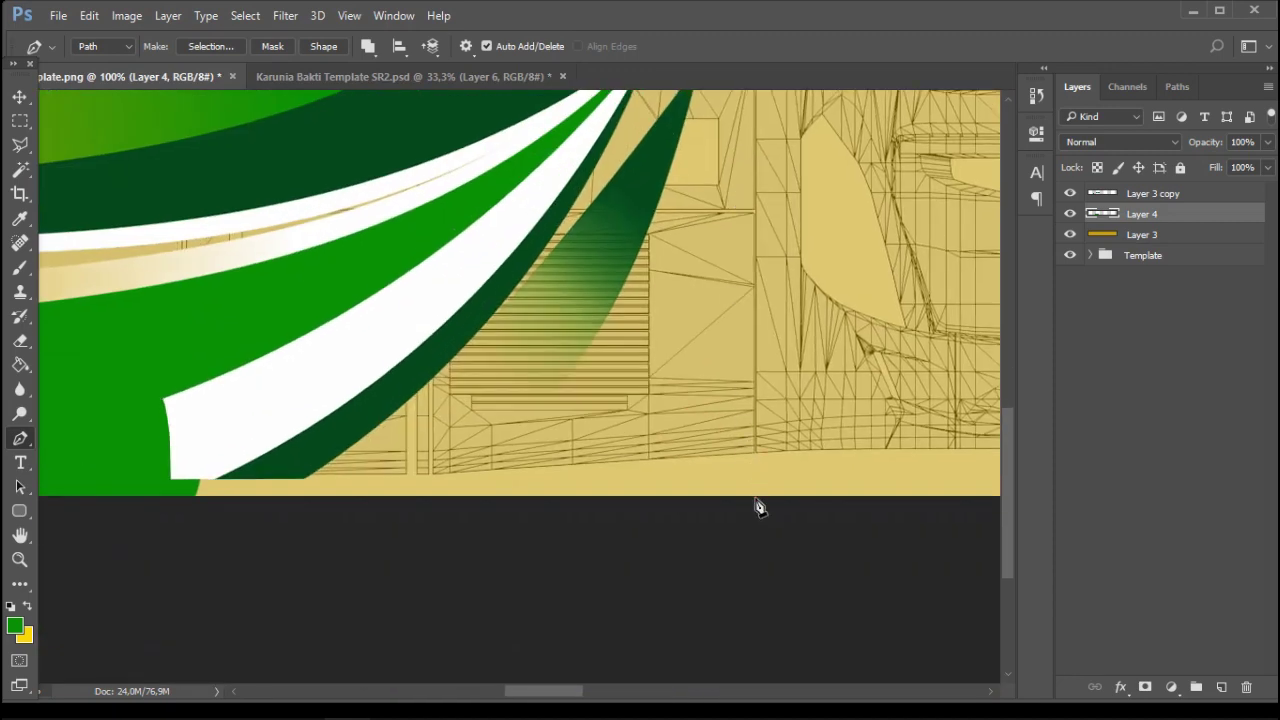
{"action": "left_click", "coordinate": [756, 498]}
{"action": "left_click_drag", "start_coordinate": [526, 437], "coordinate": [797, 411]}
{"action": "left_click", "coordinate": [381, 483]}
{"action": "left_click_drag", "start_coordinate": [491, 351], "coordinate": [480, 557]}
{"action": "left_click", "coordinate": [455, 499]}
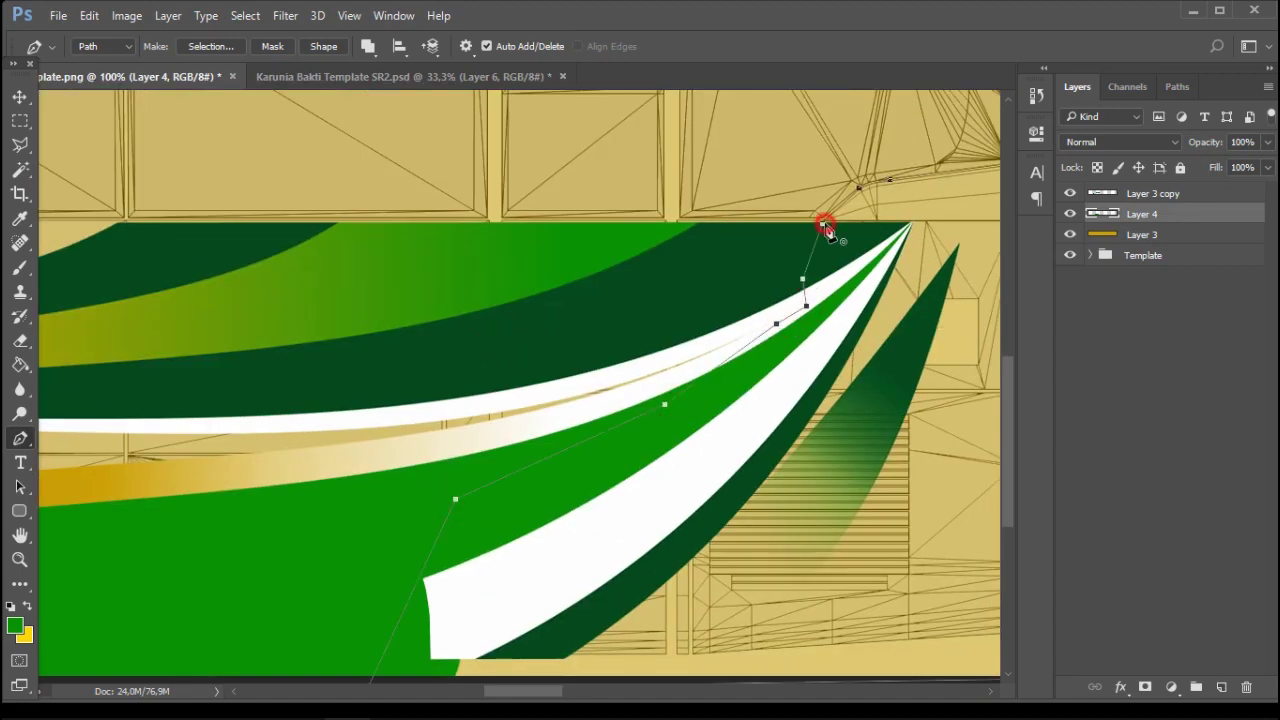
{"action": "left_click", "coordinate": [22, 365]}
{"action": "left_click", "coordinate": [800, 400]}
{"action": "key", "text": "ctrl+z"}
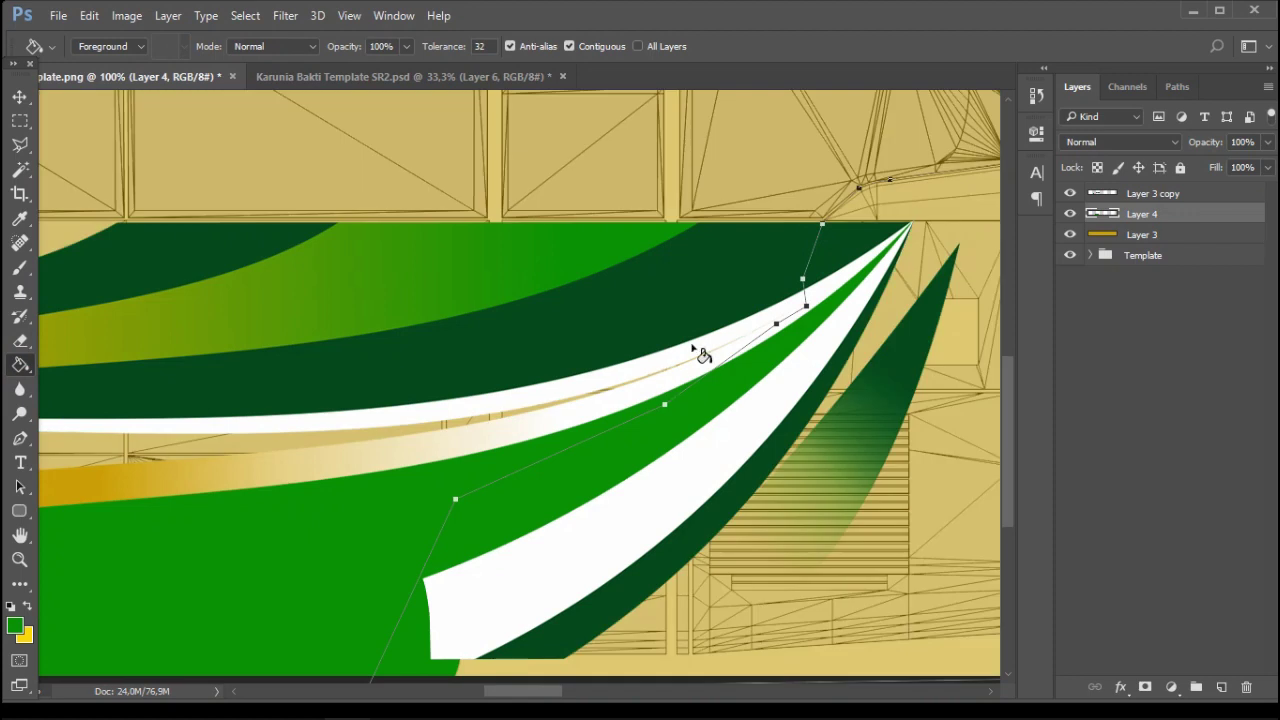
Convert the rear section path to a selection, fill it with the green foreground colour, and deselect
{"action": "left_click", "coordinate": [20, 437]}
{"action": "right_click", "coordinate": [940, 230]}
{"action": "left_click", "coordinate": [986, 326]}
{"action": "left_click", "coordinate": [740, 194]}
{"action": "left_click", "coordinate": [22, 365]}
{"action": "left_click", "coordinate": [943, 231]}
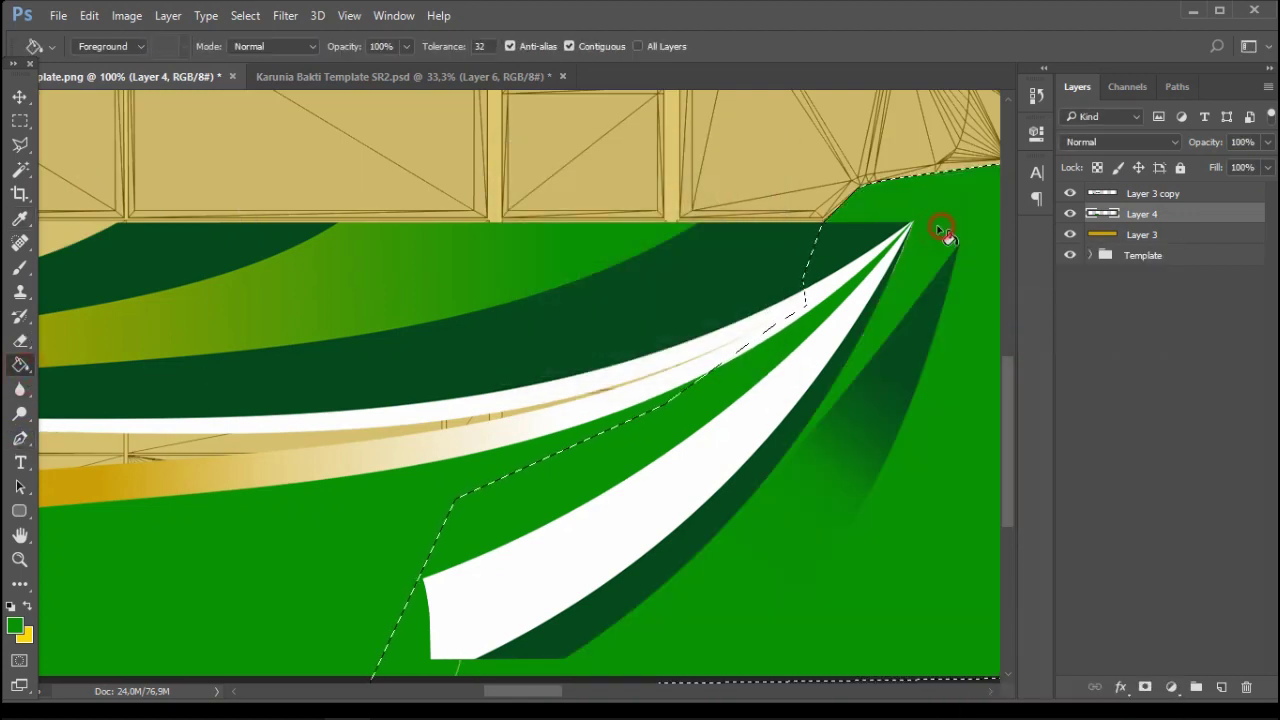
{"action": "left_click", "coordinate": [20, 121]}
{"action": "left_click", "coordinate": [478, 150]}
Paint over the thin unpainted gap below the broad white stripe's lower end with a 43 px green brush
{"action": "left_click", "coordinate": [20, 268]}
{"action": "scroll", "coordinate": [451, 560], "scroll_direction": "down", "scroll_amount": 1}
{"action": "left_click_drag", "start_coordinate": [398, 418], "coordinate": [425, 421]}
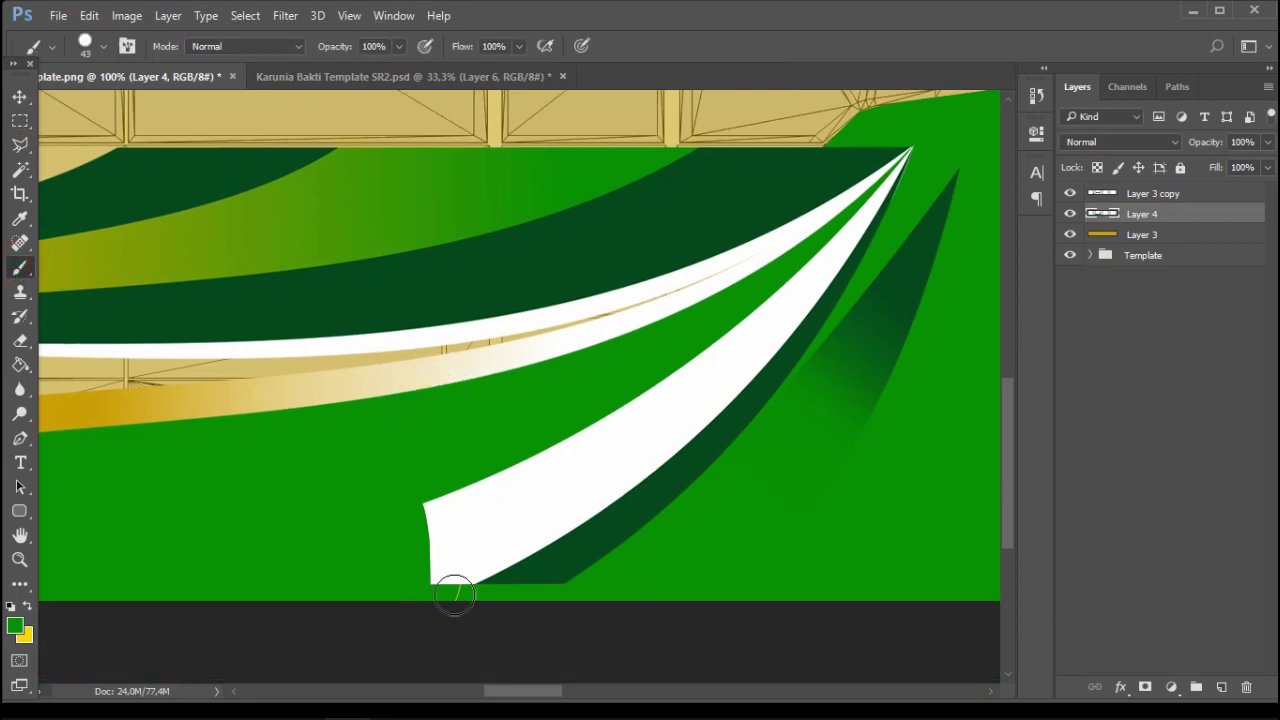
Square off the green strip beneath the gold stripe's lower end with a rectangular selection, and deselect
{"action": "left_click", "coordinate": [20, 121]}
{"action": "left_click_drag", "start_coordinate": [266, 389], "coordinate": [781, 389]}
{"action": "left_click_drag", "start_coordinate": [320, 437], "coordinate": [697, 362]}
{"action": "mouse_move", "coordinate": [378, 498]}
{"action": "left_mouse_down"}
{"action": "mouse_move", "coordinate": [280, 526]}
{"action": "mouse_move", "coordinate": [286, 511]}
{"action": "left_mouse_up"}
{"action": "left_click", "coordinate": [20, 119]}
{"action": "left_click", "coordinate": [545, 240]}
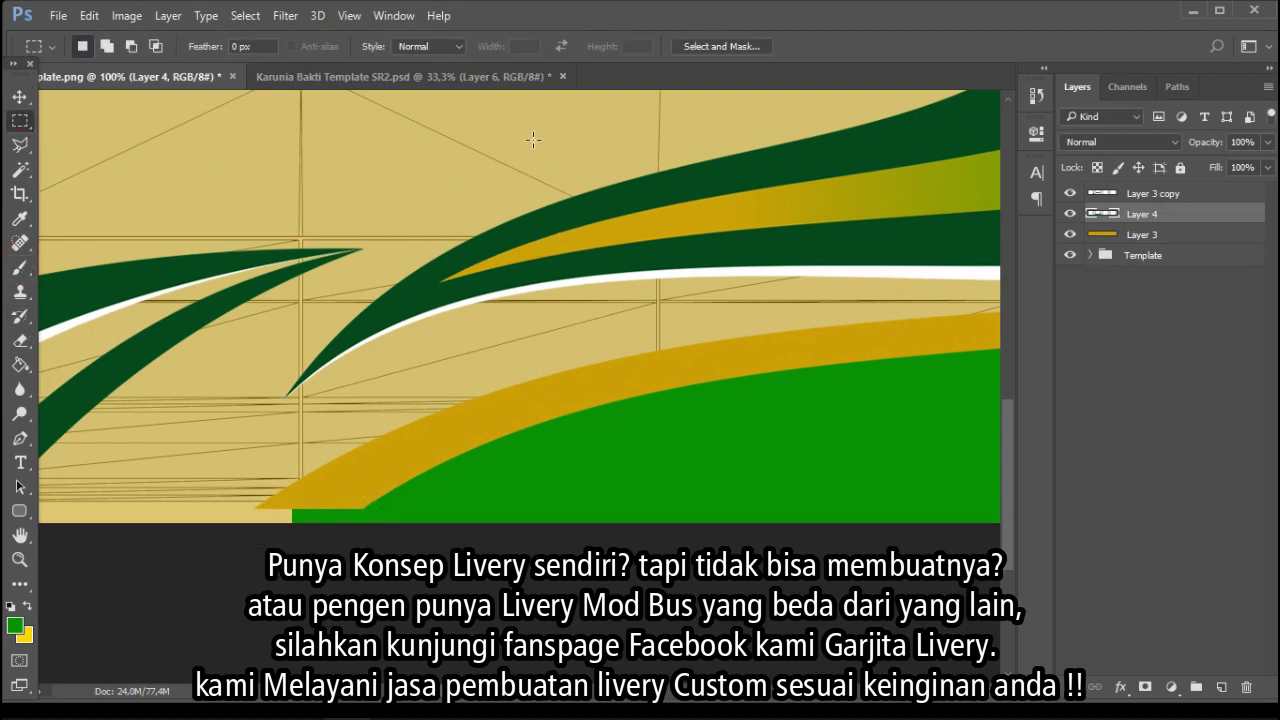
Compare the gap between the white and gold stripes with the original Karunia Bakti livery
{"action": "key", "text": "ctrl+Tab"}
{"action": "left_click_drag", "start_coordinate": [450, 391], "coordinate": [647, 383]}
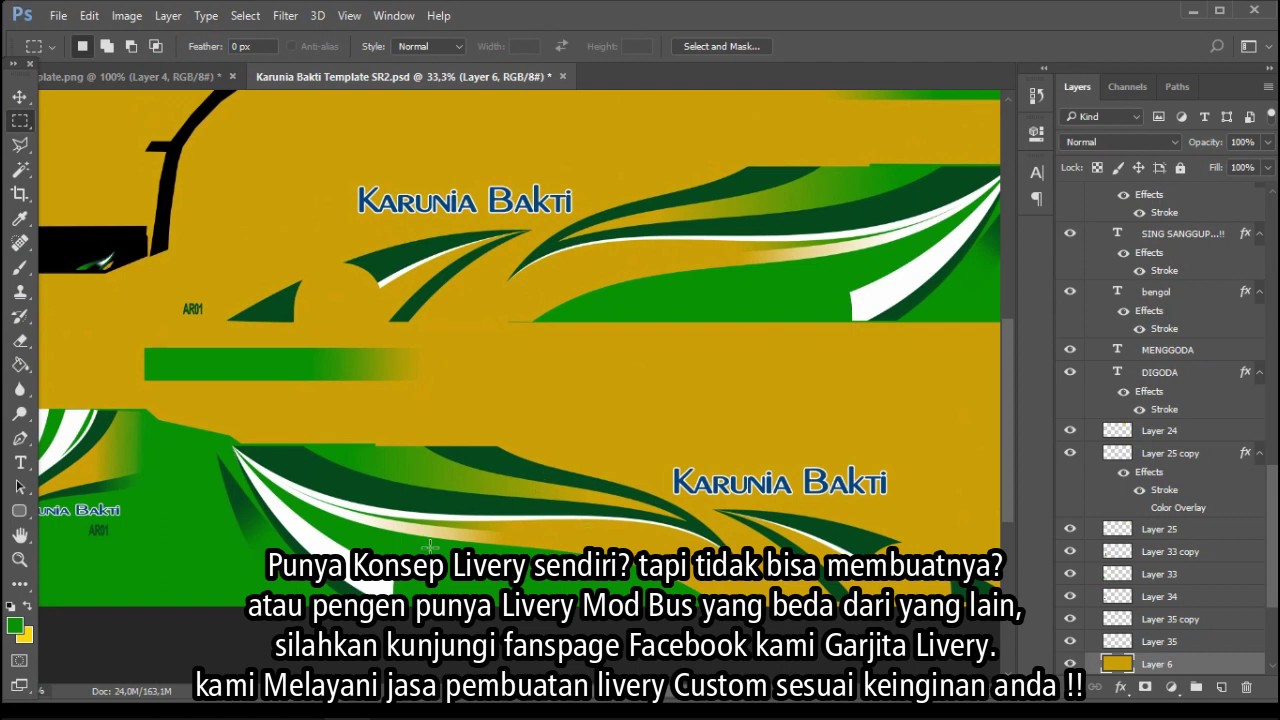
{"action": "left_click", "coordinate": [110, 84]}
{"action": "left_click", "coordinate": [25, 436]}
{"action": "left_click_drag", "start_coordinate": [742, 352], "coordinate": [470, 404]}
{"action": "left_click_drag", "start_coordinate": [441, 331], "coordinate": [490, 336]}
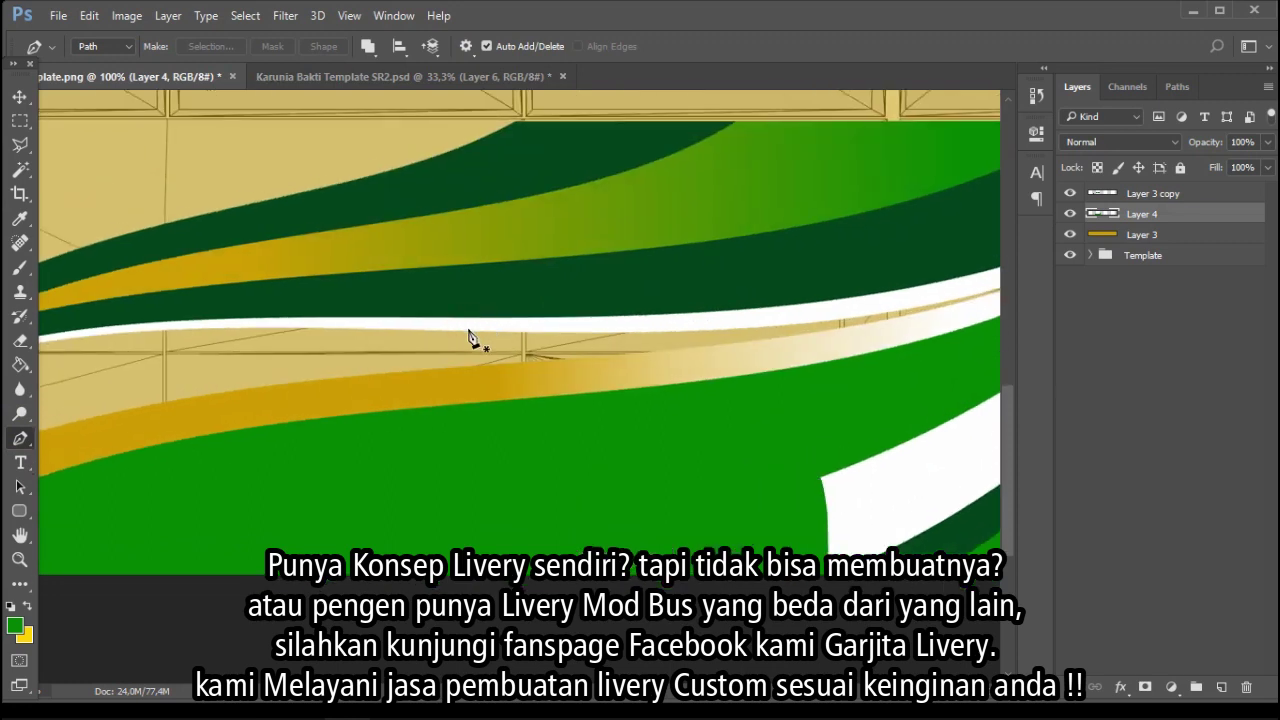
{"action": "left_click_drag", "start_coordinate": [562, 290], "coordinate": [458, 301]}
Look through the Gambar and Gambar Tersimpan folders for a livery reference picture
{"action": "left_click", "coordinate": [152, 706]}
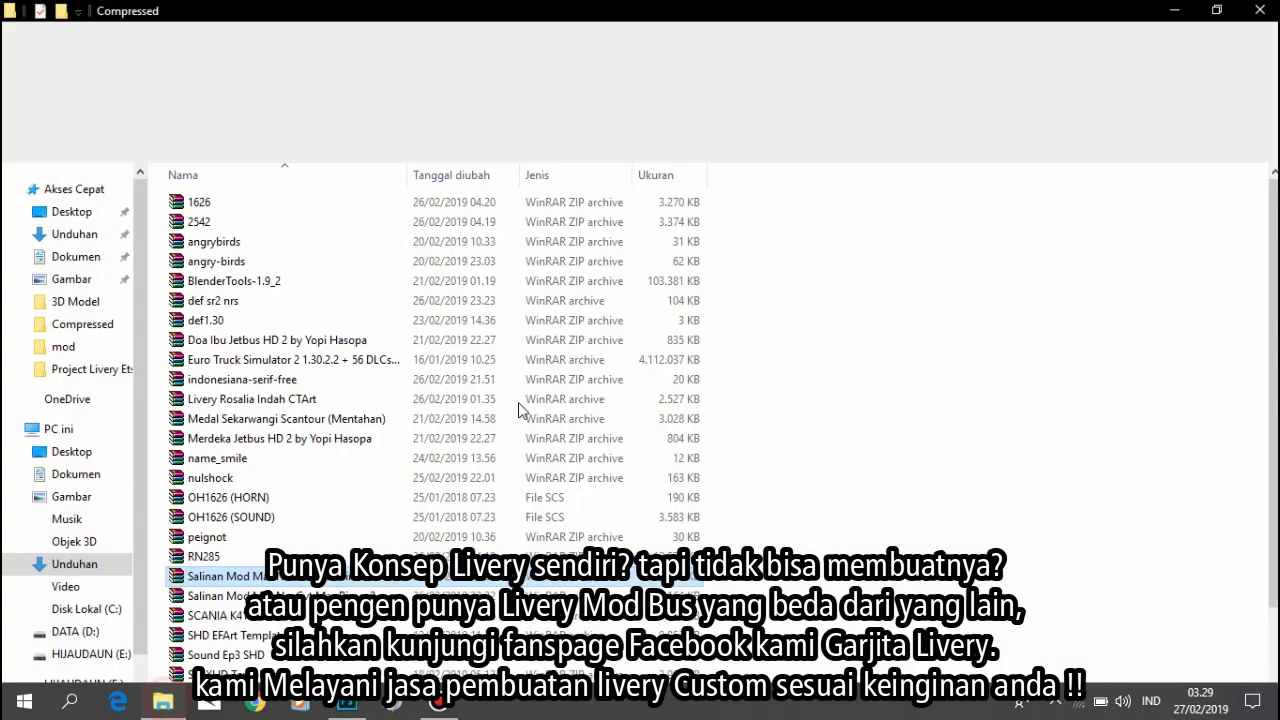
{"action": "left_click", "coordinate": [66, 280]}
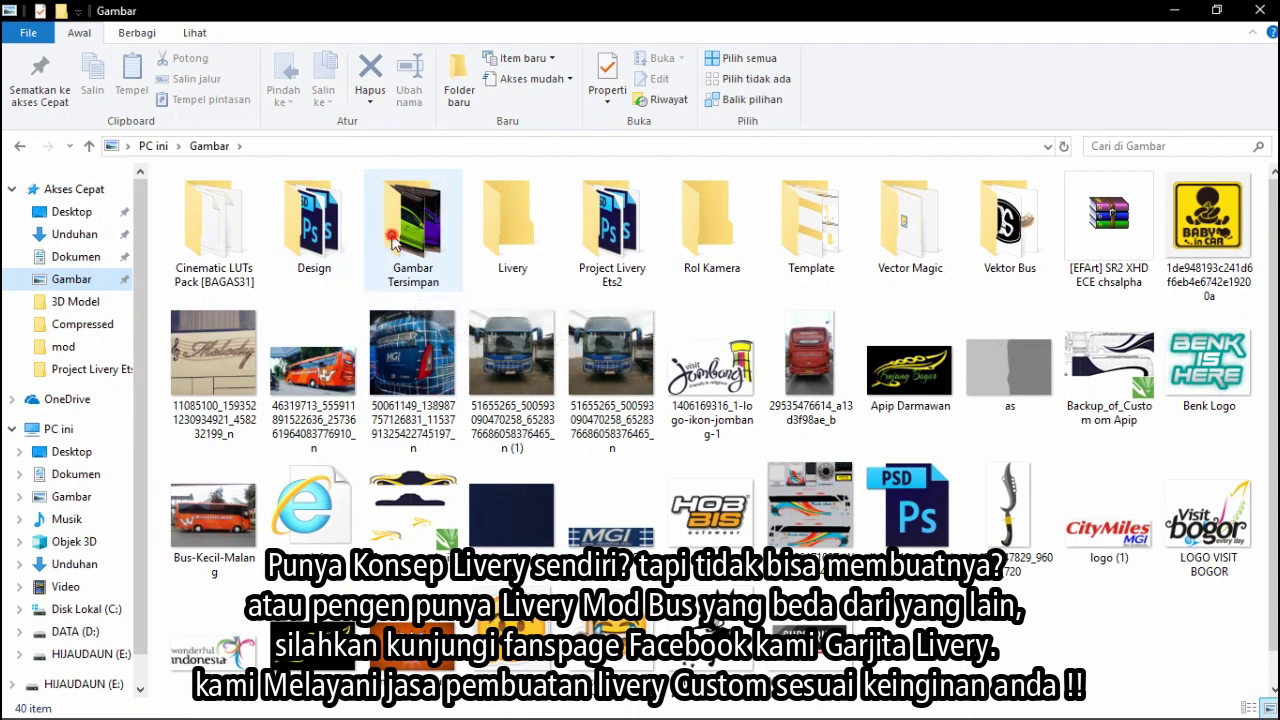
{"action": "double_click", "coordinate": [394, 241]}
{"action": "key", "text": "BackSpace"}
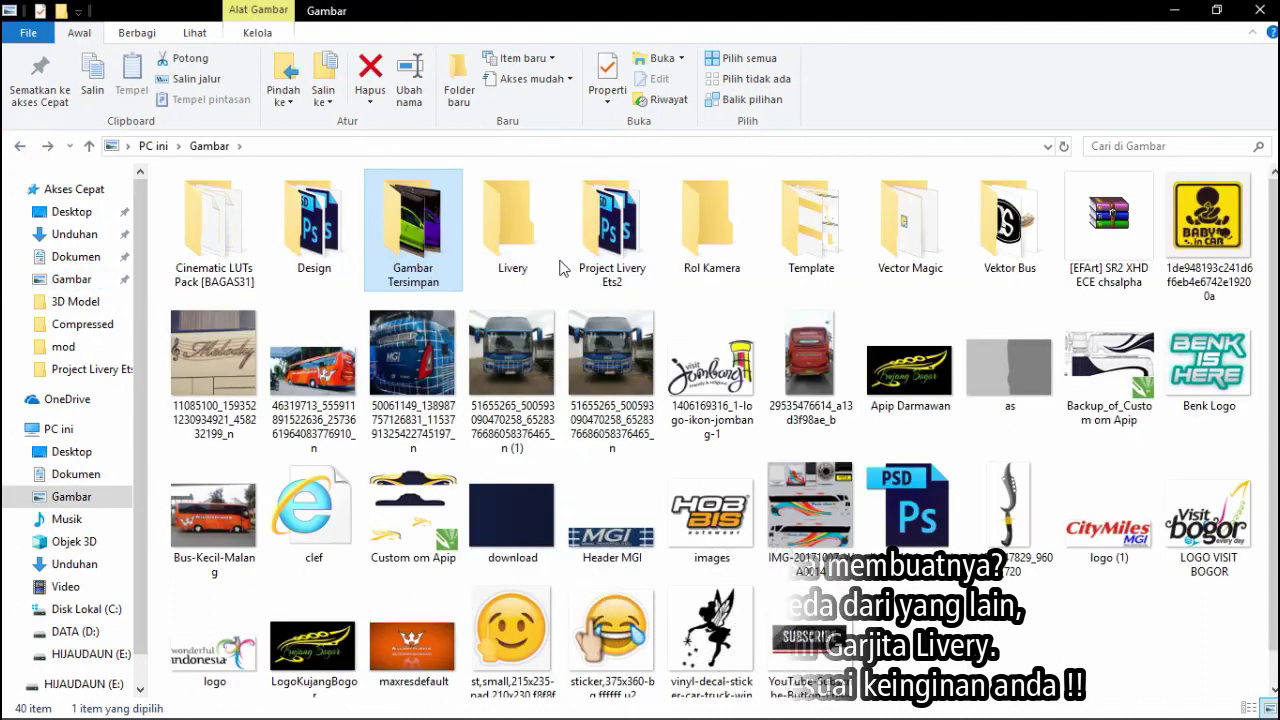
{"action": "left_click", "coordinate": [1174, 10]}
Examine the stripe colours in the Karunia Bakti Template SR2 document, and return to the NRS template
{"action": "left_click", "coordinate": [430, 76]}
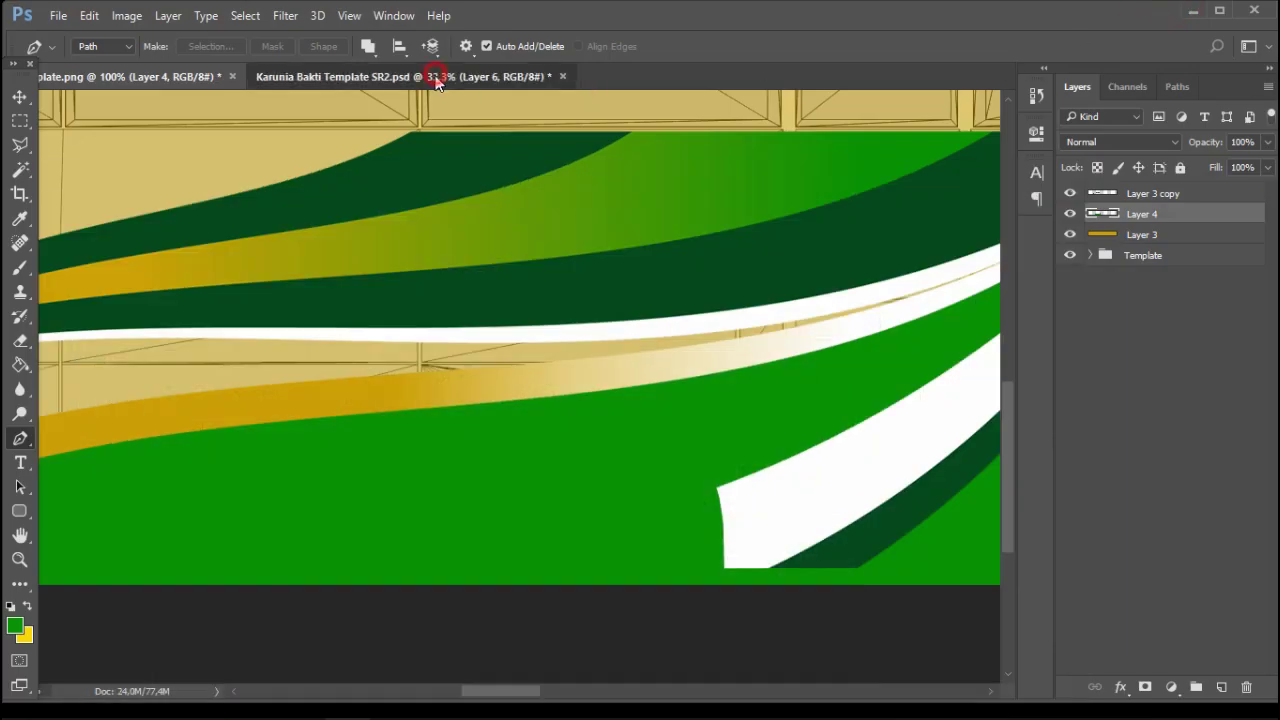
{"action": "left_click_drag", "start_coordinate": [523, 258], "coordinate": [586, 253]}
{"action": "left_click", "coordinate": [107, 77]}
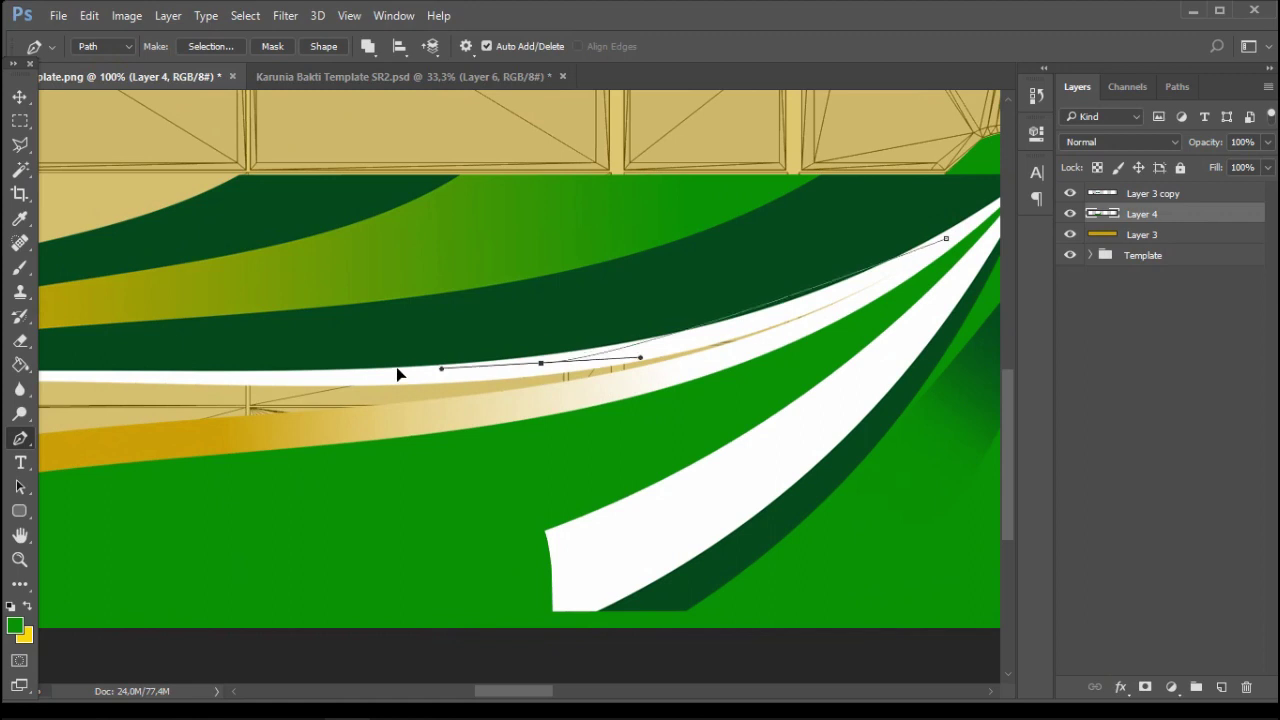
Outline the gap between the thin white stripe and the fading gold stripe with the Pen tool, and convert the path to a selection
{"action": "left_click_drag", "start_coordinate": [338, 373], "coordinate": [336, 375]}
{"action": "left_click_drag", "start_coordinate": [338, 376], "coordinate": [546, 355]}
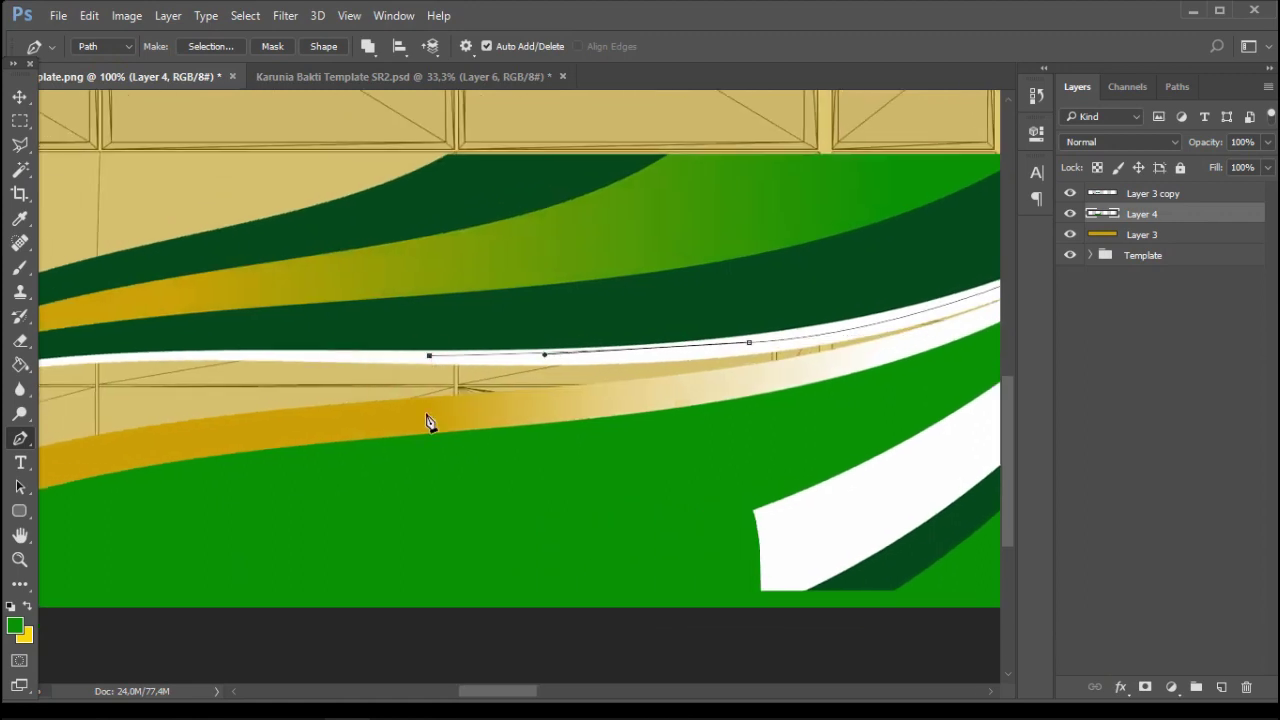
{"action": "left_click_drag", "start_coordinate": [580, 409], "coordinate": [430, 415]}
{"action": "left_click_drag", "start_coordinate": [782, 348], "coordinate": [475, 403]}
{"action": "right_click", "coordinate": [588, 341]}
{"action": "left_click", "coordinate": [686, 329]}
{"action": "left_click", "coordinate": [746, 194]}
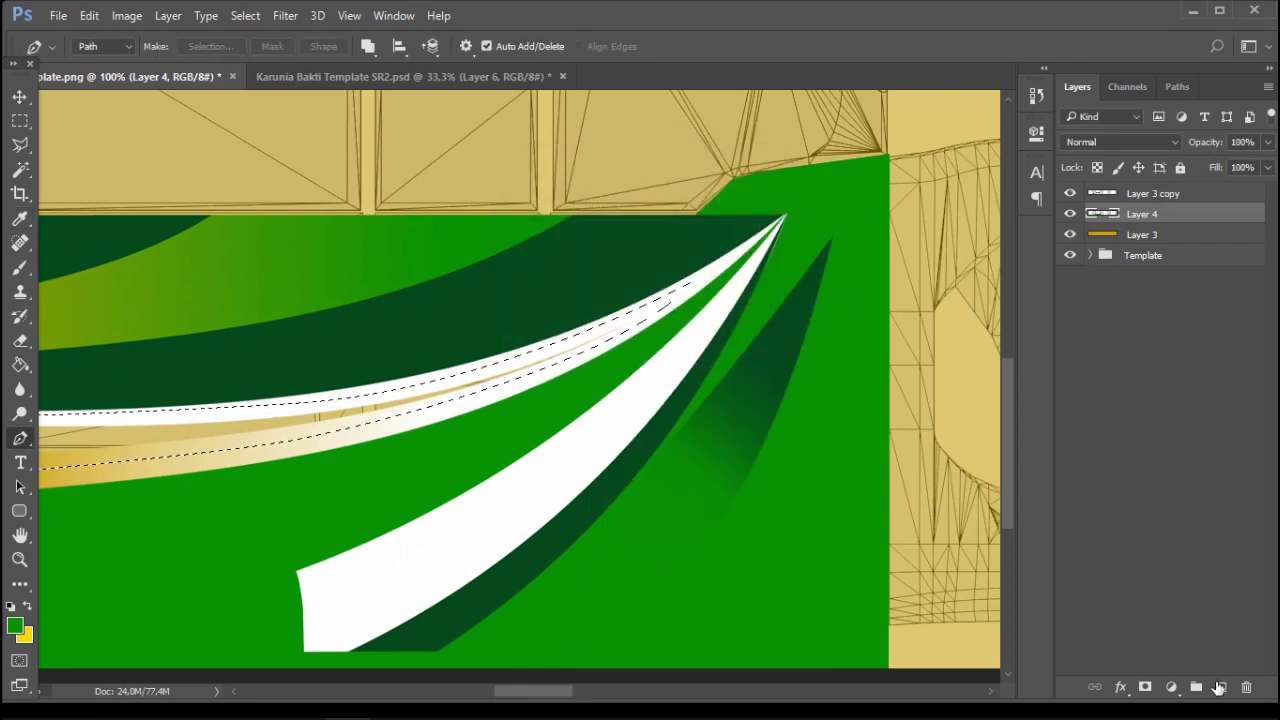
Add a new layer beneath Layer 4 and set up a foreground-to-background gradient from yellow to green
{"action": "left_click_drag", "start_coordinate": [668, 426], "coordinate": [965, 364]}
{"action": "left_click_drag", "start_coordinate": [1131, 224], "coordinate": [1132, 244]}
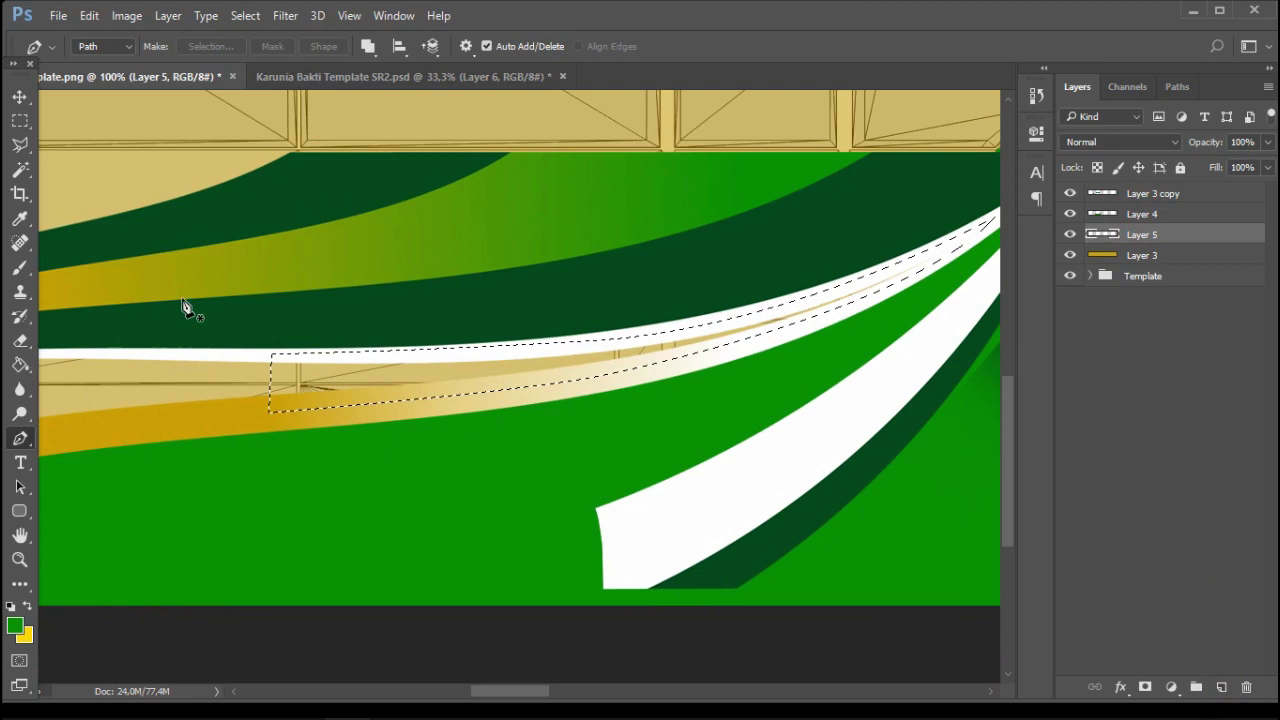
{"action": "left_click", "coordinate": [20, 366]}
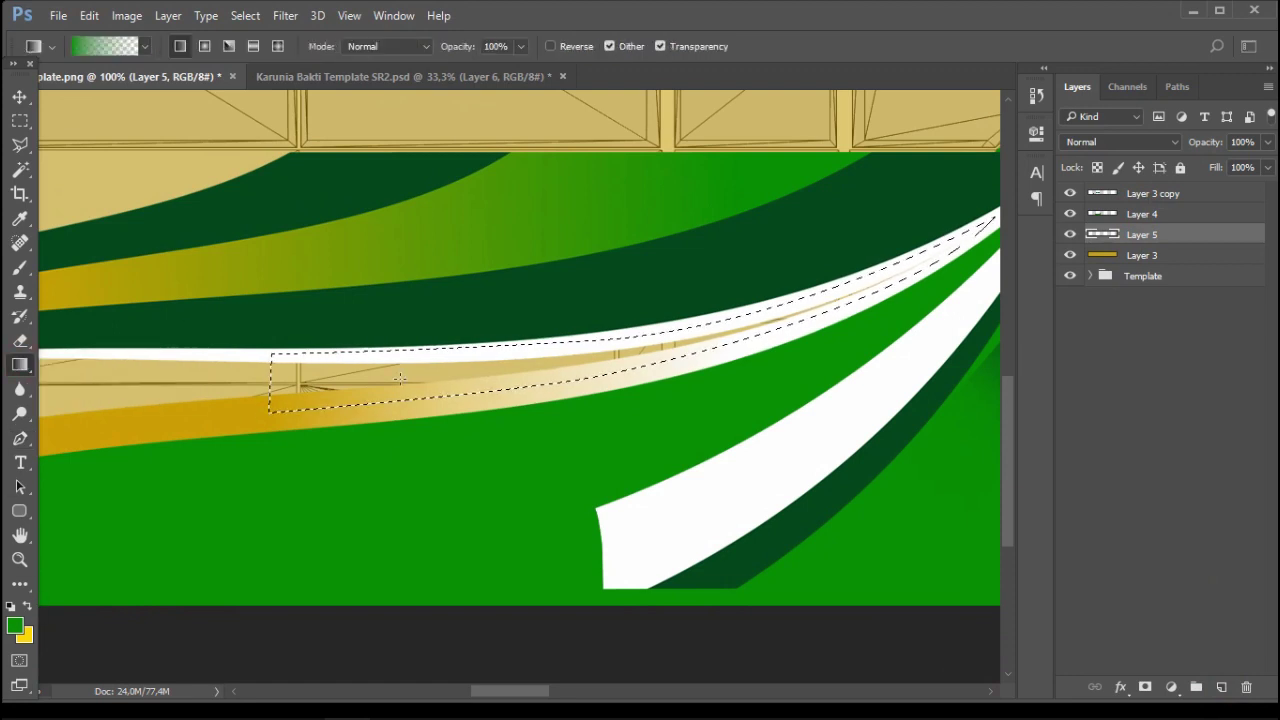
{"action": "left_click", "coordinate": [145, 46]}
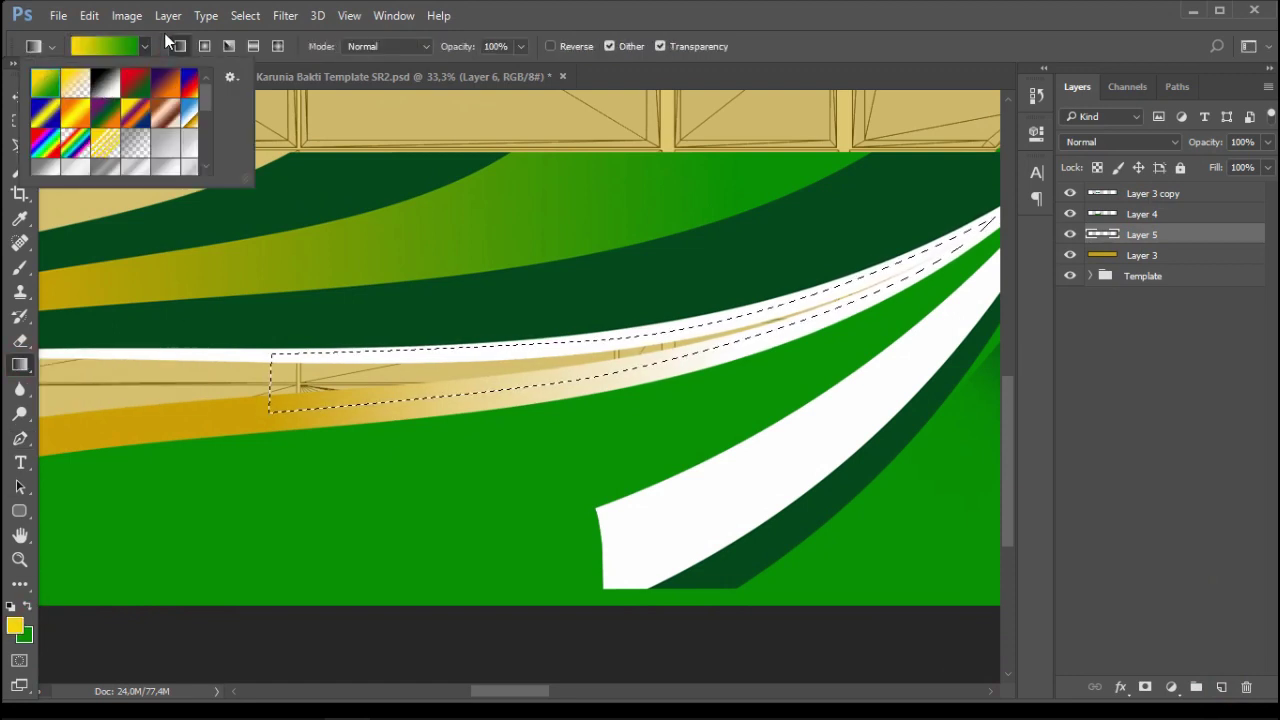
{"action": "left_click", "coordinate": [165, 34]}
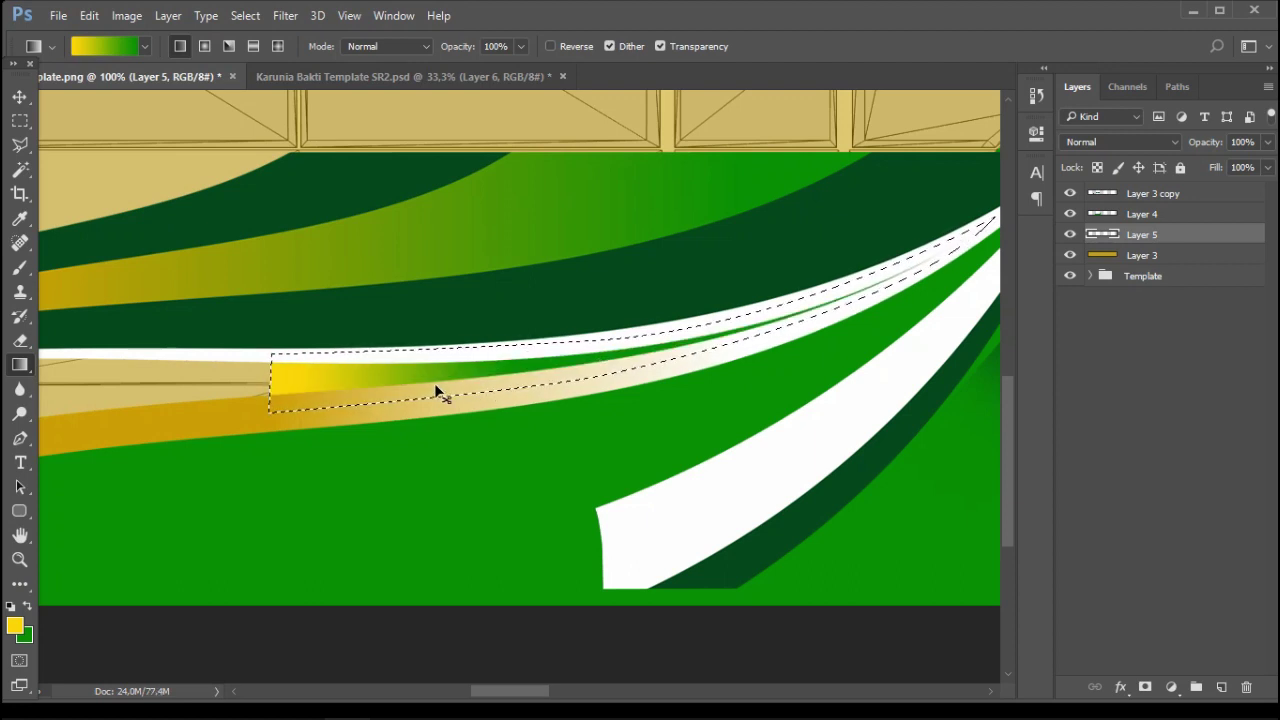
Try a yellow-to-green gradient across the selected gap, and undo it
{"action": "key", "text": "ctrl+z"}
{"action": "left_click_drag", "start_coordinate": [284, 373], "coordinate": [482, 359]}
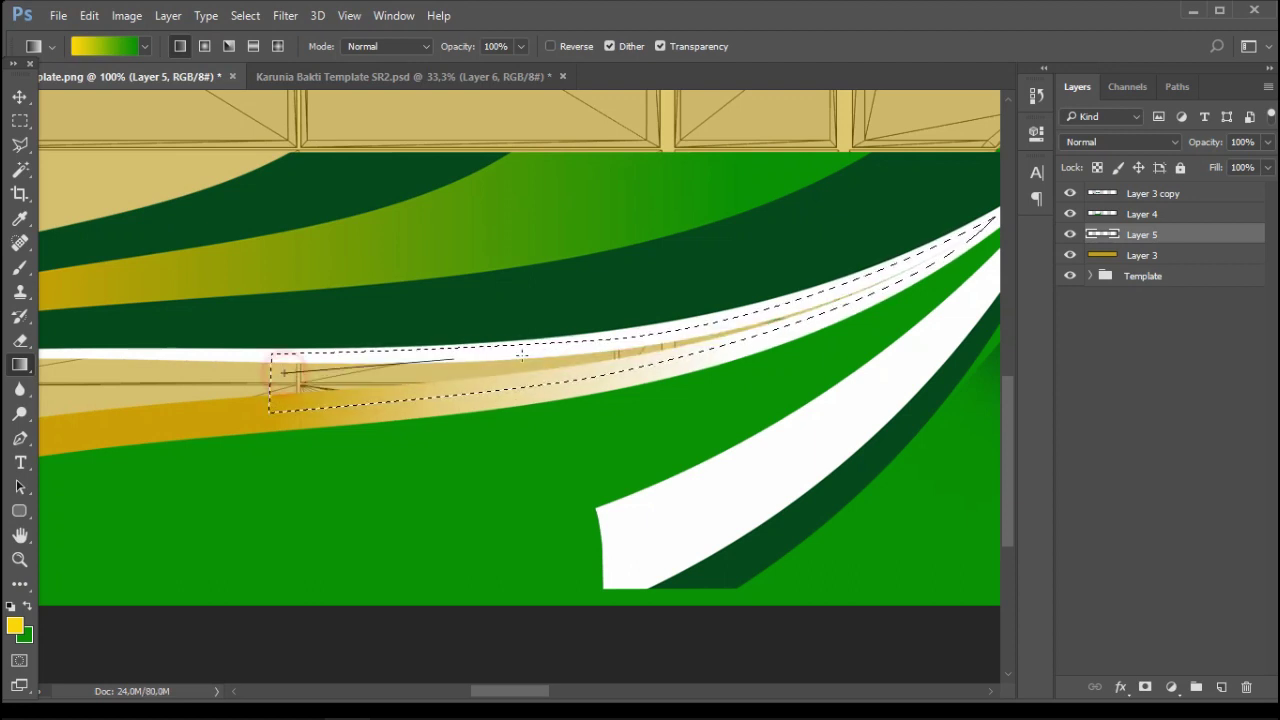
{"action": "key", "text": "ctrl+z"}
Set Layer 3's opacity to 100% and sample its gold as the foreground colour
{"action": "left_click", "coordinate": [1186, 253]}
{"action": "left_click", "coordinate": [1270, 142]}
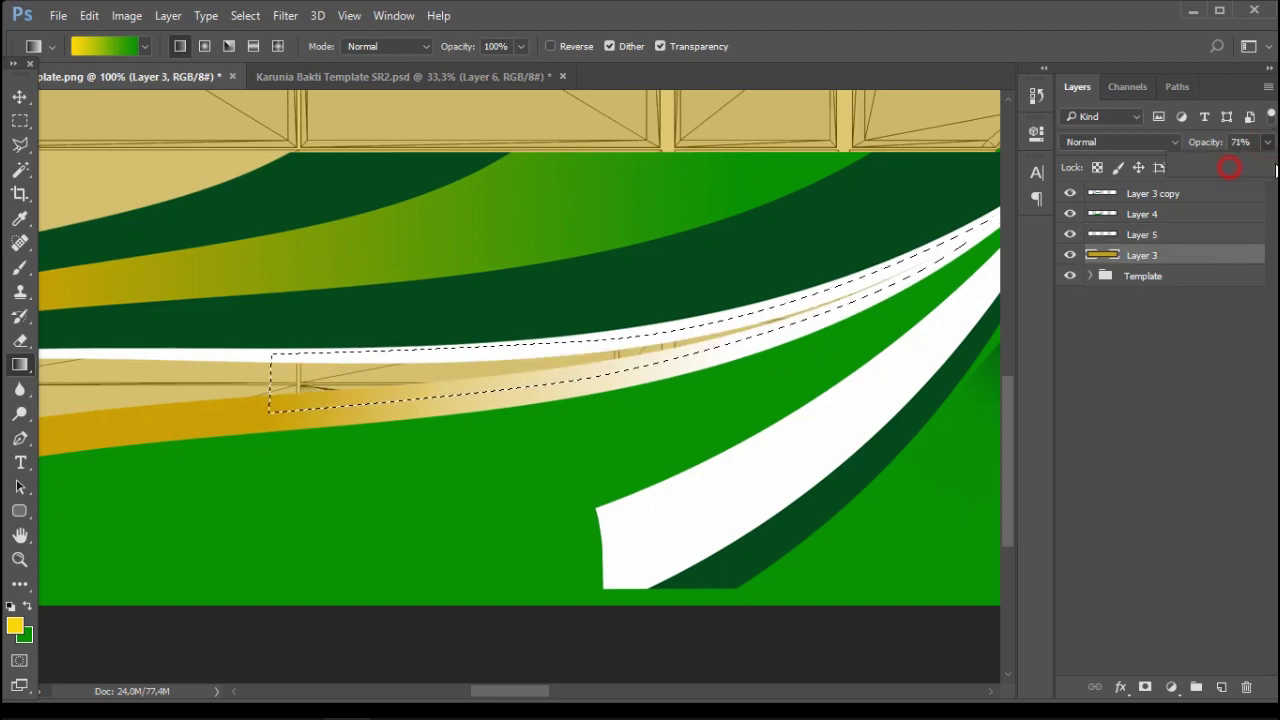
{"action": "left_click_drag", "start_coordinate": [1243, 172], "coordinate": [1265, 167]}
{"action": "left_click_drag", "start_coordinate": [361, 379], "coordinate": [648, 347]}
{"action": "key", "text": "ctrl+z"}
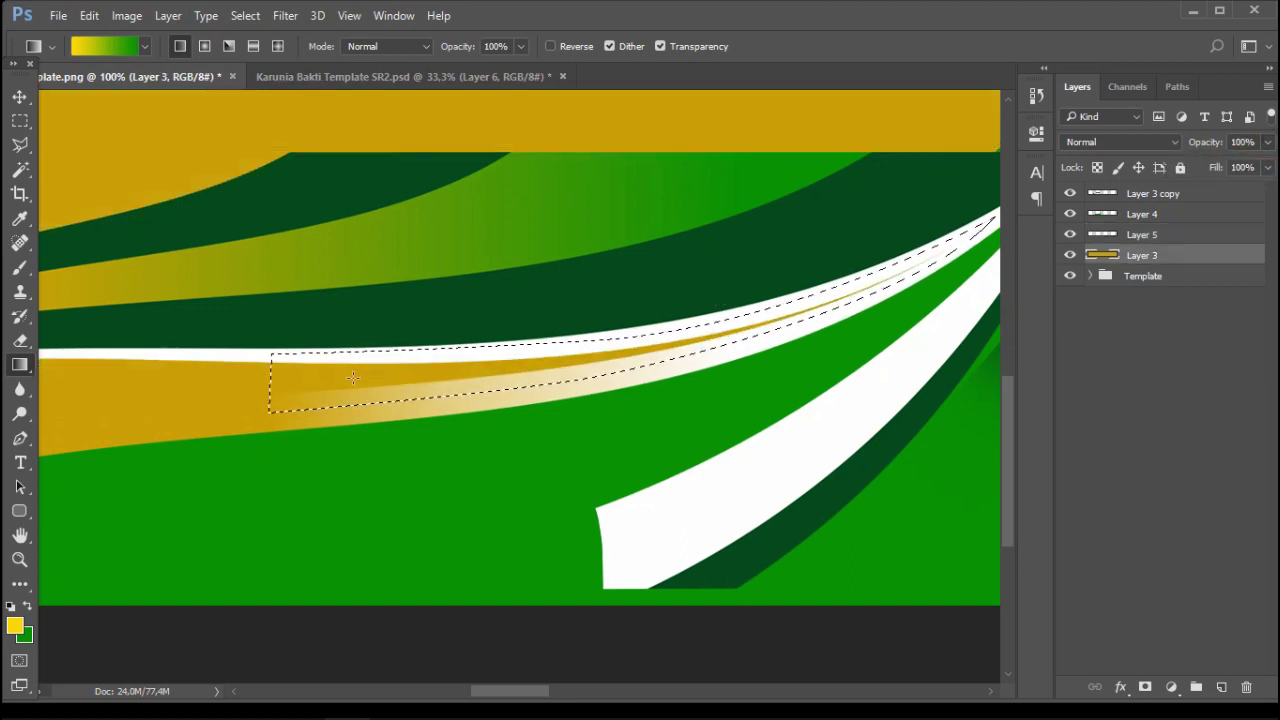
{"action": "left_click", "coordinate": [14, 626]}
{"action": "left_click", "coordinate": [205, 380]}
{"action": "left_click", "coordinate": [1171, 200]}
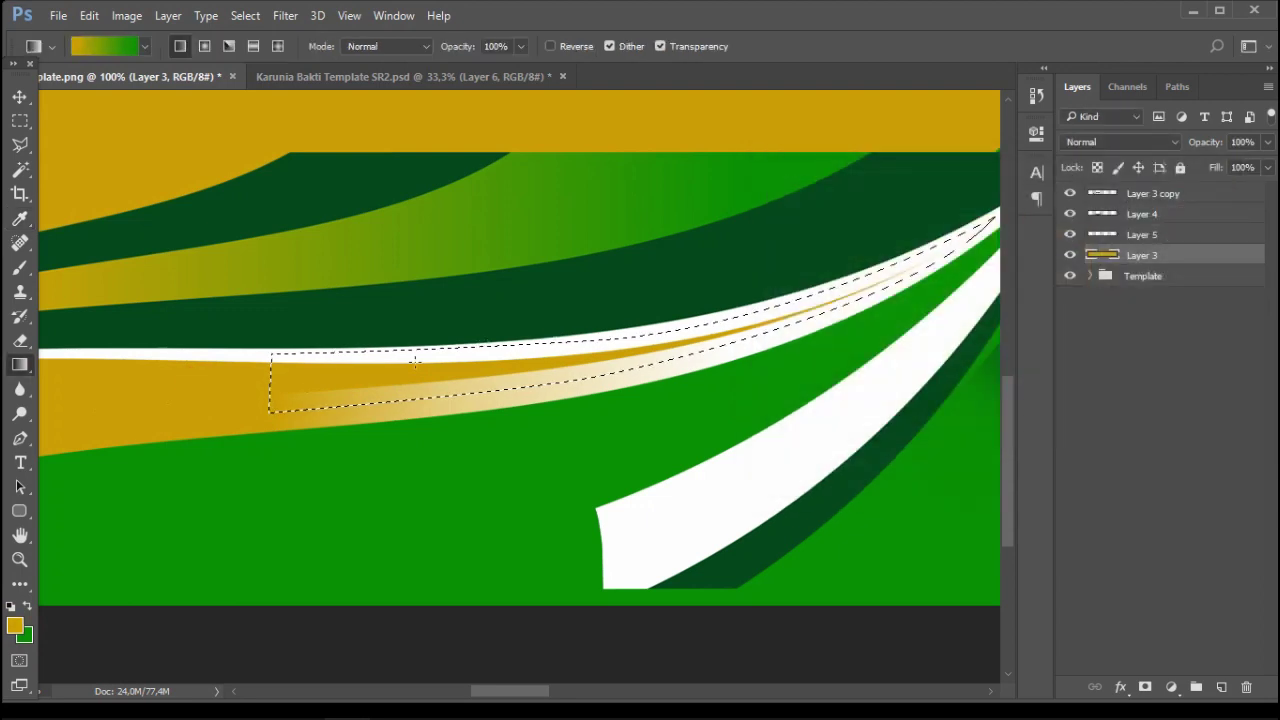
Fill the selected gap between the stripes with a gold-to-green gradient, and deselect
{"action": "left_click_drag", "start_coordinate": [687, 357], "coordinate": [690, 356]}
{"action": "left_click", "coordinate": [19, 121]}
{"action": "left_click", "coordinate": [483, 171]}
Set the opacity of the gold Layer 3 to 50%
{"action": "left_click_drag", "start_coordinate": [558, 385], "coordinate": [790, 378]}
{"action": "left_click_drag", "start_coordinate": [728, 377], "coordinate": [960, 396]}
{"action": "key", "text": "ctrl+minus"}
{"action": "key", "text": "ctrl+minus"}
{"action": "left_click_drag", "start_coordinate": [666, 374], "coordinate": [352, 390]}
{"action": "left_click_drag", "start_coordinate": [519, 365], "coordinate": [466, 415]}
{"action": "key", "text": "v"}
{"action": "left_click_drag", "start_coordinate": [1249, 141], "coordinate": [1181, 143]}
{"action": "type", "text": "50"}
{"action": "key", "text": "Return"}
{"action": "left_click_drag", "start_coordinate": [748, 312], "coordinate": [578, 292]}
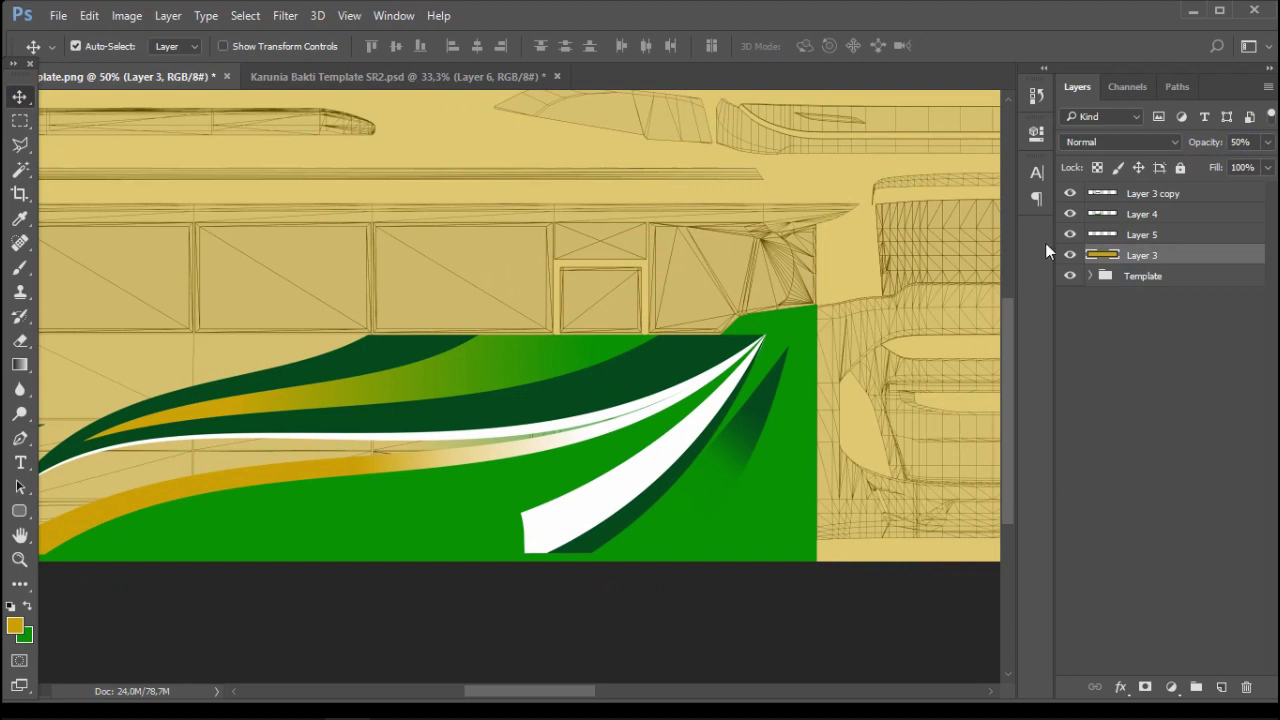
Duplicate Layer 5, Layer 4 and Layer 3 copy together
{"action": "left_click", "coordinate": [1150, 234]}
{"action": "left_click", "coordinate": [1151, 194], "text": "shift"}
{"action": "right_click", "coordinate": [1151, 194]}
{"action": "left_click", "coordinate": [829, 229]}
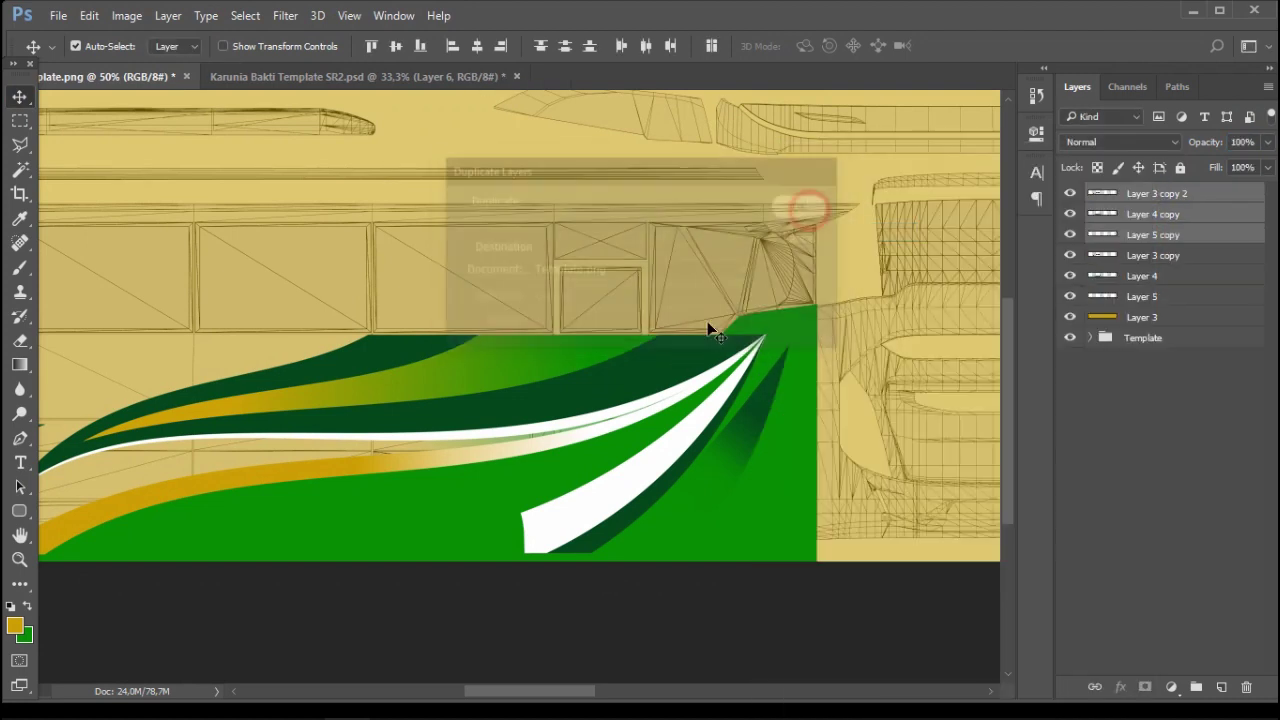
Move the duplicated side artwork to the opposite side of the bus and flip it horizontally
{"action": "left_click_drag", "start_coordinate": [682, 365], "coordinate": [320, 300]}
{"action": "left_click_drag", "start_coordinate": [487, 374], "coordinate": [965, 360]}
{"action": "left_click", "coordinate": [89, 15]}
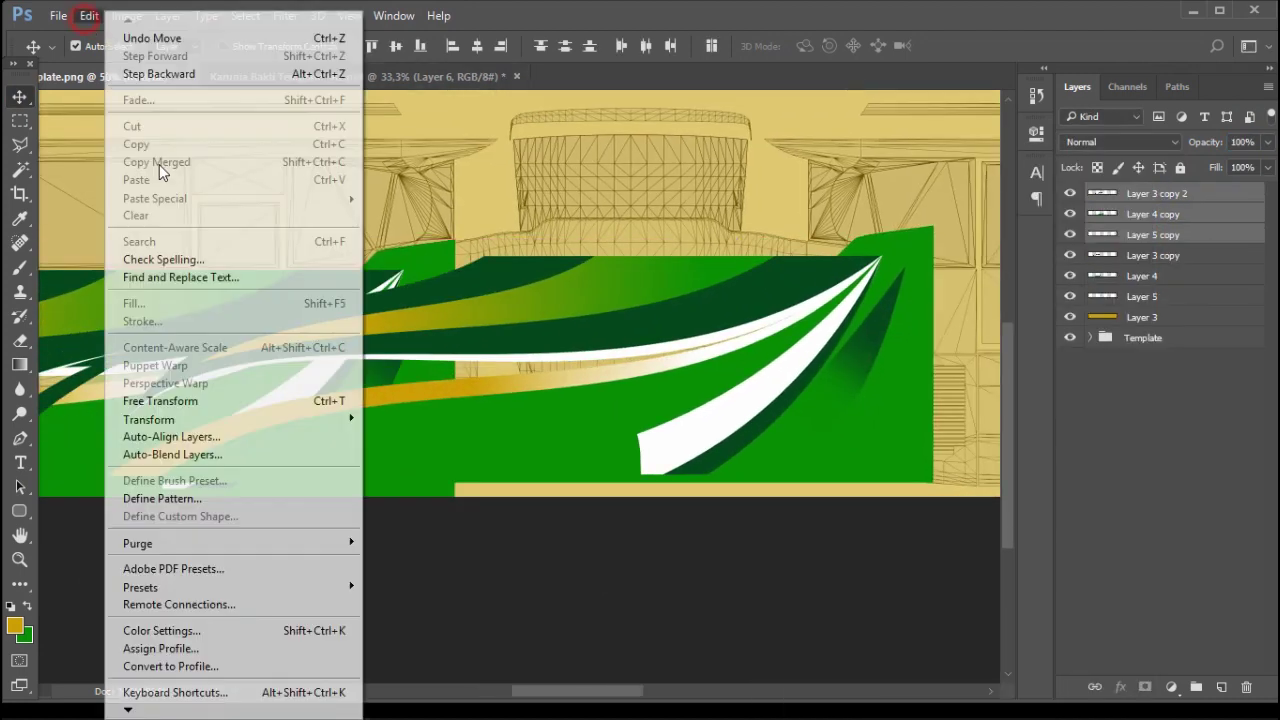
{"action": "left_click", "coordinate": [200, 418]}
{"action": "left_click", "coordinate": [412, 622]}
{"action": "left_click_drag", "start_coordinate": [570, 300], "coordinate": [850, 334]}
Inspect the placement of the mirrored artwork along the opposite side of the bus
{"action": "left_click_drag", "start_coordinate": [757, 276], "coordinate": [90, 197]}
{"action": "left_click_drag", "start_coordinate": [778, 238], "coordinate": [337, 226]}
{"action": "left_click_drag", "start_coordinate": [486, 228], "coordinate": [985, 248]}
{"action": "left_click_drag", "start_coordinate": [583, 251], "coordinate": [990, 252]}
{"action": "left_click_drag", "start_coordinate": [559, 246], "coordinate": [901, 244]}
{"action": "left_click", "coordinate": [21, 125]}
{"action": "left_click_drag", "start_coordinate": [527, 182], "coordinate": [274, 326]}
{"action": "left_click_drag", "start_coordinate": [815, 321], "coordinate": [337, 317]}
Copy the white, green and gold end-panel graphic from Karunia Bakti Template SR2 onto the panel between the two bus sides
{"action": "left_click", "coordinate": [380, 78]}
{"action": "left_click_drag", "start_coordinate": [351, 266], "coordinate": [779, 259]}
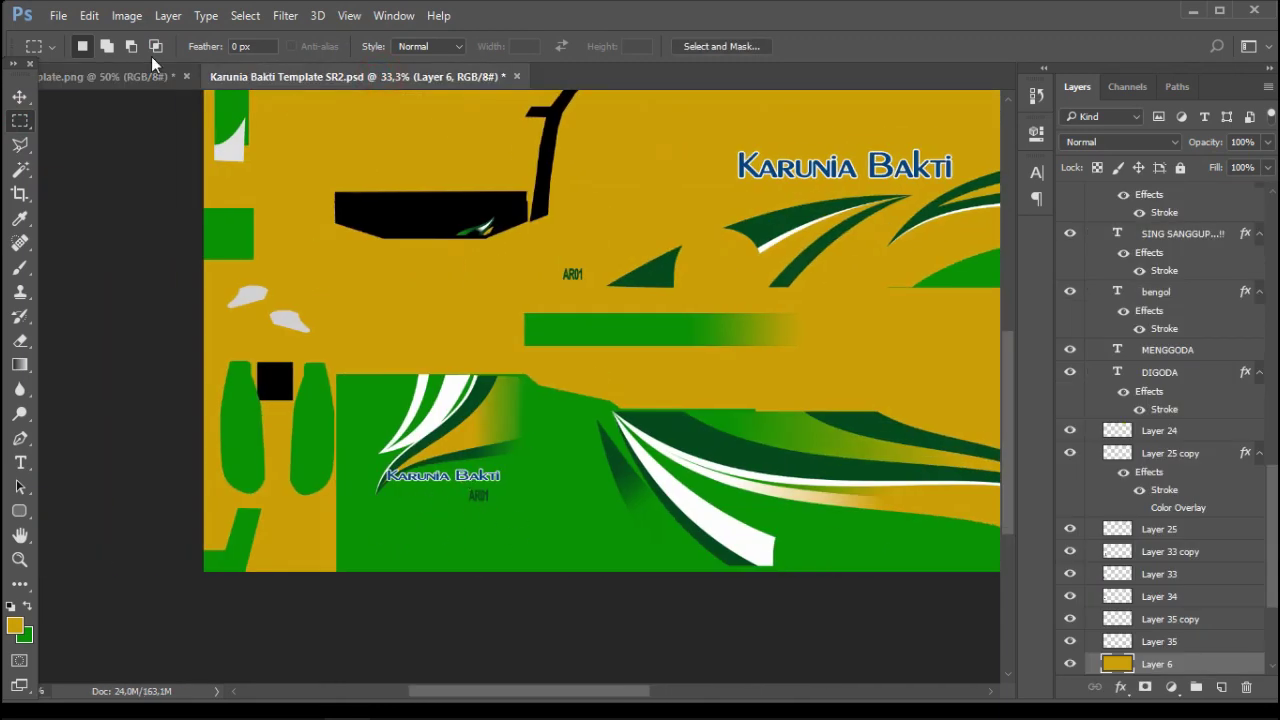
{"action": "left_click", "coordinate": [19, 97]}
{"action": "left_click", "coordinate": [420, 418]}
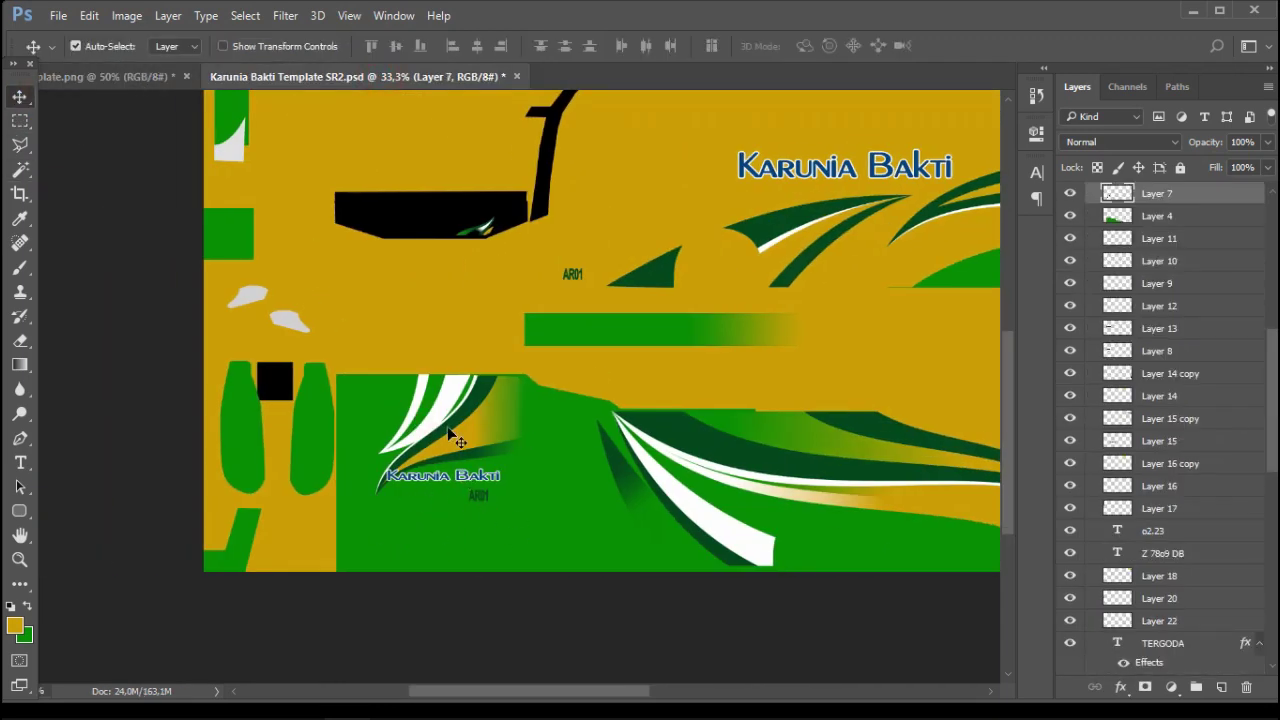
{"action": "left_click", "coordinate": [489, 343]}
{"action": "left_click", "coordinate": [436, 417]}
{"action": "left_click_drag", "start_coordinate": [452, 457], "coordinate": [559, 328]}
{"action": "left_click_drag", "start_coordinate": [576, 312], "coordinate": [590, 314]}
Scale the end-panel graphic to 91.26% height, narrow its width to fit the panel, and apply the transform
{"action": "key", "text": "ctrl+t"}
{"action": "left_click_drag", "start_coordinate": [465, 322], "coordinate": [490, 318]}
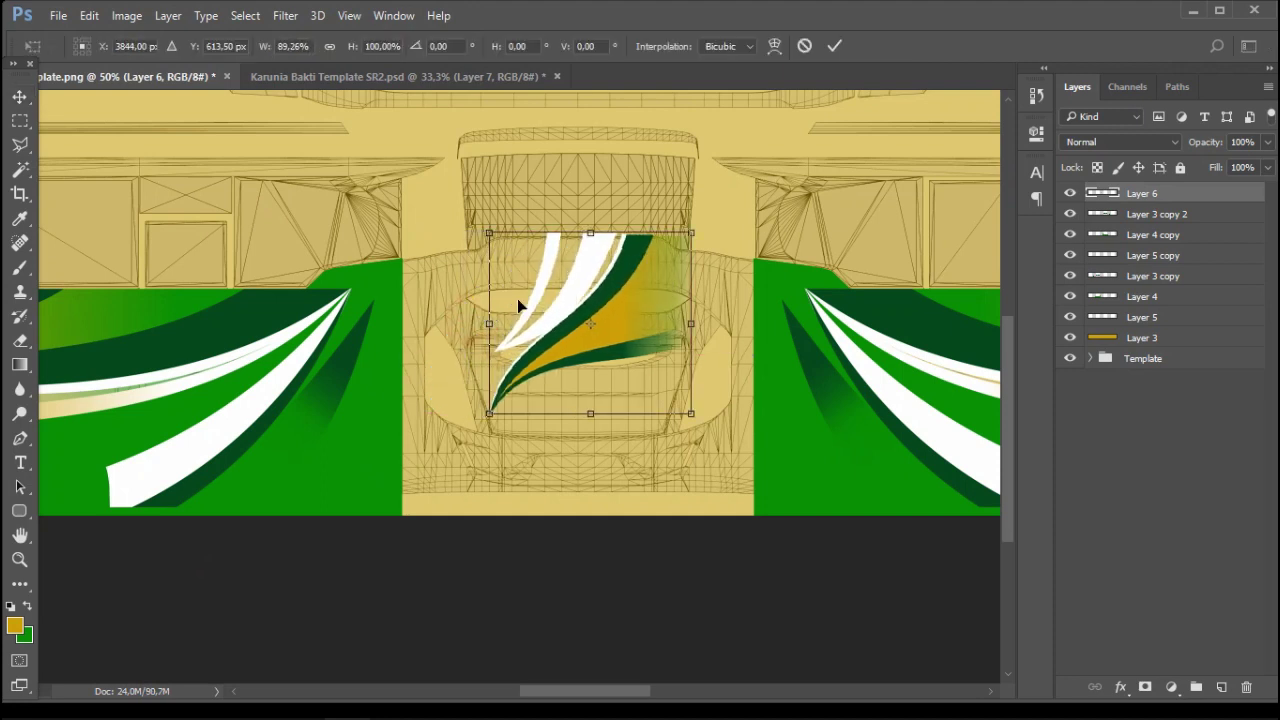
{"action": "left_click_drag", "start_coordinate": [571, 412], "coordinate": [585, 396]}
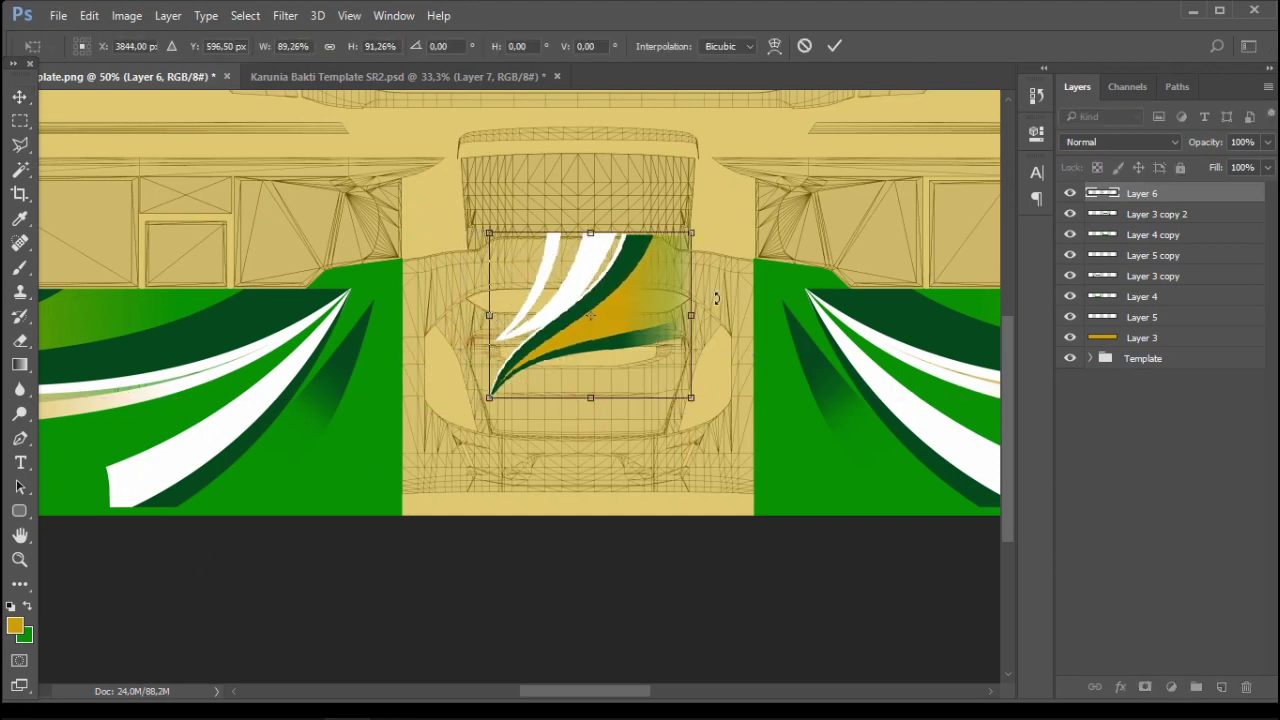
{"action": "left_click_drag", "start_coordinate": [691, 315], "coordinate": [703, 314]}
{"action": "left_click", "coordinate": [20, 96]}
{"action": "left_click", "coordinate": [494, 271]}
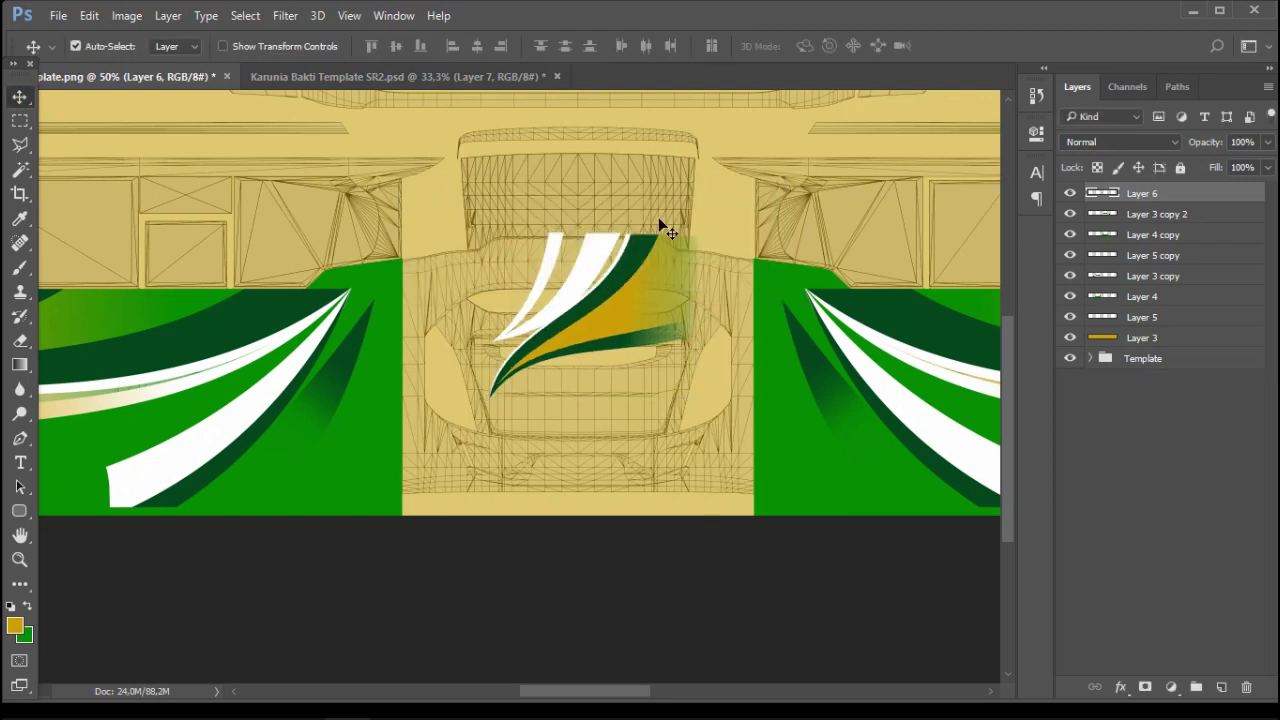
Trace the outline of the end panel between the two green sides with the Pen tool
{"action": "left_click", "coordinate": [20, 438]}
{"action": "key", "text": "ctrl+plus"}
{"action": "key", "text": "ctrl+plus"}
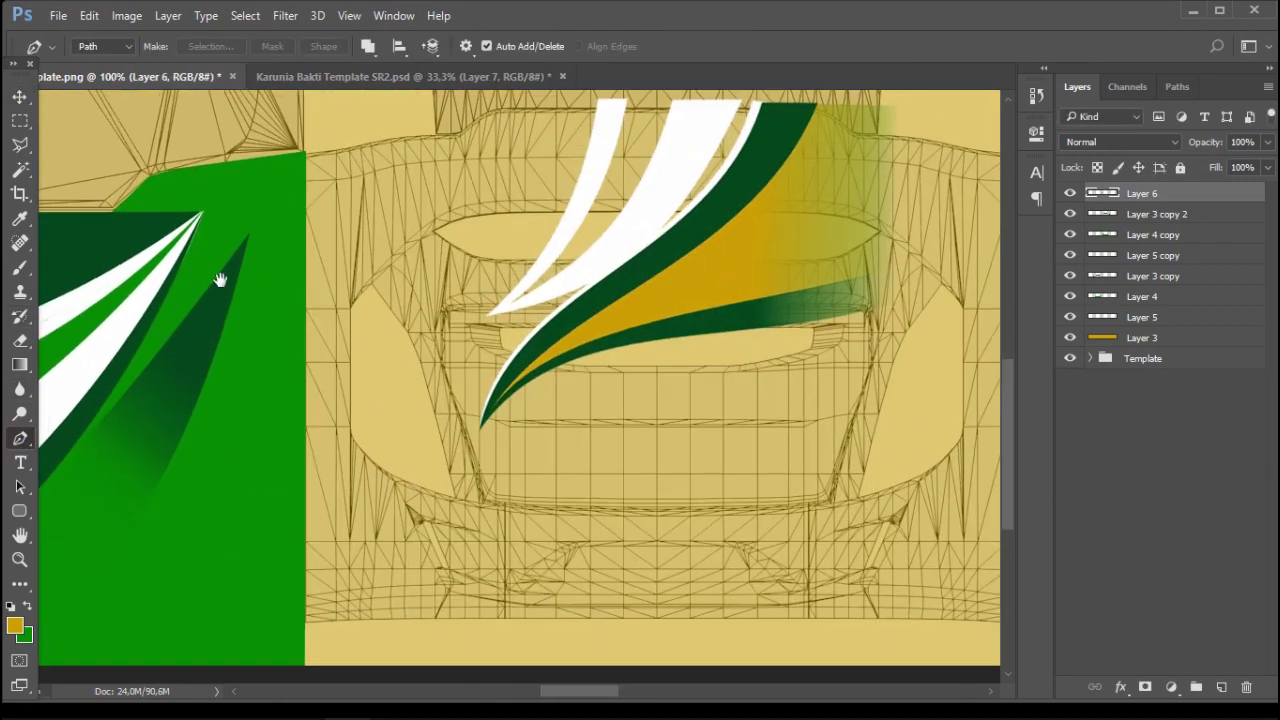
{"action": "scroll", "coordinate": [331, 365], "scroll_direction": "up", "scroll_amount": 3}
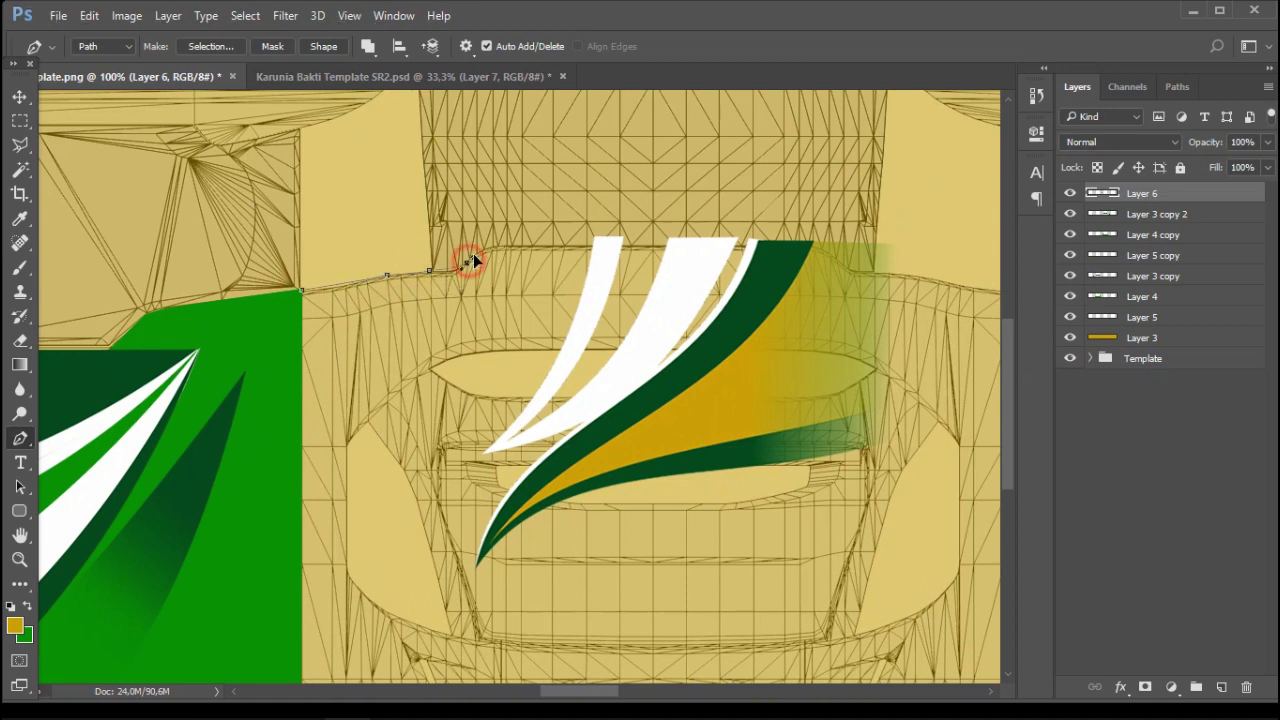
{"action": "left_click_drag", "start_coordinate": [680, 243], "coordinate": [523, 243]}
{"action": "left_click", "coordinate": [656, 243]}
{"action": "left_click_drag", "start_coordinate": [700, 257], "coordinate": [645, 249]}
{"action": "left_click", "coordinate": [641, 261]}
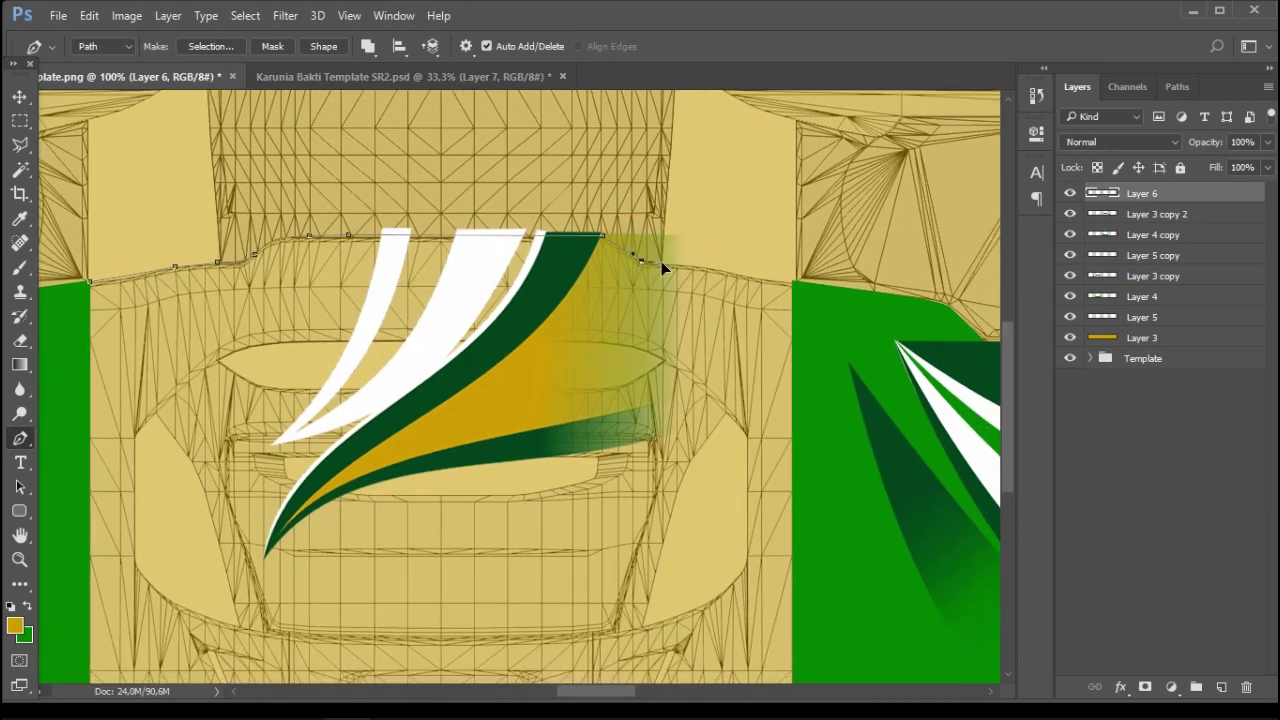
{"action": "scroll", "coordinate": [792, 285], "scroll_direction": "down", "scroll_amount": 3}
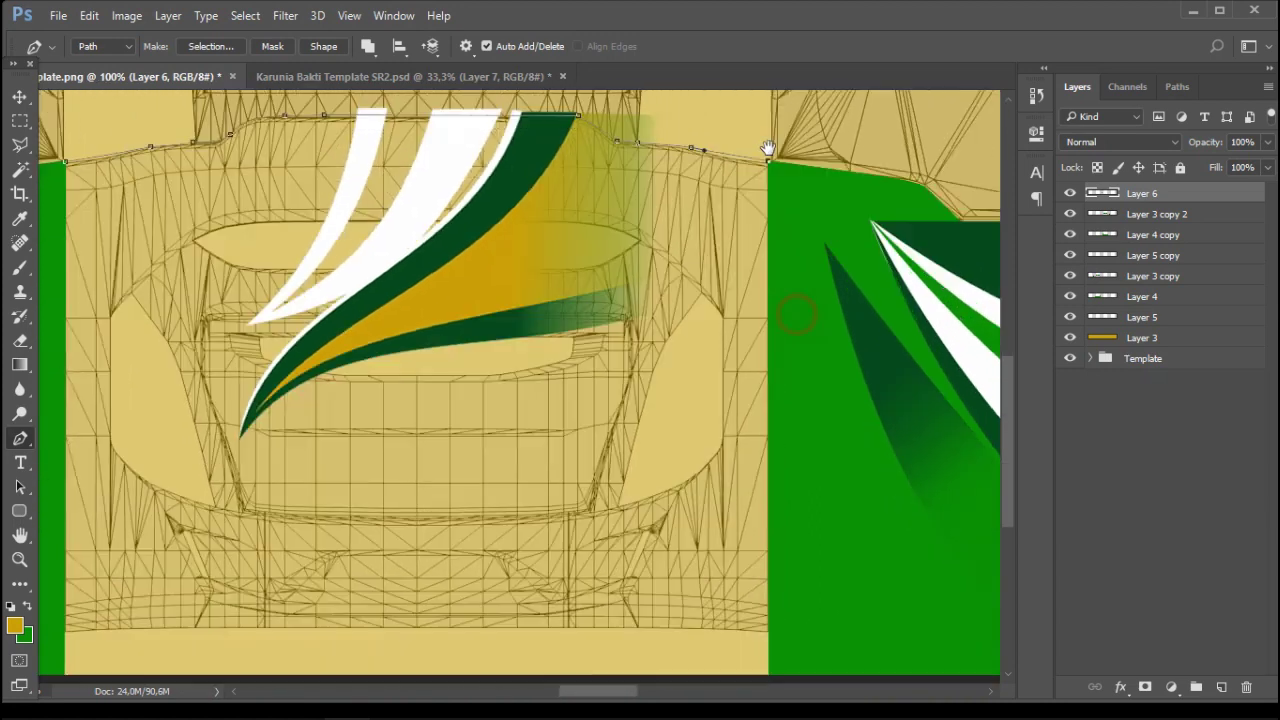
{"action": "scroll", "coordinate": [535, 590], "scroll_direction": "left", "scroll_amount": 5}
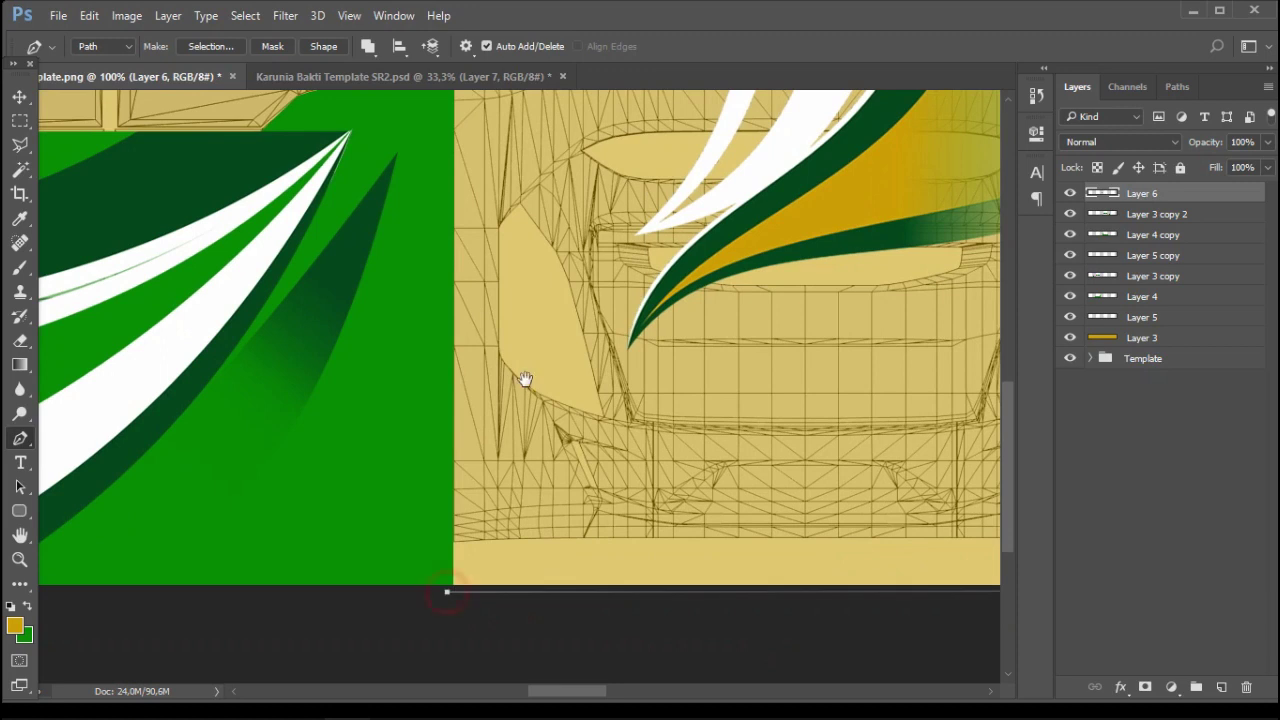
{"action": "scroll", "coordinate": [437, 373], "scroll_direction": "up", "scroll_amount": 4}
Convert the end-panel path to a selection and add a new layer directly above Layer 3
{"action": "right_click", "coordinate": [527, 300]}
{"action": "left_click", "coordinate": [600, 323]}
{"action": "left_click", "coordinate": [749, 191]}
{"action": "left_click", "coordinate": [1143, 337]}
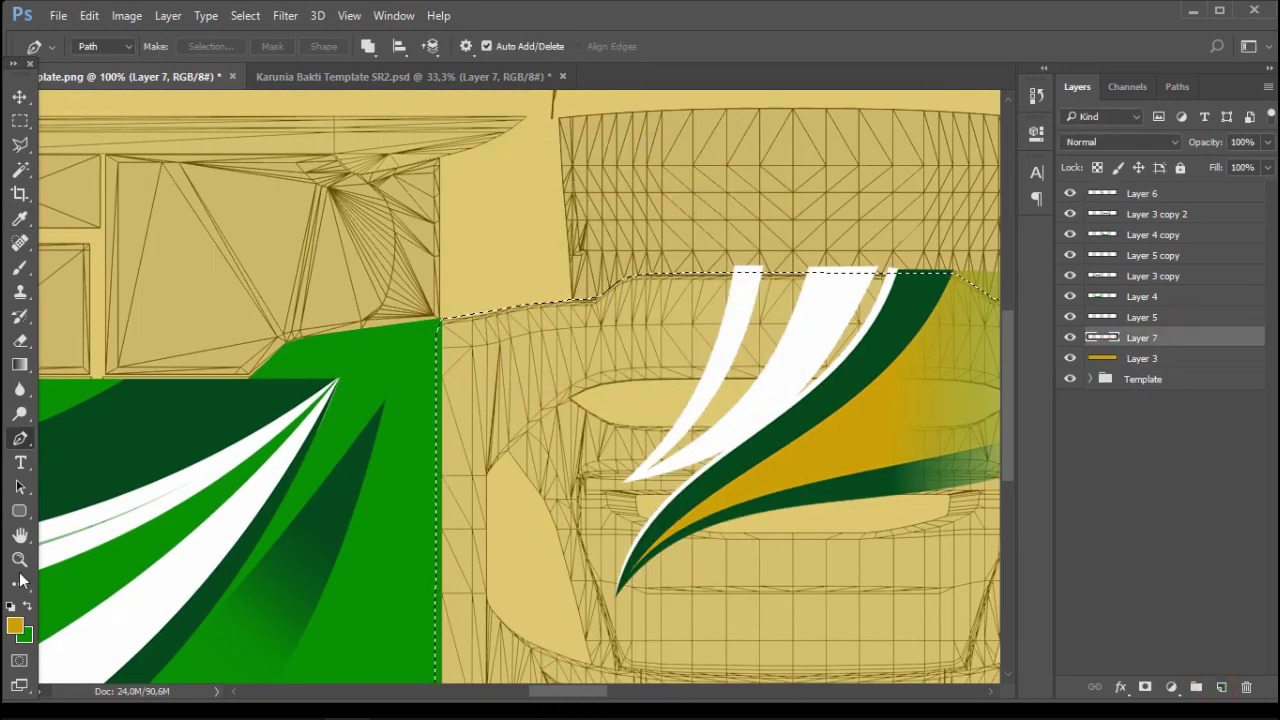
Fill the end-panel selection with the green colour using the Paint Bucket, and deselect
{"action": "left_click_drag", "start_coordinate": [22, 372], "coordinate": [140, 383]}
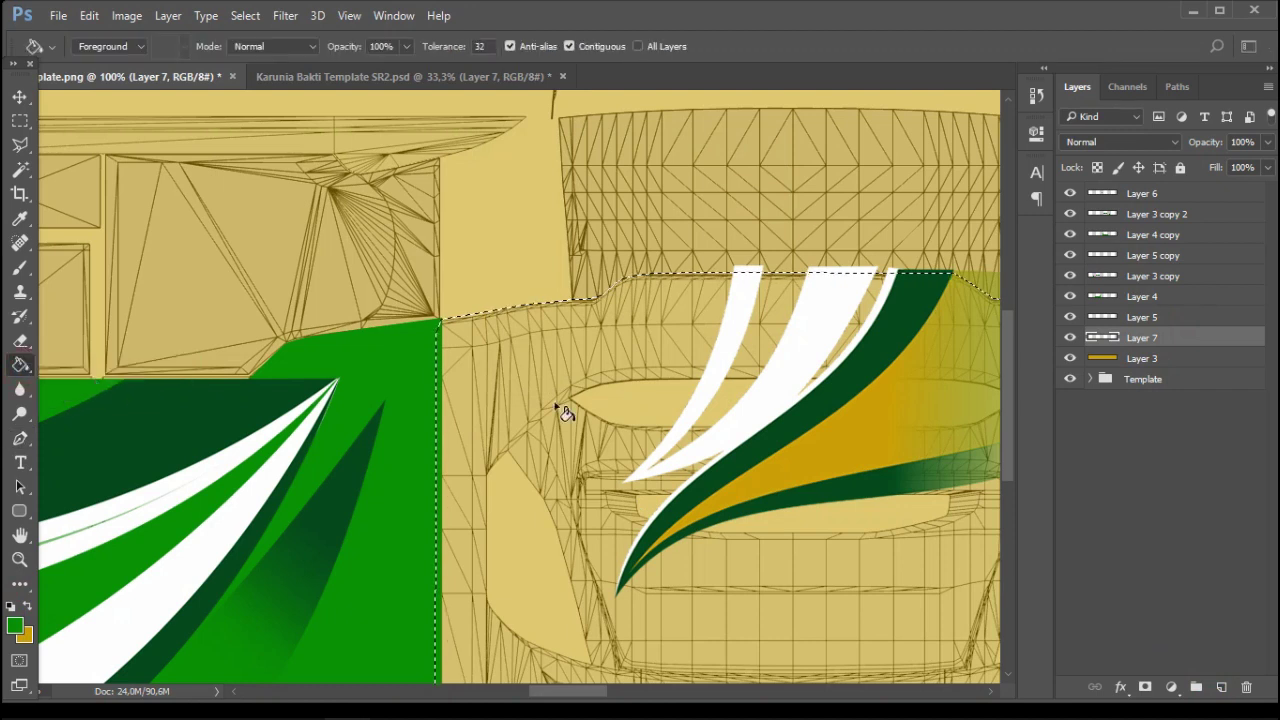
{"action": "left_click", "coordinate": [543, 414]}
{"action": "key", "text": "m"}
{"action": "key", "text": "ctrl+d"}
Select the window areas bordering the end panel on Layer 1 of the Template group with the Magic Wand
{"action": "left_click_drag", "start_coordinate": [783, 337], "coordinate": [398, 274]}
{"action": "left_click_drag", "start_coordinate": [563, 311], "coordinate": [612, 273]}
{"action": "left_click", "coordinate": [20, 172]}
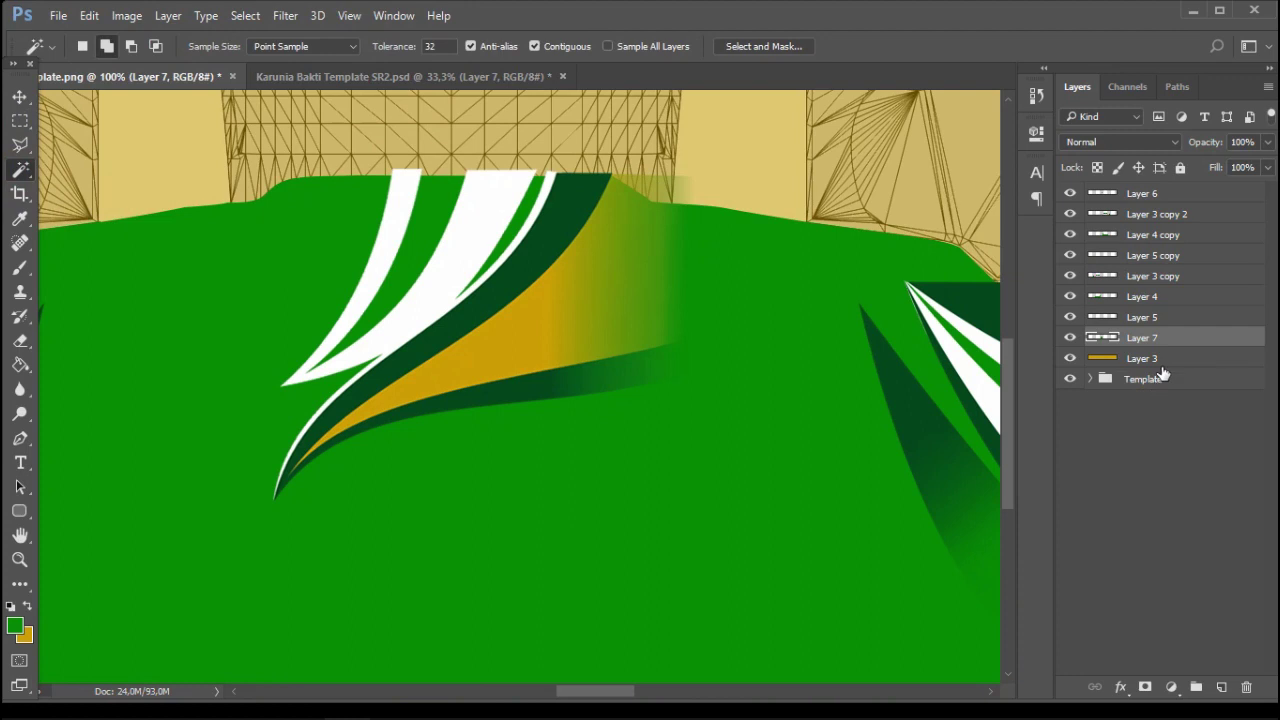
{"action": "left_click", "coordinate": [1121, 443]}
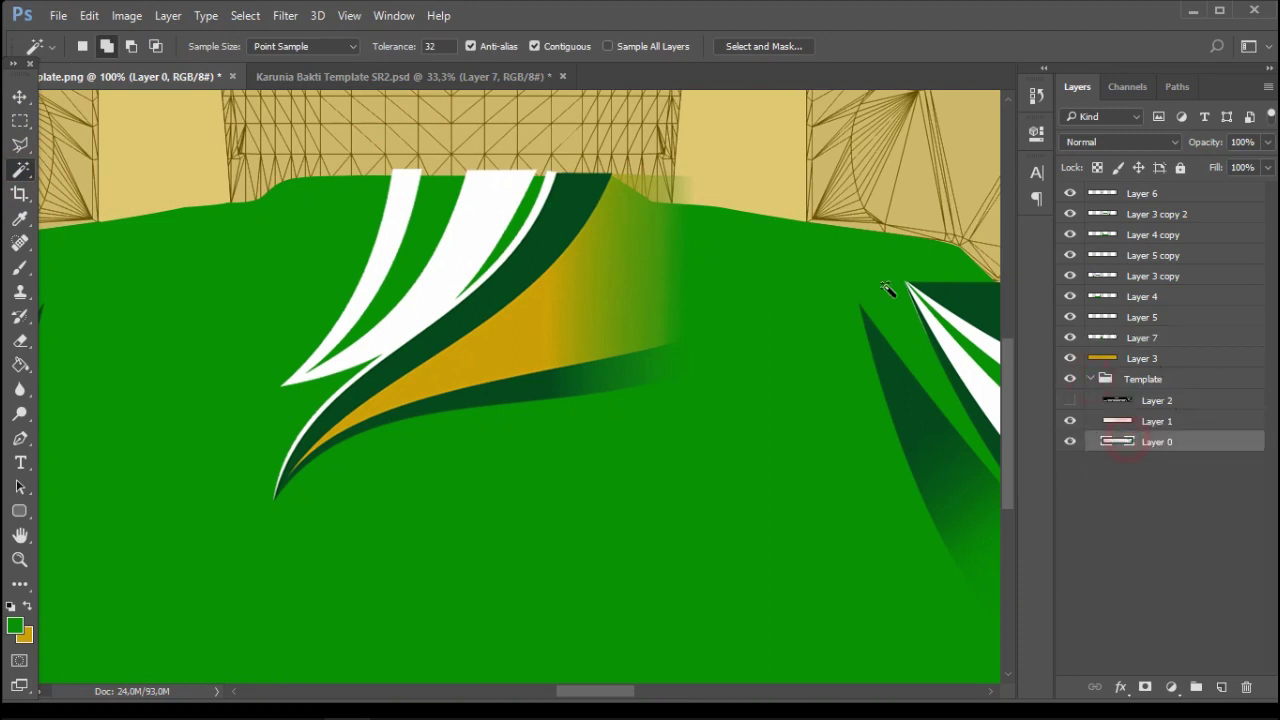
{"action": "key", "text": "m"}
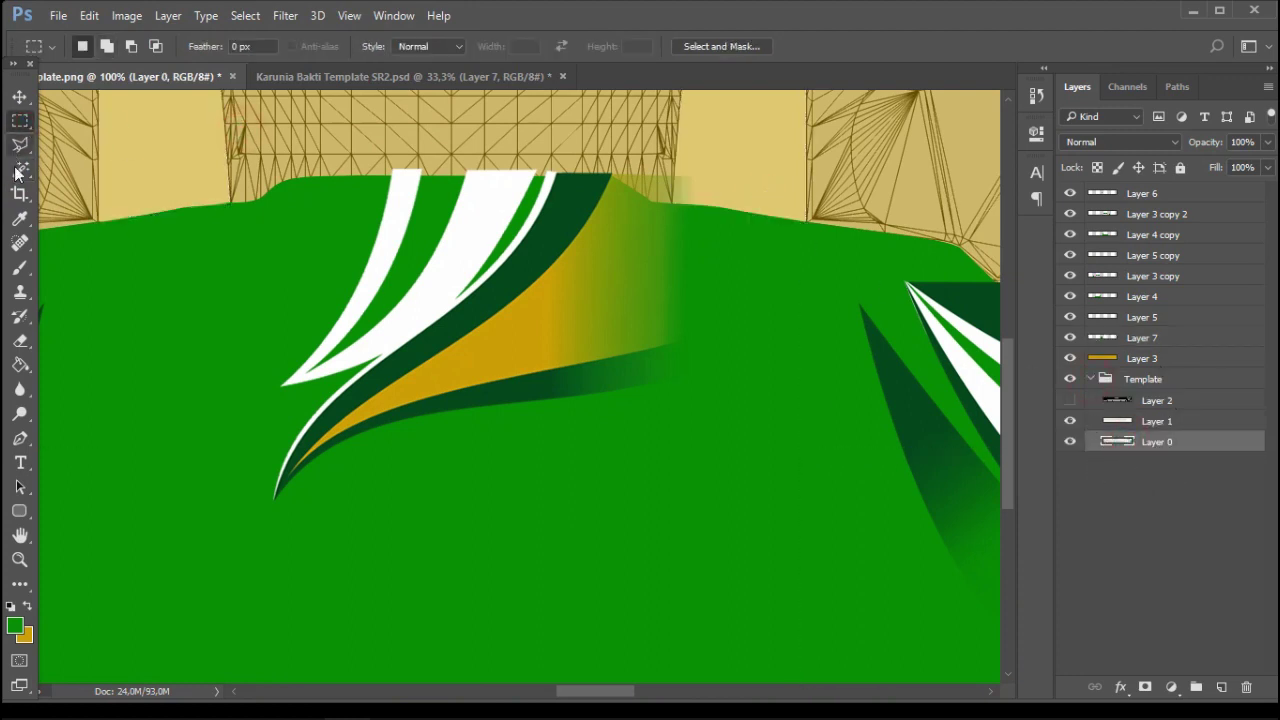
{"action": "left_click", "coordinate": [20, 170]}
{"action": "left_click", "coordinate": [1160, 421]}
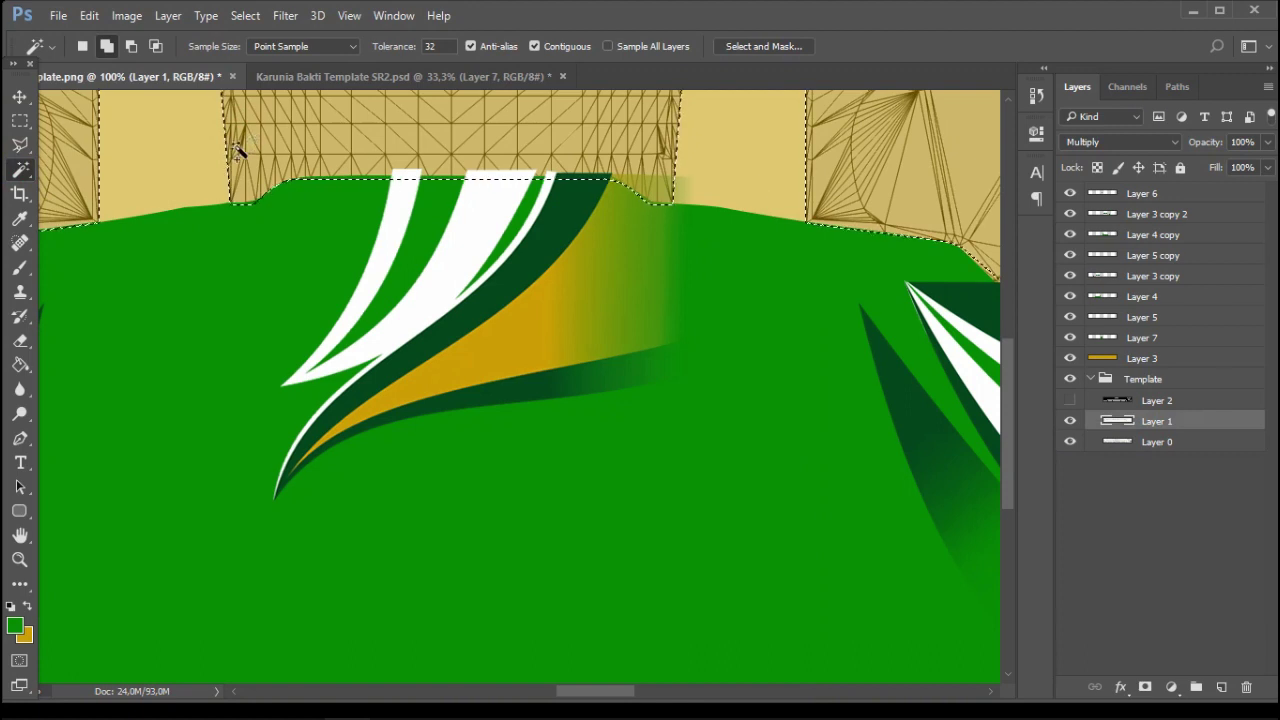
Delete the parts of the white and dark green stripes on Layer 6 that extend above the end panel into the window
{"action": "left_click", "coordinate": [19, 99]}
{"action": "left_click", "coordinate": [245, 16]}
{"action": "left_click", "coordinate": [265, 88]}
{"action": "left_click", "coordinate": [307, 248]}
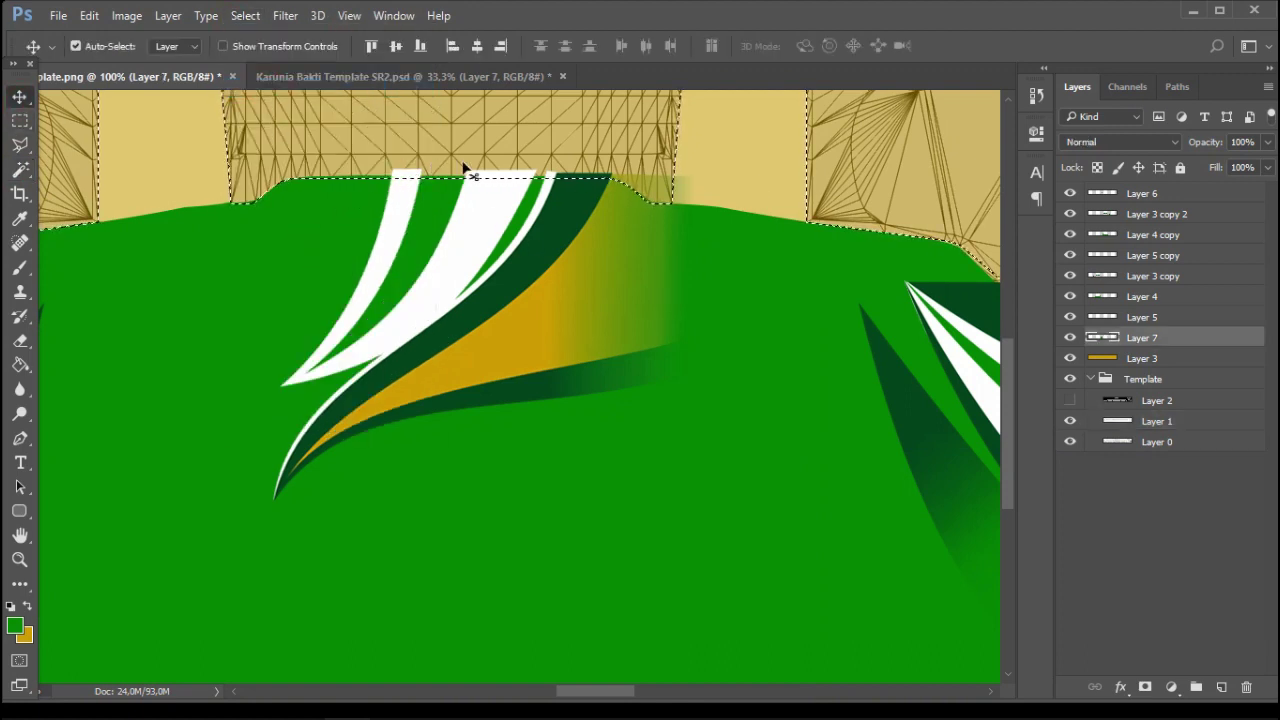
{"action": "left_click", "coordinate": [489, 200]}
{"action": "key", "text": "Delete"}
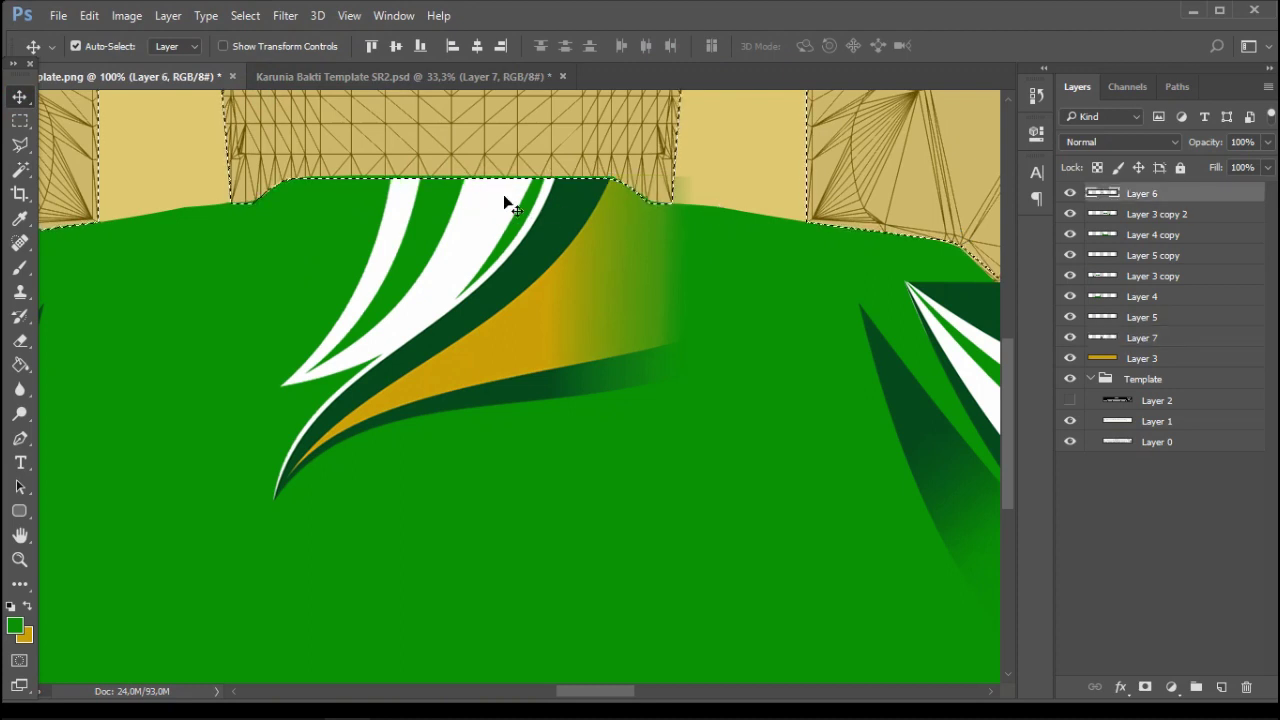
Try to erase the overhang beside the rear window on Layer 7, inverting the selection for it
{"action": "left_click", "coordinate": [331, 247]}
{"action": "left_click", "coordinate": [245, 15]}
{"action": "left_click", "coordinate": [266, 86]}
{"action": "left_click", "coordinate": [20, 340]}
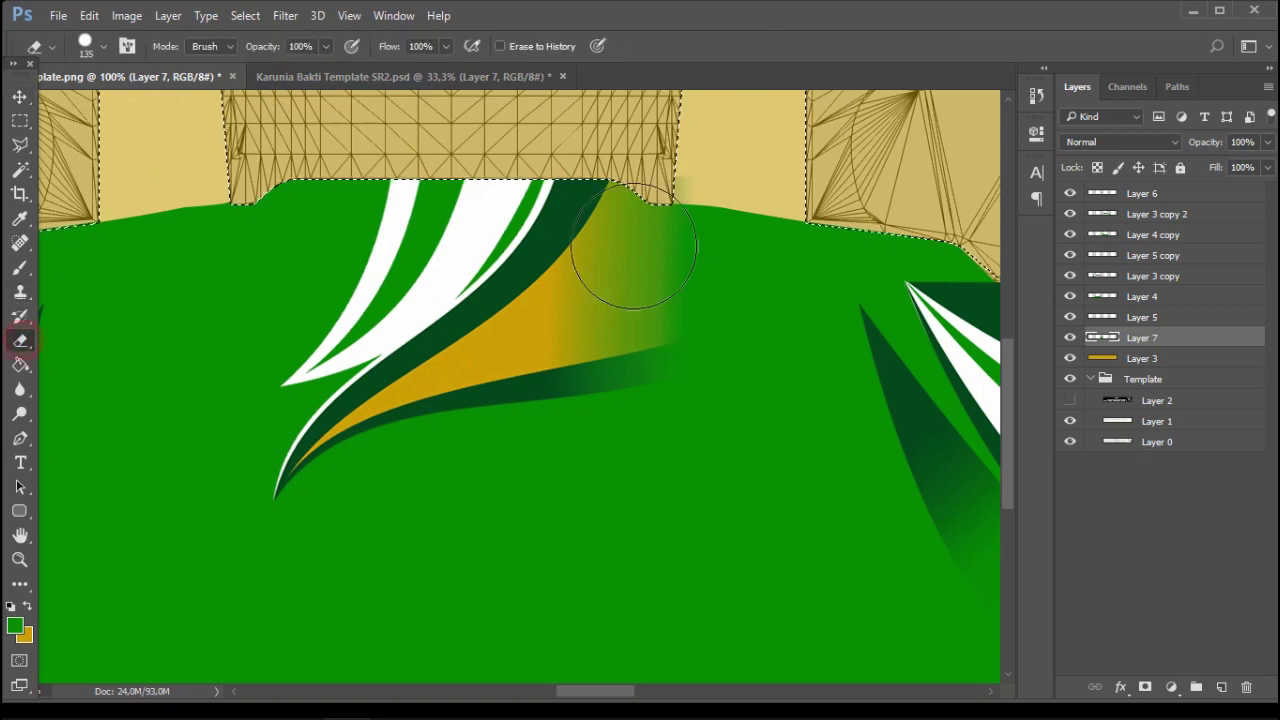
{"action": "scroll", "coordinate": [712, 200], "scroll_direction": "up", "scroll_amount": 3}
{"action": "left_click", "coordinate": [245, 15]}
{"action": "left_click", "coordinate": [262, 90]}
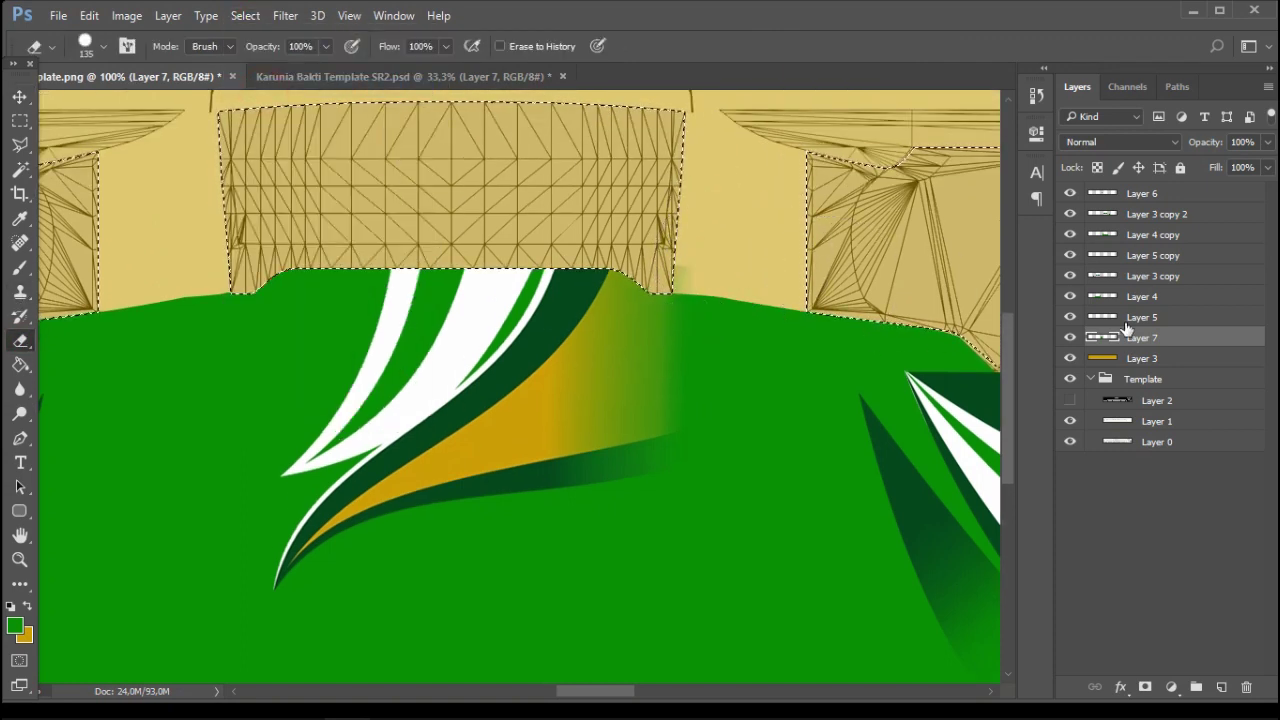
Erase the gold gradient's overhang above the end panel's upper edge on Layer 6, and clear the selection
{"action": "left_click", "coordinate": [20, 98]}
{"action": "left_click", "coordinate": [486, 323]}
{"action": "key", "text": "e"}
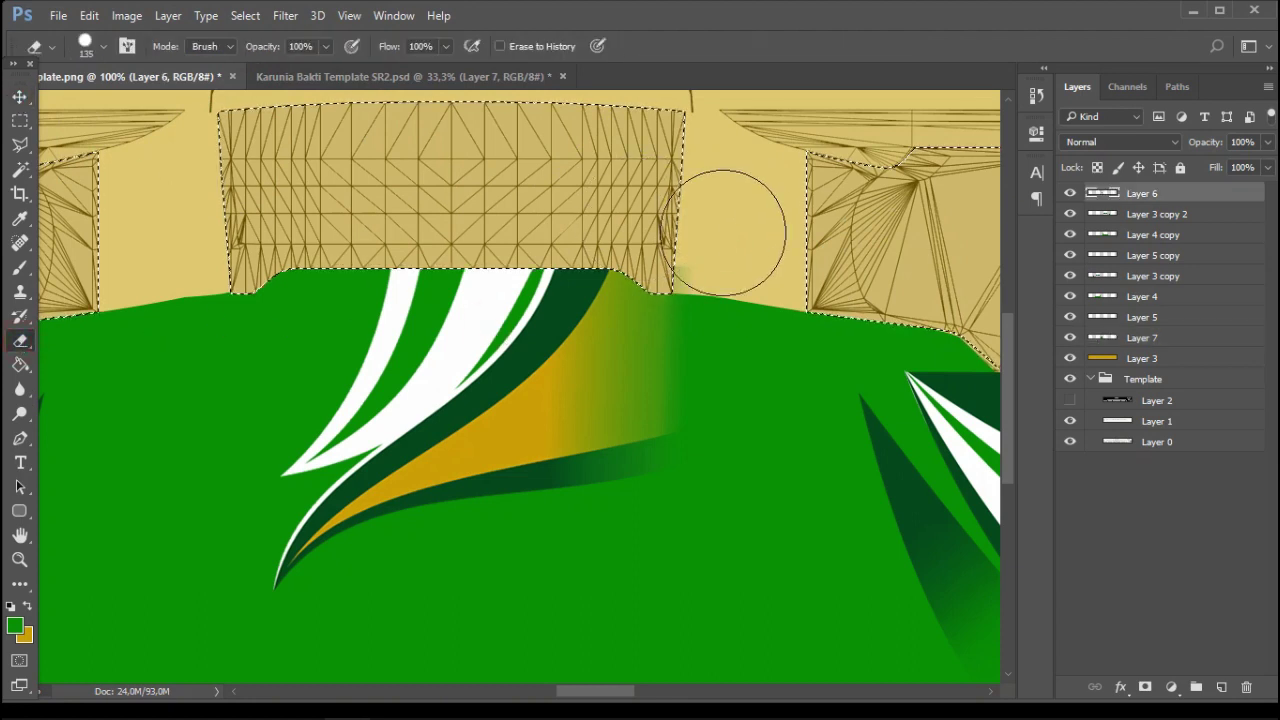
{"action": "left_click", "coordinate": [20, 97]}
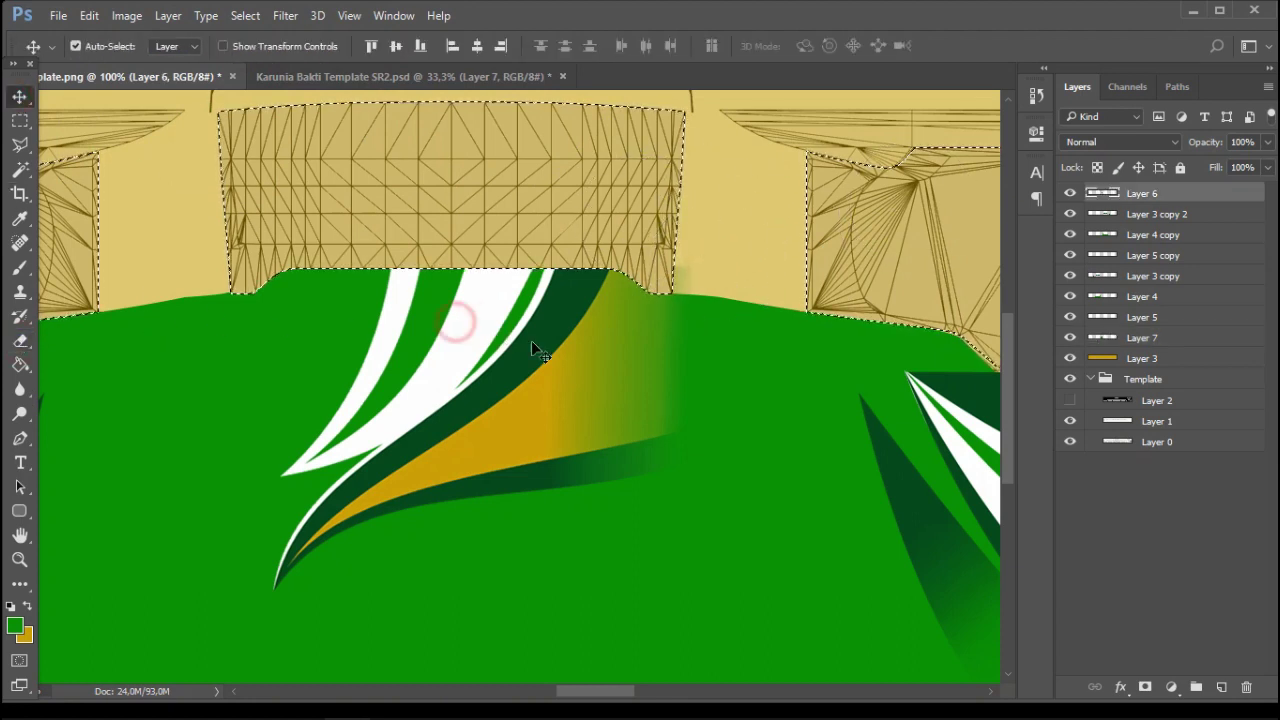
{"action": "left_click", "coordinate": [245, 15]}
{"action": "left_click", "coordinate": [263, 91]}
{"action": "left_click", "coordinate": [20, 340]}
{"action": "left_click", "coordinate": [20, 120]}
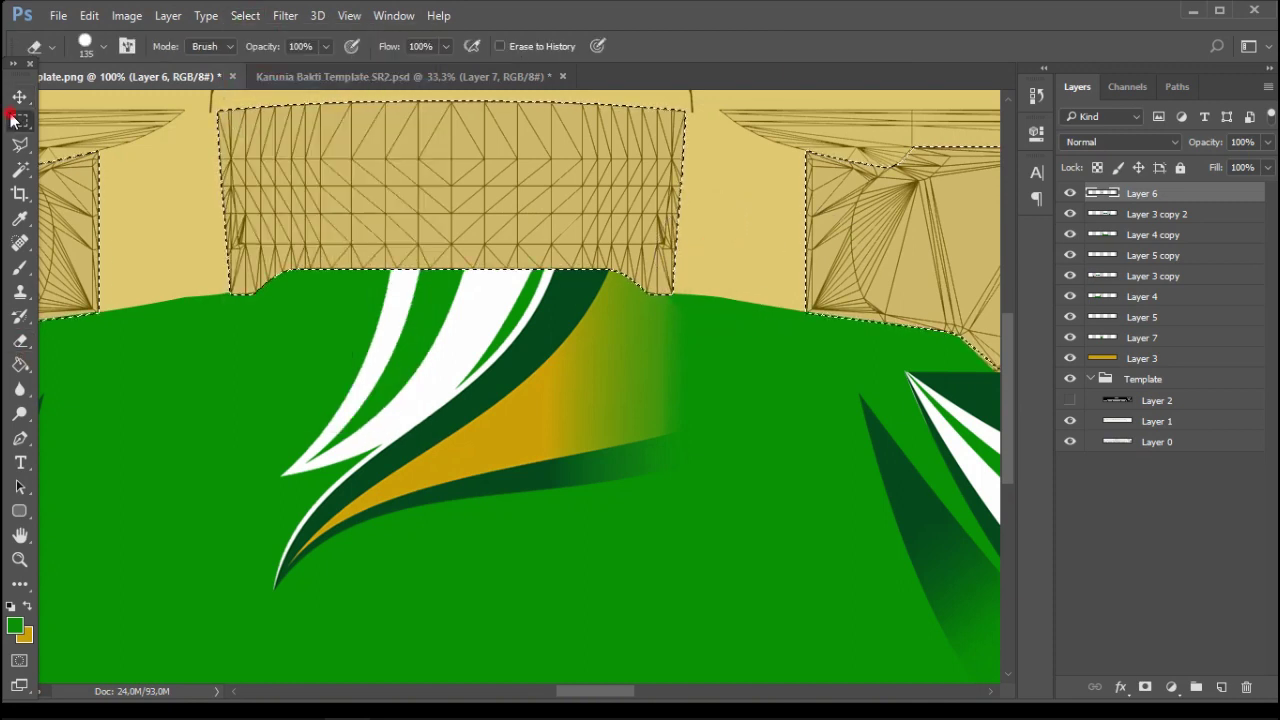
{"action": "left_click", "coordinate": [522, 200]}
Copy the small Karunia Bakti text from Karunia Bakti Template SR2.psd onto the end panel of the PNG template
{"action": "key", "text": "ctrl+minus"}
{"action": "key", "text": "ctrl+minus"}
{"action": "key", "text": "ctrl+minus"}
{"action": "left_click_drag", "start_coordinate": [483, 546], "coordinate": [617, 446]}
{"action": "left_click", "coordinate": [486, 87]}
{"action": "left_click", "coordinate": [487, 78]}
{"action": "key", "text": "v"}
{"action": "left_click_drag", "start_coordinate": [420, 487], "coordinate": [590, 360]}
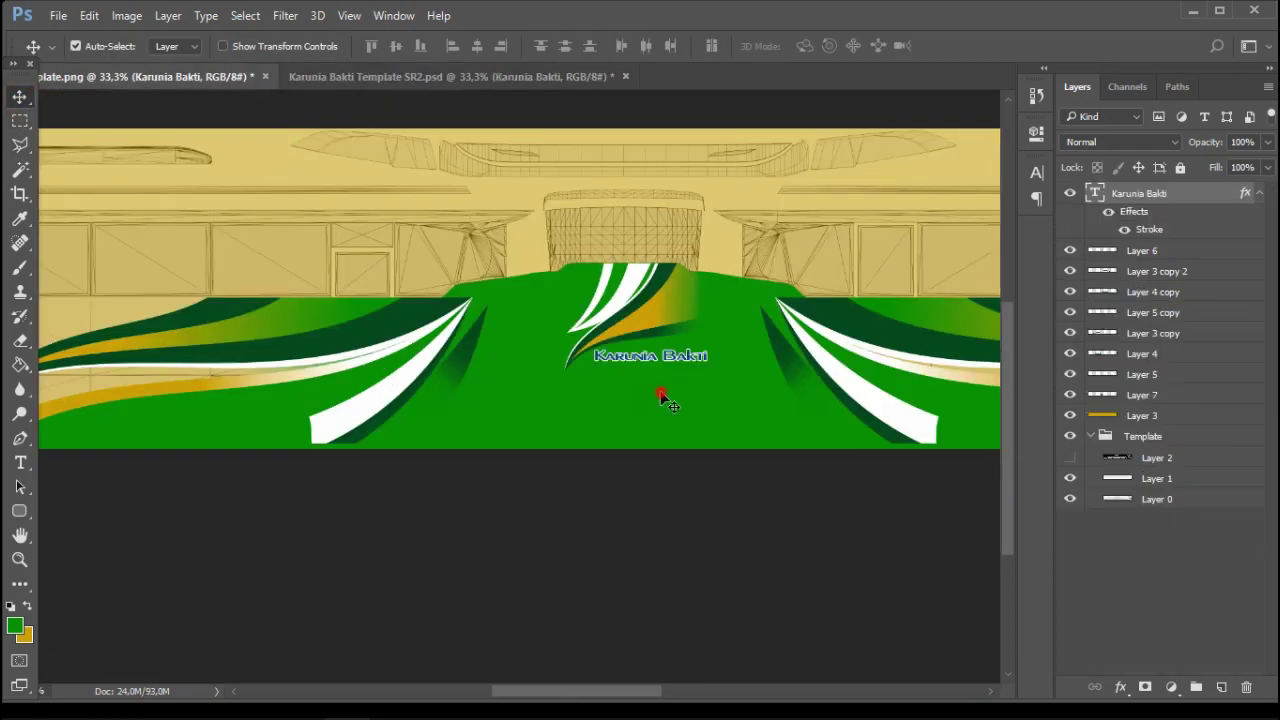
Set the opacity of the green end-panel fill on Layer 7 to 50%
{"action": "type", "text": "50"}
{"action": "key", "text": "Return"}
{"action": "left_click", "coordinate": [723, 267]}
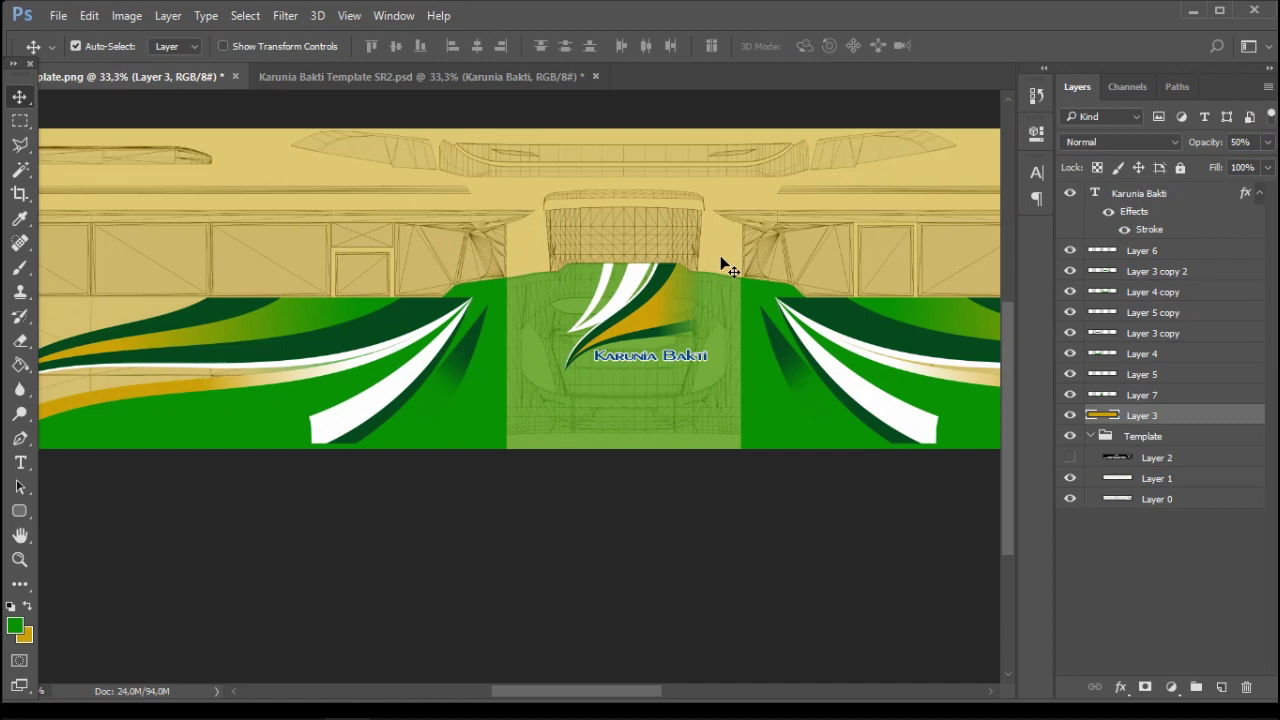
Scale down the Karunia Bakti text on the end panel and apply the transform
{"action": "key", "text": "ctrl+plus"}
{"action": "key", "text": "ctrl+plus"}
{"action": "left_click_drag", "start_coordinate": [777, 358], "coordinate": [575, 377]}
{"action": "left_click", "coordinate": [575, 375]}
{"action": "key", "text": "ctrl+t"}
{"action": "left_click_drag", "start_coordinate": [715, 360], "coordinate": [640, 361]}
{"action": "key", "text": "v"}
{"action": "key", "text": "Return"}
Nudge the Karunia Bakti text down and to the left so it sits just below the end-panel graphic
{"action": "key", "text": "ctrl+plus"}
{"action": "key", "text": "Down"}
{"action": "key", "text": "Down"}
{"action": "key", "text": "Down"}
{"action": "key", "text": "Down"}
{"action": "key", "text": "Down"}
{"action": "key", "text": "Down"}
{"action": "key", "text": "Down"}
{"action": "key", "text": "Down"}
{"action": "key", "text": "Down"}
{"action": "key", "text": "Down"}
{"action": "key", "text": "Down"}
{"action": "key", "text": "Down"}
{"action": "key", "text": "Down"}
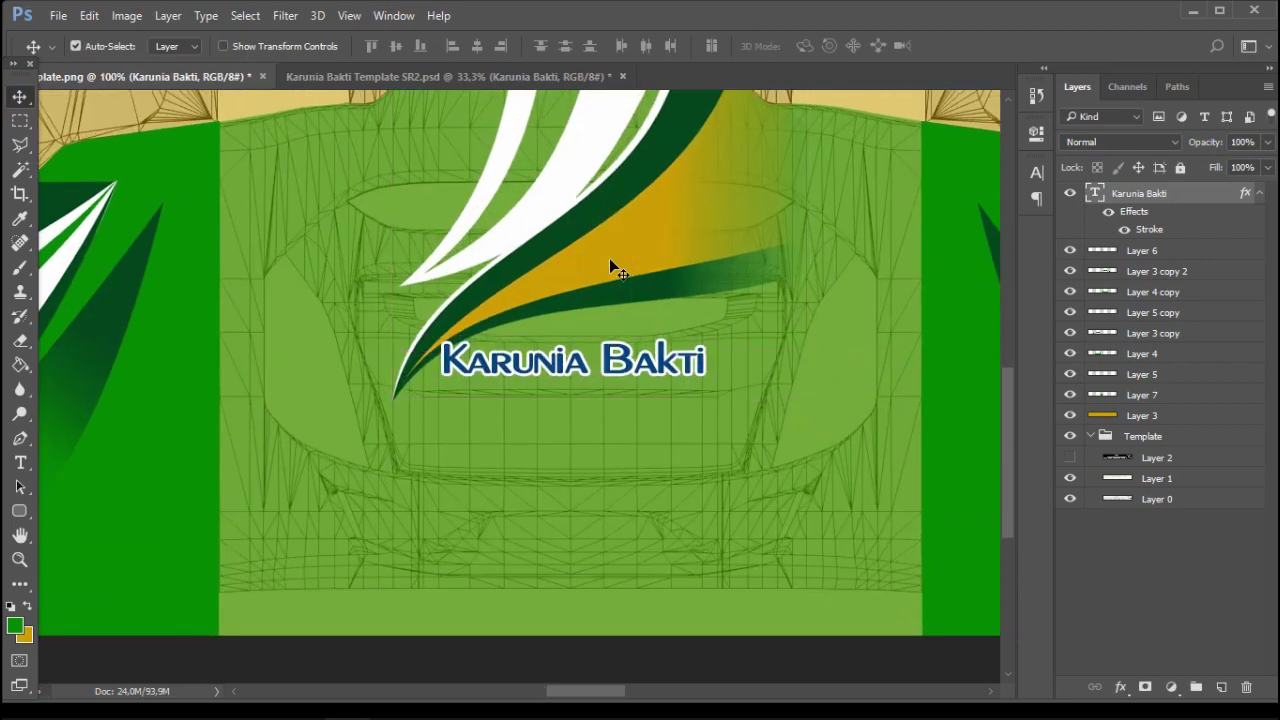
{"action": "key", "text": "Left"}
{"action": "key", "text": "Left"}
{"action": "key", "text": "Left"}
{"action": "key", "text": "Left"}
{"action": "key", "text": "Left"}
{"action": "key", "text": "Left"}
{"action": "key", "text": "Left"}
{"action": "key", "text": "Left"}
{"action": "key", "text": "Left"}
{"action": "key", "text": "Left"}
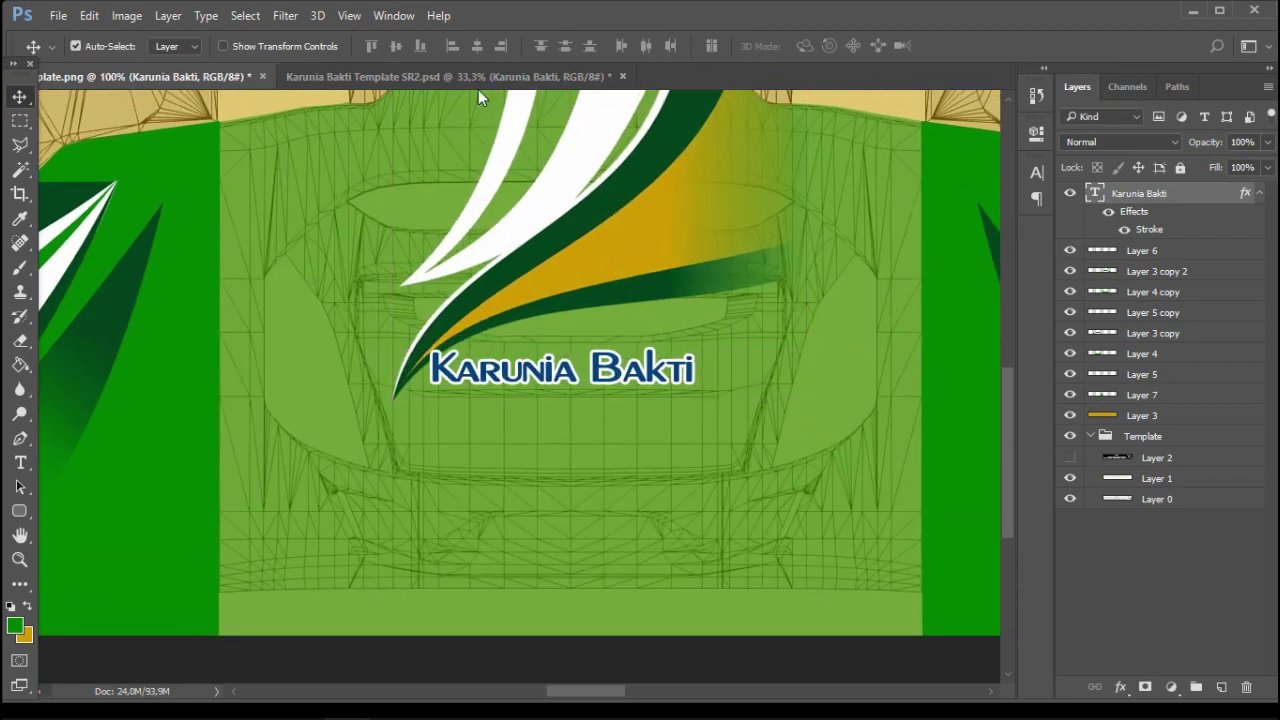
Copy the AR01 text from Karunia Bakti Template SR2.psd and place it below the right end of the end panel's Karunia Bakti text
{"action": "left_click", "coordinate": [475, 77]}
{"action": "left_click_drag", "start_coordinate": [476, 519], "coordinate": [653, 427]}
{"action": "key", "text": "ctrl+t"}
{"action": "left_click", "coordinate": [20, 97]}
{"action": "left_click", "coordinate": [464, 278]}
{"action": "left_click_drag", "start_coordinate": [698, 325], "coordinate": [554, 445]}
Copy the small striped front graphic, Layers 8 to 11, from Karunia Bakti Template SR2.psd into the PNG template
{"action": "left_click", "coordinate": [294, 82]}
{"action": "left_click_drag", "start_coordinate": [530, 396], "coordinate": [598, 424]}
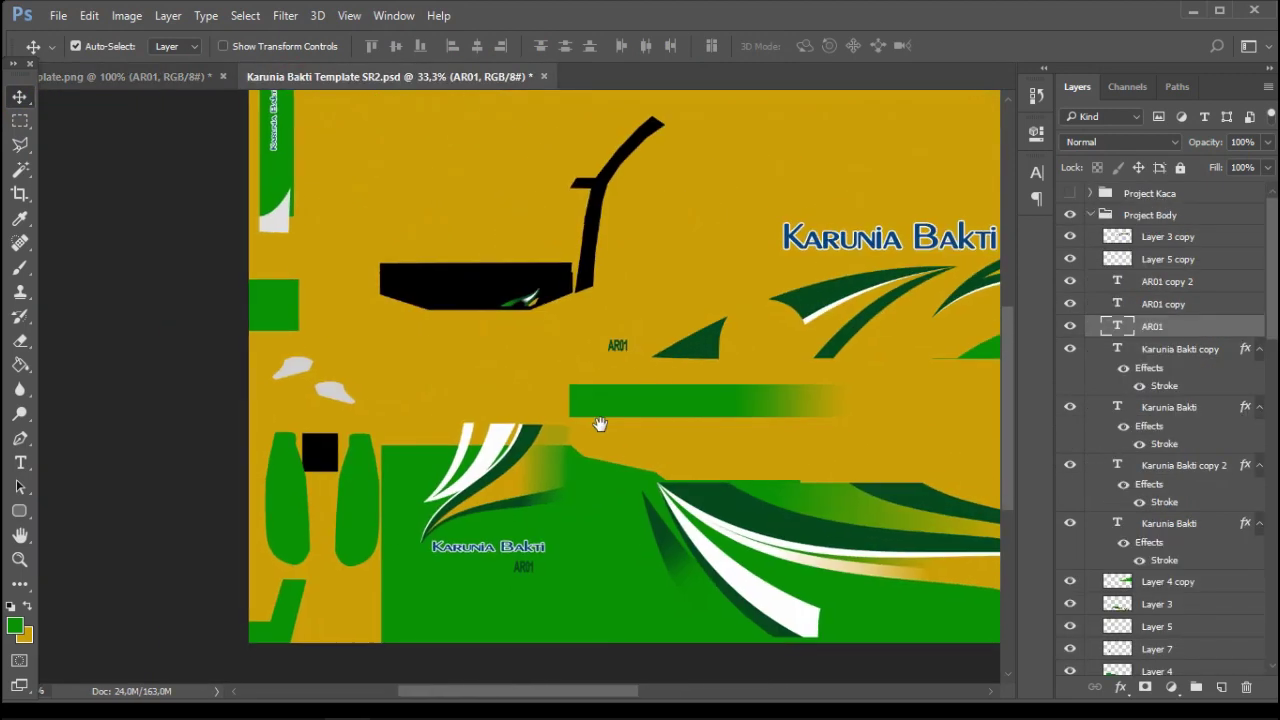
{"action": "left_click", "coordinate": [510, 305]}
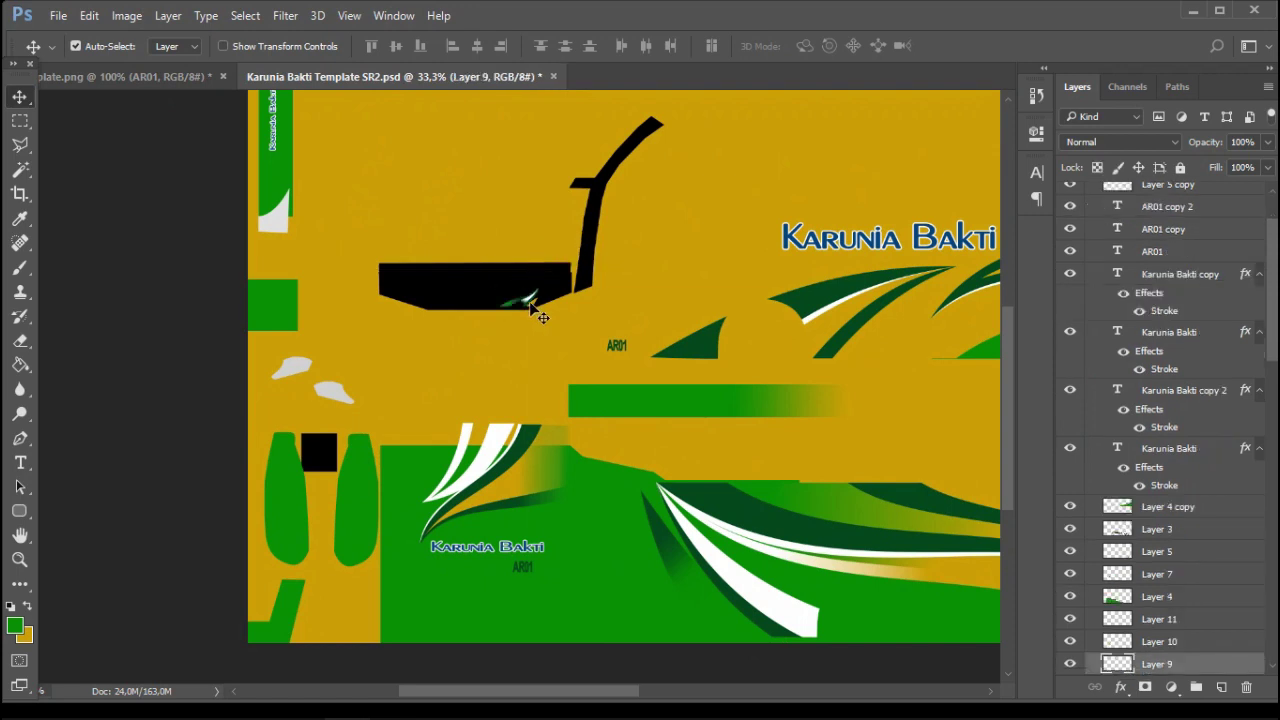
{"action": "left_click_drag", "start_coordinate": [511, 306], "coordinate": [207, 198]}
{"action": "left_click_drag", "start_coordinate": [207, 198], "coordinate": [748, 174]}
{"action": "key", "text": "ctrl+minus"}
{"action": "key", "text": "ctrl+minus"}
{"action": "key", "text": "ctrl+minus"}
{"action": "key", "text": "ctrl+minus"}
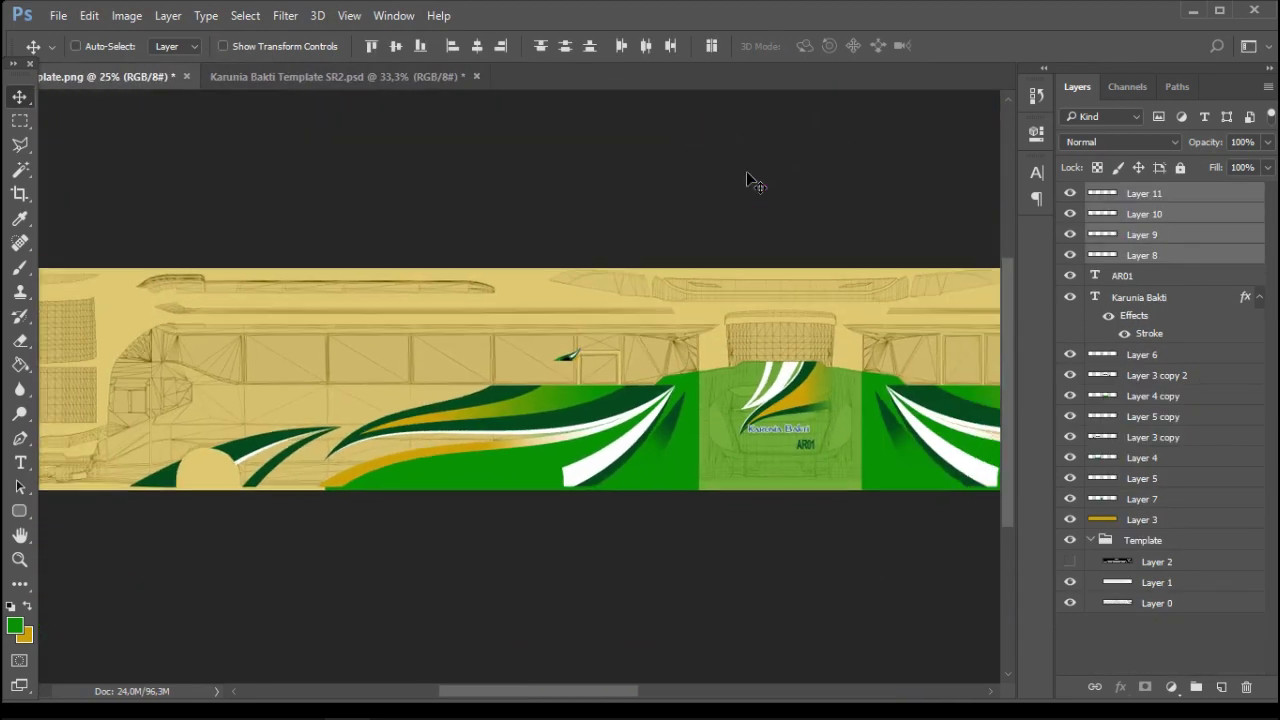
Move the small striped graphic on Layers 8 to 11 onto the right half of the strip below the windscreen
{"action": "key", "text": "ctrl+minus"}
{"action": "key", "text": "ctrl+plus"}
{"action": "key", "text": "ctrl+plus"}
{"action": "key", "text": "ctrl+plus"}
{"action": "left_click_drag", "start_coordinate": [811, 320], "coordinate": [130, 340]}
{"action": "left_click_drag", "start_coordinate": [875, 352], "coordinate": [60, 295]}
{"action": "left_click_drag", "start_coordinate": [940, 408], "coordinate": [841, 393]}
{"action": "left_click_drag", "start_coordinate": [371, 374], "coordinate": [930, 385]}
{"action": "left_click_drag", "start_coordinate": [220, 350], "coordinate": [930, 365]}
{"action": "left_click_drag", "start_coordinate": [250, 350], "coordinate": [890, 354]}
{"action": "left_click_drag", "start_coordinate": [650, 425], "coordinate": [646, 437]}
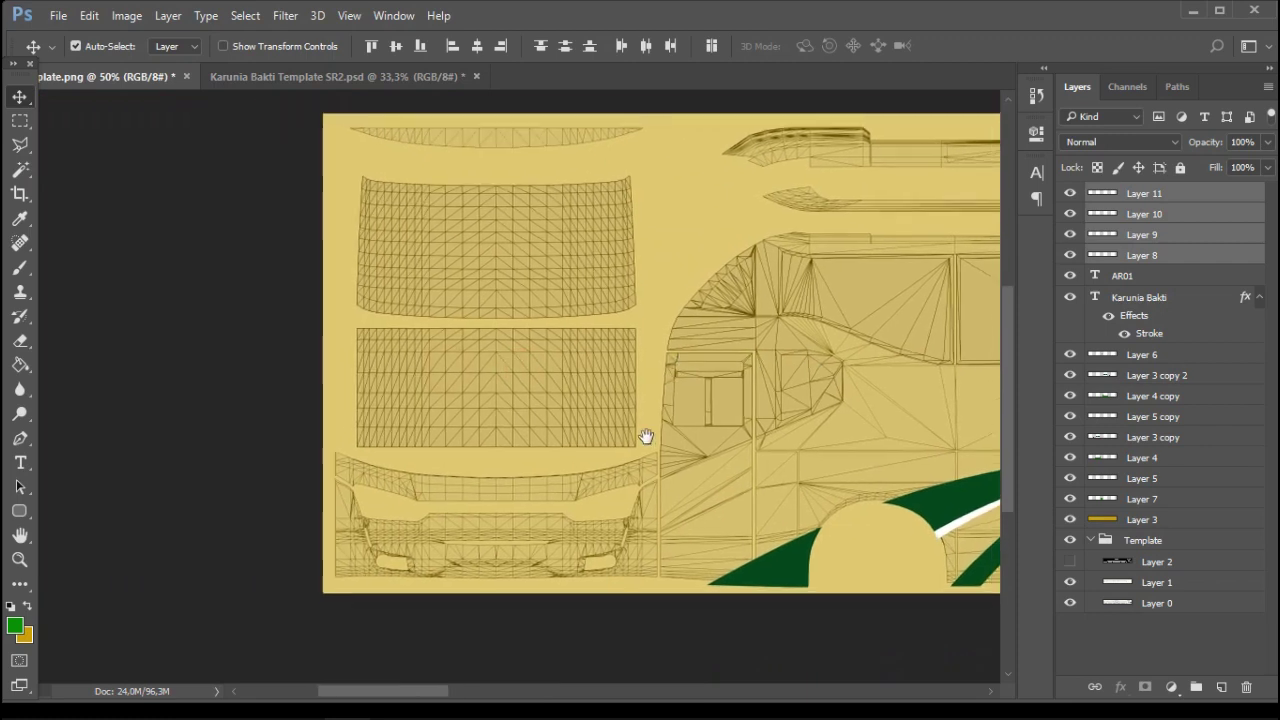
{"action": "left_click_drag", "start_coordinate": [950, 395], "coordinate": [270, 388]}
{"action": "left_click_drag", "start_coordinate": [920, 380], "coordinate": [560, 375]}
{"action": "left_click_drag", "start_coordinate": [585, 298], "coordinate": [66, 219]}
{"action": "left_click_drag", "start_coordinate": [182, 219], "coordinate": [920, 140]}
{"action": "left_click_drag", "start_coordinate": [808, 146], "coordinate": [250, 402]}
{"action": "left_click_drag", "start_coordinate": [281, 388], "coordinate": [620, 317]}
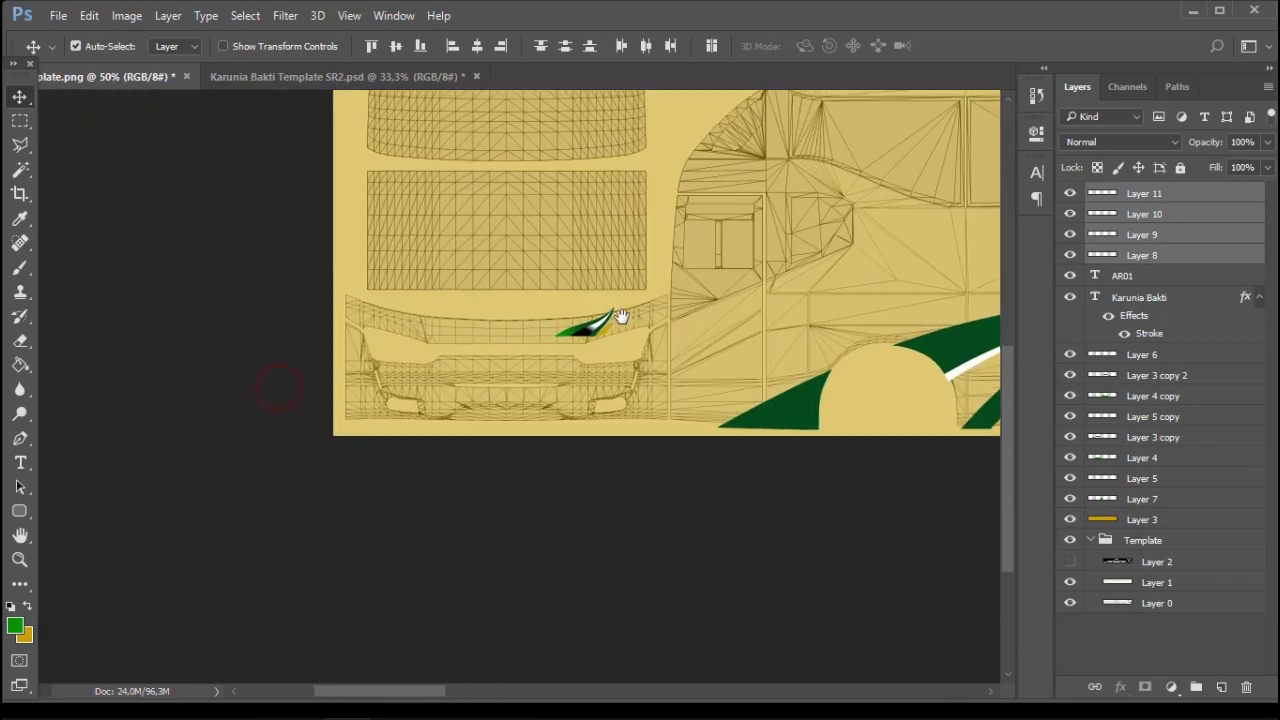
Align the small striped graphic with the lower edge of the front strip
{"action": "key", "text": "ctrl+plus"}
{"action": "key", "text": "ctrl+plus"}
{"action": "left_click_drag", "start_coordinate": [690, 286], "coordinate": [597, 344]}
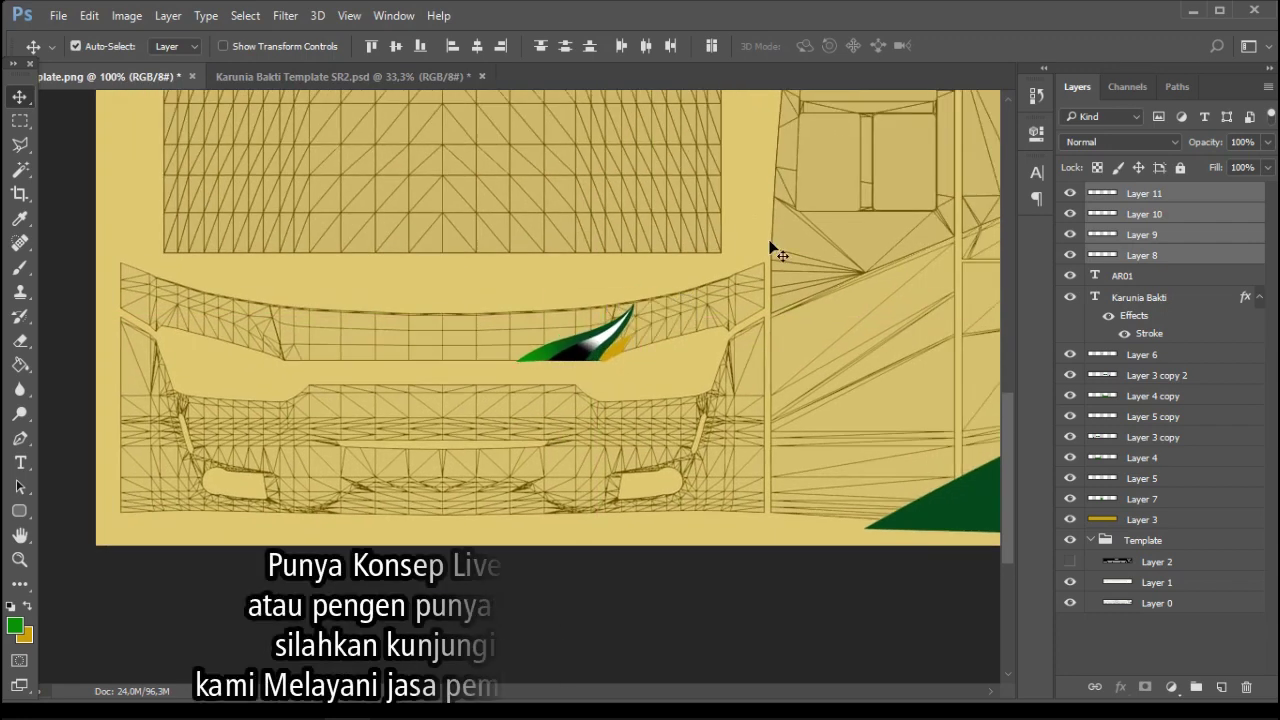
{"action": "left_click_drag", "start_coordinate": [712, 313], "coordinate": [769, 289]}
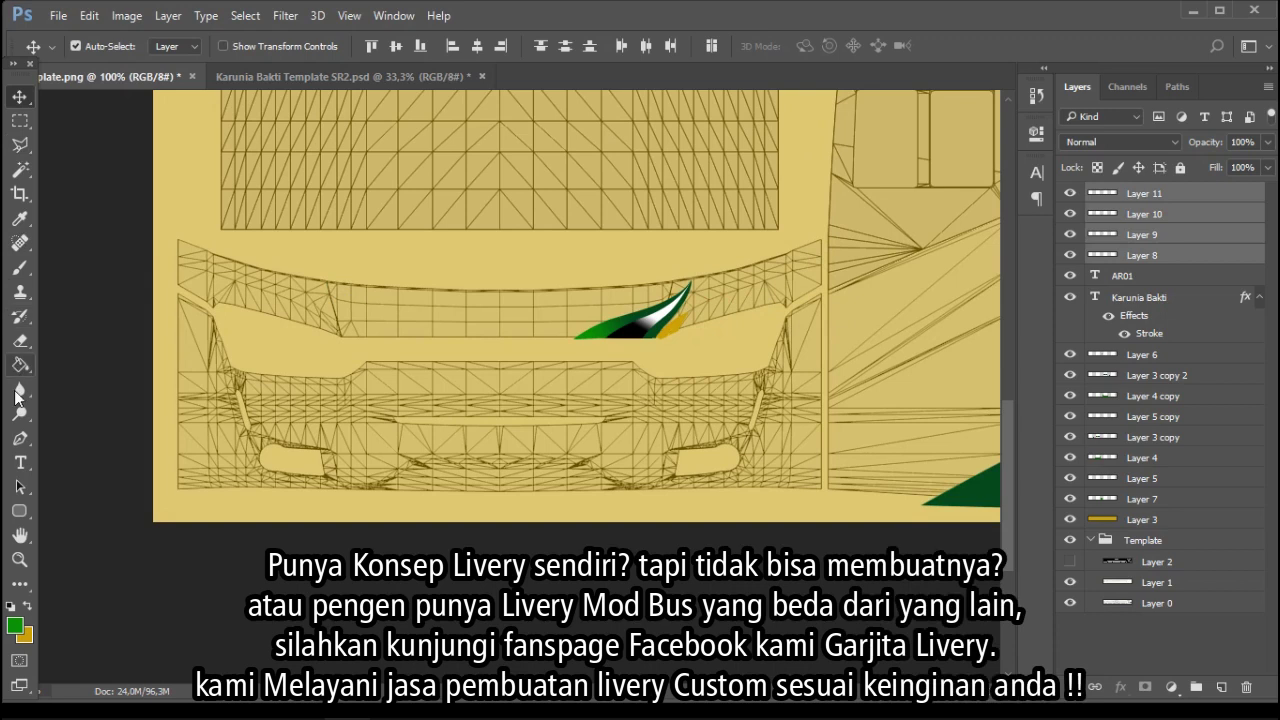
Trace the curved front strip with the Pen tool, add a new layer above Layer 3, and convert the path to a selection
{"action": "left_click", "coordinate": [20, 438]}
{"action": "left_click", "coordinate": [1174, 518]}
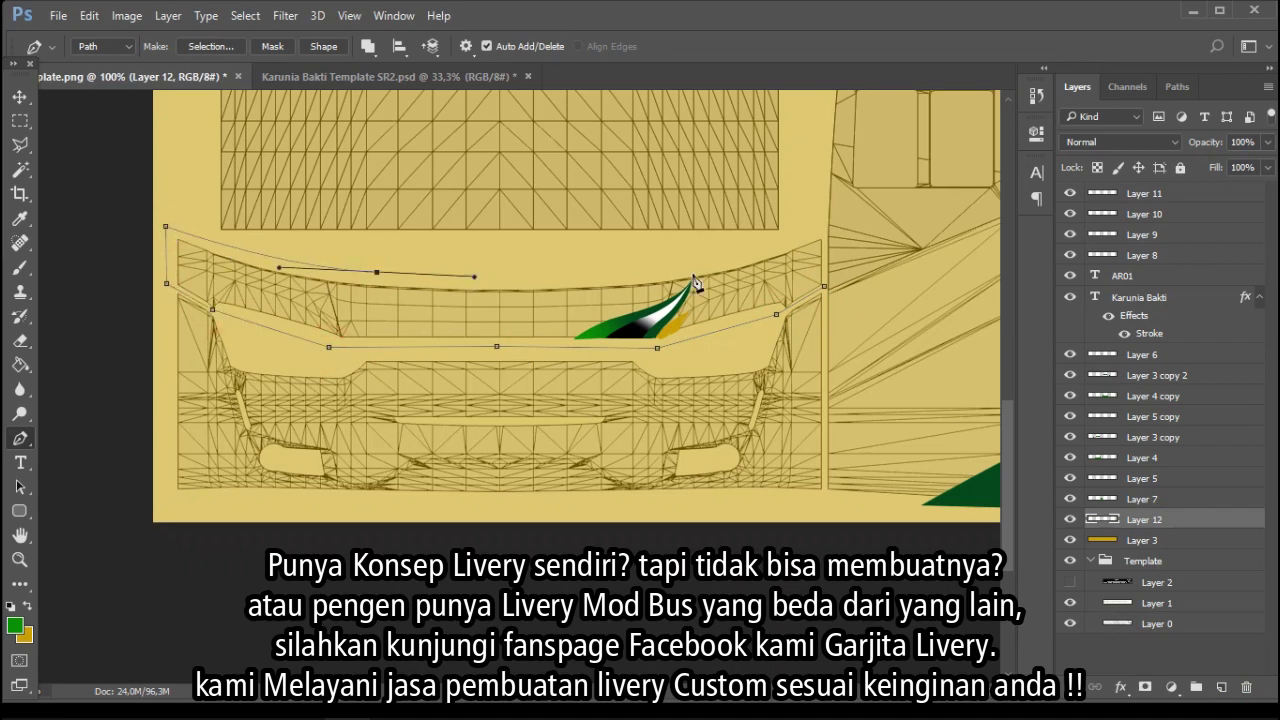
{"action": "right_click", "coordinate": [808, 288]}
{"action": "left_click", "coordinate": [854, 331]}
{"action": "left_click", "coordinate": [746, 194]}
Set the foreground colour to black (000000), fill the front strip selection with the Paint Bucket, and deselect
{"action": "left_click", "coordinate": [15, 625]}
{"action": "left_click_drag", "start_coordinate": [845, 335], "coordinate": [757, 450]}
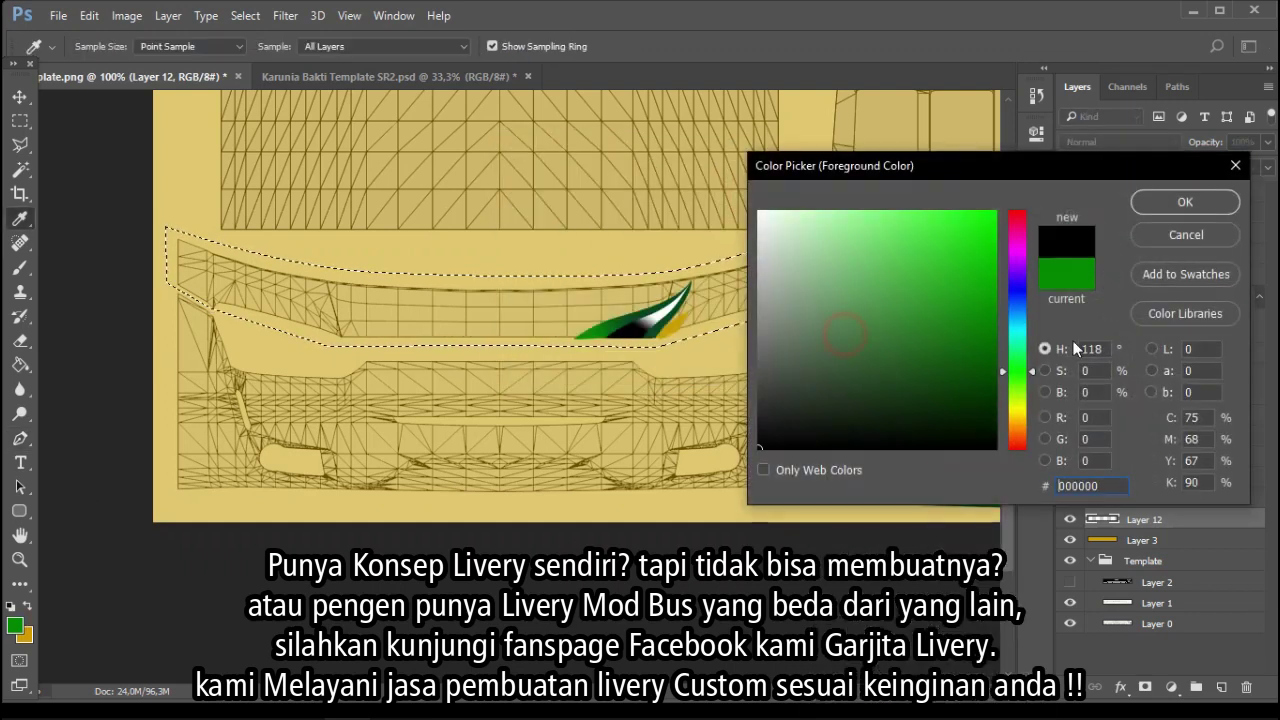
{"action": "left_click", "coordinate": [1190, 203]}
{"action": "key", "text": "g"}
{"action": "left_click", "coordinate": [531, 294]}
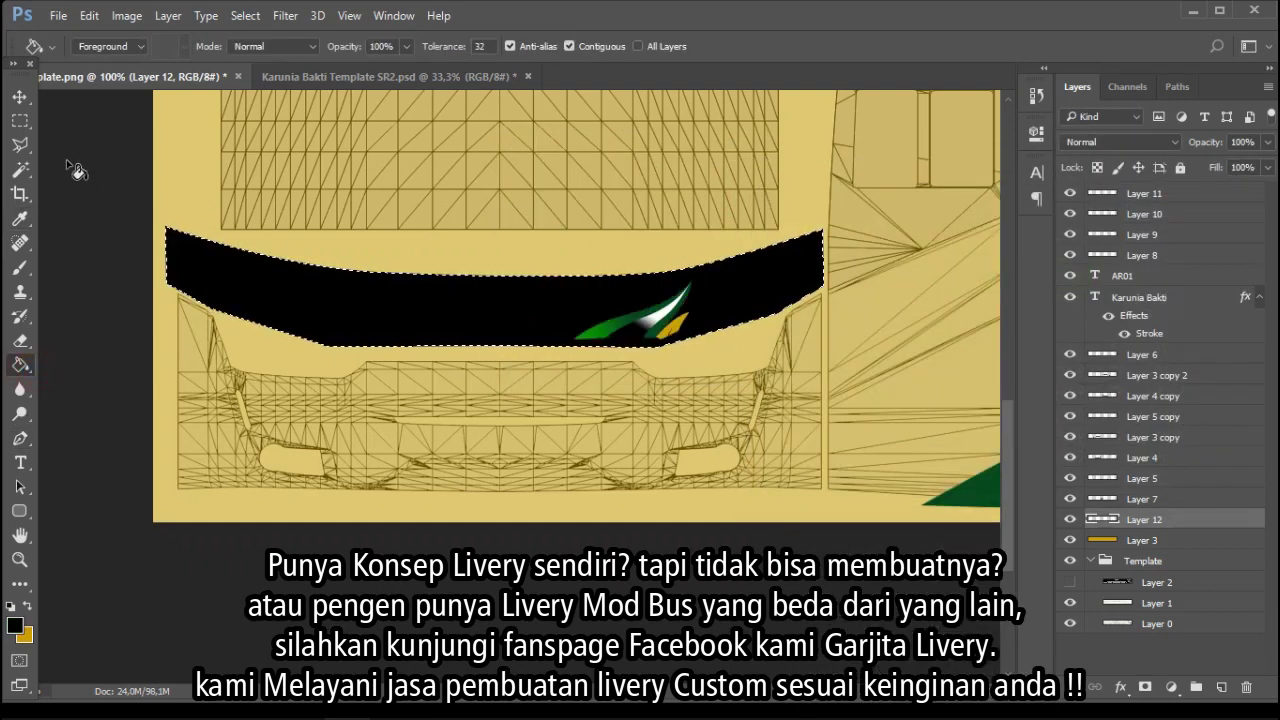
{"action": "left_click", "coordinate": [20, 121]}
{"action": "left_click", "coordinate": [668, 230]}
Fill a rectangular selection around the thin curved piece above the front windscreen with black on a new layer above Layer 3, and deselect
{"action": "left_click_drag", "start_coordinate": [758, 346], "coordinate": [556, 524]}
{"action": "left_click_drag", "start_coordinate": [558, 246], "coordinate": [587, 290]}
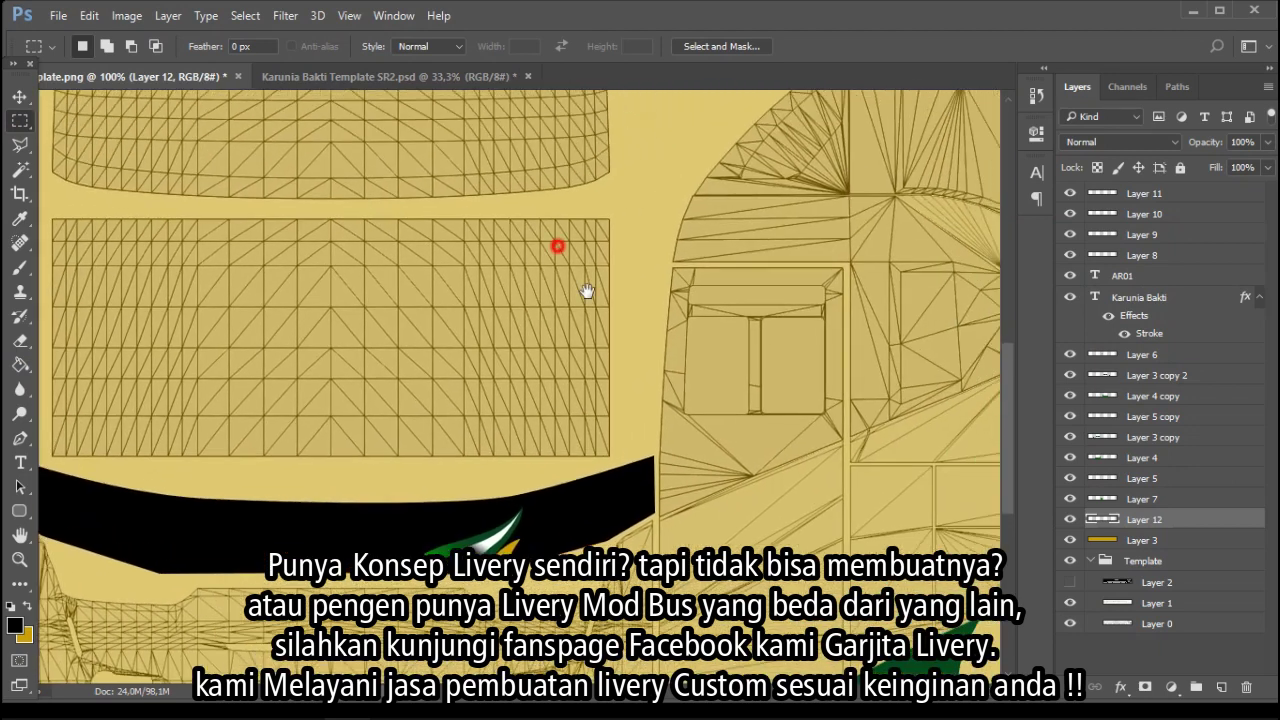
{"action": "scroll", "coordinate": [657, 457], "scroll_direction": "down", "scroll_amount": 3}
{"action": "left_click_drag", "start_coordinate": [314, 281], "coordinate": [913, 341]}
{"action": "key", "text": "ctrl+j"}
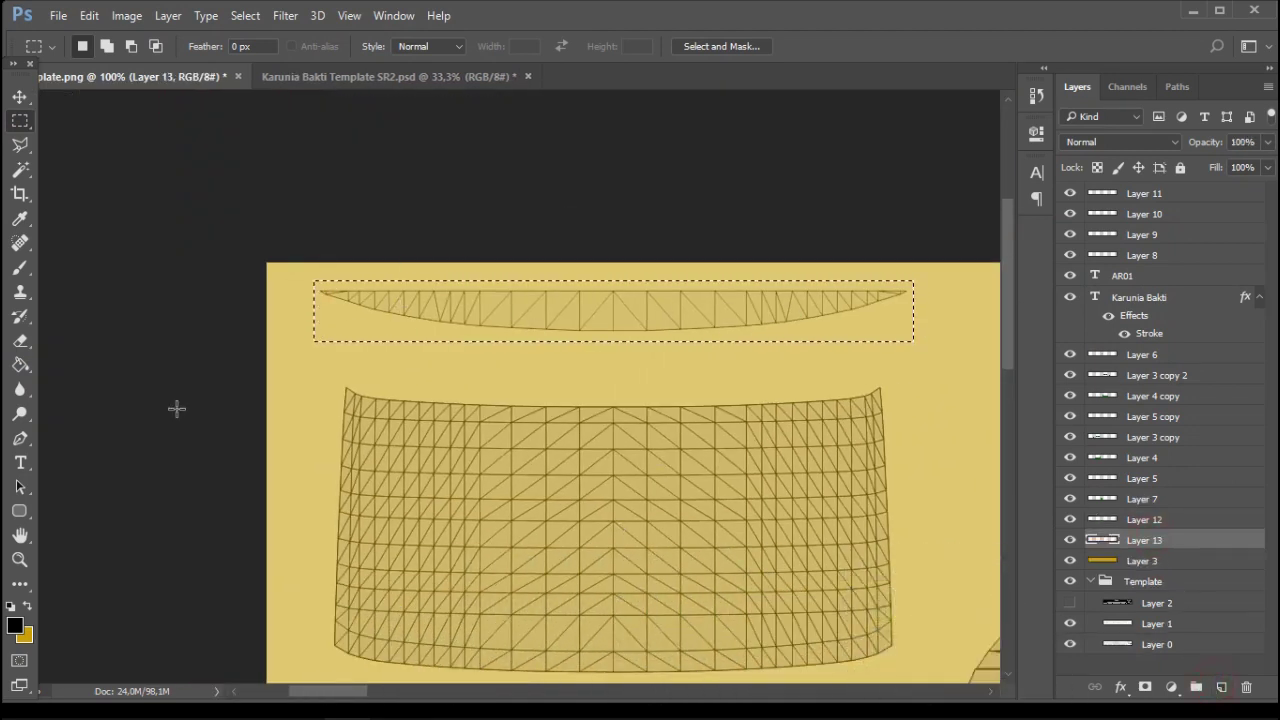
{"action": "left_click", "coordinate": [20, 365]}
{"action": "left_click", "coordinate": [568, 320]}
{"action": "left_click", "coordinate": [20, 121]}
{"action": "left_click", "coordinate": [583, 238]}
Copy the large Karunia Bakti side text from Karunia Bakti Template SR2.psd onto the template's bus side, above the front wheel arch
{"action": "mouse_move", "coordinate": [793, 498]}
{"action": "left_mouse_down"}
{"action": "mouse_move", "coordinate": [596, 382]}
{"action": "mouse_move", "coordinate": [474, 469]}
{"action": "mouse_move", "coordinate": [668, 326]}
{"action": "mouse_move", "coordinate": [664, 290]}
{"action": "mouse_move", "coordinate": [441, 291]}
{"action": "left_mouse_up"}
{"action": "key", "text": "ctrl+minus"}
{"action": "key", "text": "ctrl+minus"}
{"action": "left_click", "coordinate": [409, 79]}
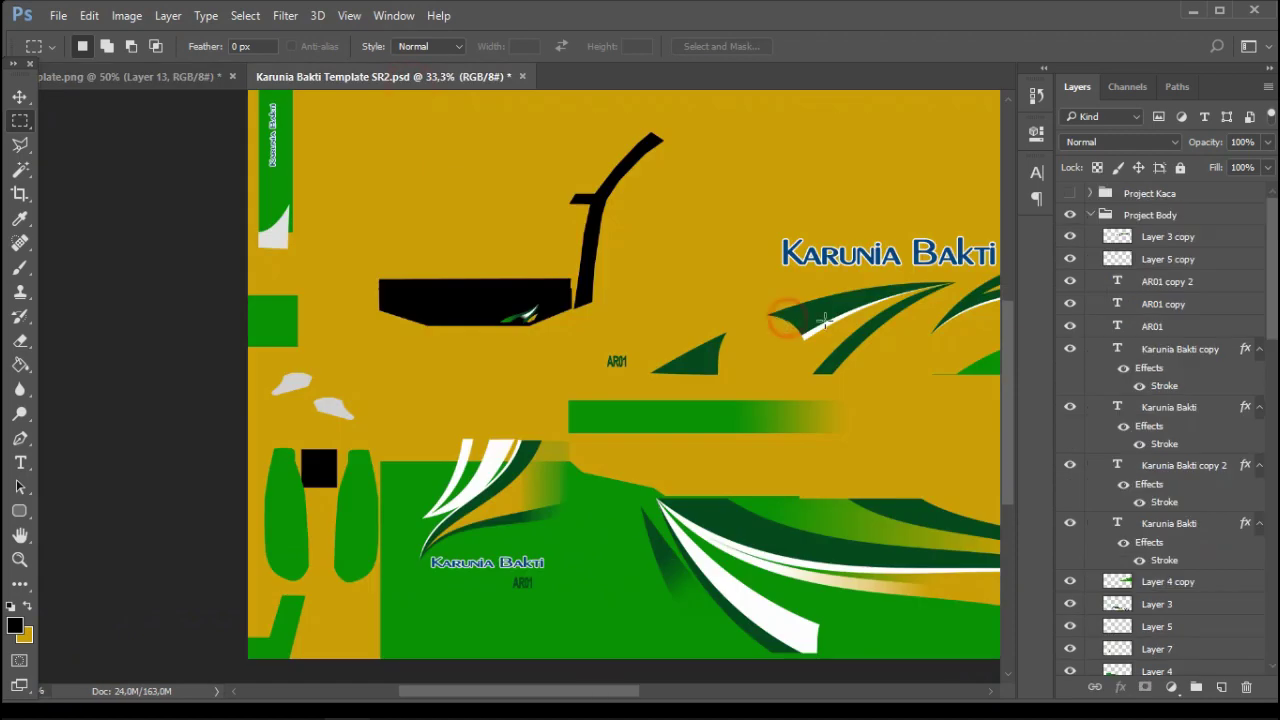
{"action": "left_click_drag", "start_coordinate": [825, 320], "coordinate": [515, 335]}
{"action": "left_click", "coordinate": [20, 97]}
{"action": "left_click_drag", "start_coordinate": [490, 278], "coordinate": [661, 289]}
{"action": "left_click_drag", "start_coordinate": [570, 316], "coordinate": [245, 364]}
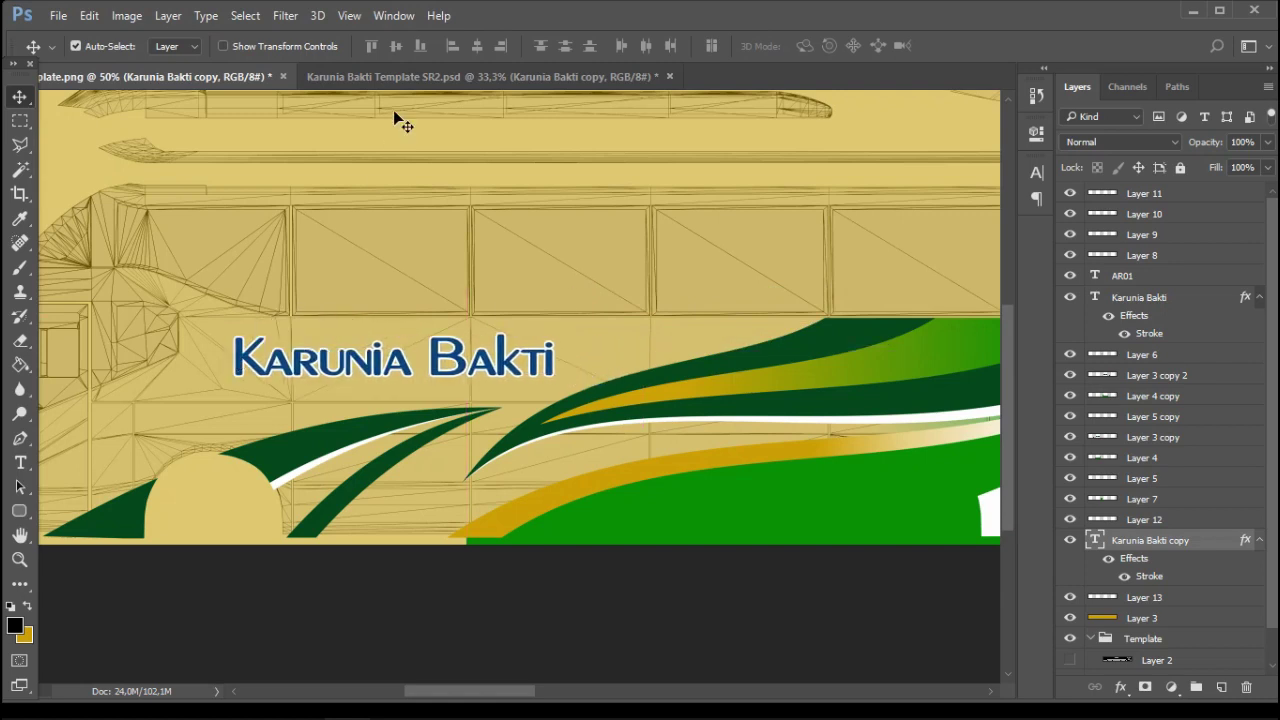
Switch to Karunia Bakti Template SR2.psd and set the opacity of its gold Layer 6 to 50%
{"action": "left_click", "coordinate": [400, 76]}
{"action": "type", "text": "50"}
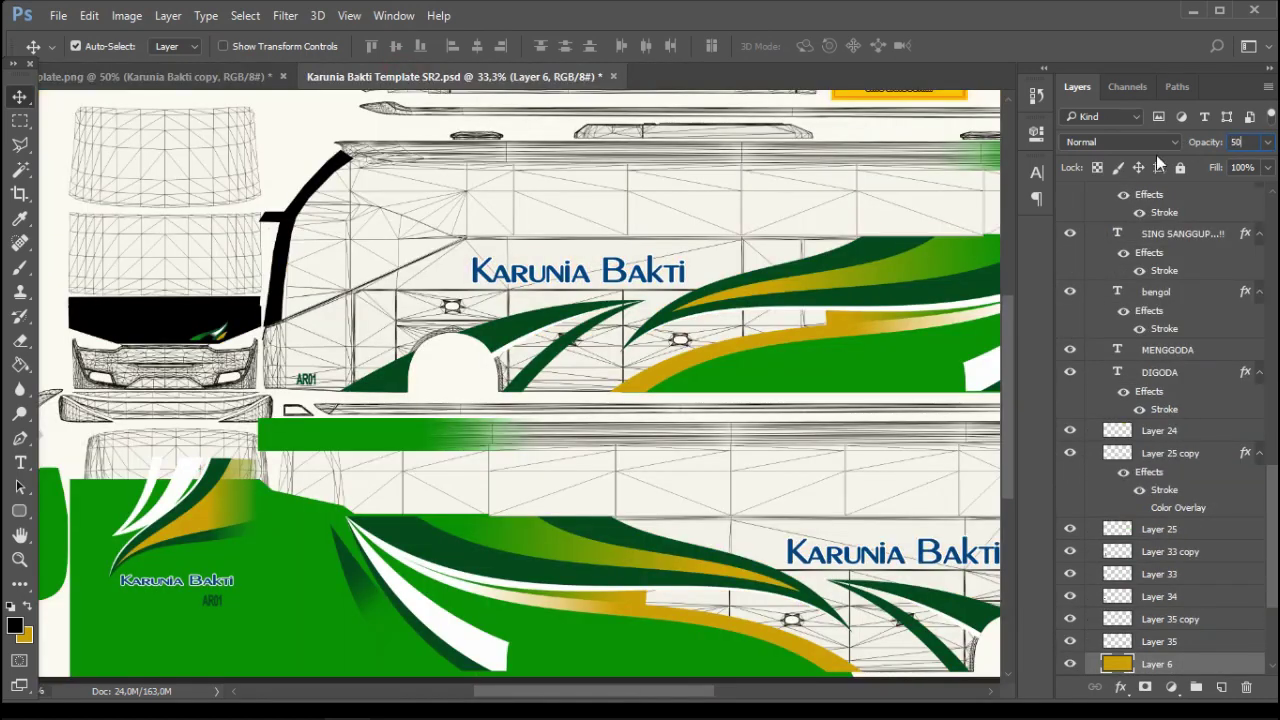
Return to the PNG template, set the side Karunia Bakti text to 50% opacity, and adjust its position below the windows
{"action": "left_click", "coordinate": [160, 76]}
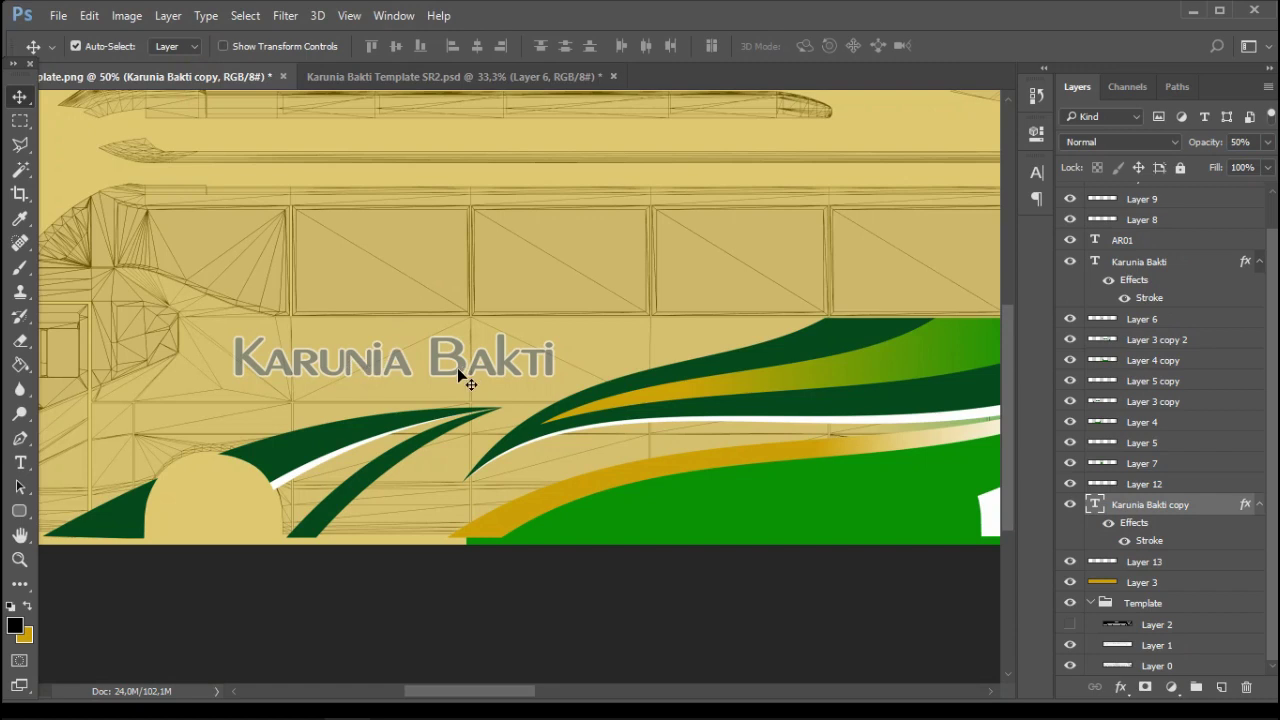
{"action": "left_click_drag", "start_coordinate": [465, 368], "coordinate": [473, 378]}
{"action": "left_click_drag", "start_coordinate": [570, 360], "coordinate": [387, 330]}
{"action": "left_click_drag", "start_coordinate": [306, 336], "coordinate": [428, 326]}
Duplicate the side Karunia Bakti text and place the copy on the opposite bus side, near the front wheel arch
{"action": "left_click_drag", "start_coordinate": [1142, 506], "coordinate": [874, 216]}
{"action": "left_click_drag", "start_coordinate": [874, 216], "coordinate": [326, 211]}
{"action": "left_click_drag", "start_coordinate": [166, 213], "coordinate": [601, 312]}
{"action": "left_click_drag", "start_coordinate": [465, 293], "coordinate": [668, 289]}
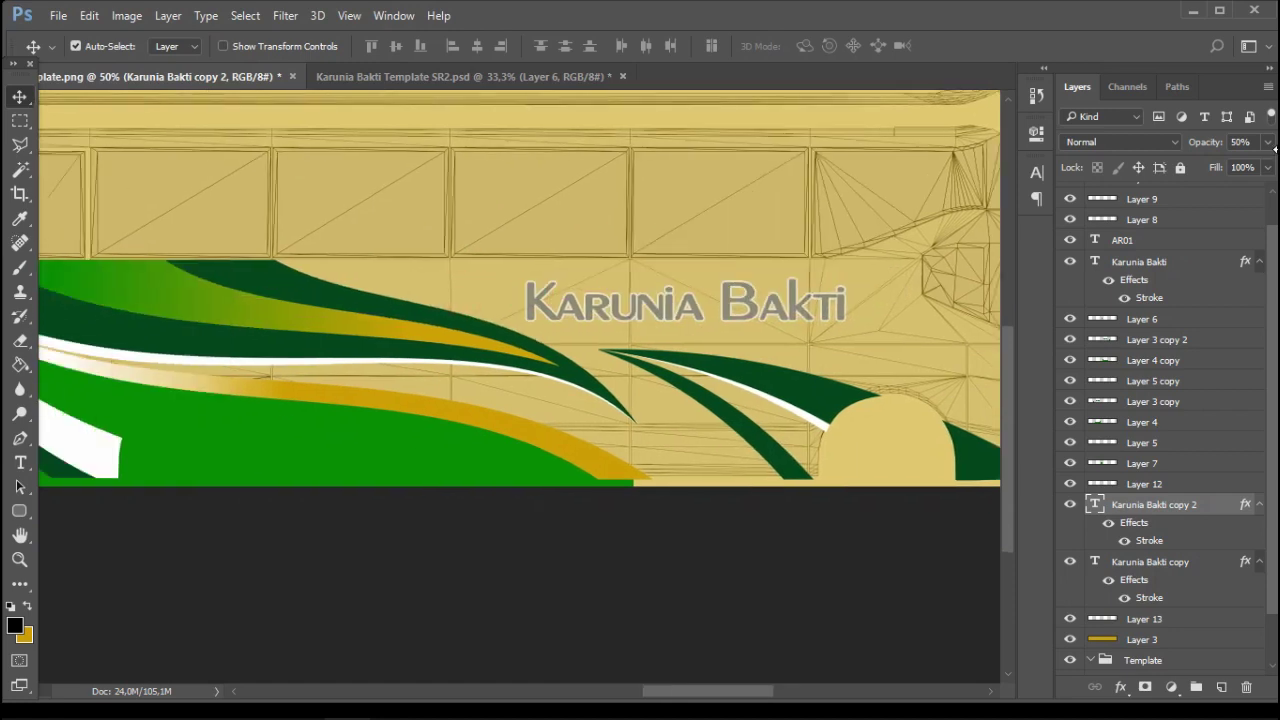
Set both side Karunia Bakti texts to 100% opacity
{"action": "left_click_drag", "start_coordinate": [1225, 167], "coordinate": [1273, 168]}
{"action": "left_click_drag", "start_coordinate": [286, 237], "coordinate": [780, 234]}
{"action": "left_click_drag", "start_coordinate": [140, 240], "coordinate": [840, 237]}
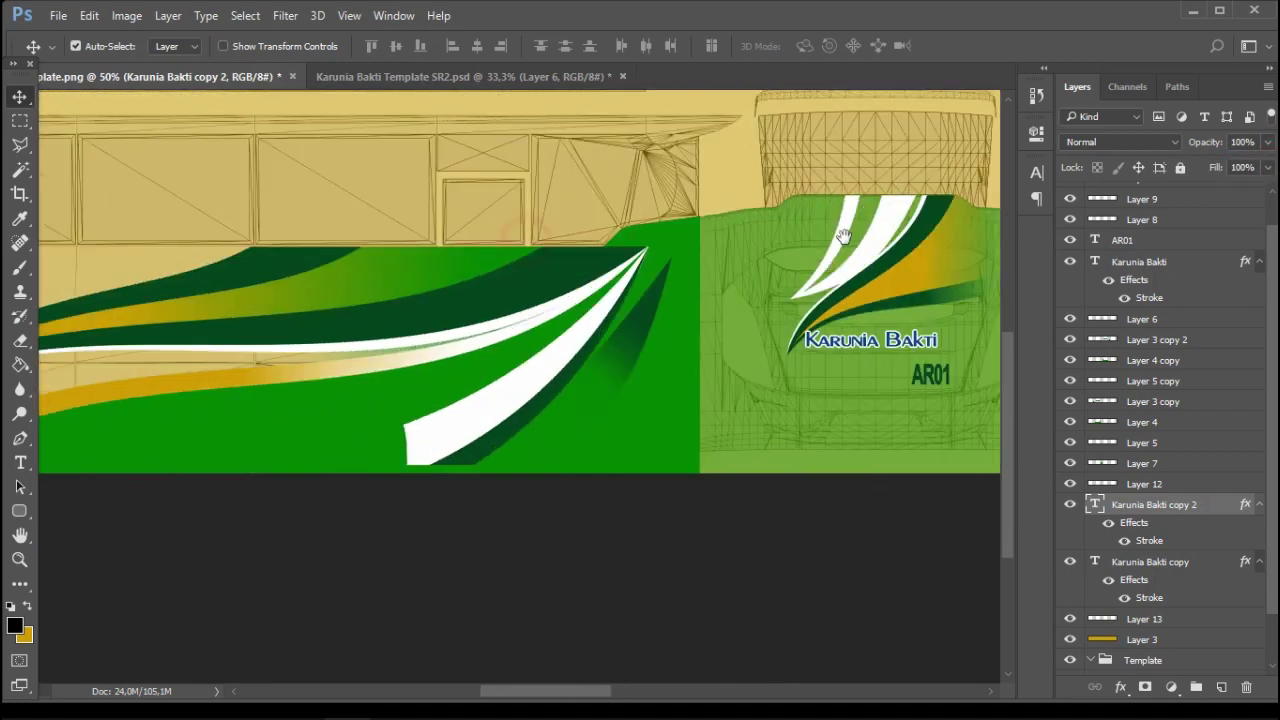
{"action": "left_click_drag", "start_coordinate": [325, 245], "coordinate": [737, 262]}
{"action": "left_click", "coordinate": [581, 289]}
{"action": "left_click_drag", "start_coordinate": [1219, 168], "coordinate": [1273, 170]}
Copy the side AR01 text from Karunia Bakti Template SR2.psd to the PNG template, placing it at the lower front corner ahead of the wheel arch
{"action": "left_click", "coordinate": [611, 234]}
{"action": "left_click_drag", "start_coordinate": [656, 172], "coordinate": [457, 211]}
{"action": "left_click", "coordinate": [531, 77]}
{"action": "left_click_drag", "start_coordinate": [588, 230], "coordinate": [486, 269]}
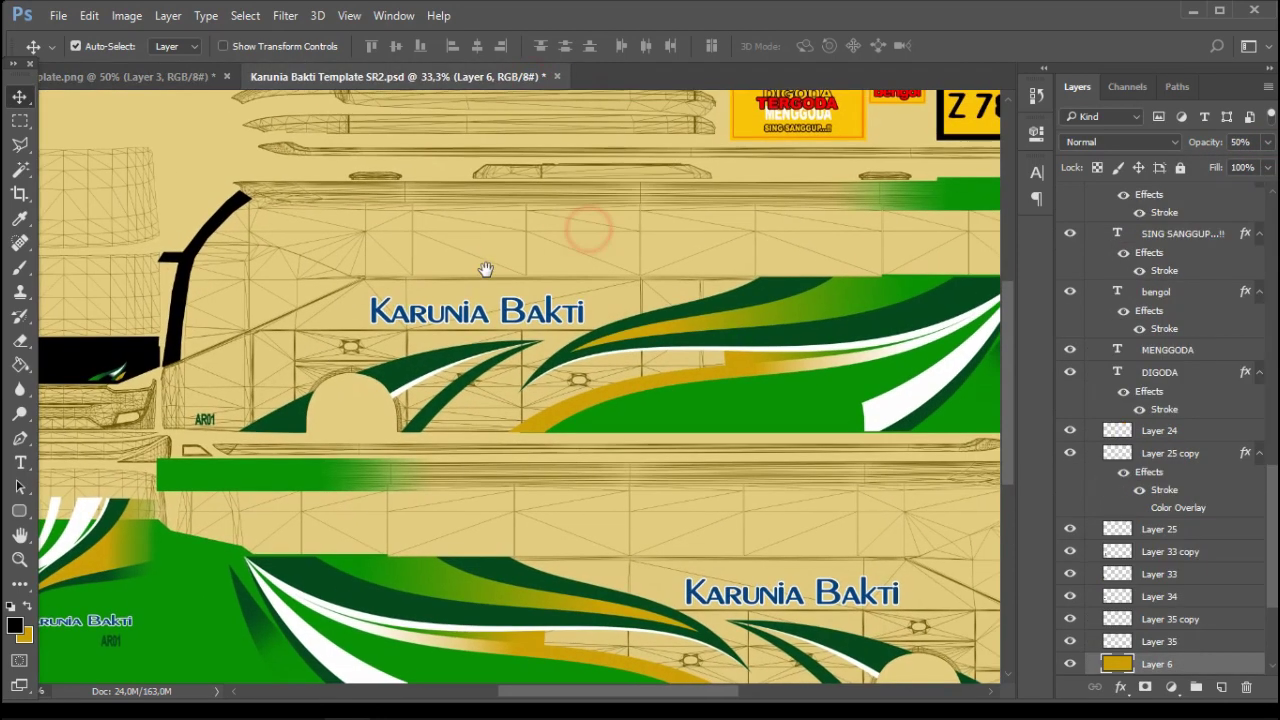
{"action": "left_click_drag", "start_coordinate": [207, 421], "coordinate": [209, 383]}
{"action": "left_click_drag", "start_coordinate": [209, 369], "coordinate": [437, 470]}
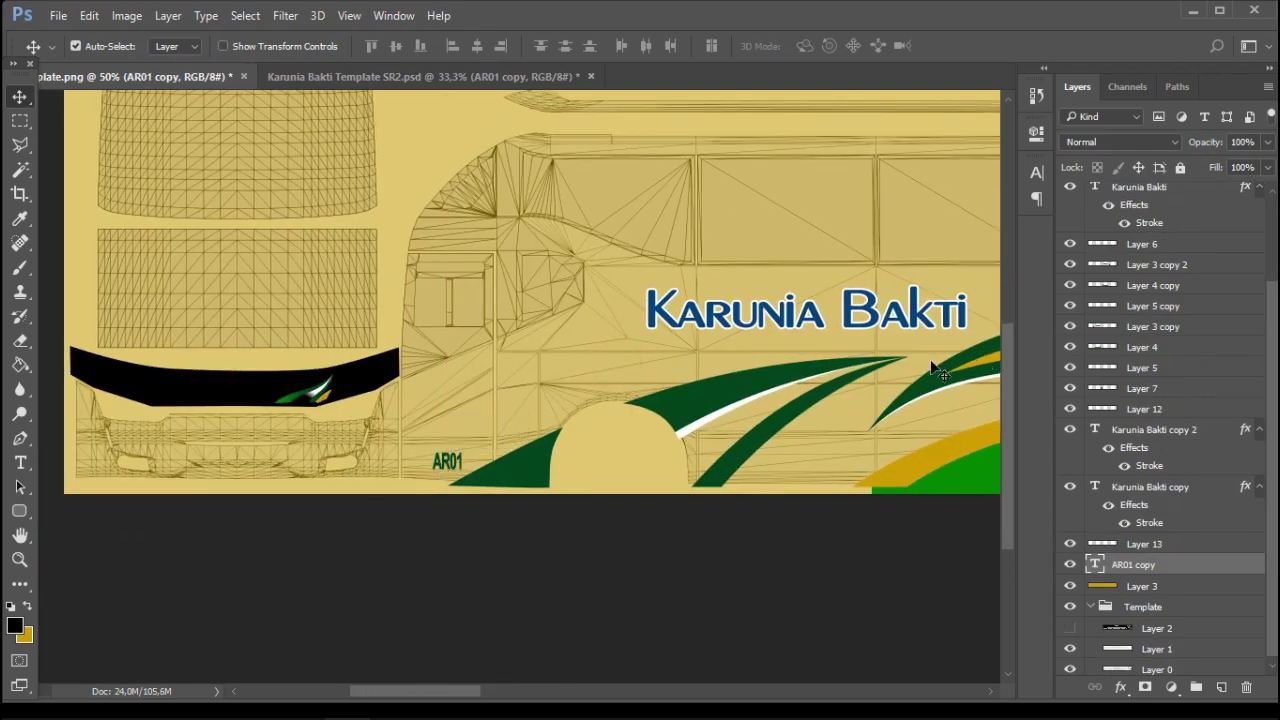
Duplicate the side AR01 text and place the copy at the lower front corner of the opposite bus side
{"action": "right_click", "coordinate": [1136, 562]}
{"action": "left_click", "coordinate": [775, 229]}
{"action": "left_click", "coordinate": [820, 206]}
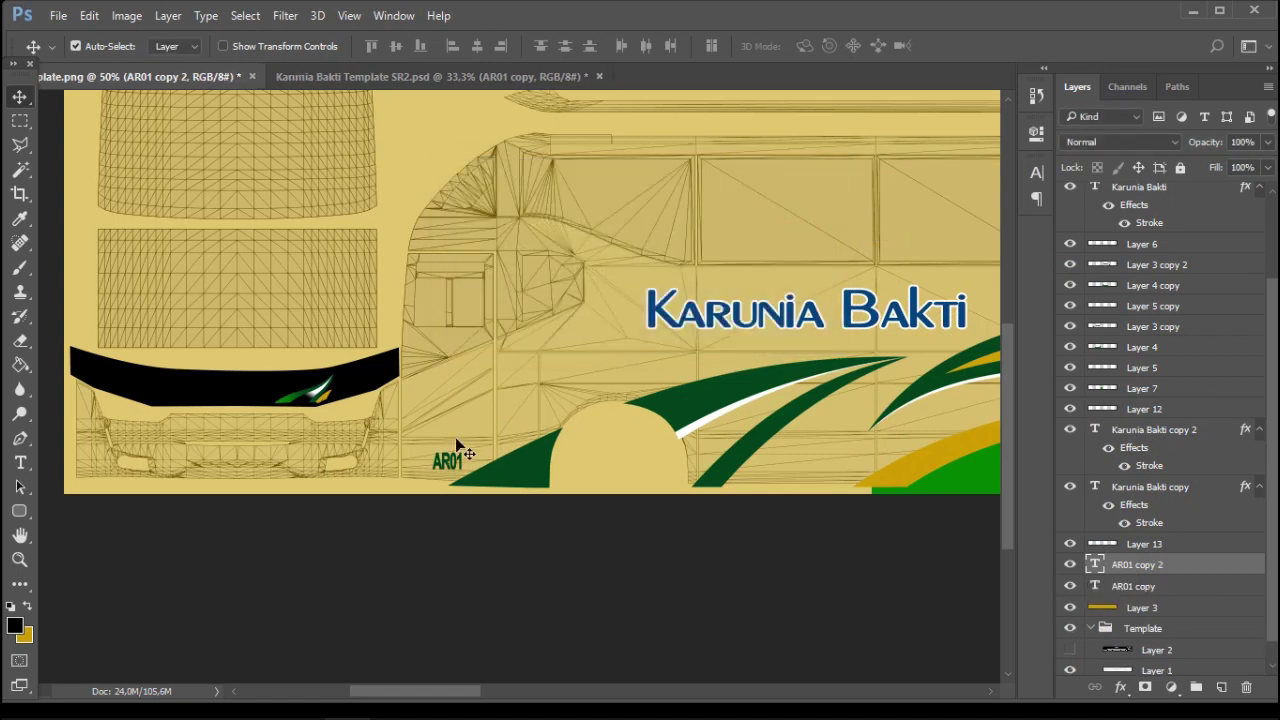
{"action": "left_click_drag", "start_coordinate": [896, 237], "coordinate": [955, 207]}
{"action": "left_click_drag", "start_coordinate": [951, 195], "coordinate": [817, 214]}
{"action": "left_click_drag", "start_coordinate": [832, 207], "coordinate": [901, 235]}
{"action": "left_click_drag", "start_coordinate": [885, 229], "coordinate": [74, 193]}
{"action": "left_click_drag", "start_coordinate": [82, 203], "coordinate": [620, 304]}
{"action": "left_click_drag", "start_coordinate": [680, 307], "coordinate": [816, 420]}
{"action": "left_click_drag", "start_coordinate": [846, 363], "coordinate": [744, 406]}
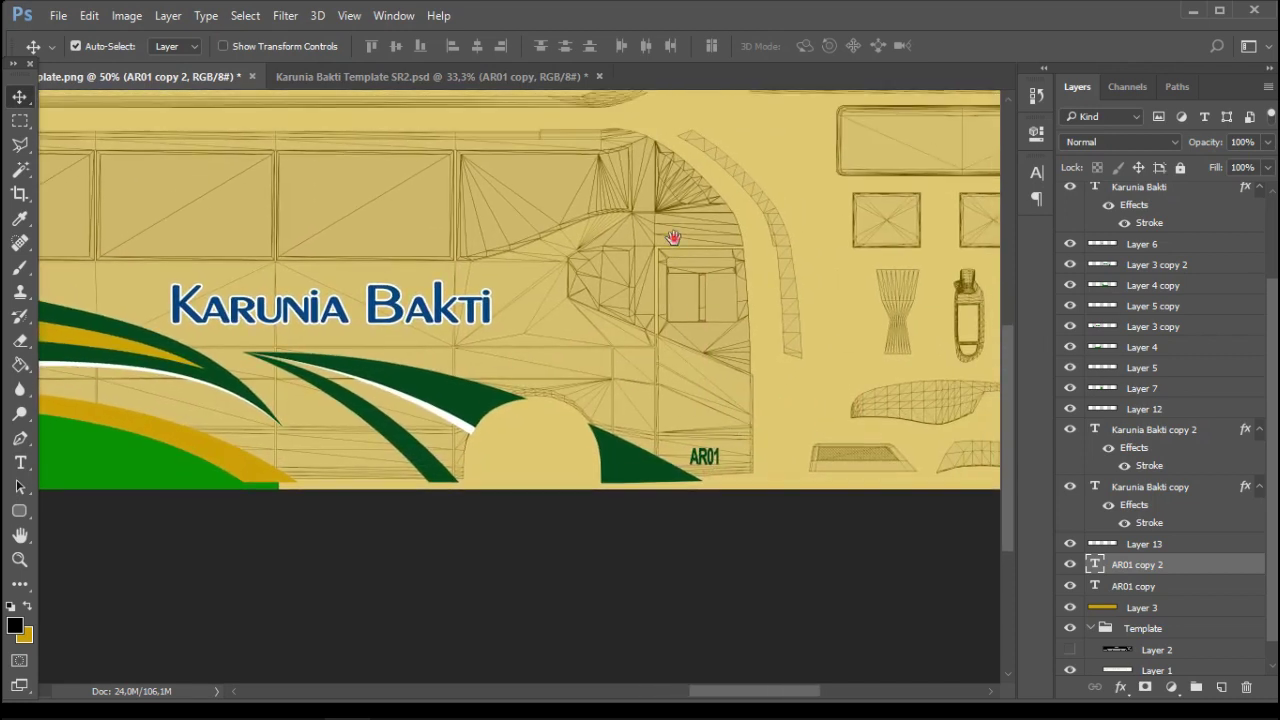
{"action": "left_click_drag", "start_coordinate": [673, 238], "coordinate": [749, 266]}
Compare the front pillar area and side graphics of the PNG template with Karunia Bakti Template SR2.psd
{"action": "left_click", "coordinate": [430, 76]}
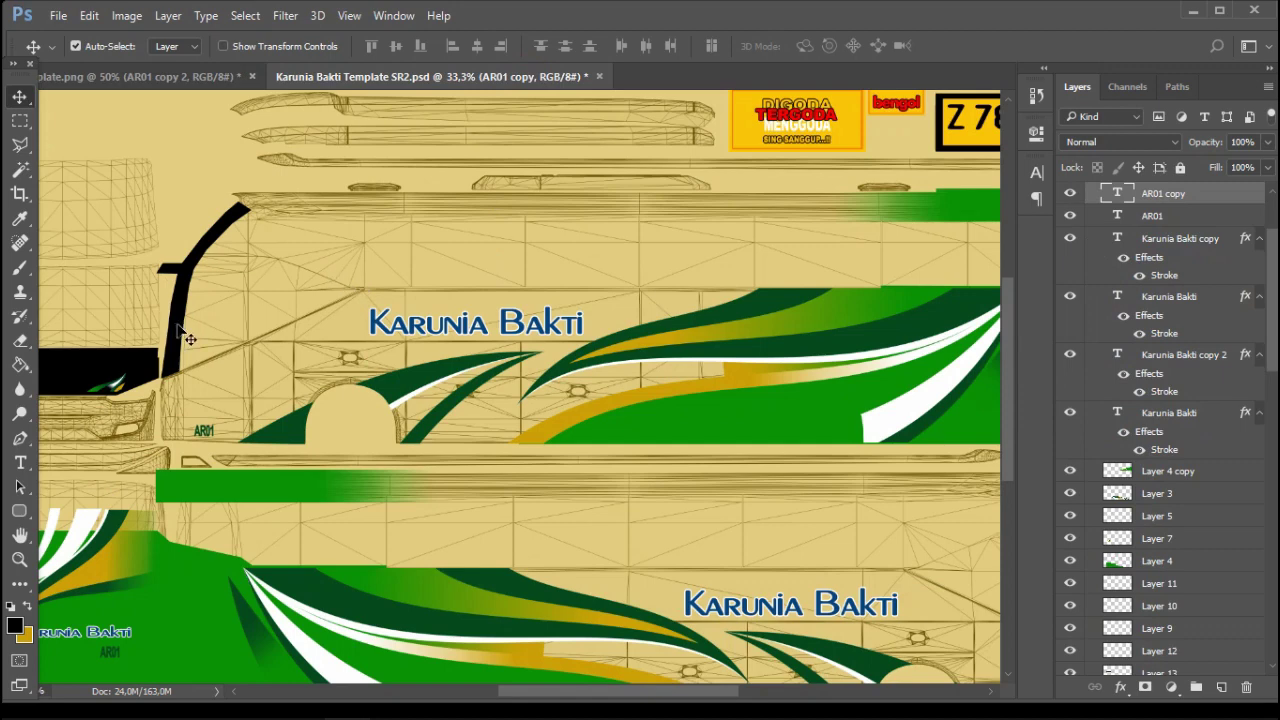
{"action": "left_click", "coordinate": [214, 84]}
{"action": "left_click_drag", "start_coordinate": [600, 235], "coordinate": [726, 257]}
{"action": "left_click_drag", "start_coordinate": [540, 374], "coordinate": [850, 290]}
{"action": "left_click_drag", "start_coordinate": [266, 237], "coordinate": [780, 225]}
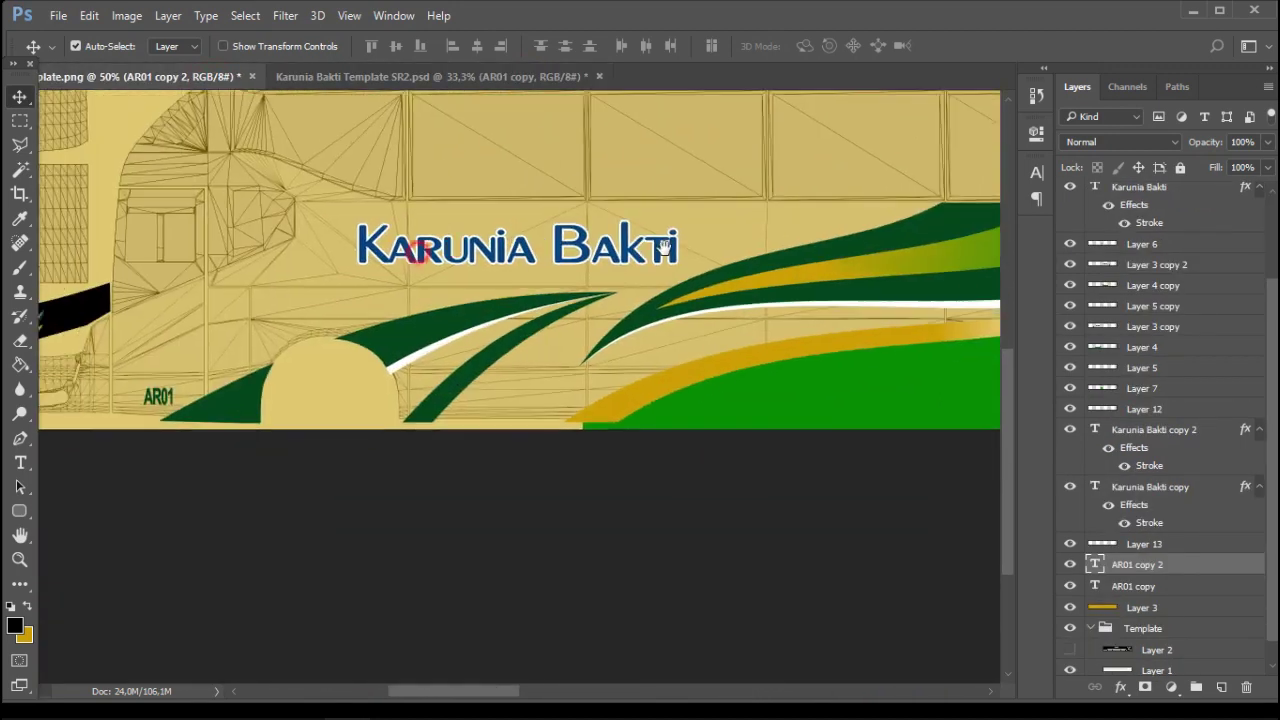
{"action": "left_click_drag", "start_coordinate": [414, 254], "coordinate": [613, 336]}
{"action": "left_click_drag", "start_coordinate": [763, 283], "coordinate": [240, 362]}
{"action": "left_click_drag", "start_coordinate": [880, 324], "coordinate": [260, 292]}
{"action": "left_click_drag", "start_coordinate": [760, 309], "coordinate": [363, 308]}
{"action": "scroll", "coordinate": [1253, 611], "scroll_direction": "down", "scroll_amount": 1}
{"action": "left_click", "coordinate": [1070, 665]}
{"action": "left_click", "coordinate": [1070, 665]}
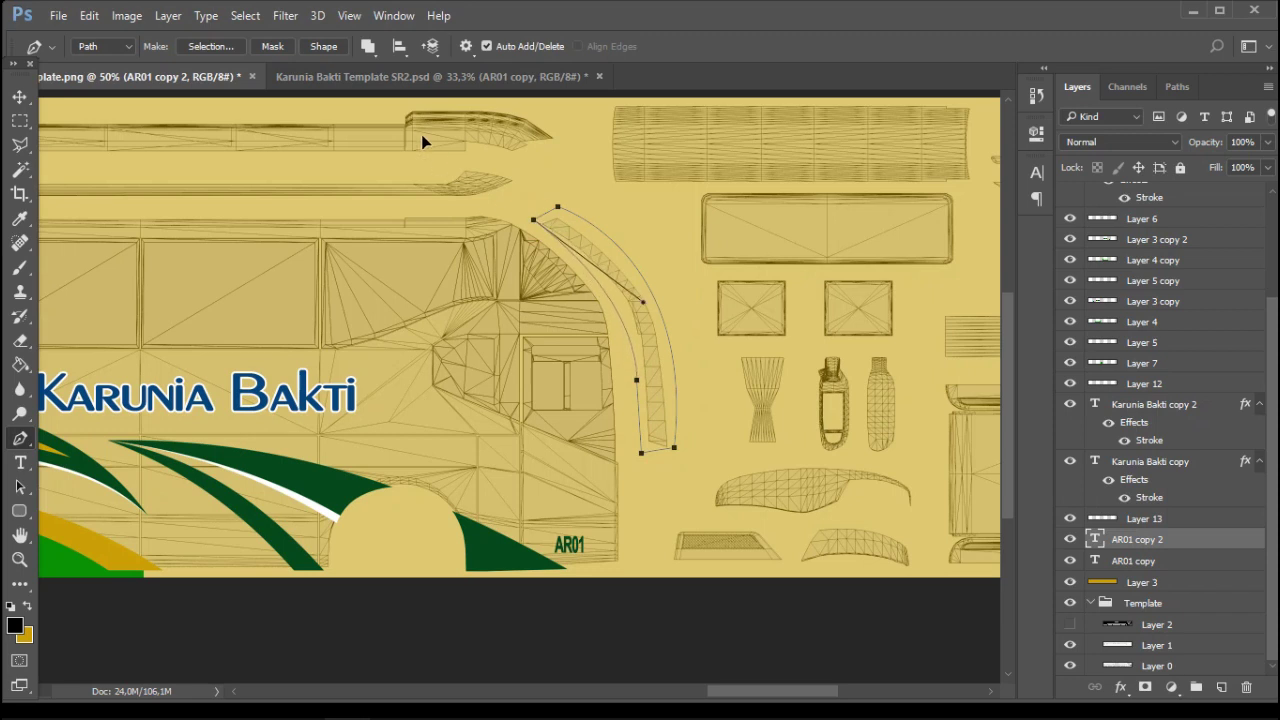
Turn the path around the curved front pillar strip into a selection and fill it black on a new layer above Layer 3
{"action": "right_click", "coordinate": [598, 260]}
{"action": "left_click", "coordinate": [657, 329]}
{"action": "left_click", "coordinate": [749, 191]}
{"action": "left_click", "coordinate": [1141, 582]}
{"action": "key", "text": "g"}
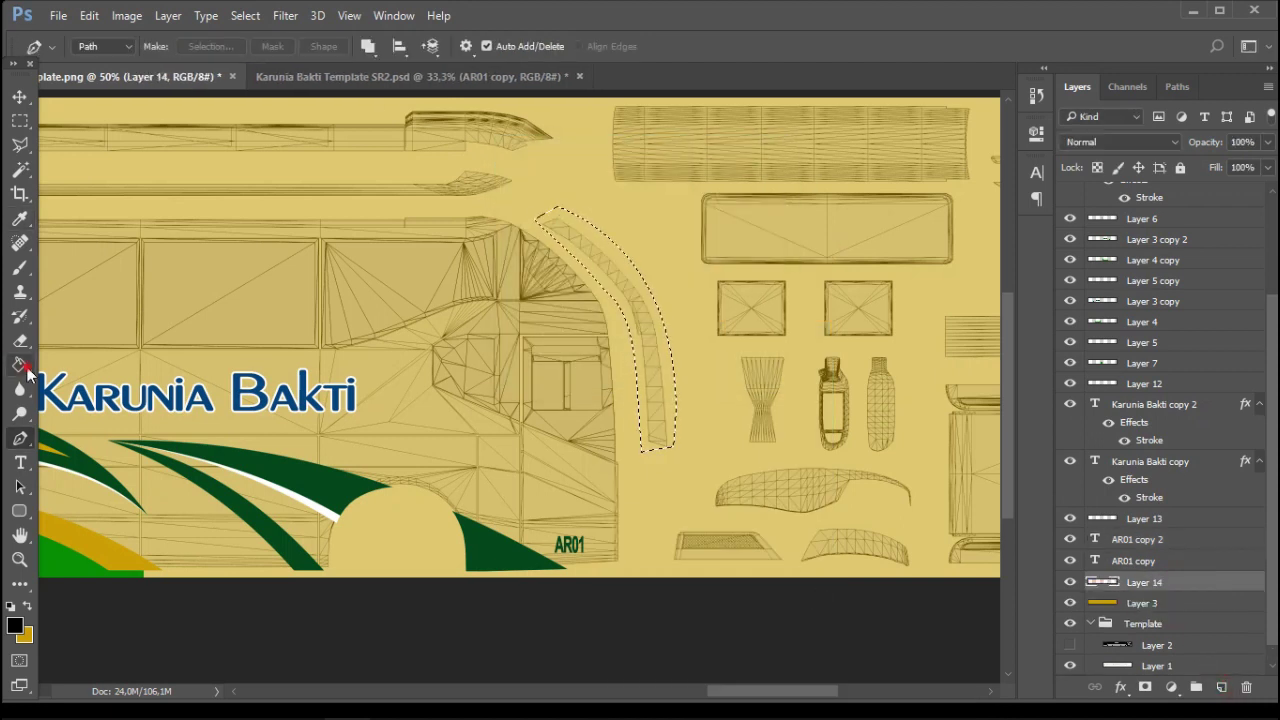
{"action": "key", "text": "m"}
{"action": "left_click", "coordinate": [545, 207]}
Check the SR2 reference, return to the PNG template, and trace a Pen path around the long curved panel above the end panel
{"action": "left_click_drag", "start_coordinate": [702, 370], "coordinate": [893, 355]}
{"action": "left_click_drag", "start_coordinate": [663, 217], "coordinate": [689, 295]}
{"action": "left_click", "coordinate": [408, 82]}
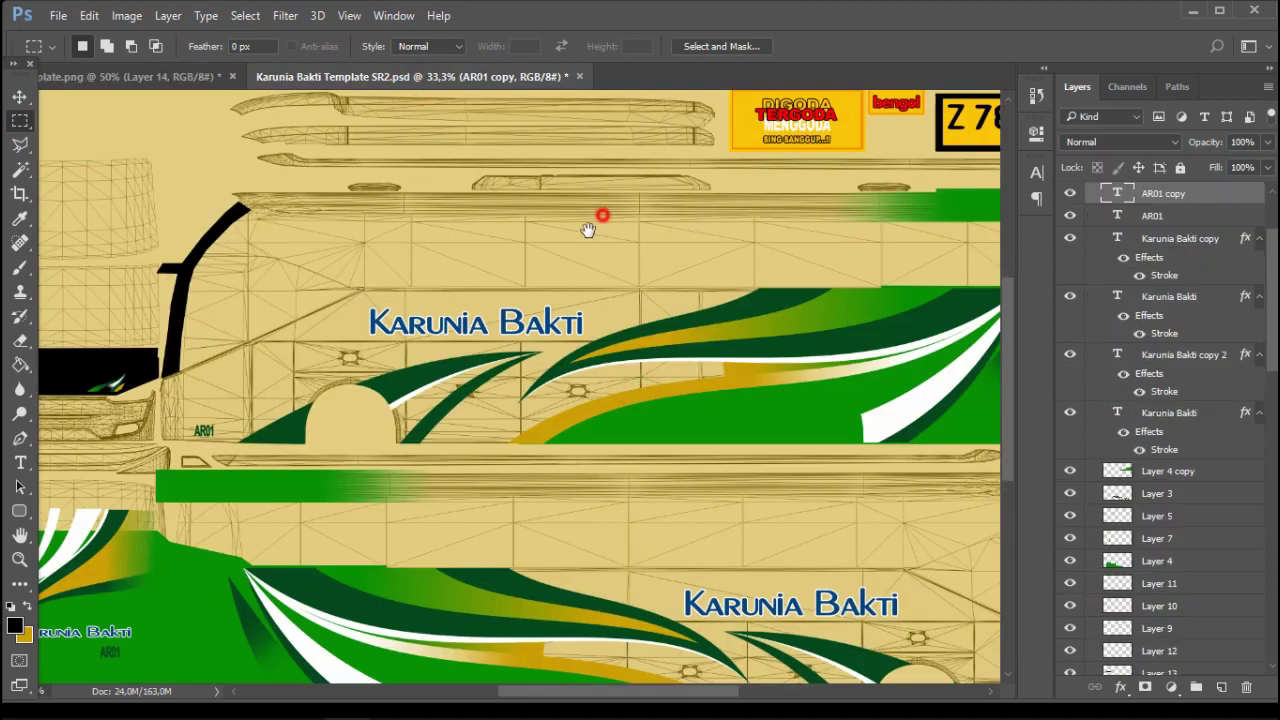
{"action": "left_click_drag", "start_coordinate": [588, 230], "coordinate": [548, 282]}
{"action": "left_click_drag", "start_coordinate": [198, 223], "coordinate": [746, 226]}
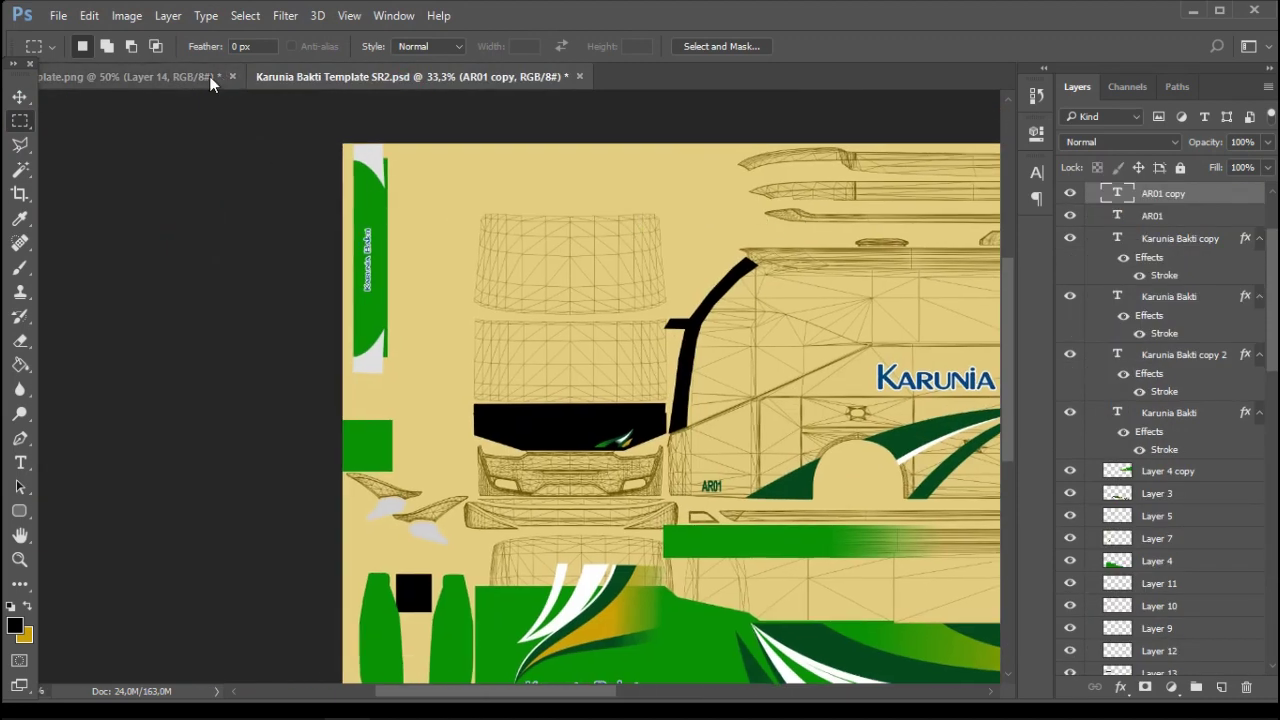
{"action": "left_click", "coordinate": [209, 78]}
{"action": "left_click_drag", "start_coordinate": [671, 341], "coordinate": [930, 310]}
{"action": "left_click_drag", "start_coordinate": [437, 277], "coordinate": [940, 336]}
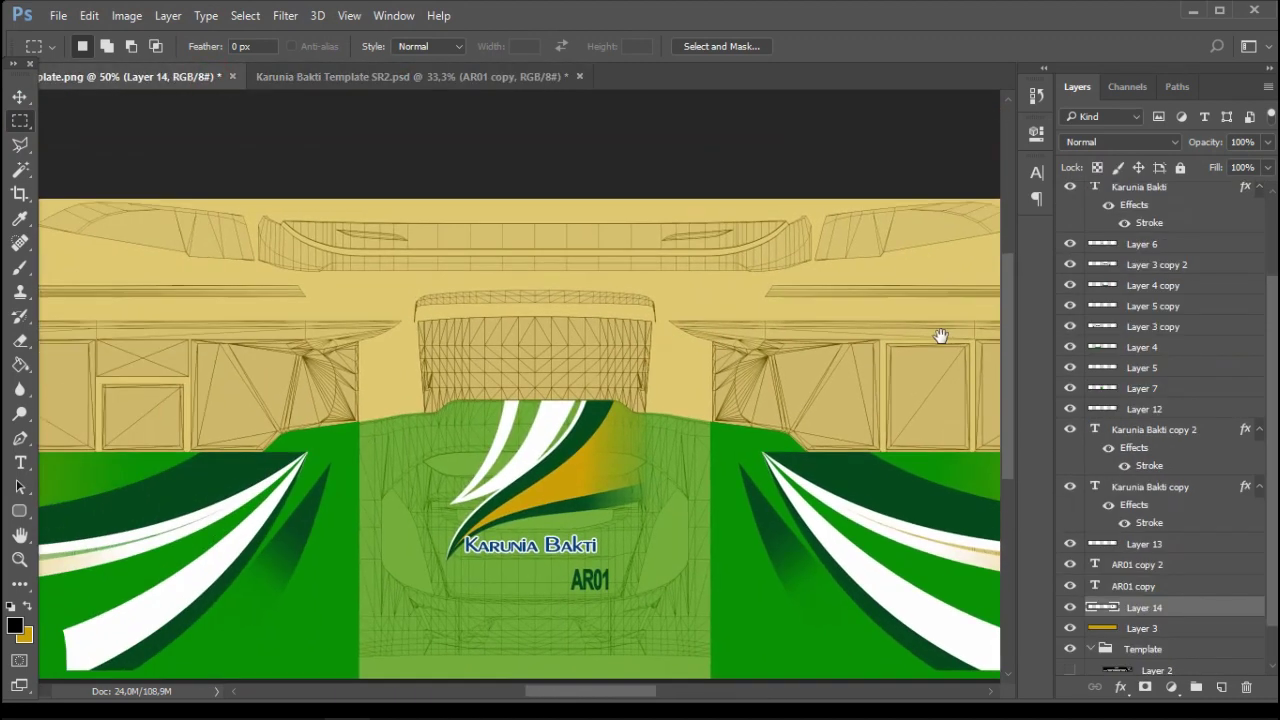
{"action": "left_click_drag", "start_coordinate": [625, 301], "coordinate": [727, 297]}
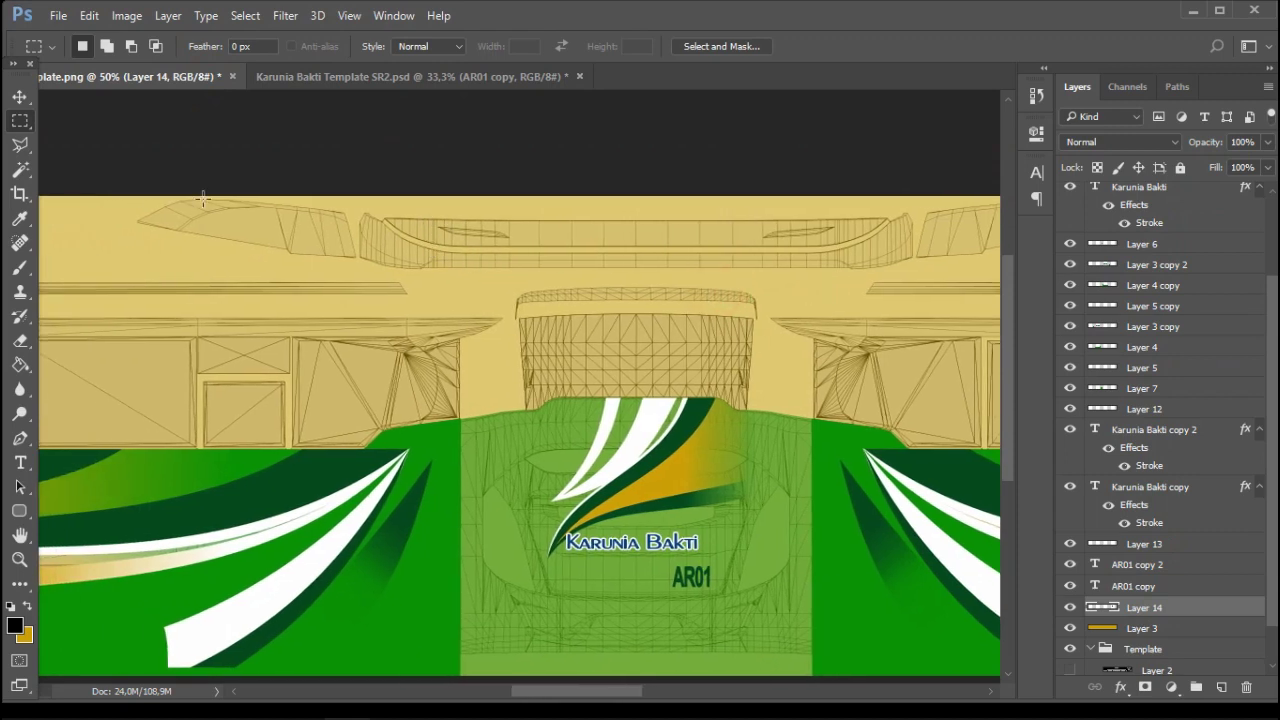
{"action": "key", "text": "ctrl+plus"}
{"action": "key", "text": "ctrl+plus"}
{"action": "key", "text": "p"}
{"action": "left_click_drag", "start_coordinate": [518, 170], "coordinate": [544, 322]}
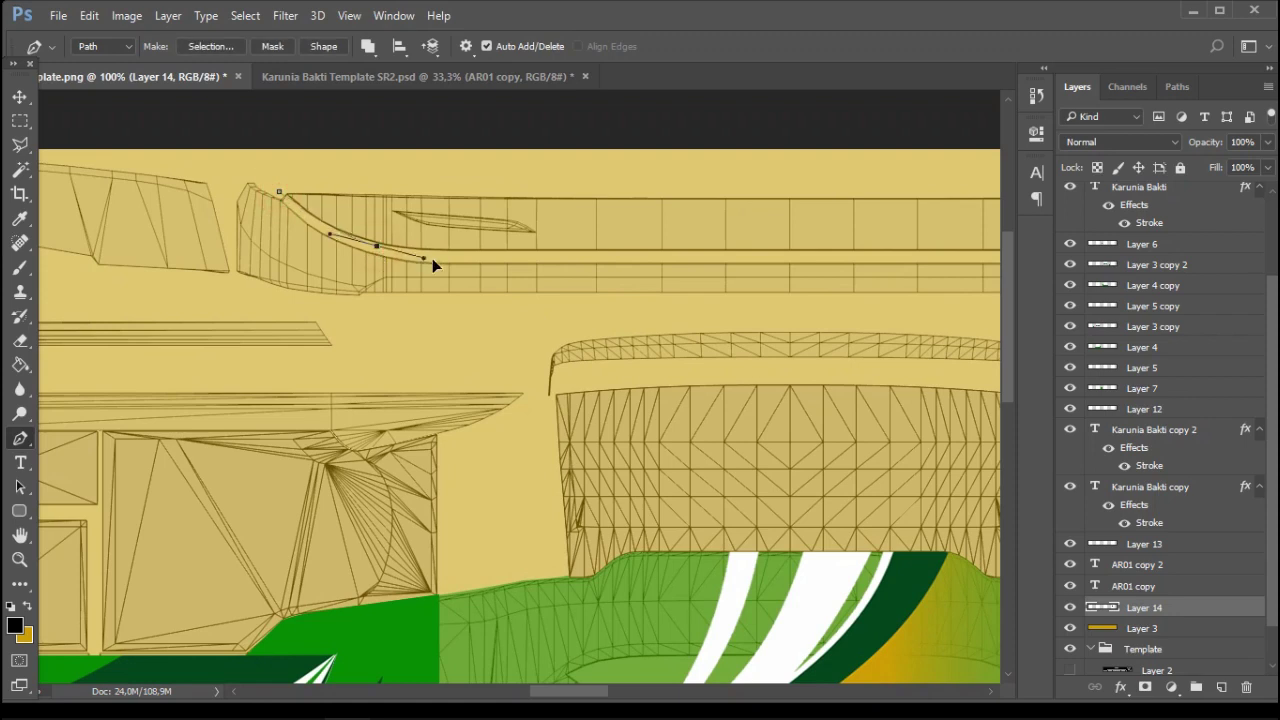
{"action": "left_click_drag", "start_coordinate": [750, 263], "coordinate": [443, 252]}
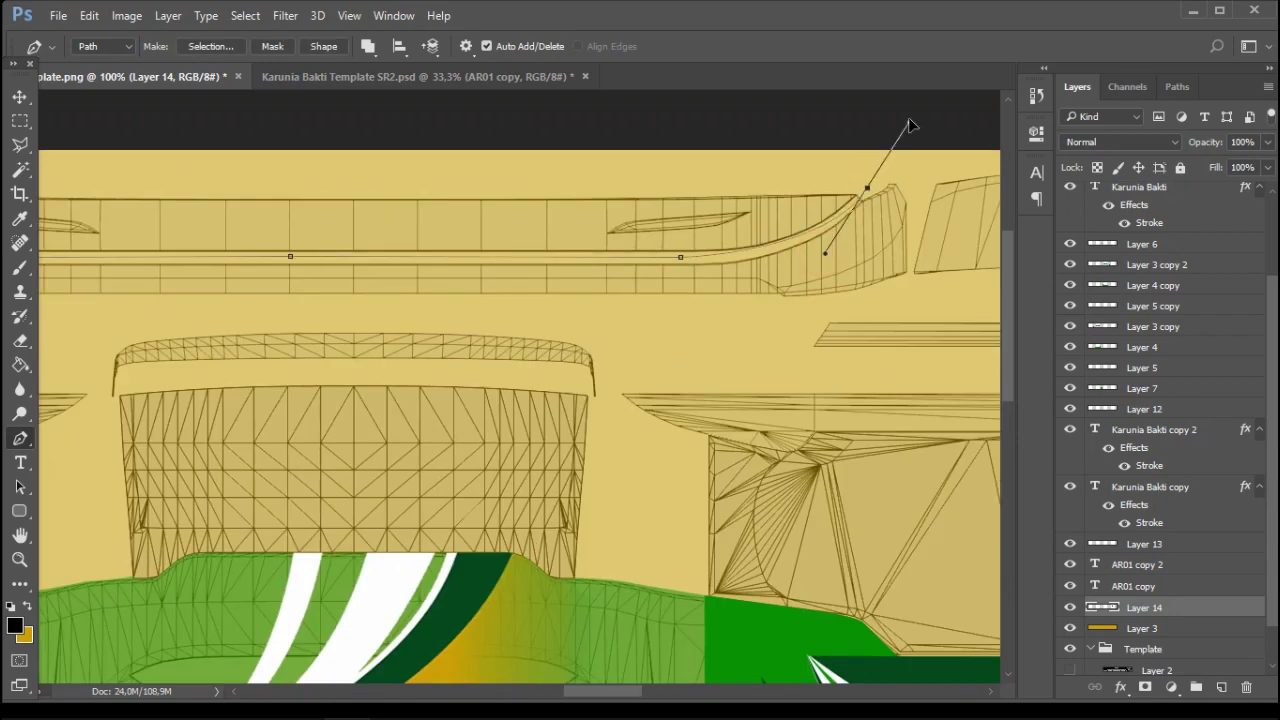
{"action": "left_click", "coordinate": [226, 184]}
{"action": "left_click_drag", "start_coordinate": [203, 187], "coordinate": [783, 186]}
Convert the long panel's path to a selection and fill it black on a new layer below Layer 14
{"action": "right_click", "coordinate": [602, 222]}
{"action": "left_click", "coordinate": [697, 308]}
{"action": "left_click", "coordinate": [758, 190]}
{"action": "left_click", "coordinate": [1150, 628]}
{"action": "left_click", "coordinate": [1222, 688]}
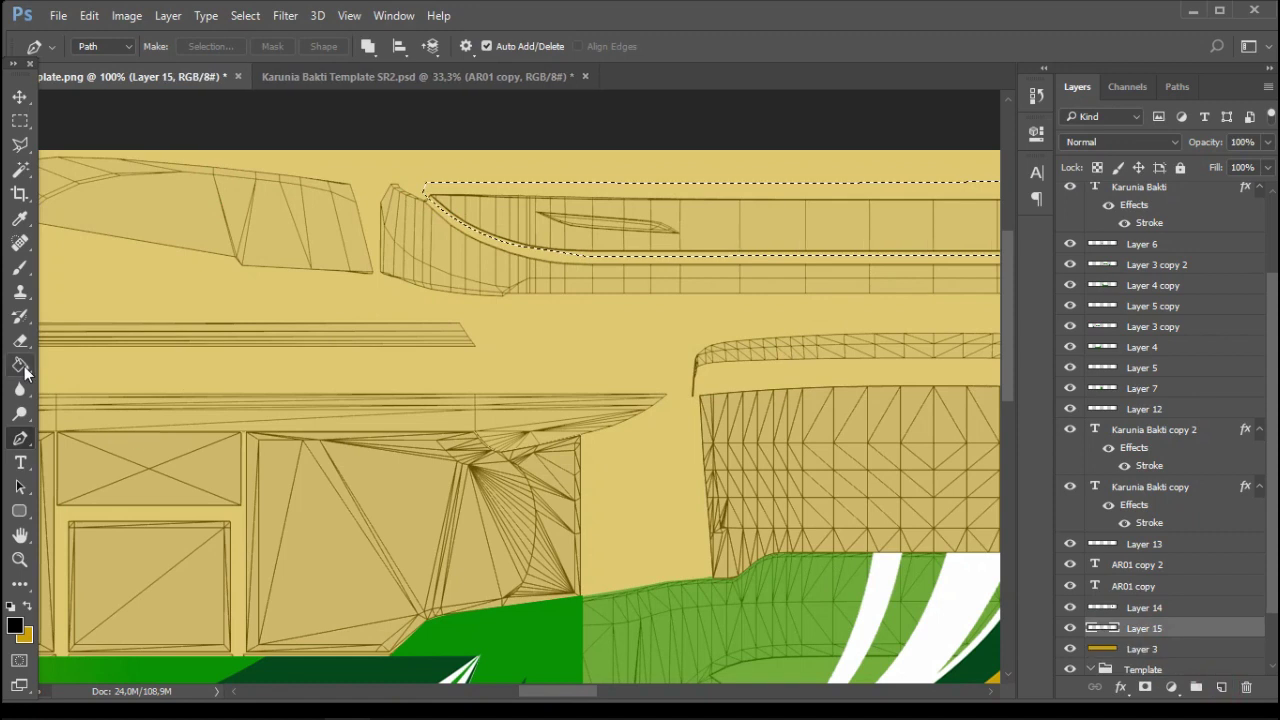
{"action": "key", "text": "g"}
{"action": "left_click", "coordinate": [677, 237]}
{"action": "key", "text": "m"}
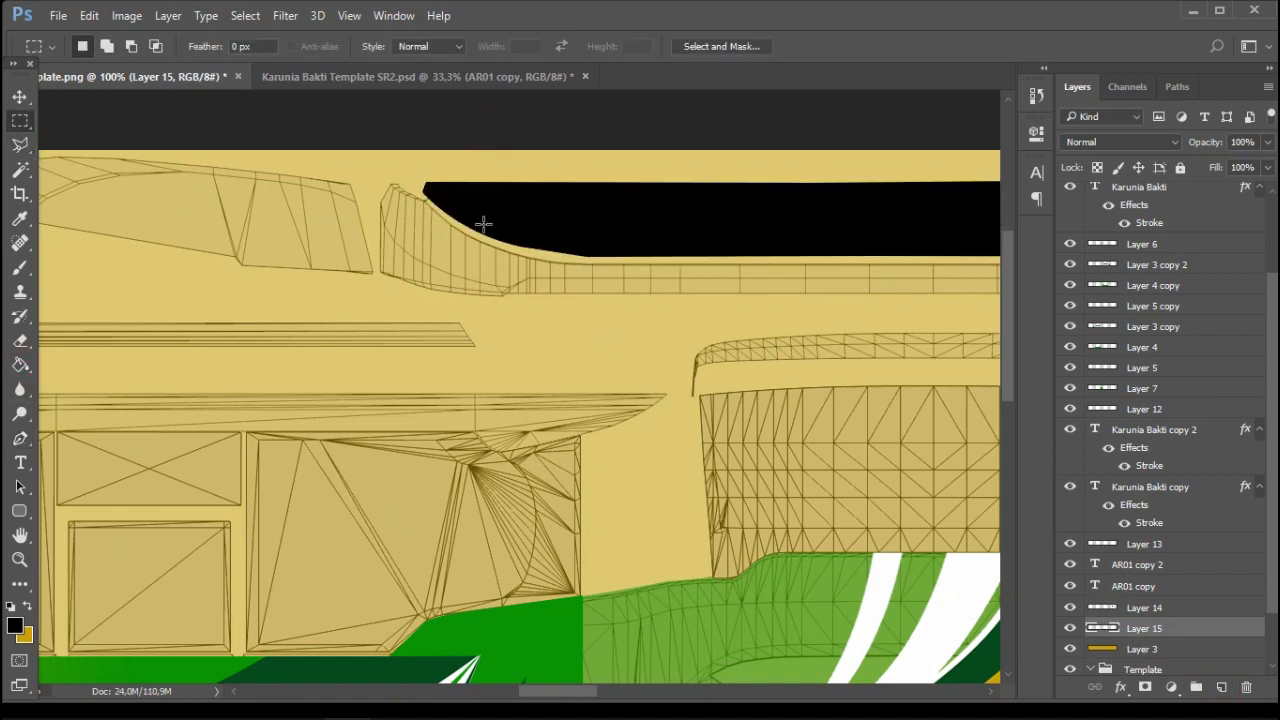
Select a rectangular strip around the black panel and fill it with green 089304 on a new layer beneath the black shape
{"action": "left_click_drag", "start_coordinate": [461, 235], "coordinate": [684, 234]}
{"action": "left_click_drag", "start_coordinate": [170, 150], "coordinate": [894, 290]}
{"action": "left_click_drag", "start_coordinate": [511, 277], "coordinate": [782, 269]}
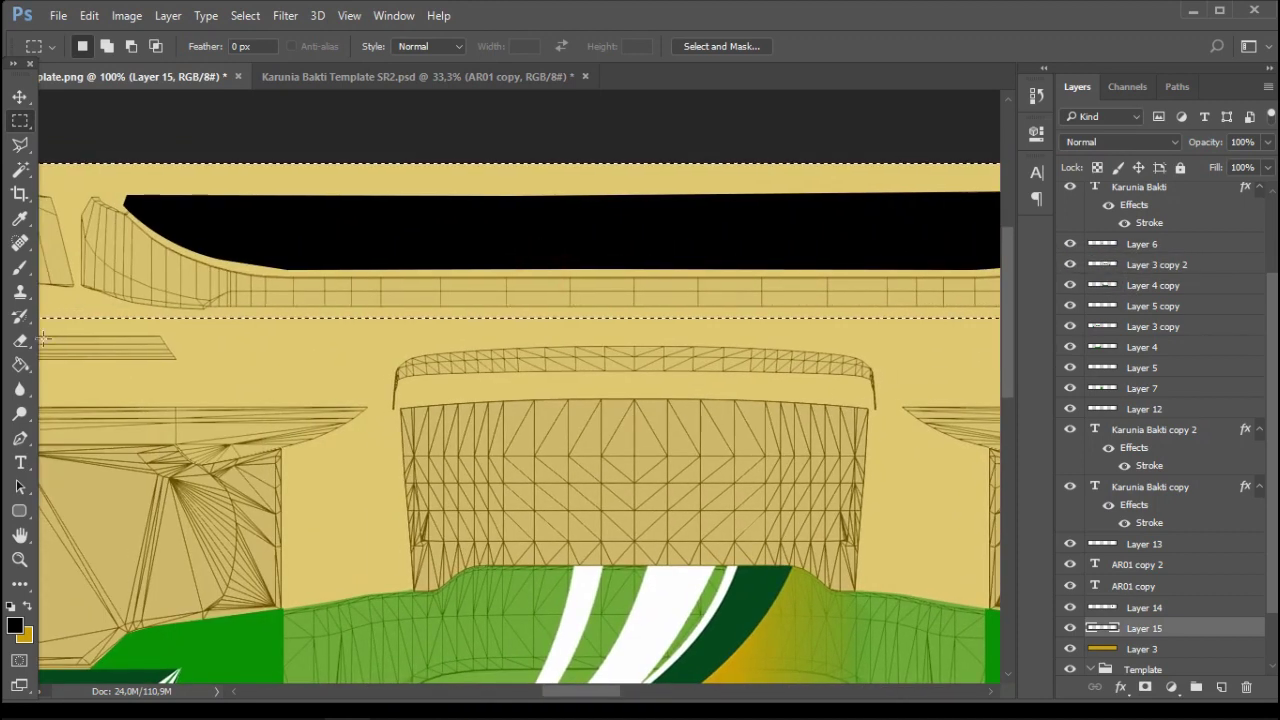
{"action": "left_click", "coordinate": [20, 365]}
{"action": "left_click", "coordinate": [14, 626]}
{"action": "left_click", "coordinate": [185, 630]}
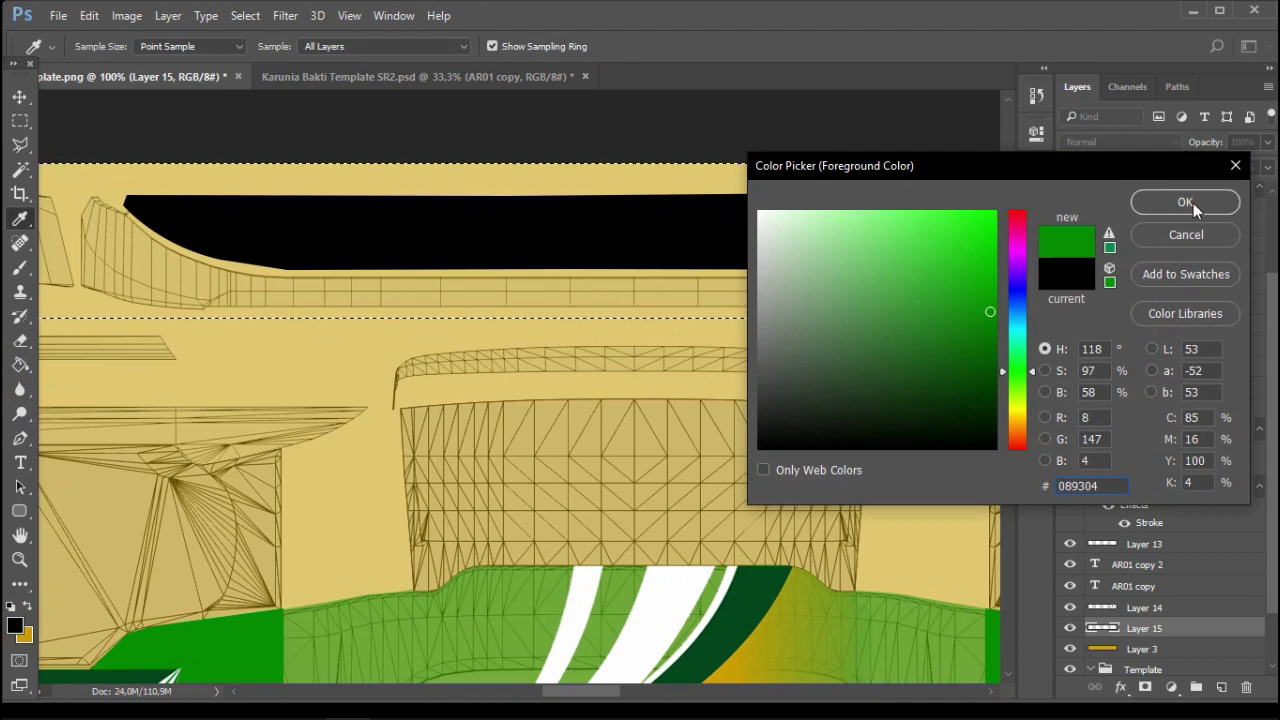
{"action": "left_click", "coordinate": [1190, 203]}
{"action": "left_click", "coordinate": [1221, 687]}
{"action": "left_click", "coordinate": [795, 316]}
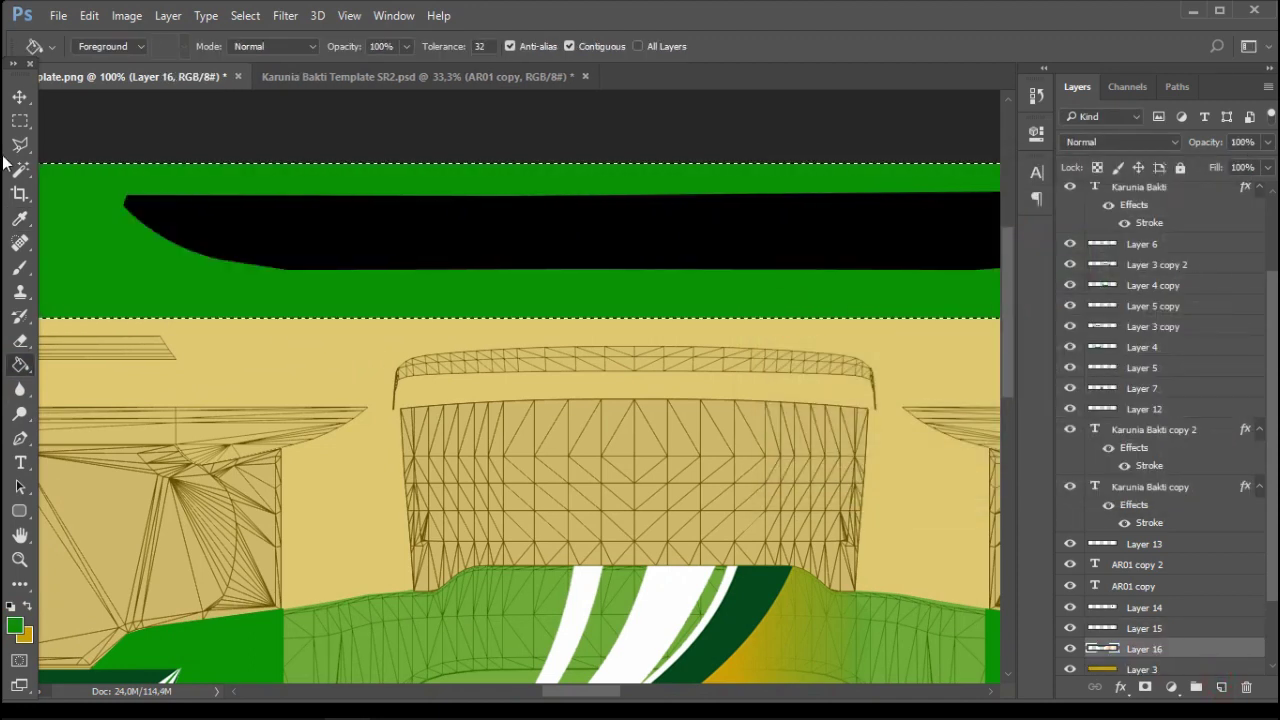
{"action": "key", "text": "m"}
Examine the SR2 reference for remaining coloured parts and locate the matching wing-shaped pieces at the far end of the PNG template
{"action": "mouse_move", "coordinate": [226, 271]}
{"action": "left_mouse_down"}
{"action": "mouse_move", "coordinate": [451, 269]}
{"action": "mouse_move", "coordinate": [398, 202]}
{"action": "mouse_move", "coordinate": [835, 270]}
{"action": "left_mouse_up"}
{"action": "left_click_drag", "start_coordinate": [423, 226], "coordinate": [940, 222]}
{"action": "left_click_drag", "start_coordinate": [200, 240], "coordinate": [629, 234]}
{"action": "left_click", "coordinate": [492, 75]}
{"action": "scroll", "coordinate": [749, 325], "scroll_direction": "down", "scroll_amount": 3}
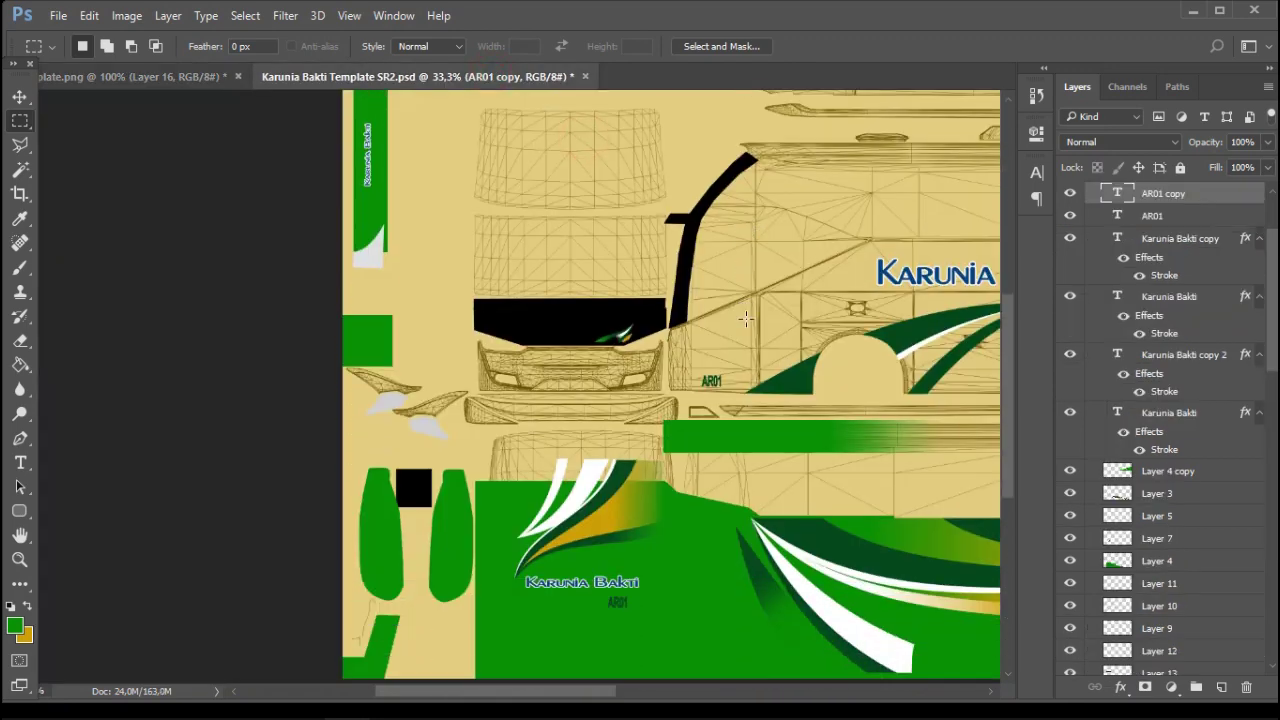
{"action": "left_click", "coordinate": [227, 76]}
{"action": "left_click_drag", "start_coordinate": [410, 690], "coordinate": [850, 628]}
{"action": "scroll", "coordinate": [850, 628], "scroll_direction": "right", "scroll_amount": 5}
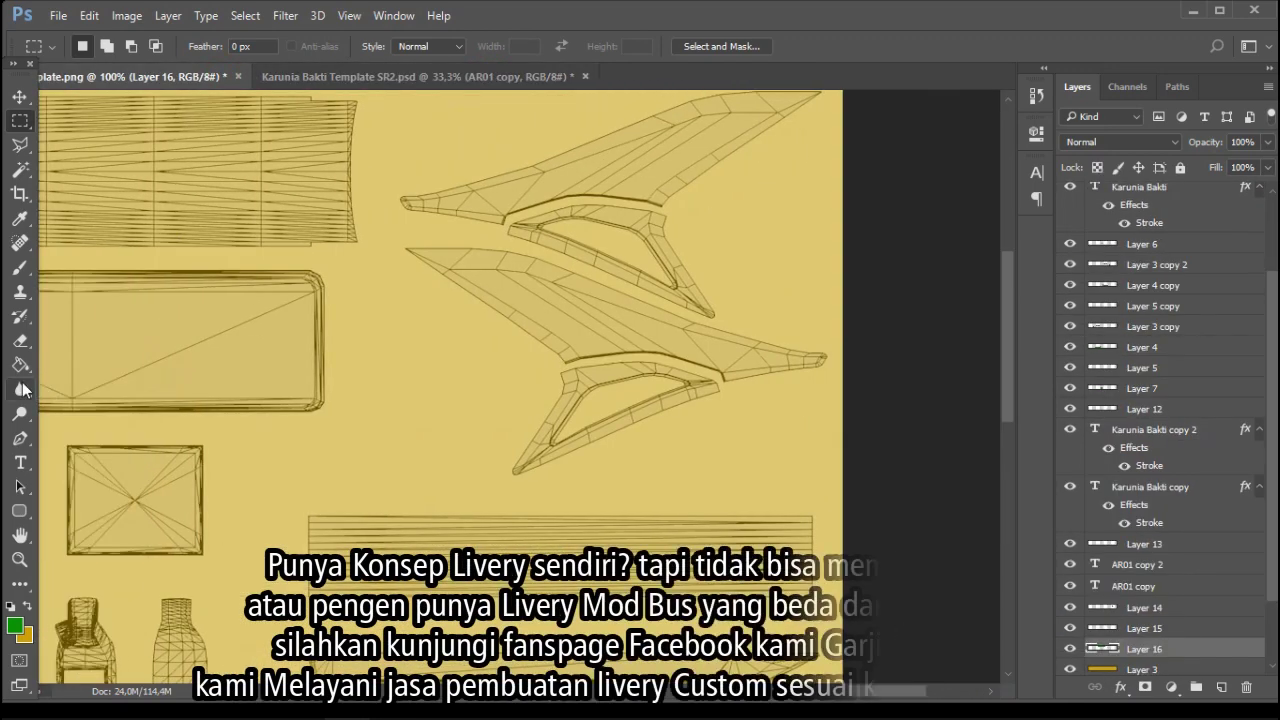
Add a new layer above Layer 3, trace the lower wing's bracket with the Pen tool, and convert the path to a selection
{"action": "key", "text": "p"}
{"action": "left_click", "coordinate": [1180, 671]}
{"action": "left_click", "coordinate": [1221, 687]}
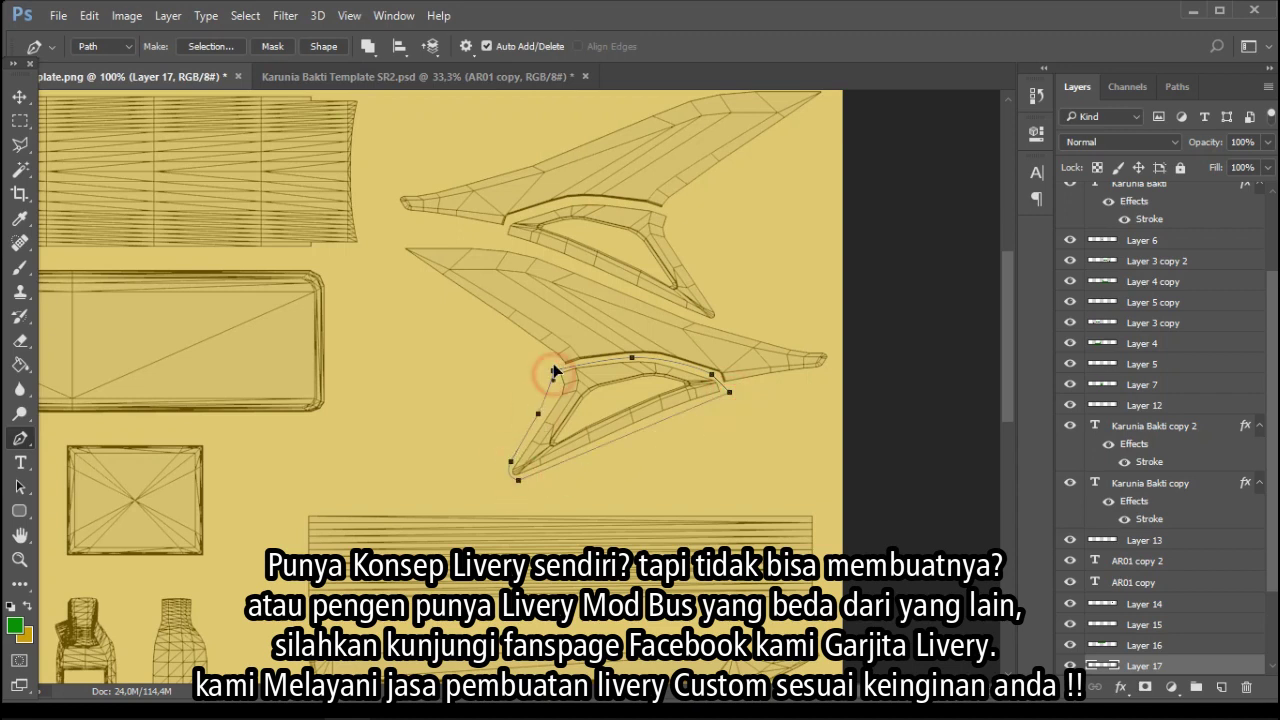
{"action": "right_click", "coordinate": [612, 402]}
{"action": "left_click", "coordinate": [680, 326]}
{"action": "left_click", "coordinate": [751, 194]}
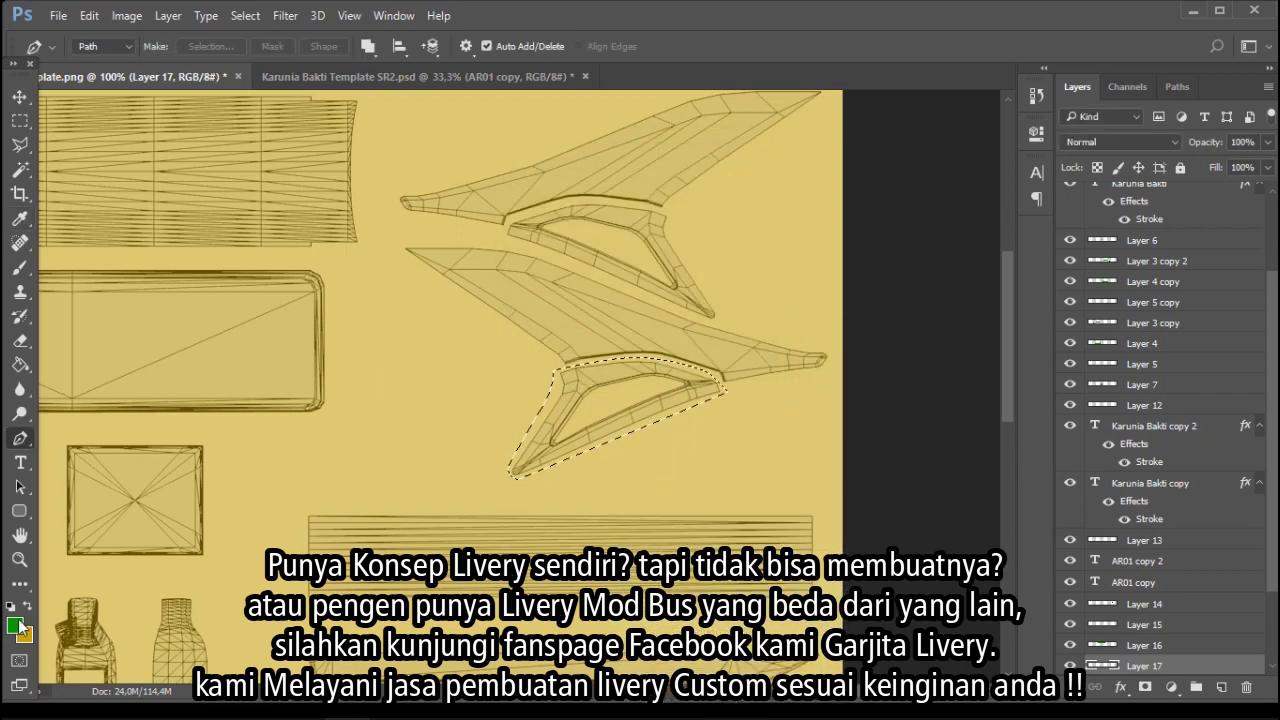
Set the foreground colour to grey a6a6a6, fill the lower wing bracket selection with it, and deselect
{"action": "left_click", "coordinate": [20, 219]}
{"action": "left_click", "coordinate": [14, 626]}
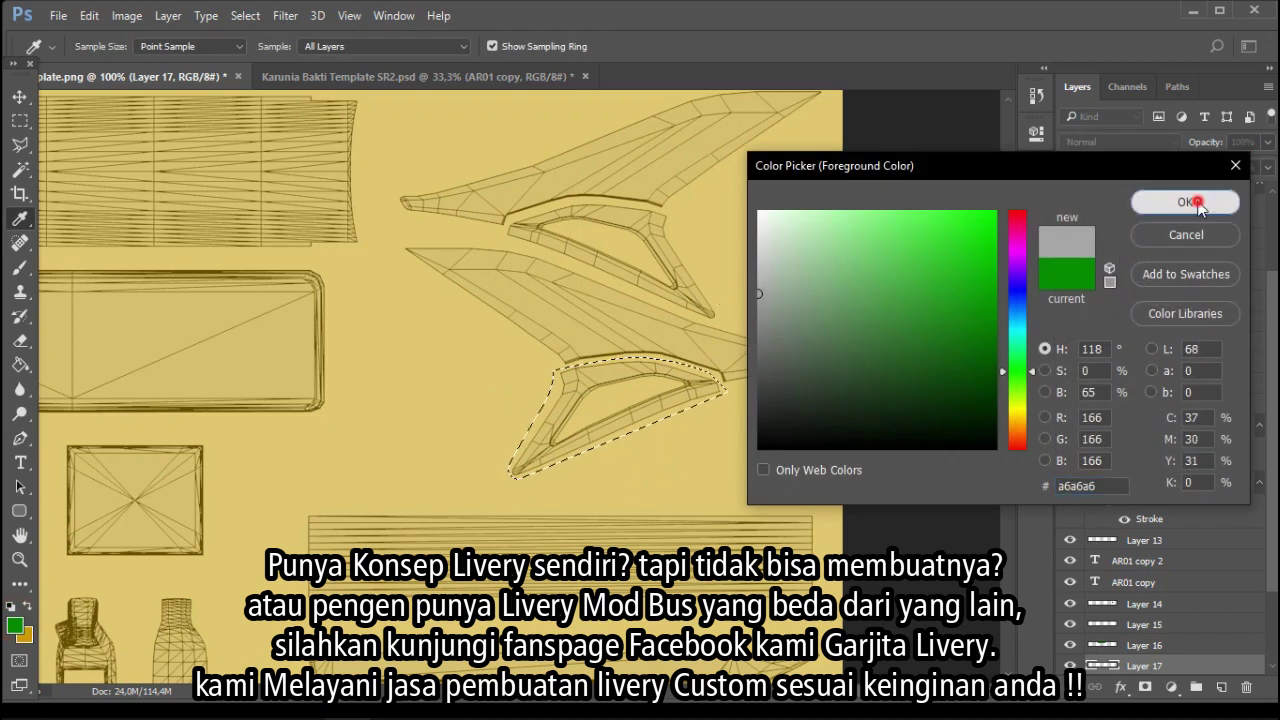
{"action": "left_click", "coordinate": [1198, 204]}
{"action": "left_click", "coordinate": [20, 365]}
{"action": "left_click", "coordinate": [633, 404]}
{"action": "left_click", "coordinate": [22, 121]}
{"action": "left_click", "coordinate": [717, 279]}
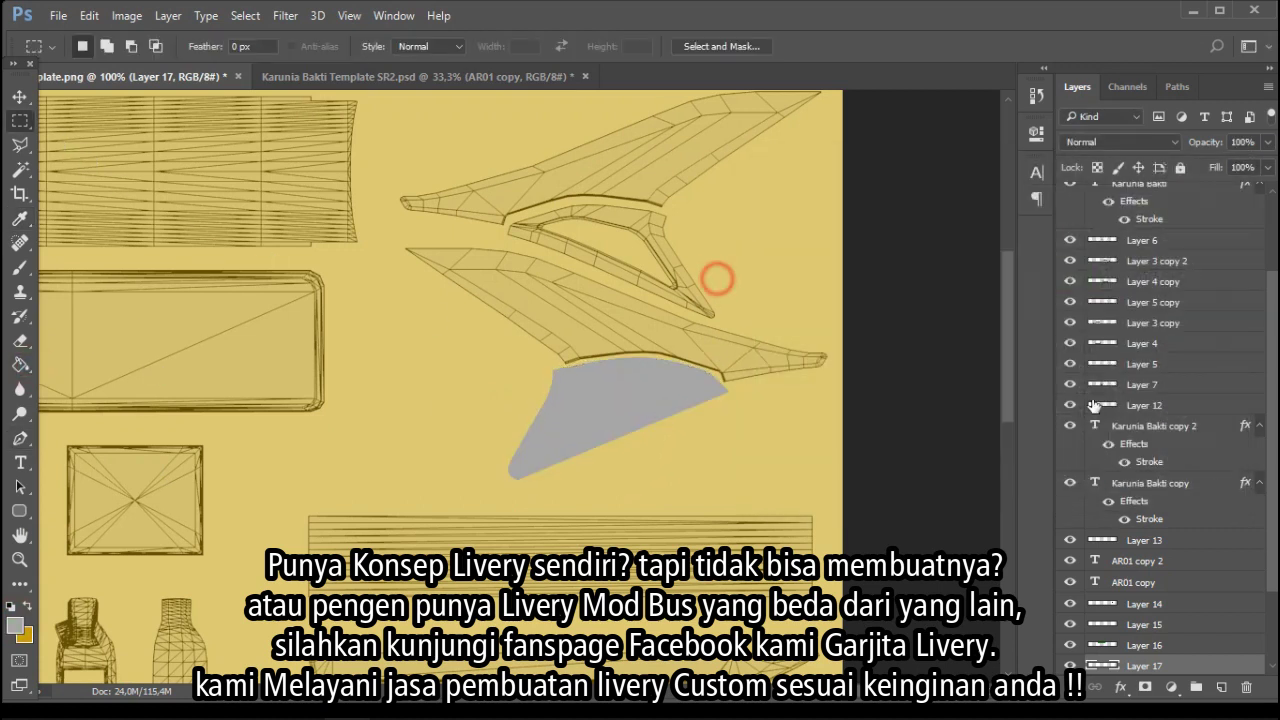
Duplicate the grey bracket shape, flip the copy horizontally, and place it over the upper wing's bracket
{"action": "right_click", "coordinate": [1157, 668]}
{"action": "left_click", "coordinate": [950, 194]}
{"action": "left_click", "coordinate": [807, 207]}
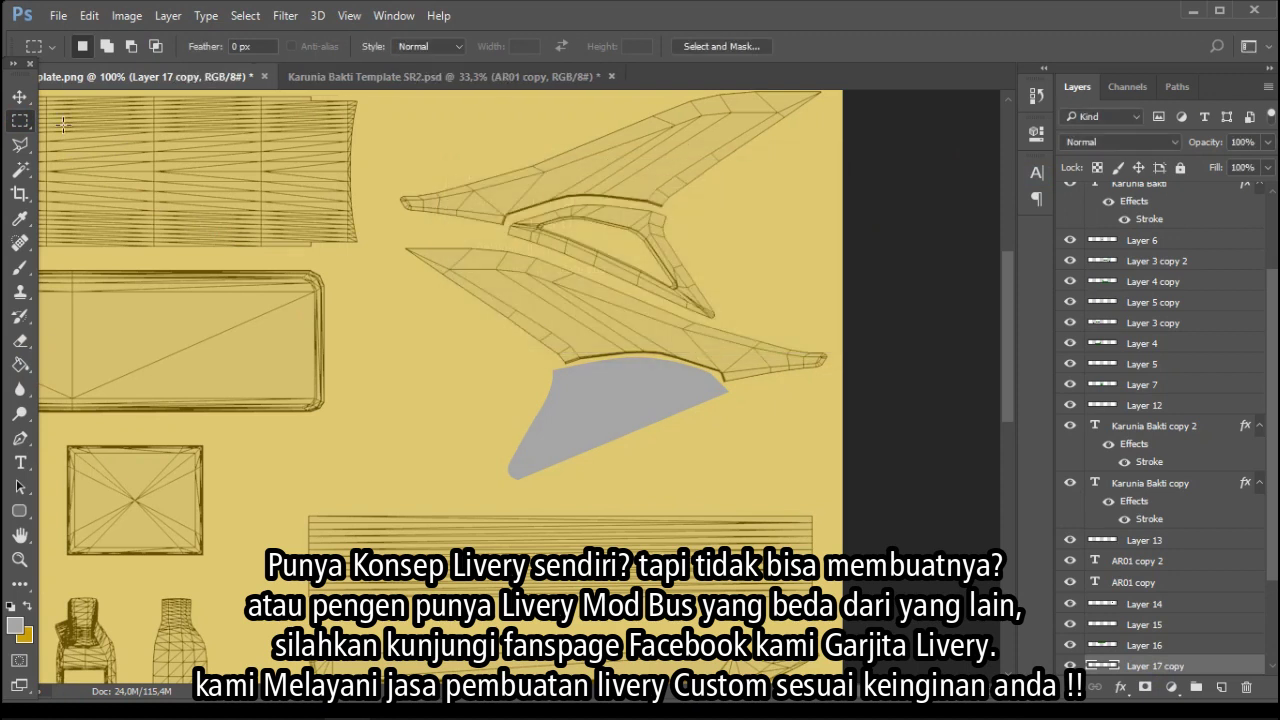
{"action": "key", "text": "v"}
{"action": "left_click_drag", "start_coordinate": [590, 370], "coordinate": [572, 202]}
{"action": "left_click", "coordinate": [89, 15]}
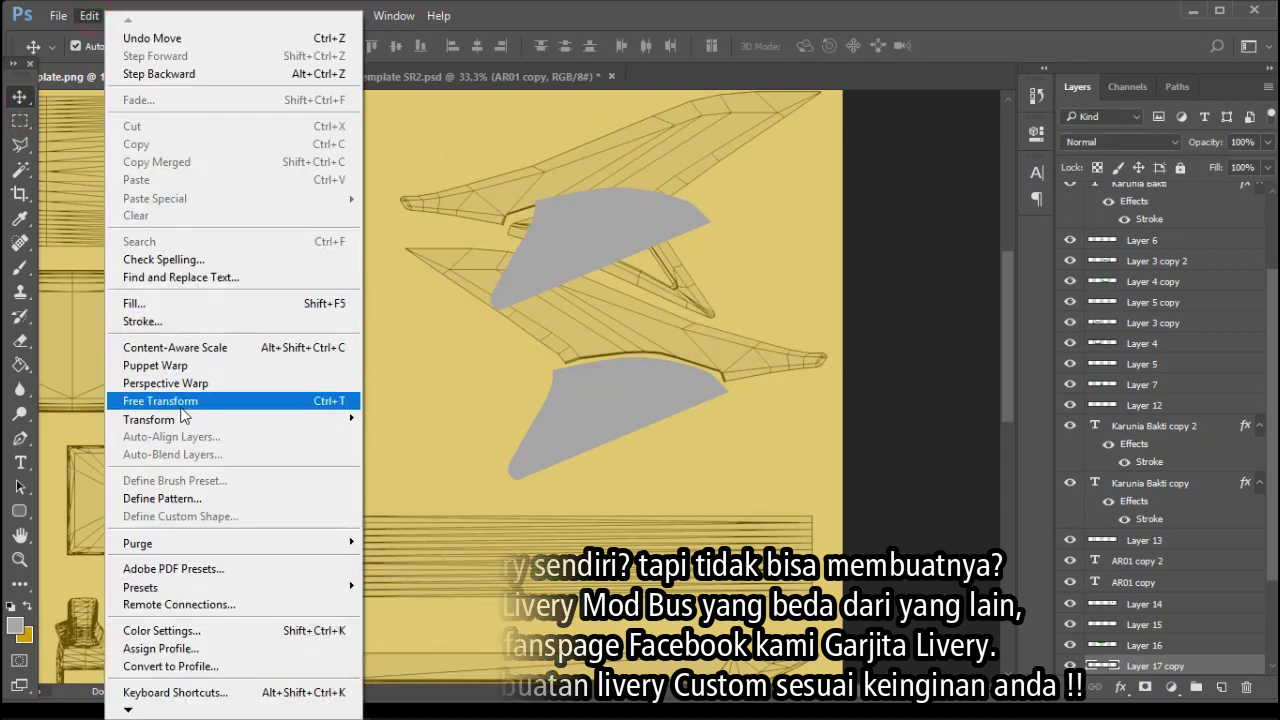
{"action": "mouse_move", "coordinate": [150, 419]}
{"action": "left_click", "coordinate": [412, 622]}
{"action": "left_click_drag", "start_coordinate": [585, 248], "coordinate": [420, 415]}
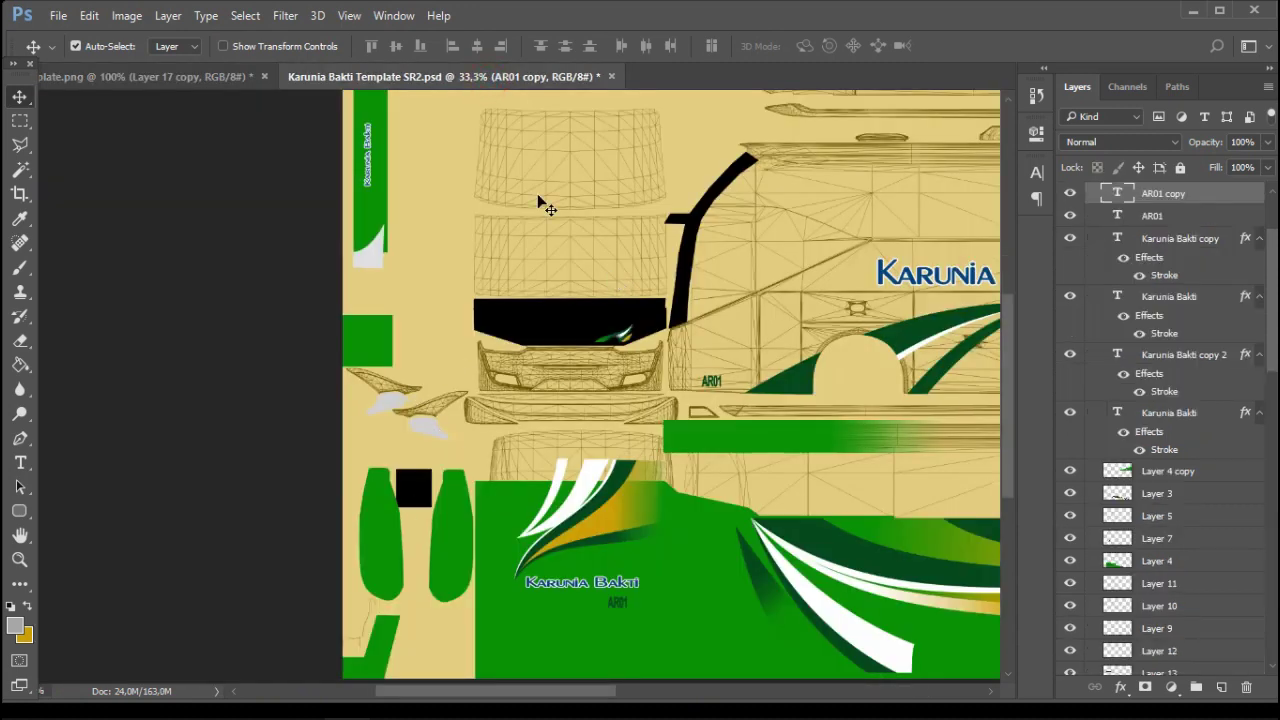
Duplicate the side Karunia Bakti text and place the copy on the green strip above the end panel
{"action": "left_click", "coordinate": [192, 78]}
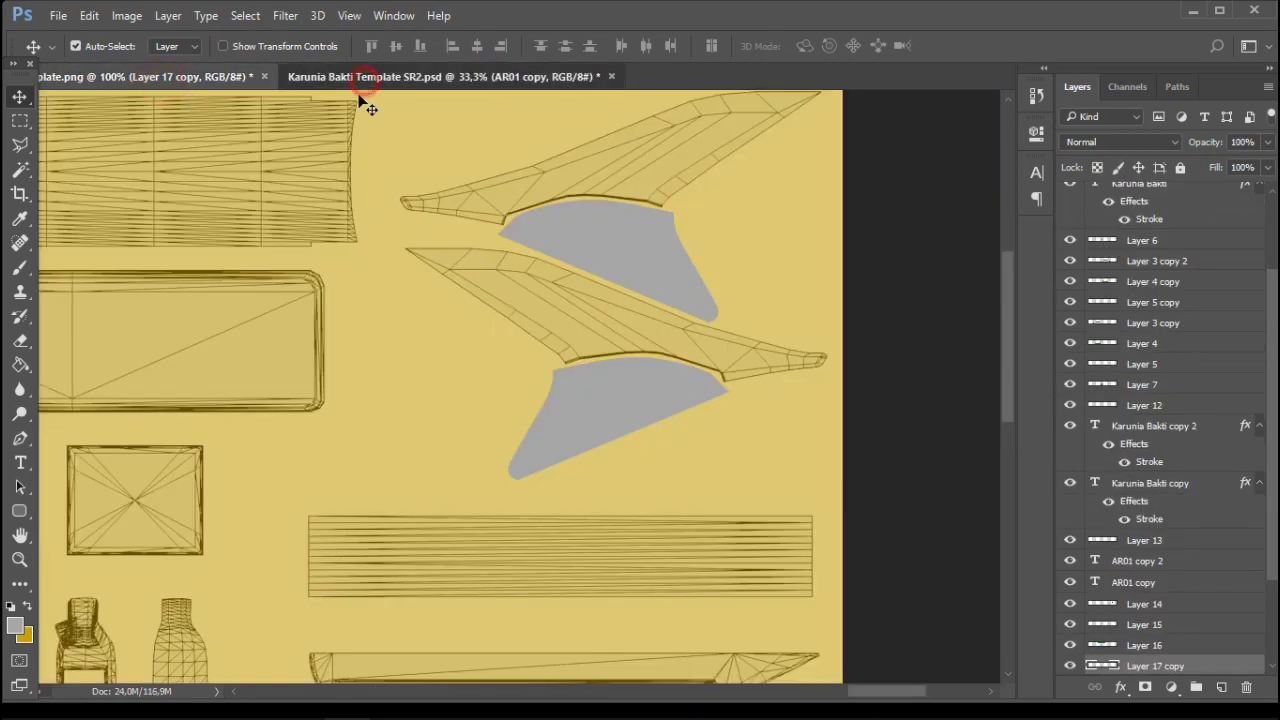
{"action": "left_click", "coordinate": [365, 80]}
{"action": "left_click", "coordinate": [215, 79]}
{"action": "left_click_drag", "start_coordinate": [402, 326], "coordinate": [840, 228]}
{"action": "left_click_drag", "start_coordinate": [423, 337], "coordinate": [880, 205]}
{"action": "left_click_drag", "start_coordinate": [320, 363], "coordinate": [840, 297]}
{"action": "left_click", "coordinate": [547, 353]}
{"action": "right_click", "coordinate": [1153, 432]}
{"action": "left_click", "coordinate": [840, 234]}
{"action": "left_click", "coordinate": [795, 206]}
{"action": "left_click_drag", "start_coordinate": [527, 351], "coordinate": [182, 143]}
{"action": "left_click_drag", "start_coordinate": [186, 146], "coordinate": [727, 592]}
{"action": "left_click_drag", "start_coordinate": [702, 571], "coordinate": [940, 274]}
Set the green strip's layer and the black panel's layer to 50% opacity
{"action": "left_click", "coordinate": [588, 266]}
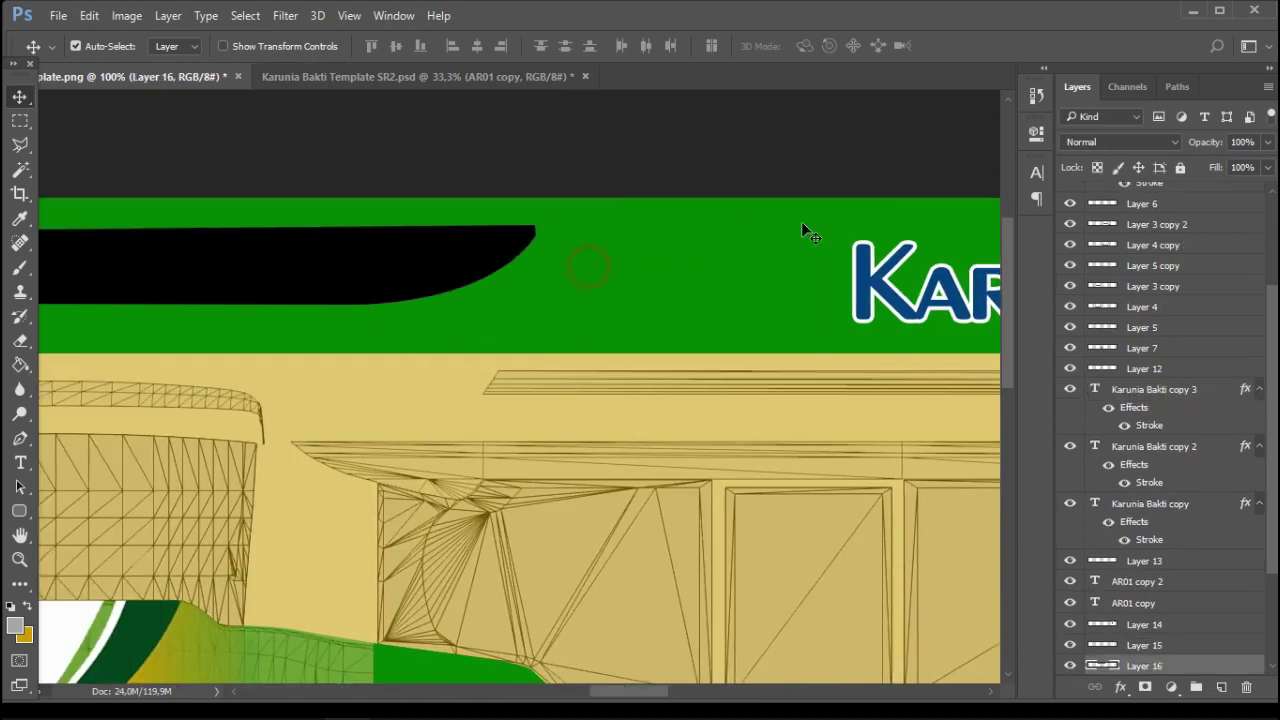
{"action": "type", "text": "50"}
{"action": "key", "text": "Return"}
{"action": "left_click_drag", "start_coordinate": [858, 292], "coordinate": [648, 288]}
{"action": "left_click", "coordinate": [498, 278]}
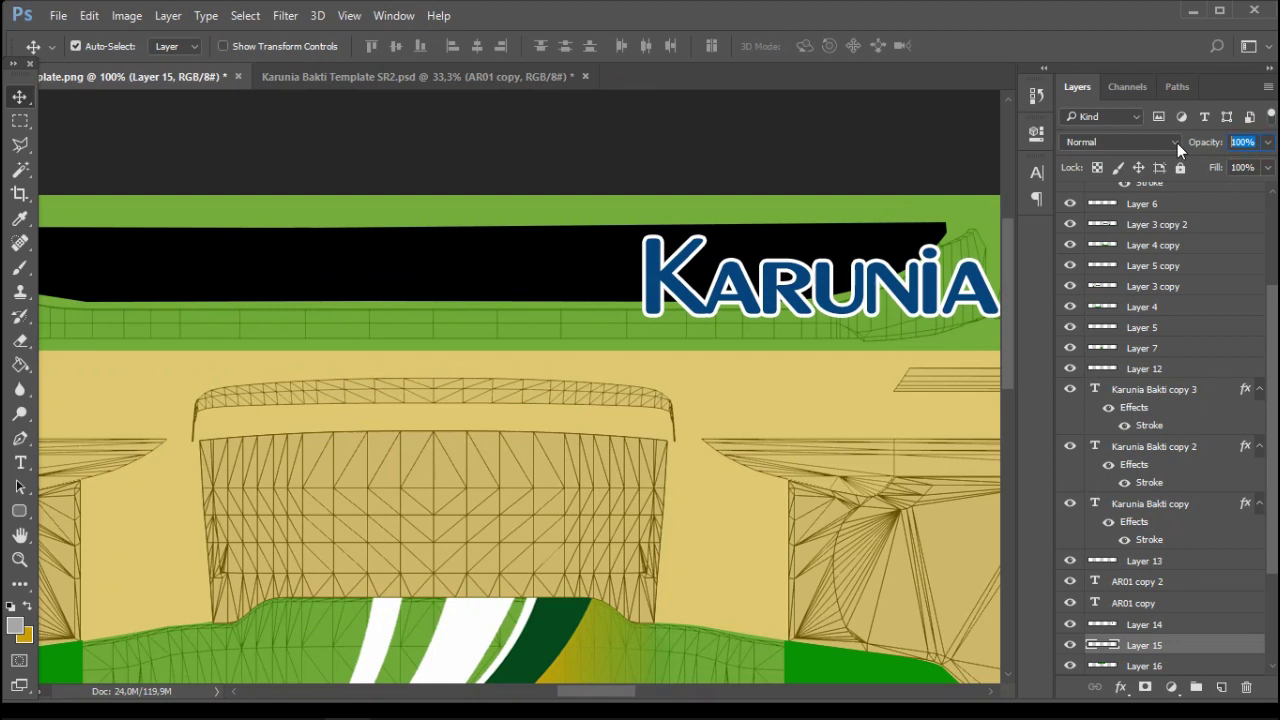
{"action": "type", "text": "50"}
{"action": "key", "text": "Return"}
Check the SR2 reference, scale down the duplicated Karunia Bakti text on the PNG template, and centre it within the dark upper panel
{"action": "left_click", "coordinate": [466, 76]}
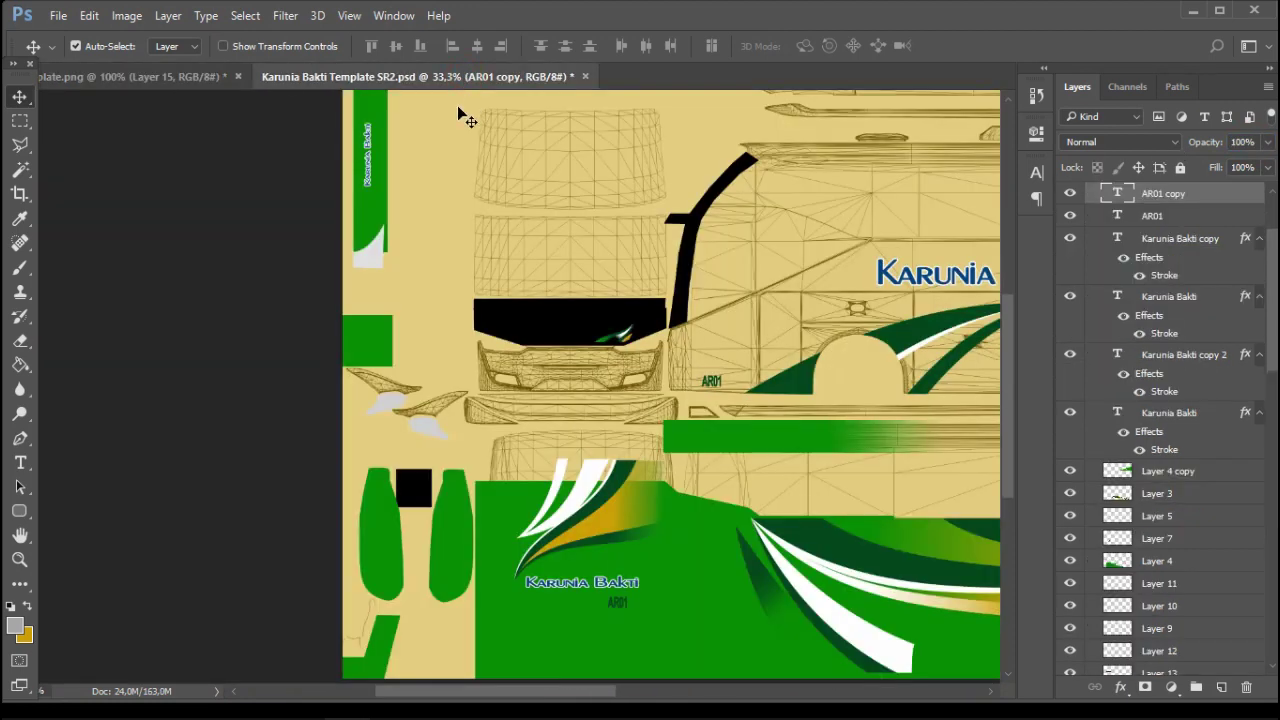
{"action": "left_click", "coordinate": [102, 79]}
{"action": "left_click", "coordinate": [767, 284]}
{"action": "key", "text": "ctrl+t"}
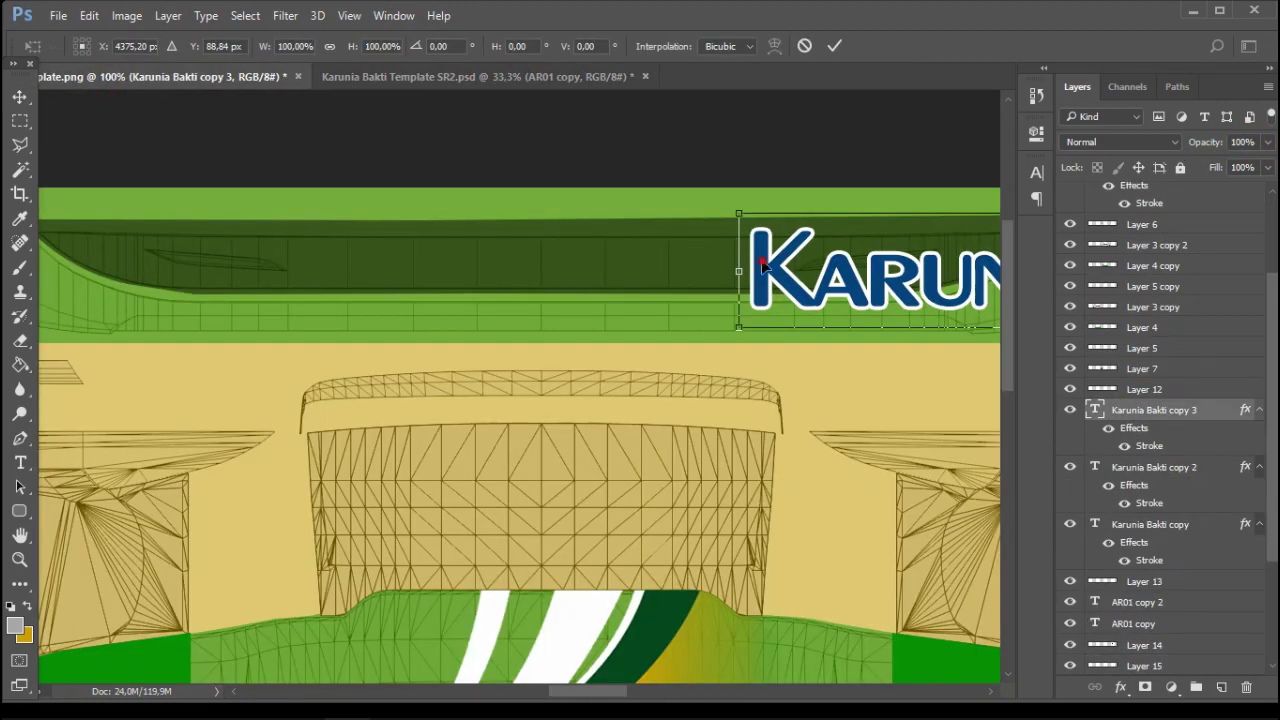
{"action": "left_click_drag", "start_coordinate": [762, 261], "coordinate": [350, 232]}
{"action": "left_click_drag", "start_coordinate": [323, 182], "coordinate": [364, 260]}
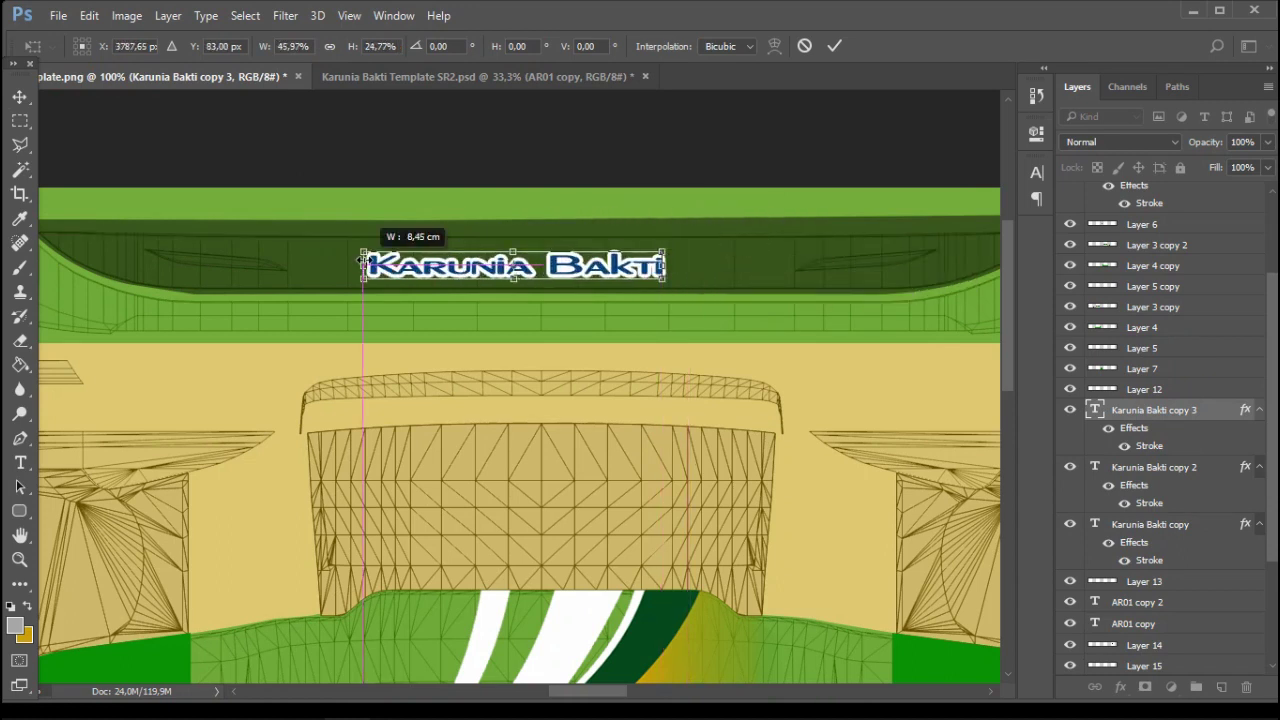
{"action": "left_click_drag", "start_coordinate": [667, 268], "coordinate": [722, 268]}
{"action": "left_click_drag", "start_coordinate": [541, 251], "coordinate": [541, 243]}
{"action": "key", "text": "v"}
{"action": "left_click", "coordinate": [517, 277]}
{"action": "key", "text": "ctrl+minus"}
{"action": "left_click_drag", "start_coordinate": [777, 325], "coordinate": [559, 156]}
{"action": "left_click_drag", "start_coordinate": [569, 269], "coordinate": [726, 237]}
{"action": "scroll", "coordinate": [1130, 646], "scroll_direction": "down", "scroll_amount": 4}
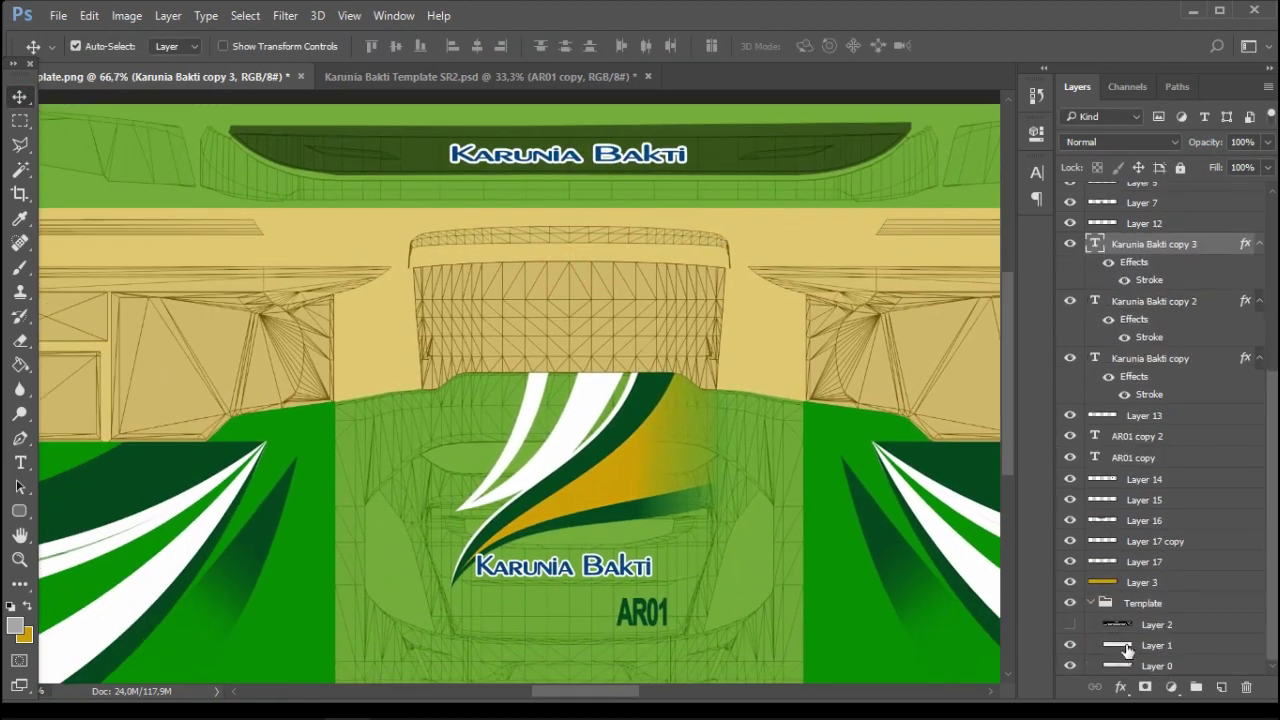
Compare the SR2 reference's roof-edge strip with the window tops beside the end panel on the PNG template
{"action": "left_click", "coordinate": [1069, 665]}
{"action": "left_click", "coordinate": [1069, 665]}
{"action": "left_click", "coordinate": [540, 76]}
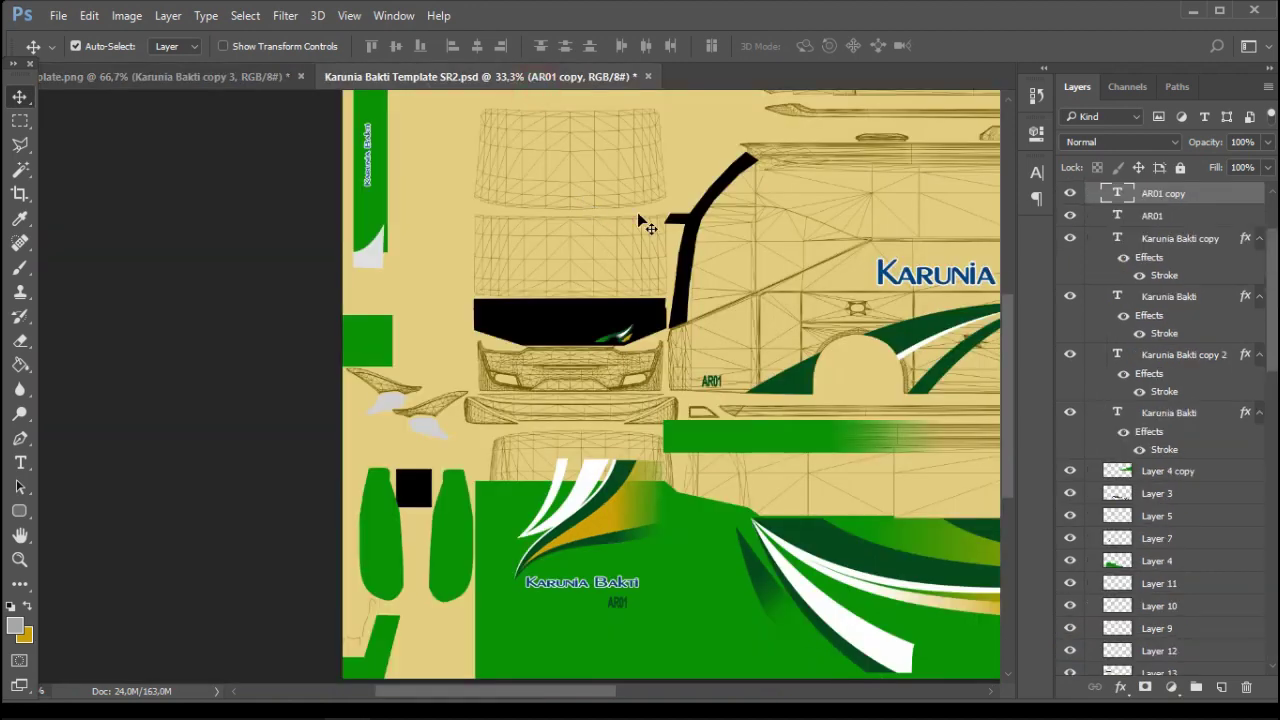
{"action": "left_click_drag", "start_coordinate": [455, 440], "coordinate": [697, 306]}
{"action": "left_click_drag", "start_coordinate": [610, 279], "coordinate": [300, 278]}
{"action": "left_click_drag", "start_coordinate": [161, 241], "coordinate": [627, 272]}
{"action": "key", "text": "Delete"}
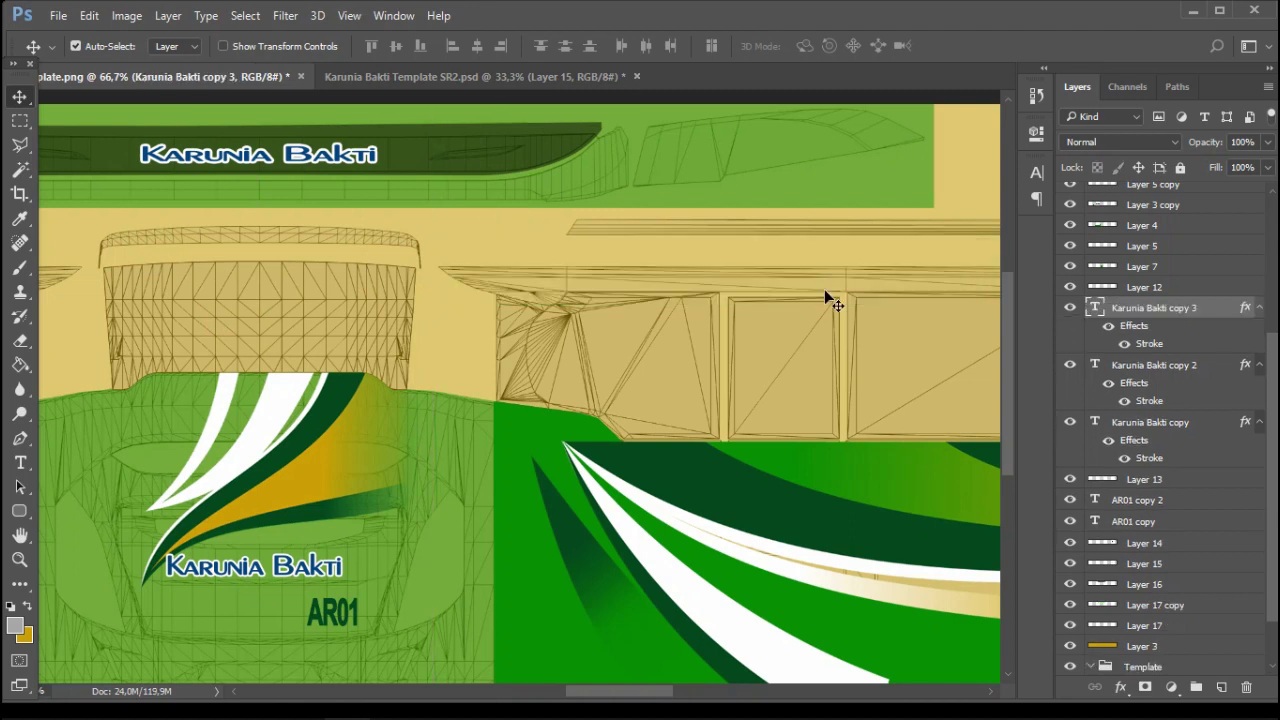
{"action": "left_click_drag", "start_coordinate": [857, 295], "coordinate": [660, 284]}
{"action": "scroll", "coordinate": [1091, 649], "scroll_direction": "down", "scroll_amount": 1}
{"action": "left_click", "coordinate": [1090, 646]}
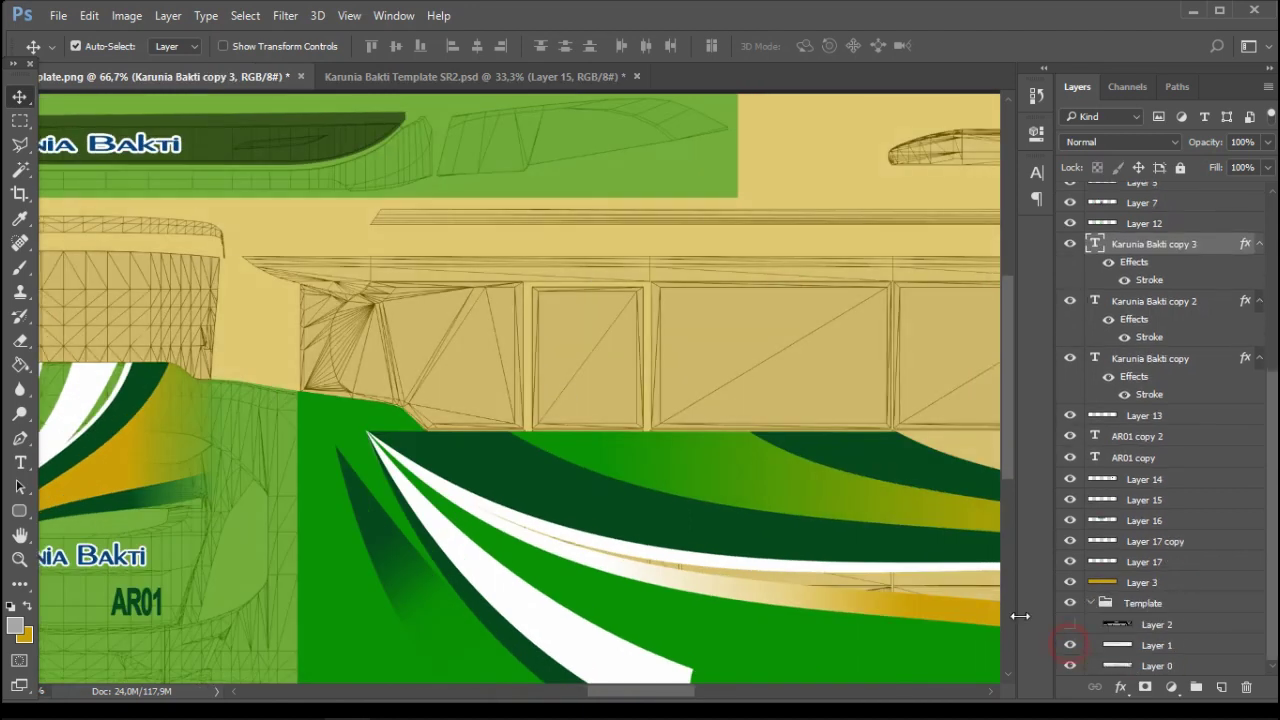
{"action": "left_click_drag", "start_coordinate": [481, 297], "coordinate": [89, 286]}
{"action": "left_click_drag", "start_coordinate": [648, 283], "coordinate": [60, 280]}
{"action": "left_click_drag", "start_coordinate": [469, 280], "coordinate": [782, 283]}
{"action": "left_click_drag", "start_coordinate": [254, 276], "coordinate": [592, 275]}
{"action": "left_click_drag", "start_coordinate": [414, 283], "coordinate": [596, 279]}
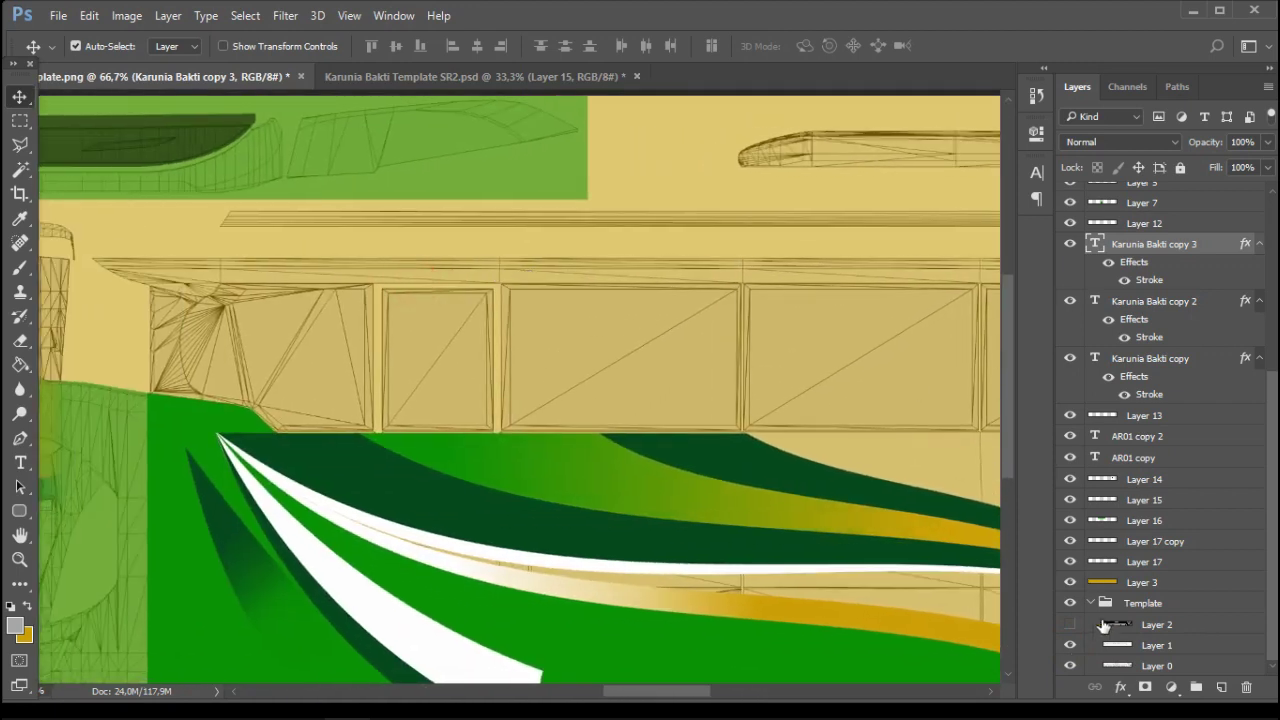
{"action": "left_click_drag", "start_coordinate": [358, 330], "coordinate": [608, 337]}
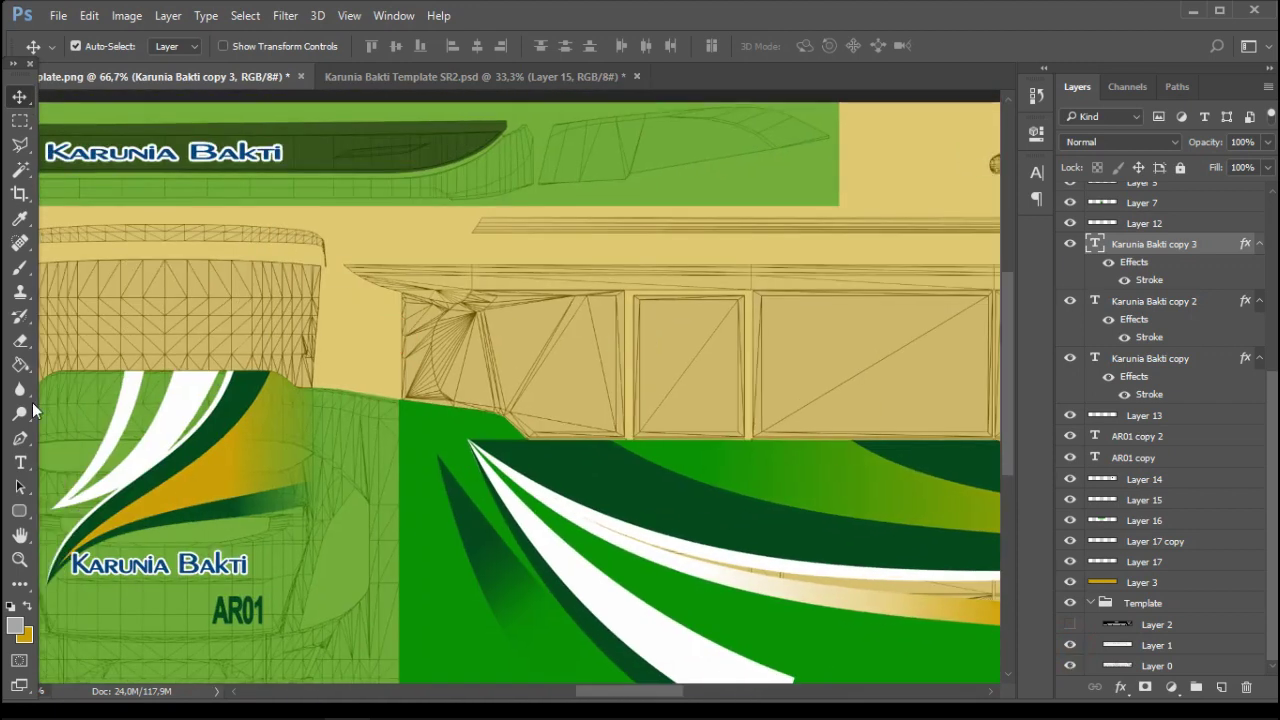
Marquee-select the roof edge above the windows right of the end panel, set the livery green as foreground, and add a new layer
{"action": "left_click", "coordinate": [20, 438]}
{"action": "key", "text": "m"}
{"action": "left_click_drag", "start_coordinate": [340, 257], "coordinate": [746, 317]}
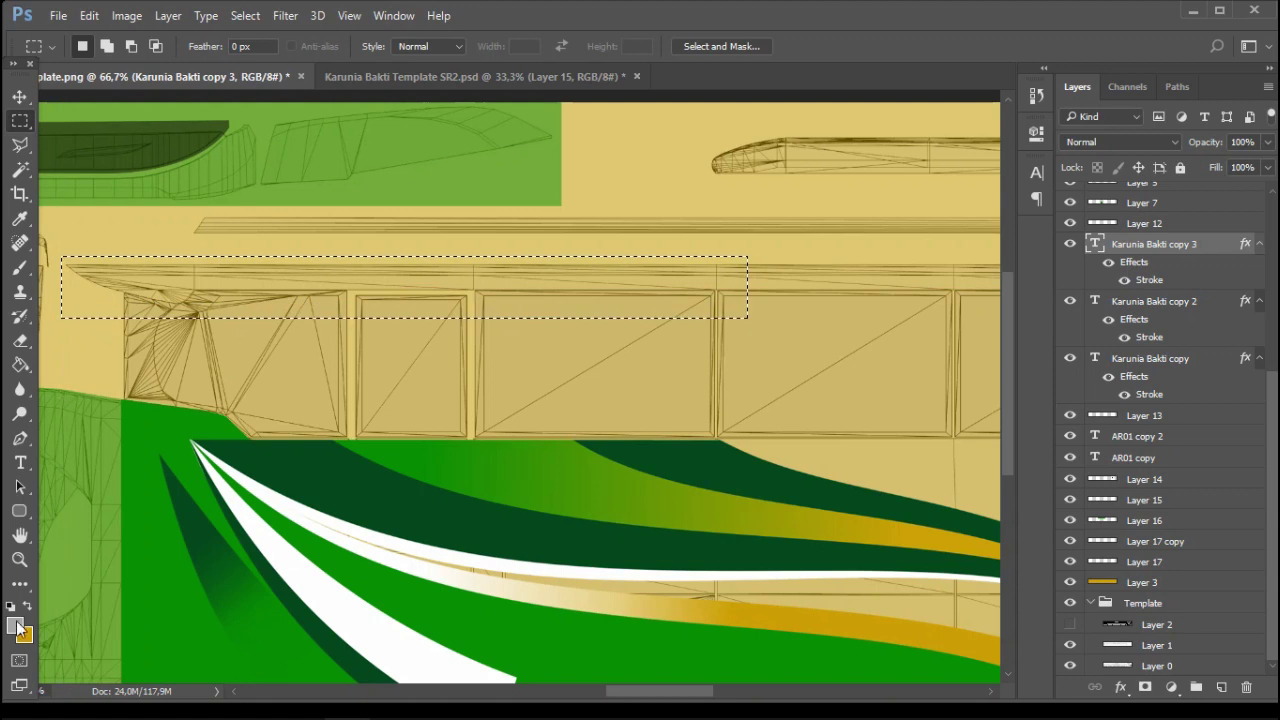
{"action": "left_click", "coordinate": [15, 625]}
{"action": "left_click", "coordinate": [151, 543]}
{"action": "key", "text": "Return"}
{"action": "left_click", "coordinate": [20, 364]}
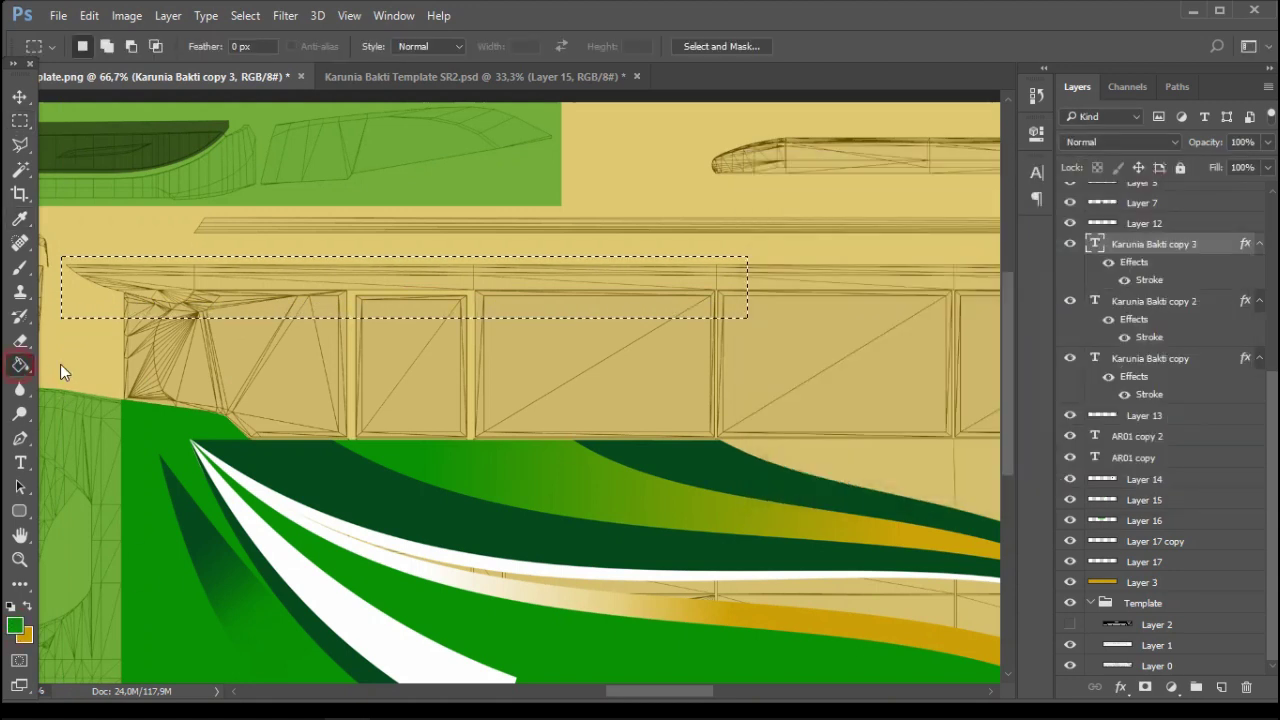
{"action": "left_click", "coordinate": [1221, 687]}
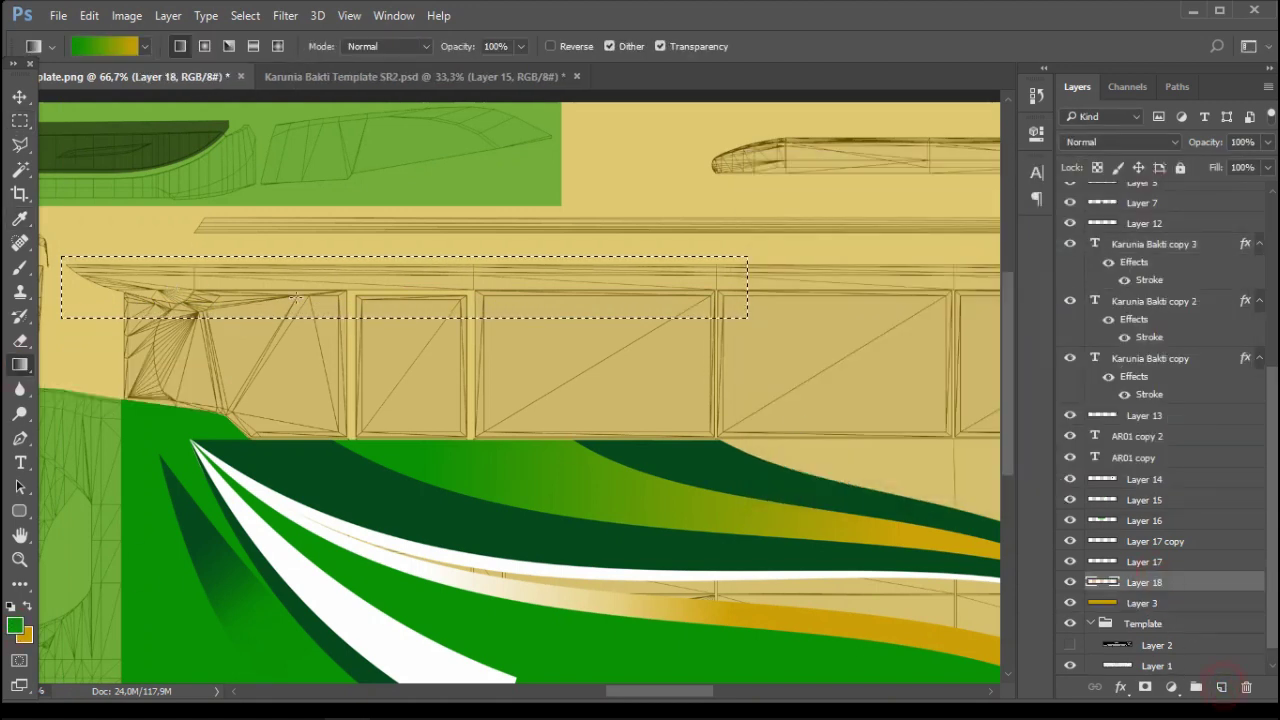
{"action": "left_click_drag", "start_coordinate": [558, 300], "coordinate": [556, 299]}
{"action": "key", "text": "ctrl+z"}
{"action": "left_click_drag", "start_coordinate": [450, 288], "coordinate": [687, 293]}
{"action": "key", "text": "ctrl+z"}
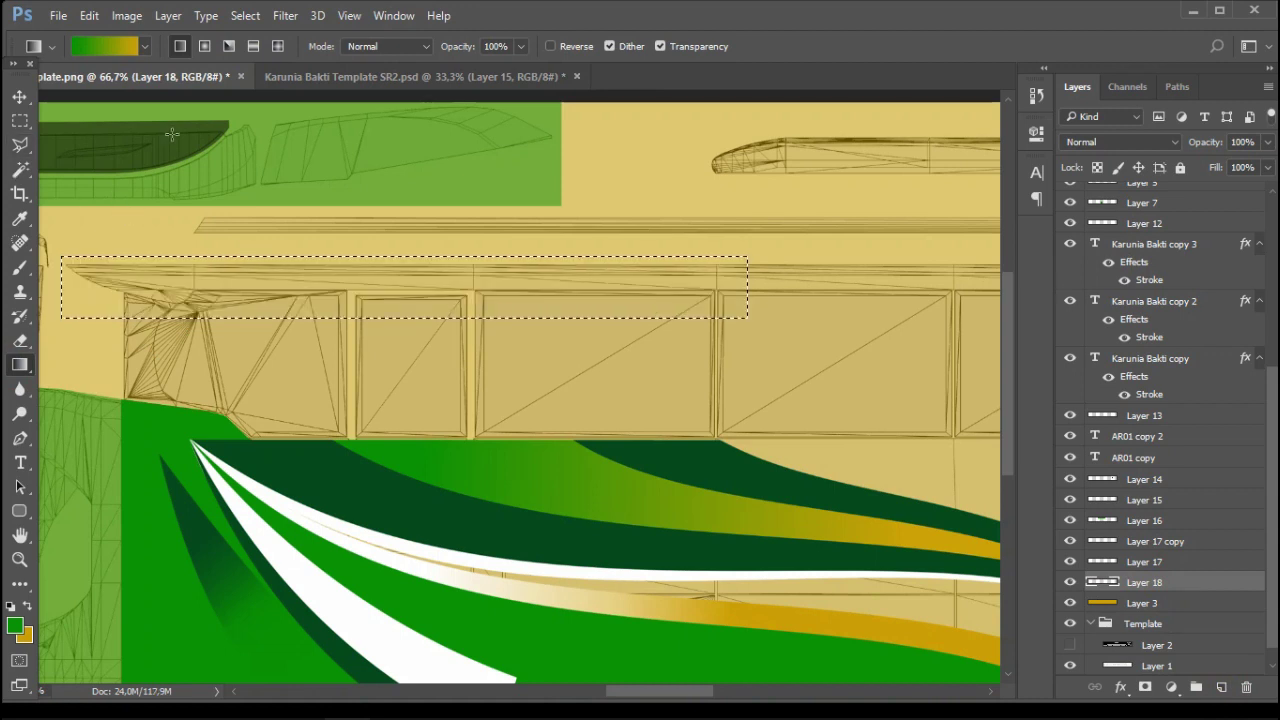
Fill the selected roof-edge strip with a green-to-transparent gradient fading away from the end panel, and clear the selection
{"action": "left_click", "coordinate": [145, 46]}
{"action": "left_click", "coordinate": [143, 48]}
{"action": "left_click_drag", "start_coordinate": [245, 298], "coordinate": [648, 302]}
{"action": "left_click", "coordinate": [20, 97]}
{"action": "left_click", "coordinate": [24, 120]}
{"action": "key", "text": "ctrl+d"}
{"action": "left_click", "coordinate": [21, 98]}
Preview the gold base layer at 100% opacity and set it back to 50%
{"action": "left_click", "coordinate": [724, 234]}
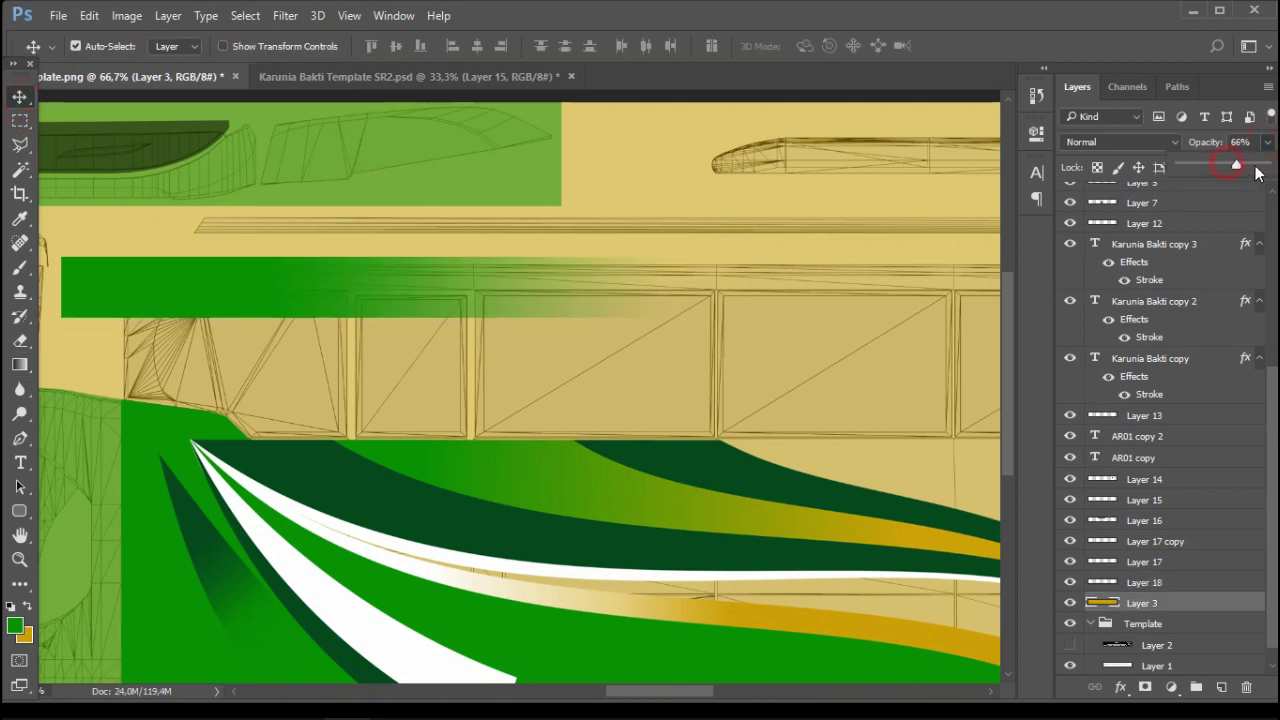
{"action": "left_click_drag", "start_coordinate": [1257, 173], "coordinate": [1270, 168]}
{"action": "left_click_drag", "start_coordinate": [538, 234], "coordinate": [698, 234]}
{"action": "left_click_drag", "start_coordinate": [417, 274], "coordinate": [692, 274]}
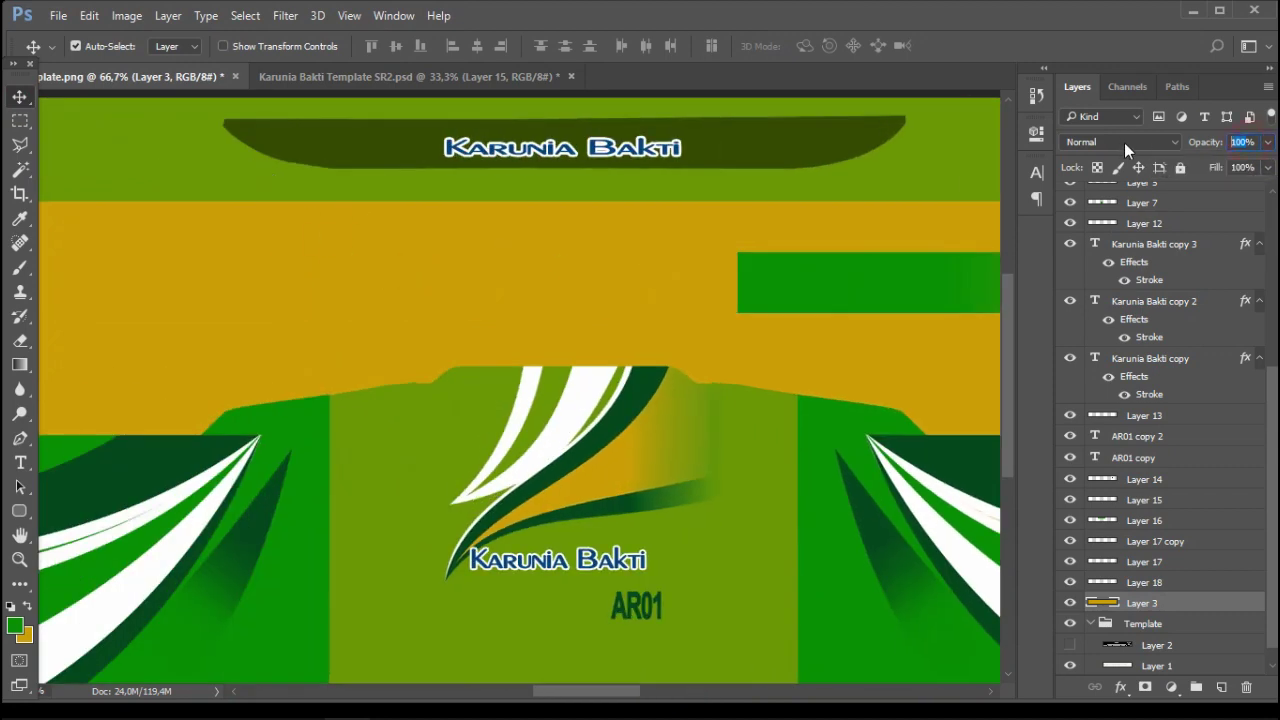
{"action": "type", "text": "50"}
{"action": "key", "text": "Return"}
Fill a rectangle across the top edge of the end window with solid green on a new layer, and clear the selection
{"action": "left_click", "coordinate": [21, 120]}
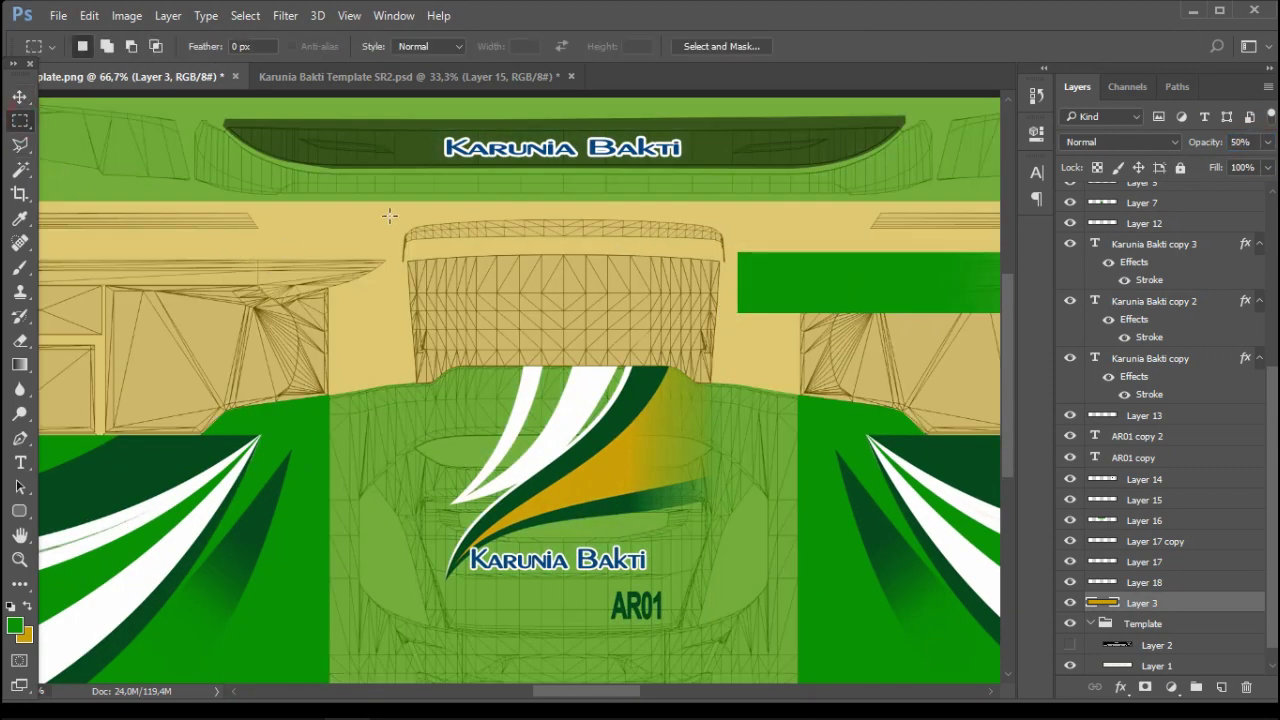
{"action": "left_click_drag", "start_coordinate": [485, 246], "coordinate": [733, 267]}
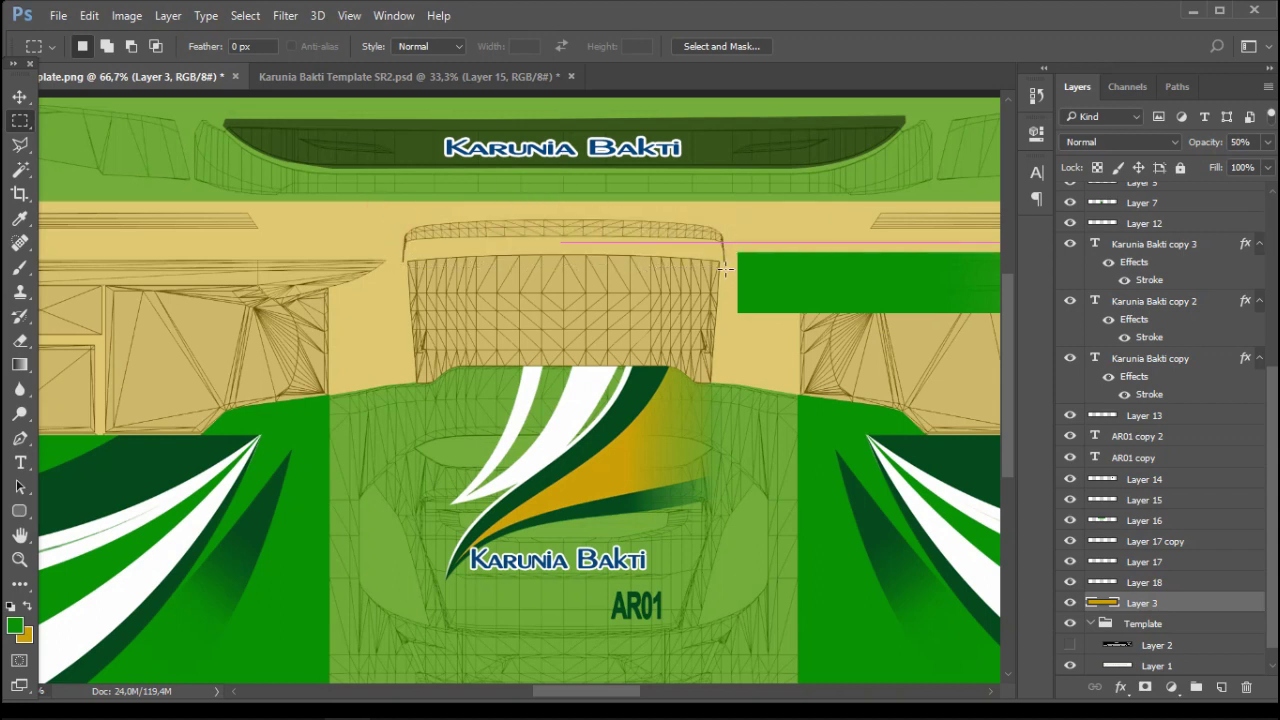
{"action": "right_click", "coordinate": [31, 368]}
{"action": "left_click", "coordinate": [120, 384]}
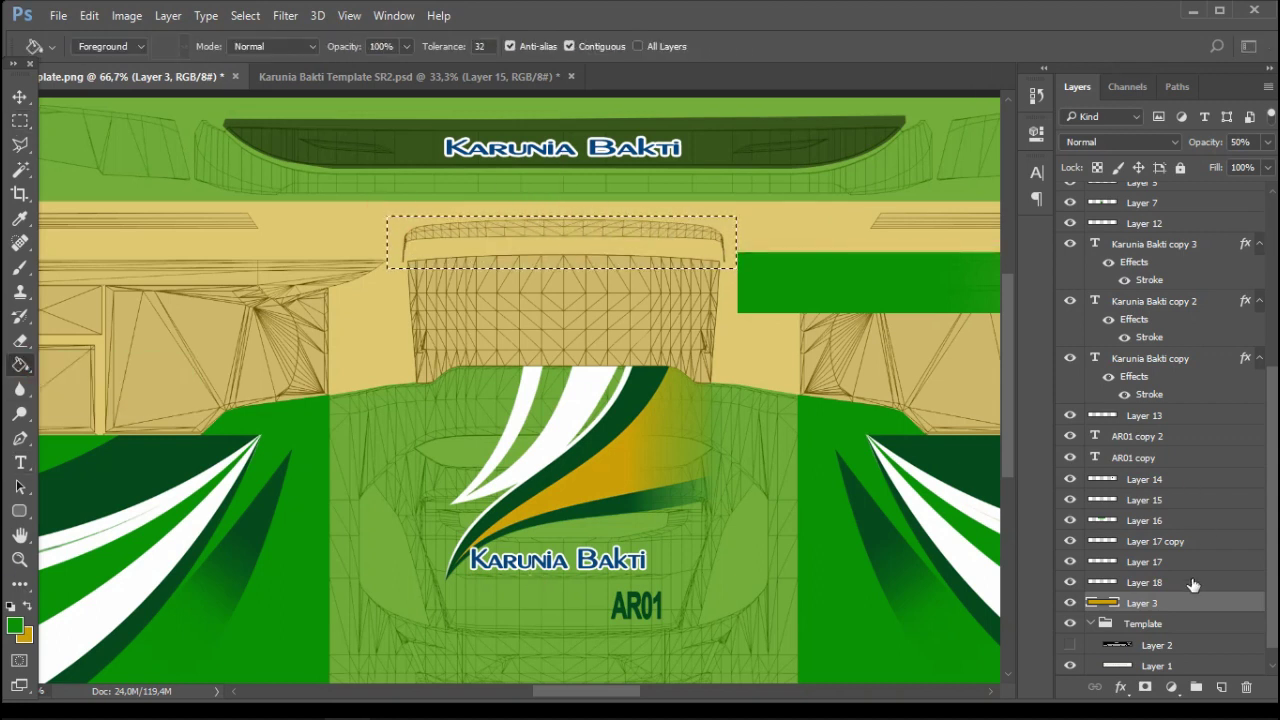
{"action": "left_click", "coordinate": [1220, 687]}
{"action": "left_click", "coordinate": [629, 251]}
{"action": "left_click", "coordinate": [20, 121]}
{"action": "left_click", "coordinate": [247, 159]}
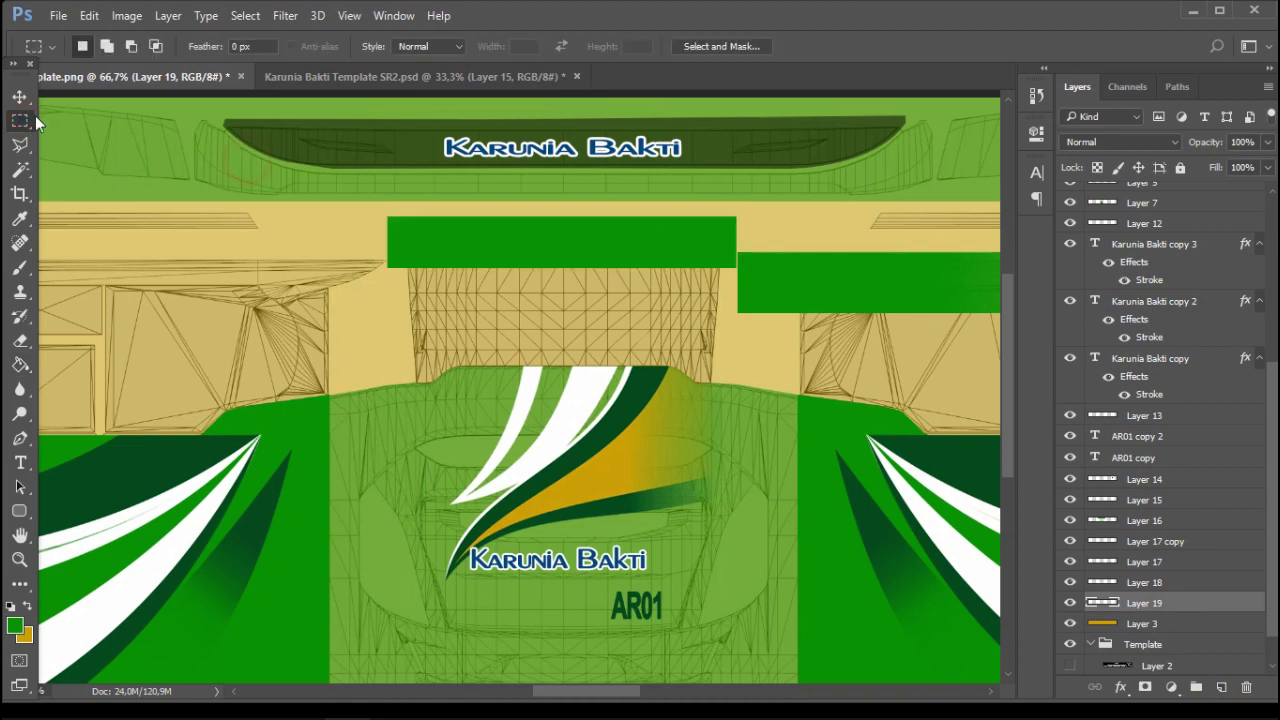
Duplicate the green gradient strip, flip the copy horizontally, and place it above the windows left of the end panel
{"action": "left_click", "coordinate": [20, 98]}
{"action": "left_click", "coordinate": [1140, 582]}
{"action": "right_click", "coordinate": [1140, 582]}
{"action": "left_click", "coordinate": [925, 105]}
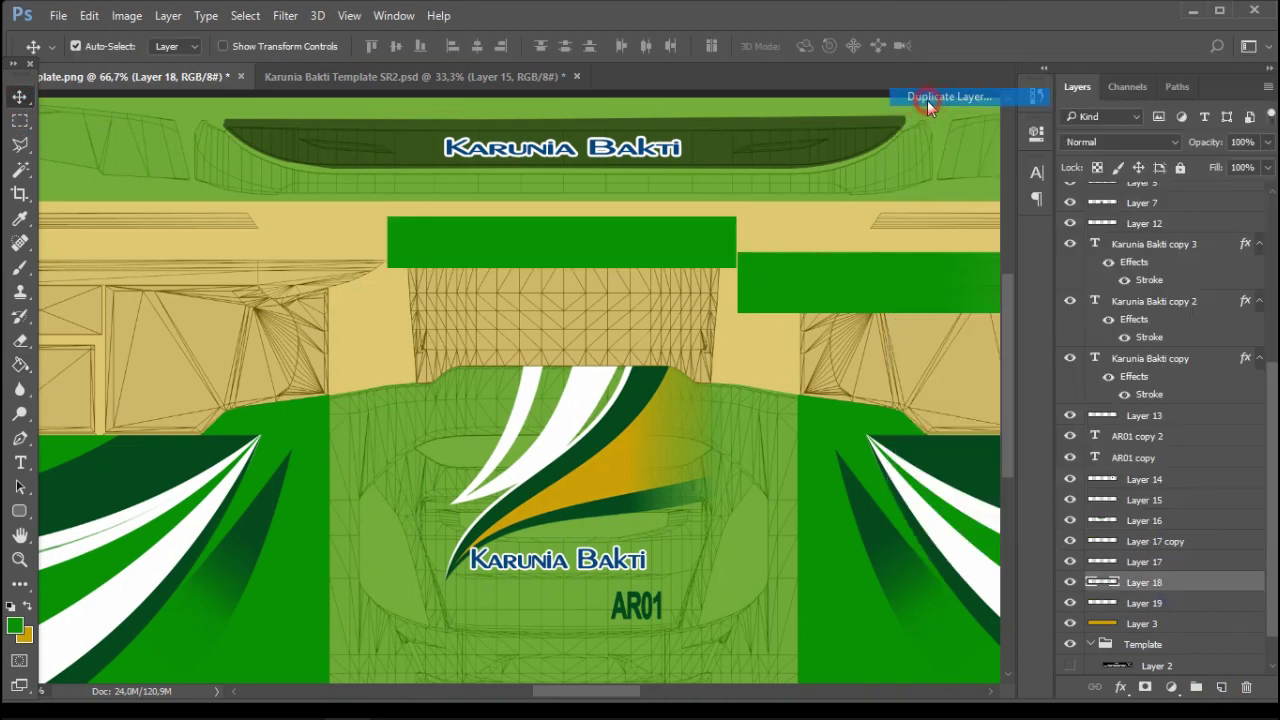
{"action": "left_click", "coordinate": [816, 208]}
{"action": "left_click_drag", "start_coordinate": [838, 284], "coordinate": [413, 269]}
{"action": "left_click", "coordinate": [88, 20]}
{"action": "left_click", "coordinate": [188, 414]}
{"action": "left_click", "coordinate": [412, 622]}
{"action": "left_click_drag", "start_coordinate": [560, 280], "coordinate": [347, 265]}
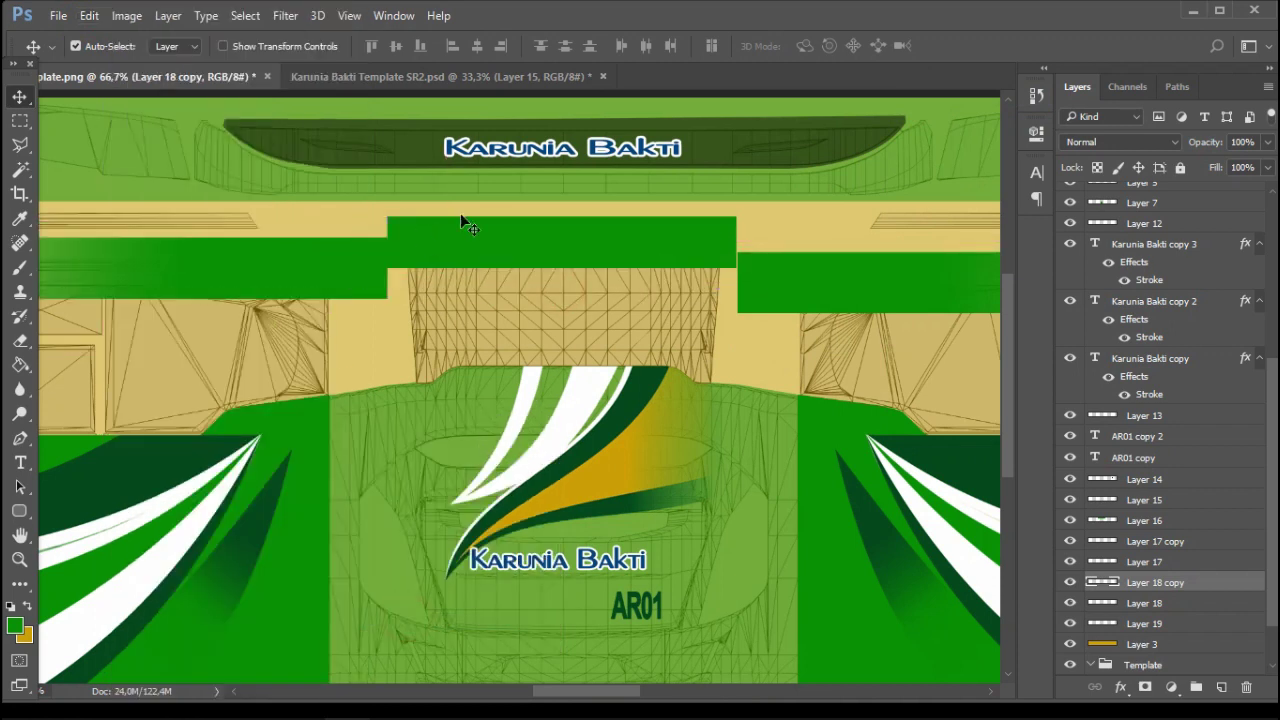
Compare the roof strips, sides and remaining parts of the PNG template with the SR2 reference artwork
{"action": "key", "text": "space"}
{"action": "left_click_drag", "start_coordinate": [500, 376], "coordinate": [1058, 294]}
{"action": "left_click_drag", "start_coordinate": [508, 302], "coordinate": [796, 404]}
{"action": "left_click_drag", "start_coordinate": [251, 251], "coordinate": [620, 243]}
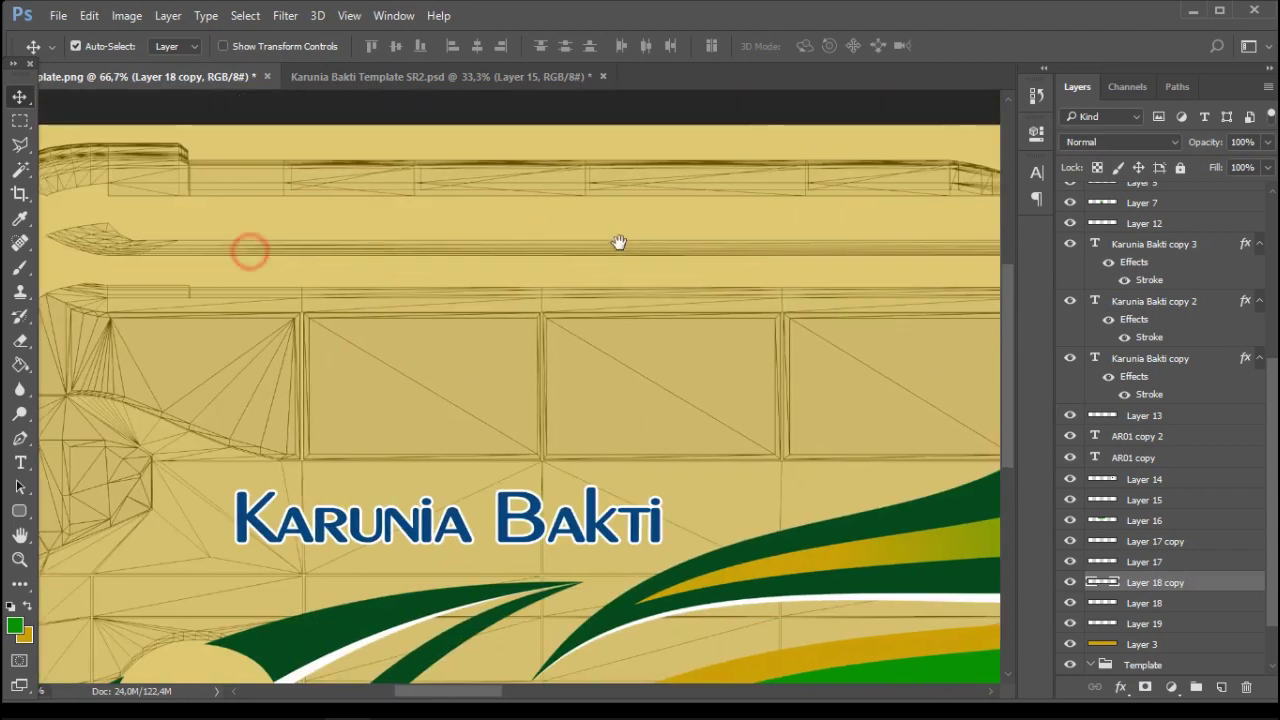
{"action": "left_click_drag", "start_coordinate": [369, 239], "coordinate": [493, 226]}
{"action": "left_click", "coordinate": [402, 76]}
{"action": "key", "text": "space"}
{"action": "left_click_drag", "start_coordinate": [606, 211], "coordinate": [596, 148]}
{"action": "key", "text": "space"}
{"action": "left_click_drag", "start_coordinate": [420, 328], "coordinate": [130, 378]}
{"action": "left_click_drag", "start_coordinate": [990, 445], "coordinate": [640, 404]}
{"action": "left_click_drag", "start_coordinate": [812, 455], "coordinate": [817, 551]}
{"action": "left_click_drag", "start_coordinate": [328, 249], "coordinate": [683, 394]}
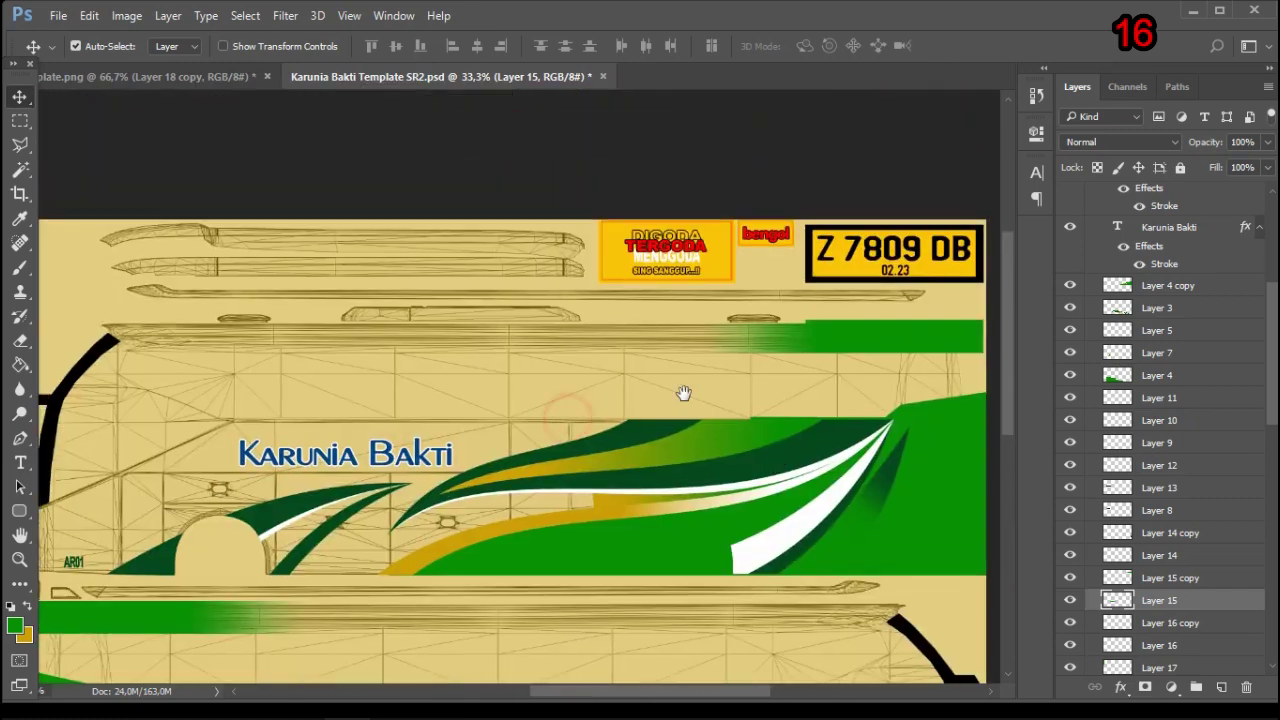
{"action": "left_click", "coordinate": [190, 74]}
{"action": "key", "text": "space"}
{"action": "left_click_drag", "start_coordinate": [543, 360], "coordinate": [780, 247]}
{"action": "left_click", "coordinate": [432, 77]}
{"action": "key", "text": "space"}
{"action": "left_click_drag", "start_coordinate": [433, 343], "coordinate": [745, 220]}
{"action": "left_click_drag", "start_coordinate": [494, 366], "coordinate": [552, 317]}
Inspect the PNG template's upper parts, switching the Layer 1 and Layer 0 template layers off and on
{"action": "left_click", "coordinate": [216, 77]}
{"action": "key", "text": "space"}
{"action": "left_click_drag", "start_coordinate": [386, 349], "coordinate": [563, 317]}
{"action": "left_click_drag", "start_coordinate": [820, 318], "coordinate": [463, 249]}
{"action": "left_click_drag", "start_coordinate": [675, 209], "coordinate": [376, 296]}
{"action": "left_click_drag", "start_coordinate": [560, 270], "coordinate": [340, 342]}
{"action": "scroll", "coordinate": [1085, 600], "scroll_direction": "down", "scroll_amount": 3}
{"action": "left_click", "coordinate": [1071, 648]}
{"action": "left_click", "coordinate": [1071, 648]}
{"action": "left_click_drag", "start_coordinate": [250, 312], "coordinate": [609, 386]}
{"action": "left_click", "coordinate": [1068, 668]}
{"action": "left_click", "coordinate": [1069, 668]}
{"action": "left_click_drag", "start_coordinate": [803, 321], "coordinate": [200, 374]}
{"action": "left_click_drag", "start_coordinate": [860, 308], "coordinate": [300, 331]}
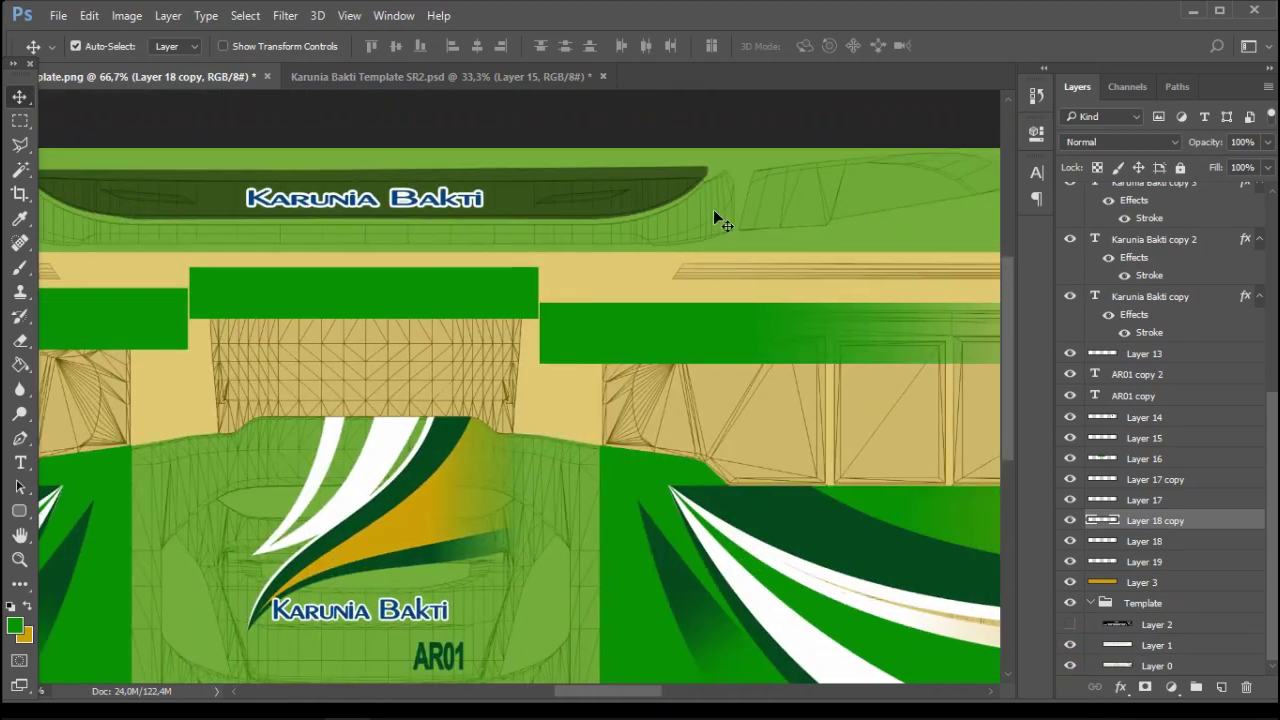
Set the upper green strip, the gold base and the green end panel's layer to 100% opacity
{"action": "left_click", "coordinate": [713, 209]}
{"action": "key", "text": "5"}
{"action": "left_click_drag", "start_coordinate": [1225, 170], "coordinate": [1266, 164]}
{"action": "left_click", "coordinate": [800, 284]}
{"action": "left_click", "coordinate": [480, 498]}
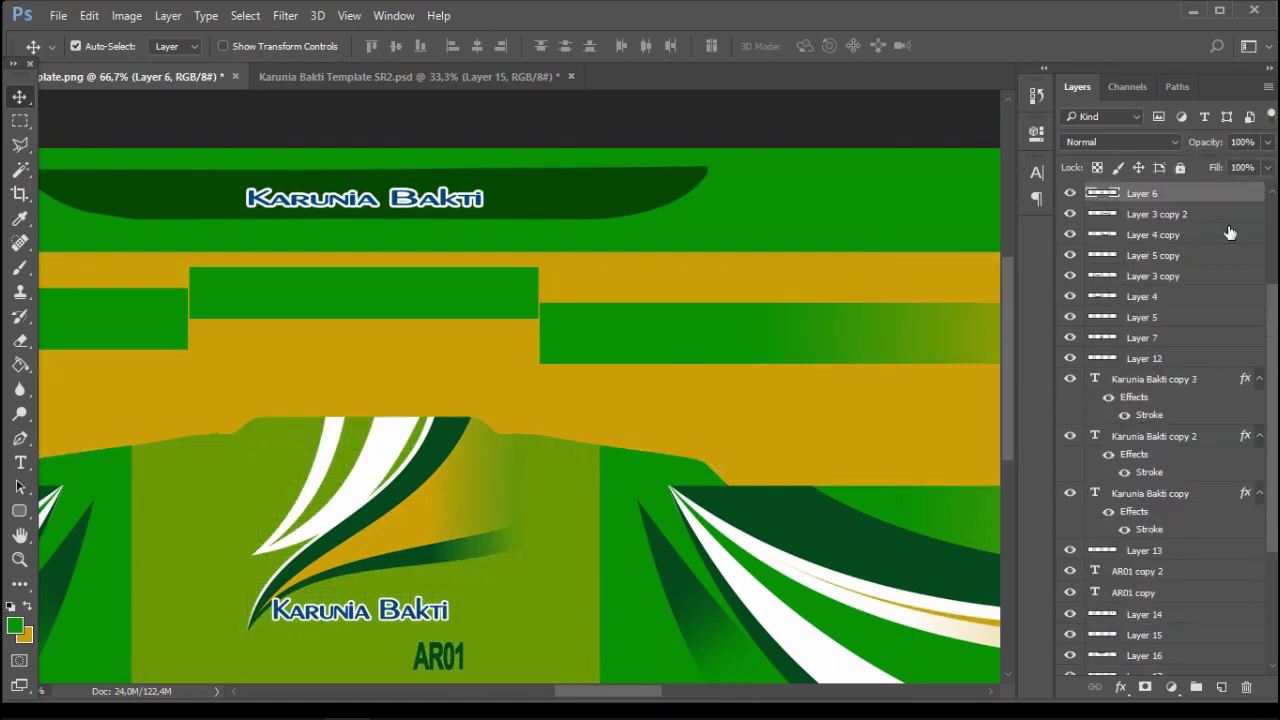
{"action": "left_click", "coordinate": [587, 554]}
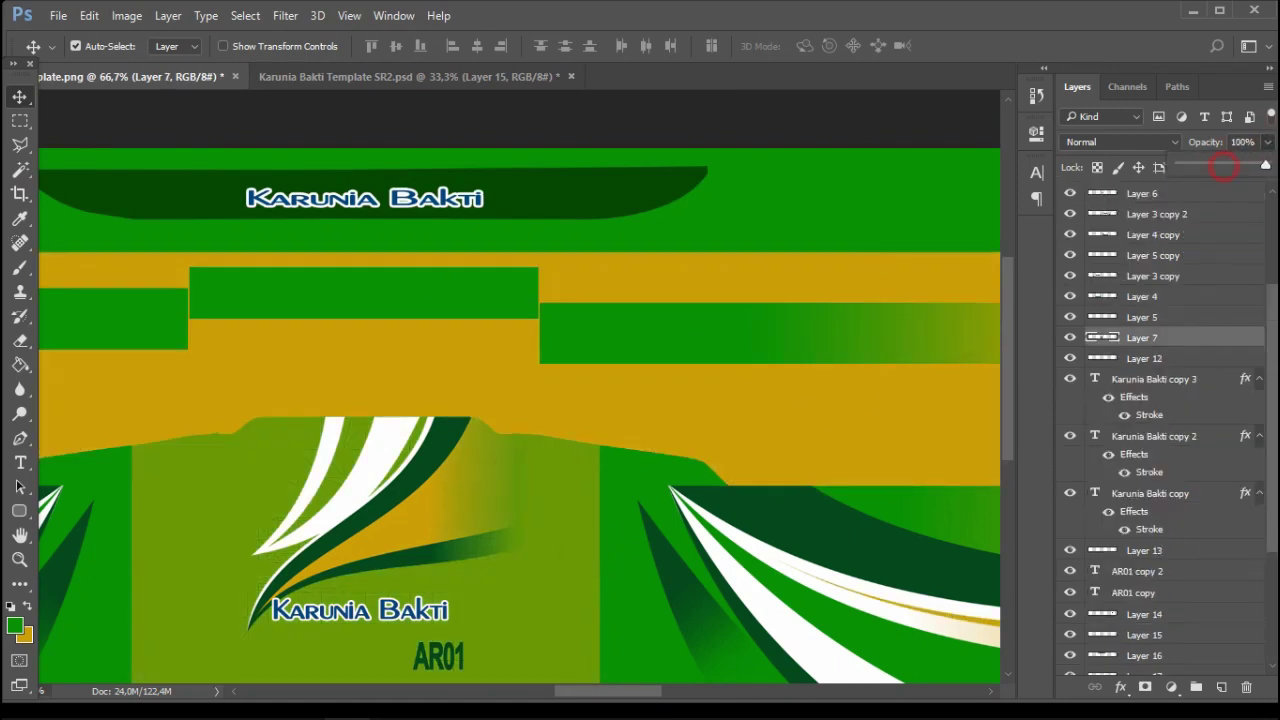
{"action": "left_click", "coordinate": [722, 392]}
Select all artwork layers down to the gold Layer 3 and set their opacity to 100%
{"action": "scroll", "coordinate": [1134, 252], "scroll_direction": "up", "scroll_amount": 3}
{"action": "left_click_drag", "start_coordinate": [1270, 357], "coordinate": [1271, 430]}
{"action": "left_click", "coordinate": [1178, 201]}
{"action": "left_click", "coordinate": [1163, 591], "text": "shift"}
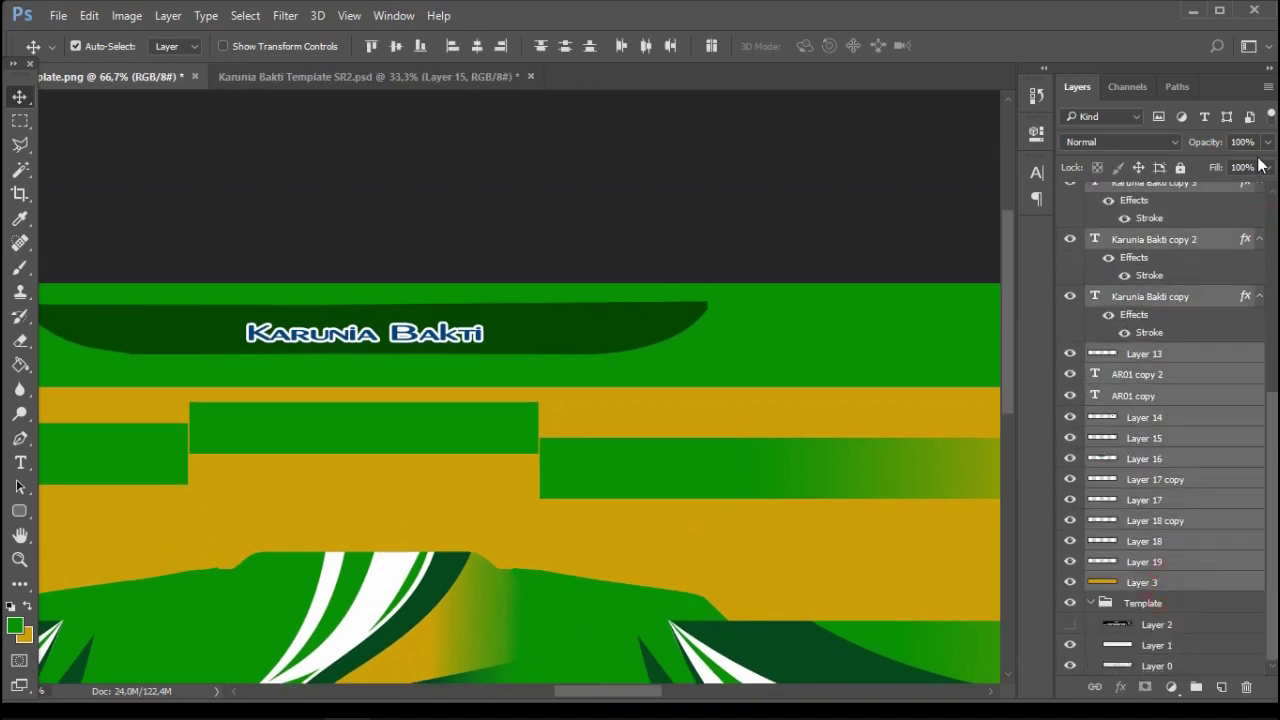
{"action": "left_click_drag", "start_coordinate": [1182, 163], "coordinate": [1276, 184]}
Review the complete livery at full opacity, from the end panel to the far end of the template
{"action": "key", "text": "m"}
{"action": "key", "text": "ctrl+minus"}
{"action": "key", "text": "ctrl+minus"}
{"action": "key", "text": "ctrl+minus"}
{"action": "key", "text": "ctrl+minus"}
{"action": "key", "text": "ctrl+minus"}
{"action": "key", "text": "ctrl+minus"}
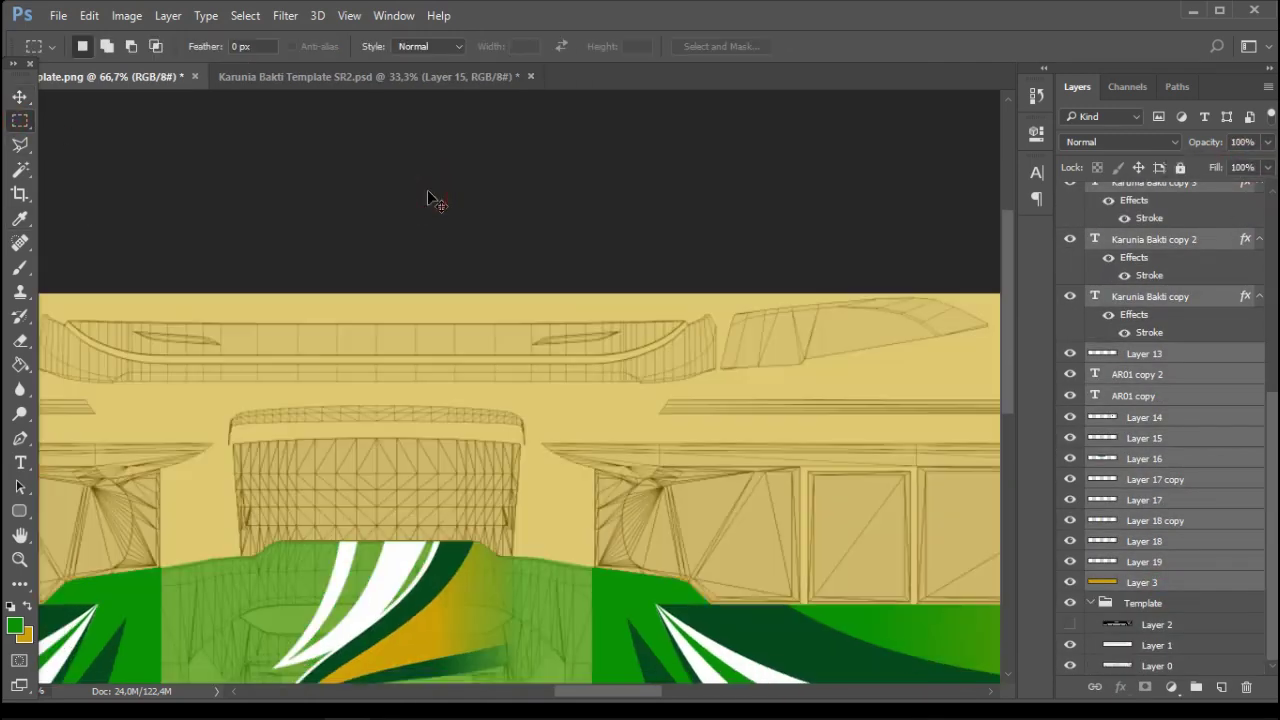
{"action": "key", "text": "ctrl+plus"}
{"action": "key", "text": "ctrl+plus"}
{"action": "key", "text": "ctrl+plus"}
{"action": "key", "text": "ctrl+plus"}
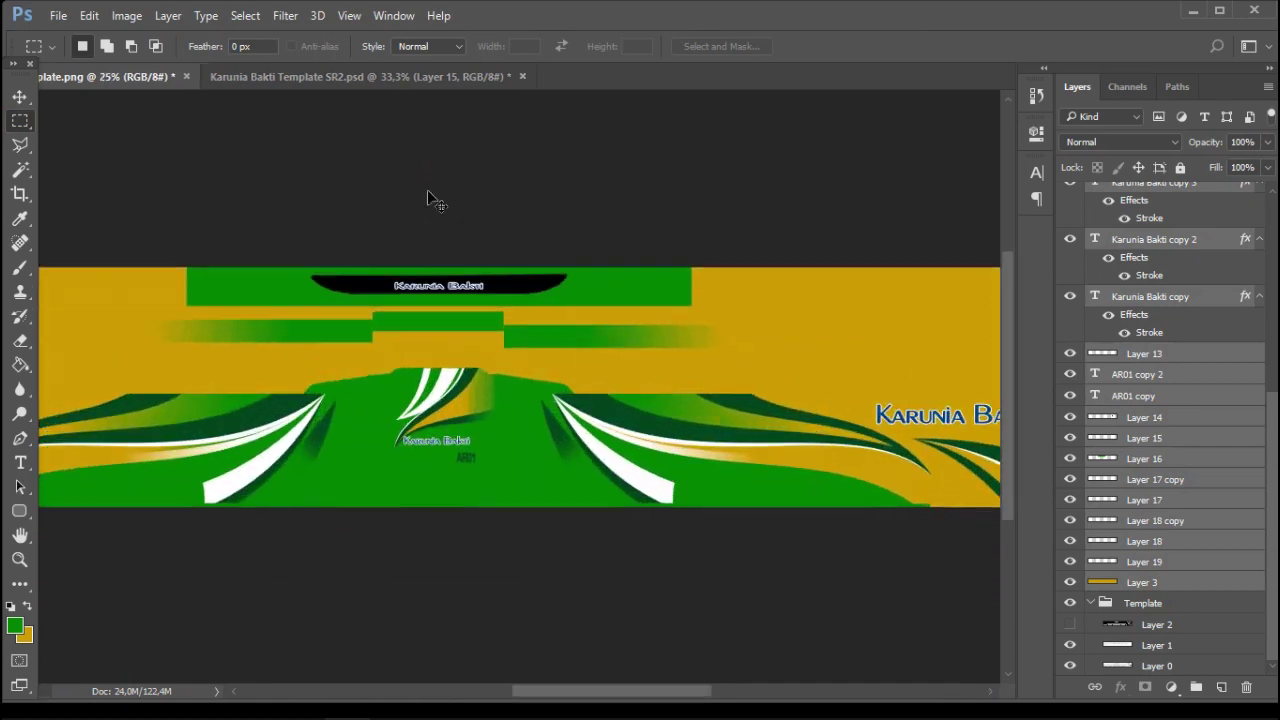
{"action": "scroll", "coordinate": [543, 380], "scroll_direction": "right", "scroll_amount": 10}
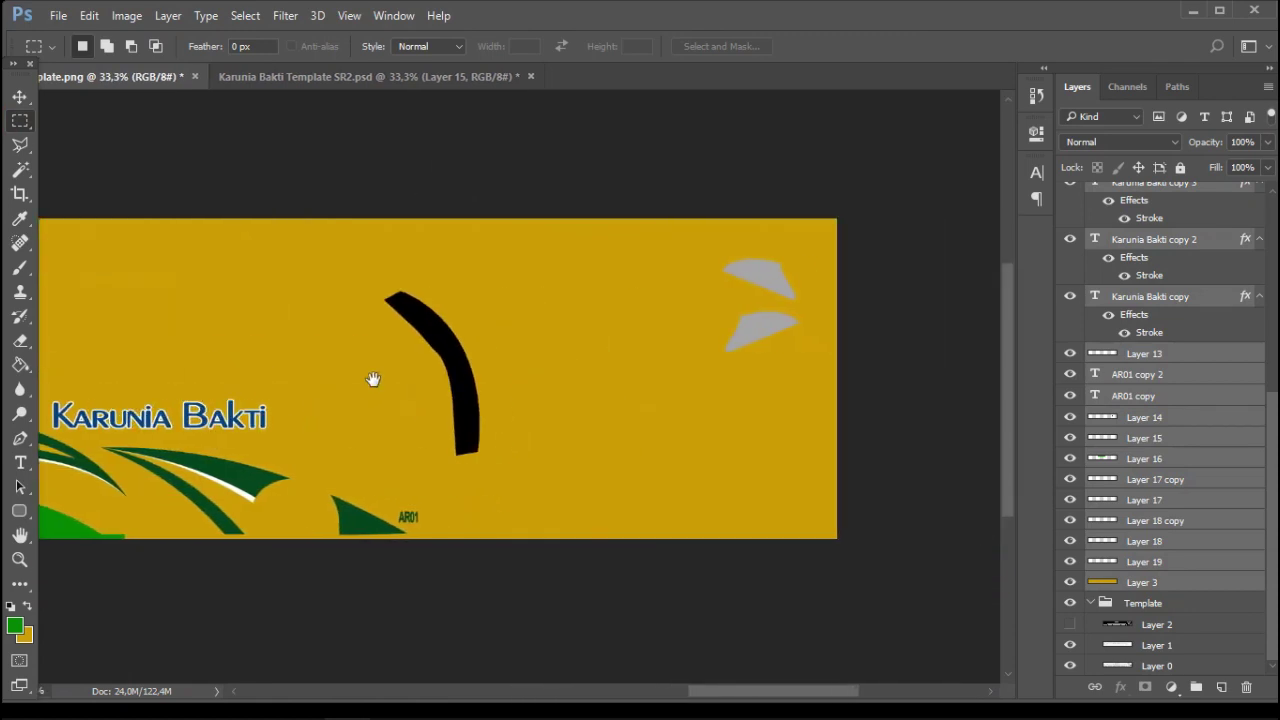
Set the gold base layer's opacity to 50% to expose the mirror part wireframes
{"action": "key", "text": "v"}
{"action": "left_click", "coordinate": [722, 382]}
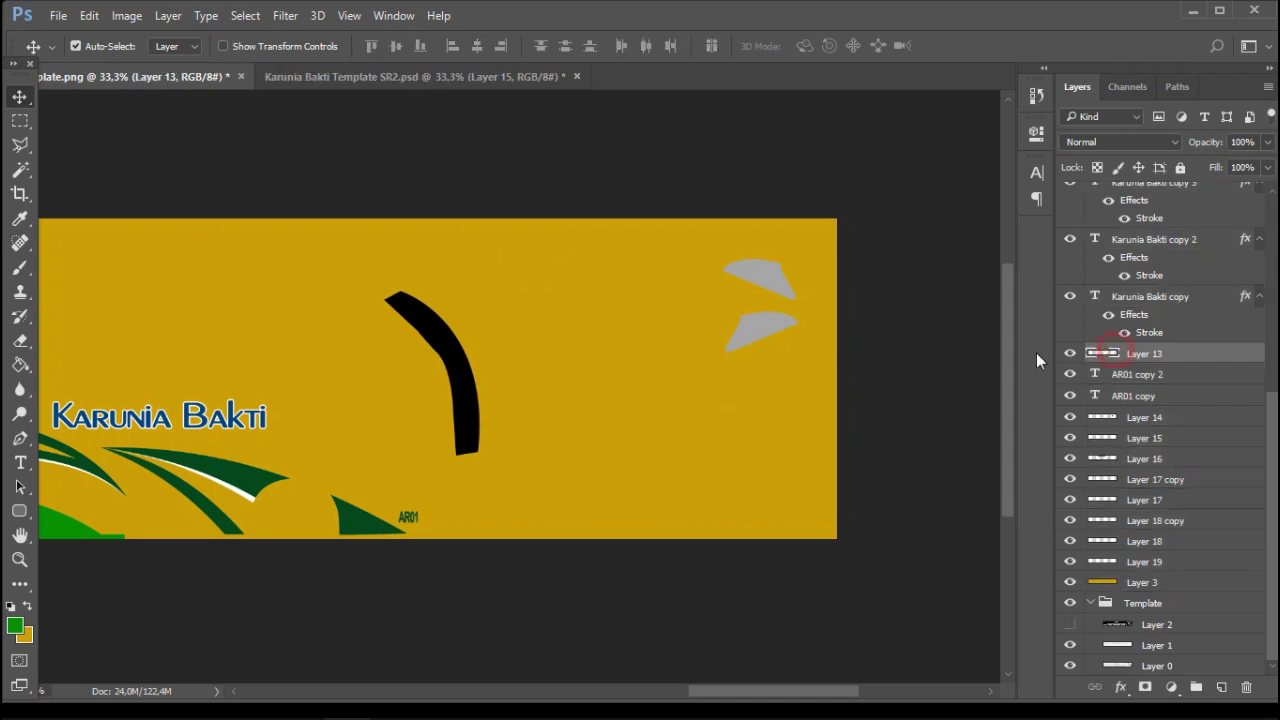
{"action": "type", "text": "50"}
{"action": "key", "text": "Return"}
{"action": "key", "text": "ctrl+plus"}
{"action": "key", "text": "ctrl+plus"}
{"action": "key", "text": "ctrl+plus"}
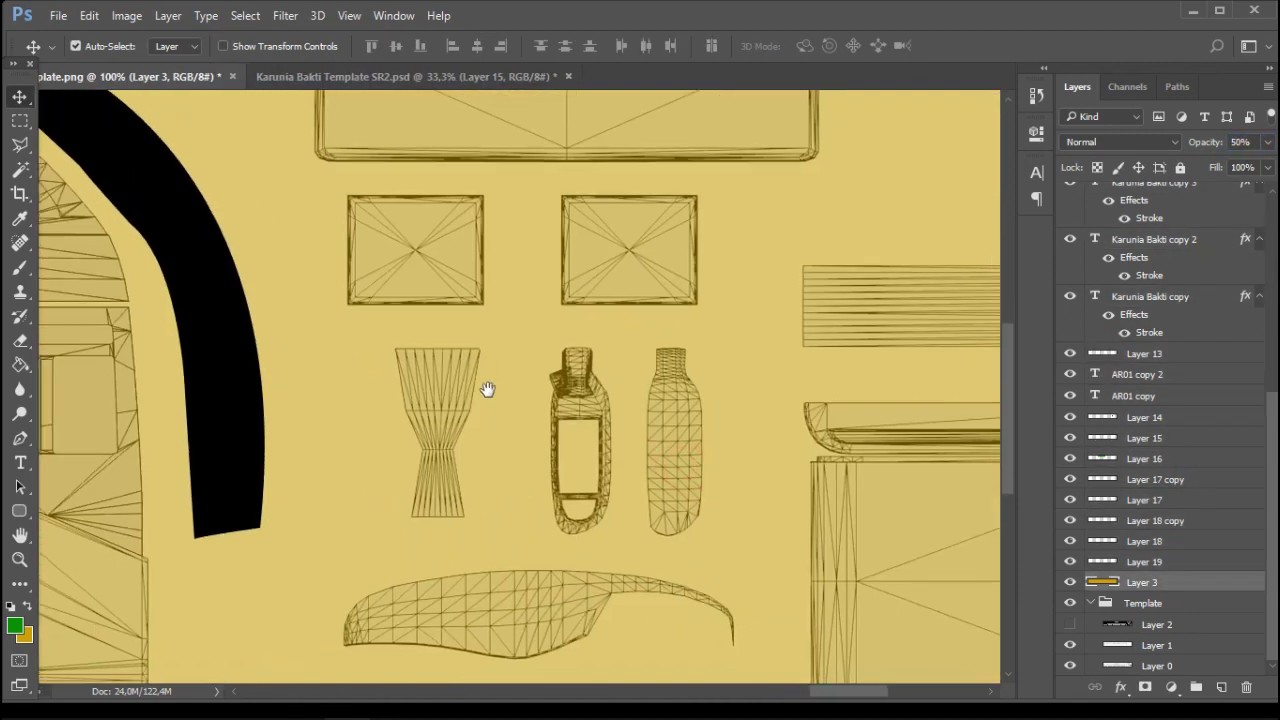
Fill a rectangle over the mirror part with the glass cut-out in black on a new layer
{"action": "key", "text": "m"}
{"action": "left_click_drag", "start_coordinate": [542, 345], "coordinate": [620, 537]}
{"action": "key", "text": "ctrl+d"}
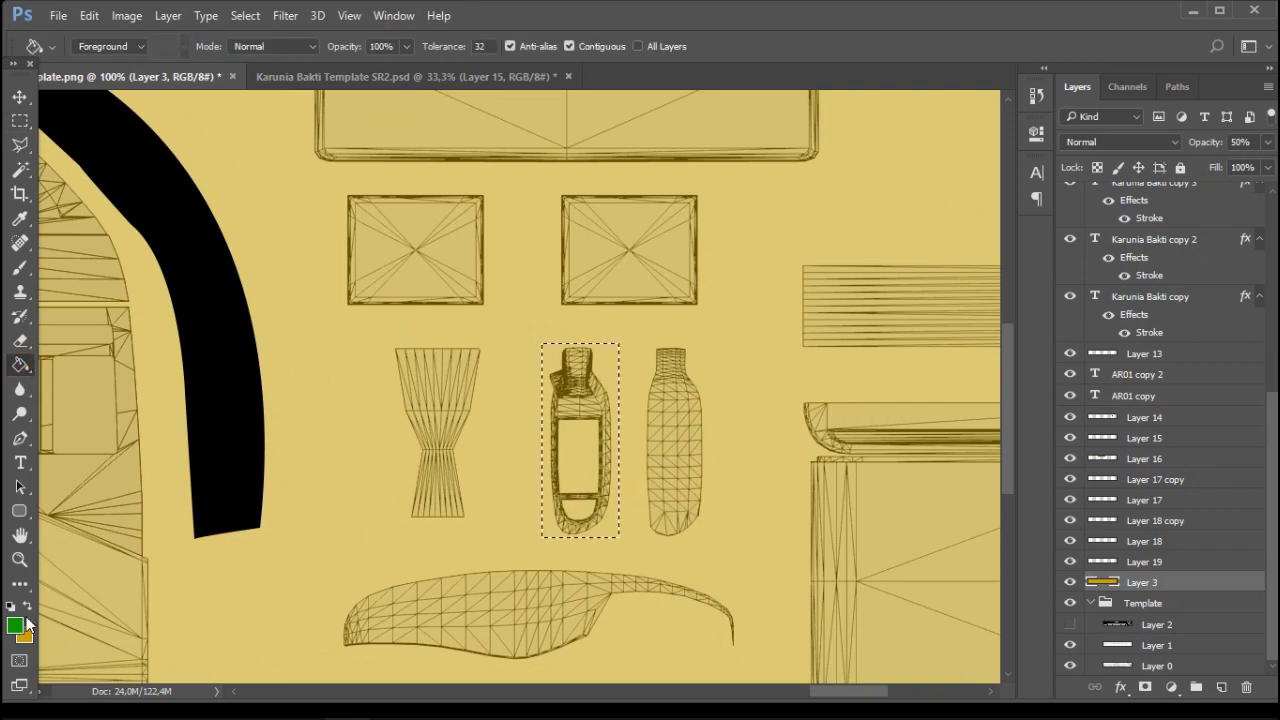
{"action": "left_click", "coordinate": [15, 625]}
{"action": "left_click_drag", "start_coordinate": [843, 343], "coordinate": [880, 456]}
{"action": "left_click", "coordinate": [1181, 204]}
{"action": "left_click", "coordinate": [572, 410]}
{"action": "key", "text": "ctrl+z"}
{"action": "left_click", "coordinate": [1221, 687]}
{"action": "key", "text": "alt+BackSpace"}
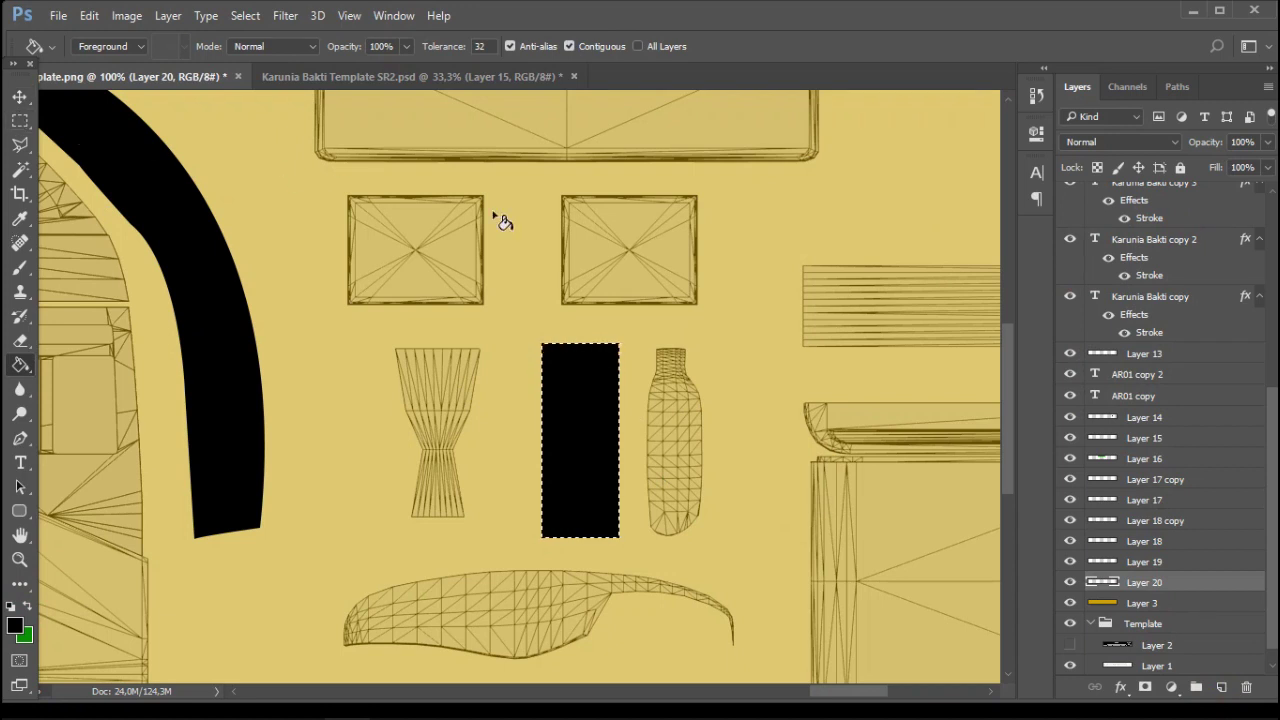
Fill a rectangle over the mirror back part beside the black one with the livery green, and clear the selection
{"action": "key", "text": "m"}
{"action": "left_click_drag", "start_coordinate": [635, 340], "coordinate": [710, 542]}
{"action": "left_click", "coordinate": [20, 365]}
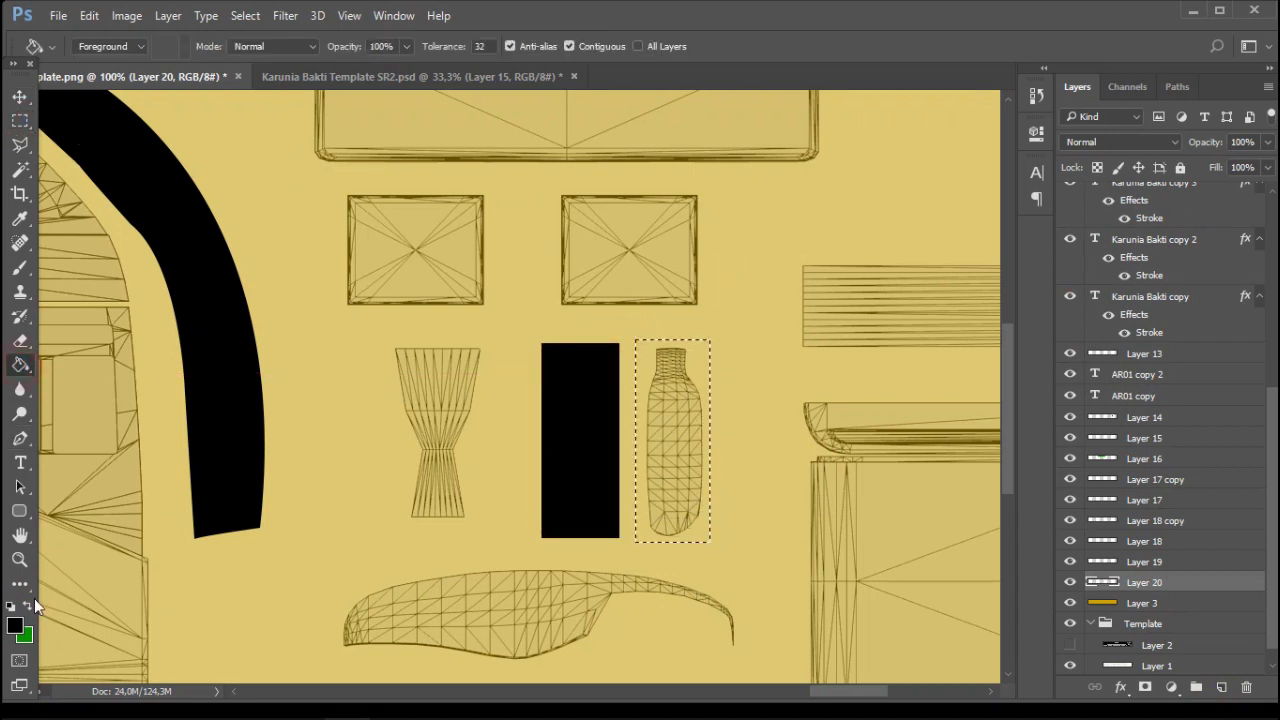
{"action": "left_click", "coordinate": [673, 403]}
{"action": "key", "text": "m"}
{"action": "left_click", "coordinate": [503, 283]}
Fill a rectangle over the hourglass-shaped part beside the mirrors with the livery green, and clear the selection
{"action": "scroll", "coordinate": [591, 283], "scroll_direction": "down", "scroll_amount": 3}
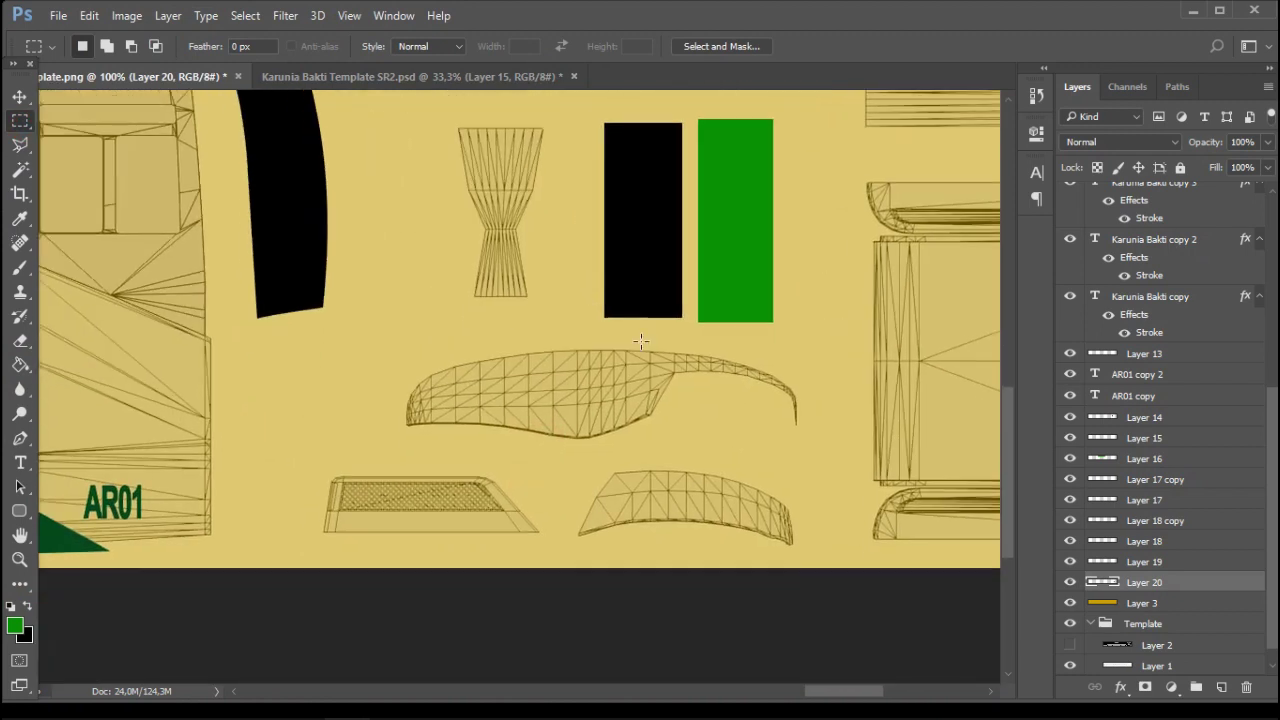
{"action": "left_click_drag", "start_coordinate": [703, 363], "coordinate": [642, 429]}
{"action": "left_click_drag", "start_coordinate": [392, 186], "coordinate": [470, 376]}
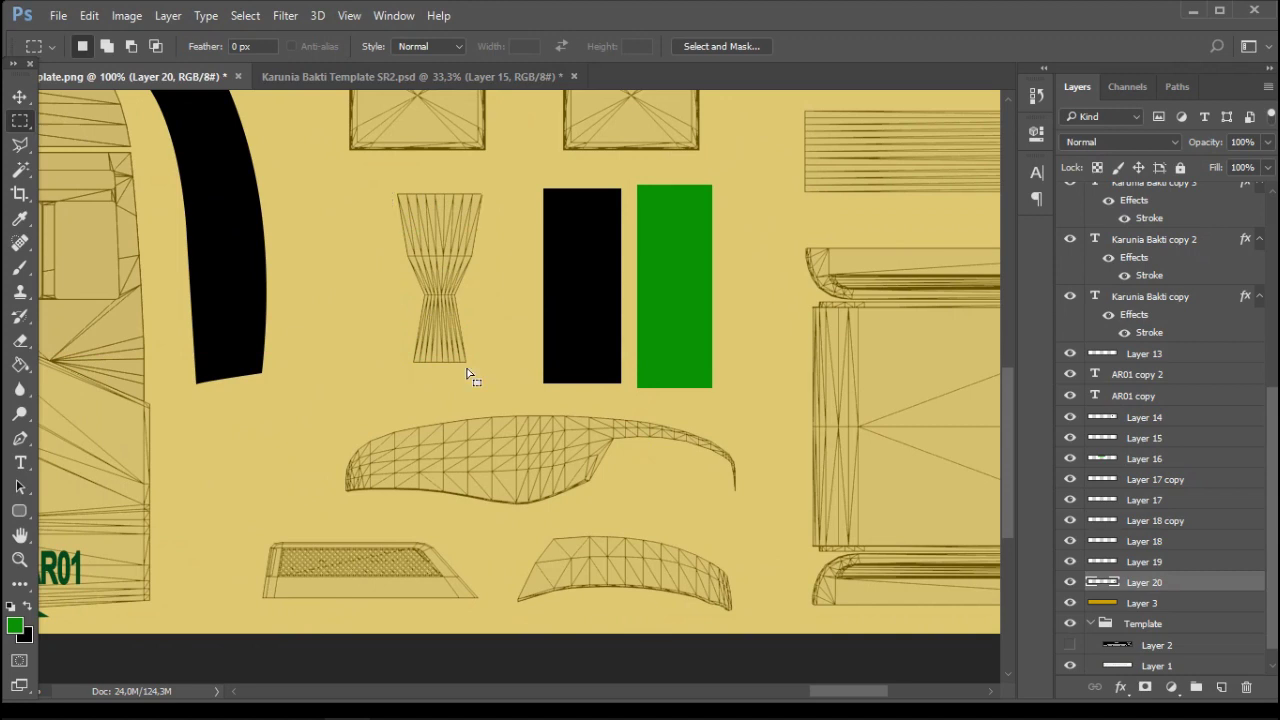
{"action": "left_click", "coordinate": [21, 367]}
{"action": "left_click", "coordinate": [432, 318]}
{"action": "mouse_move", "coordinate": [466, 214]}
{"action": "left_mouse_down"}
{"action": "mouse_move", "coordinate": [546, 343]}
{"action": "mouse_move", "coordinate": [342, 448]}
{"action": "left_mouse_up"}
{"action": "left_click", "coordinate": [20, 120]}
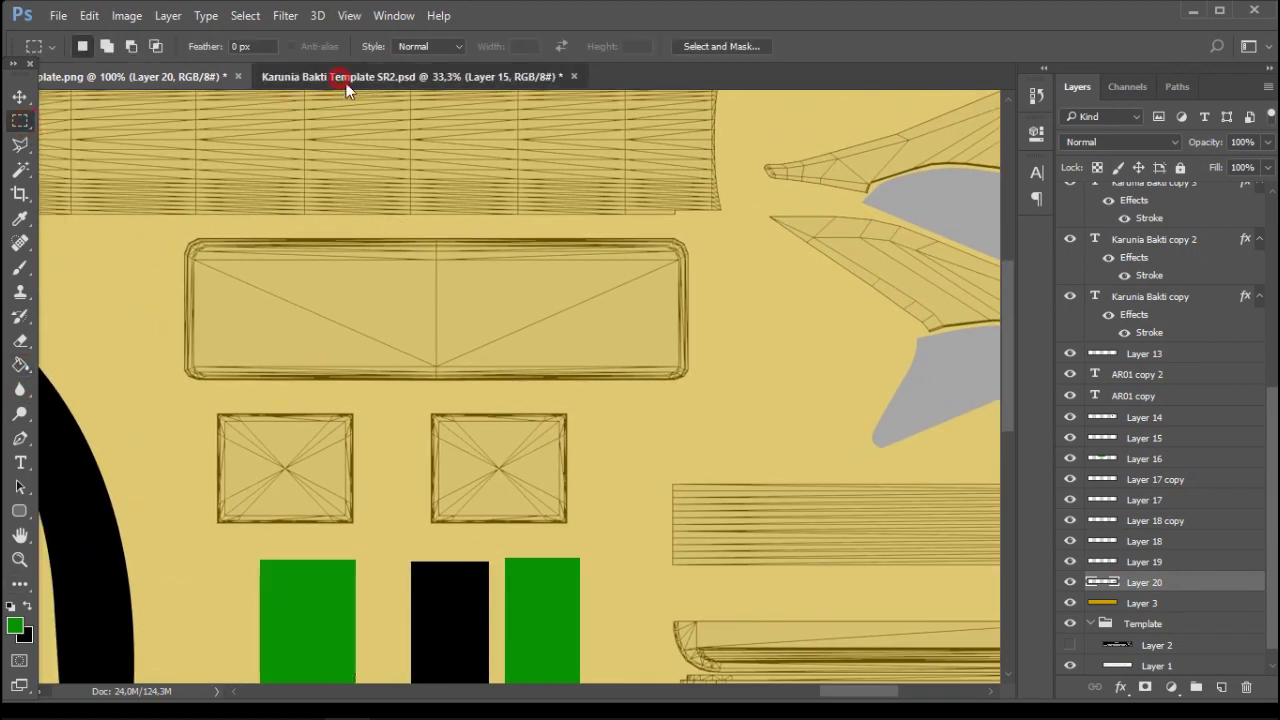
Check the number plate in the SR2 document, and fill a rectangle over the NRS number plate part in black on a new layer
{"action": "left_click", "coordinate": [343, 77]}
{"action": "left_click_drag", "start_coordinate": [516, 409], "coordinate": [218, 487]}
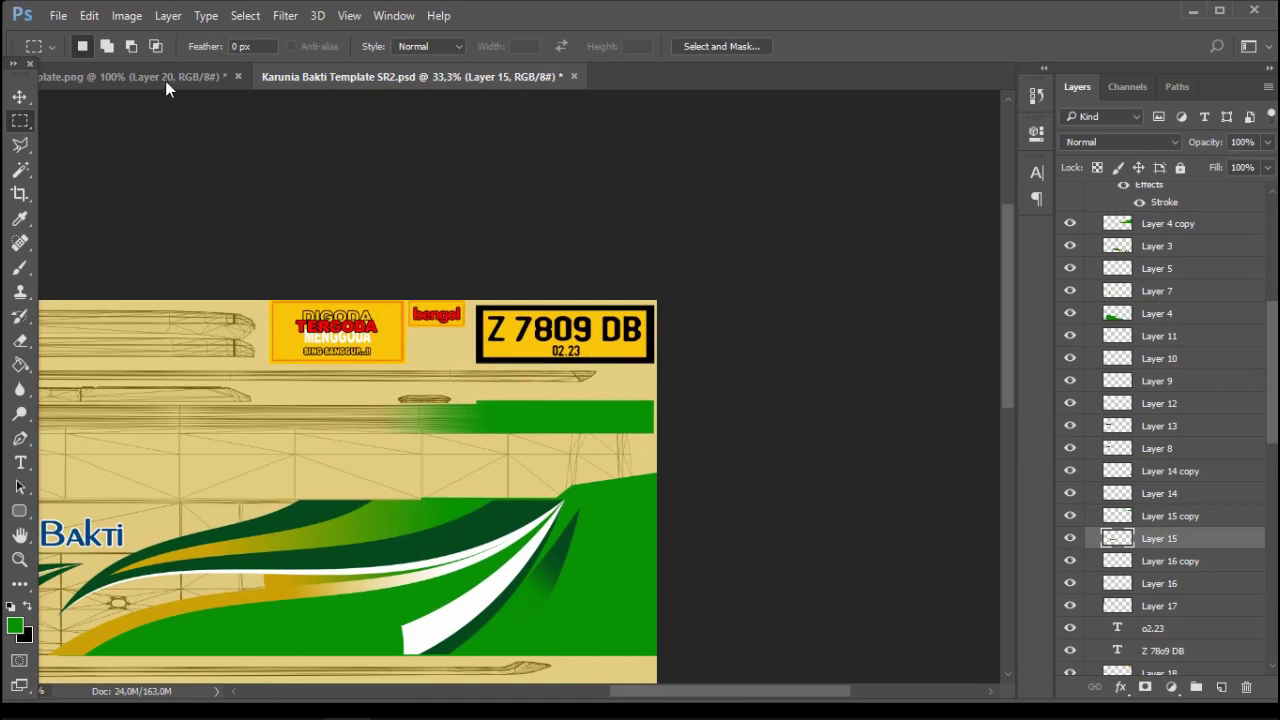
{"action": "left_click", "coordinate": [150, 77]}
{"action": "left_click_drag", "start_coordinate": [184, 238], "coordinate": [497, 382]}
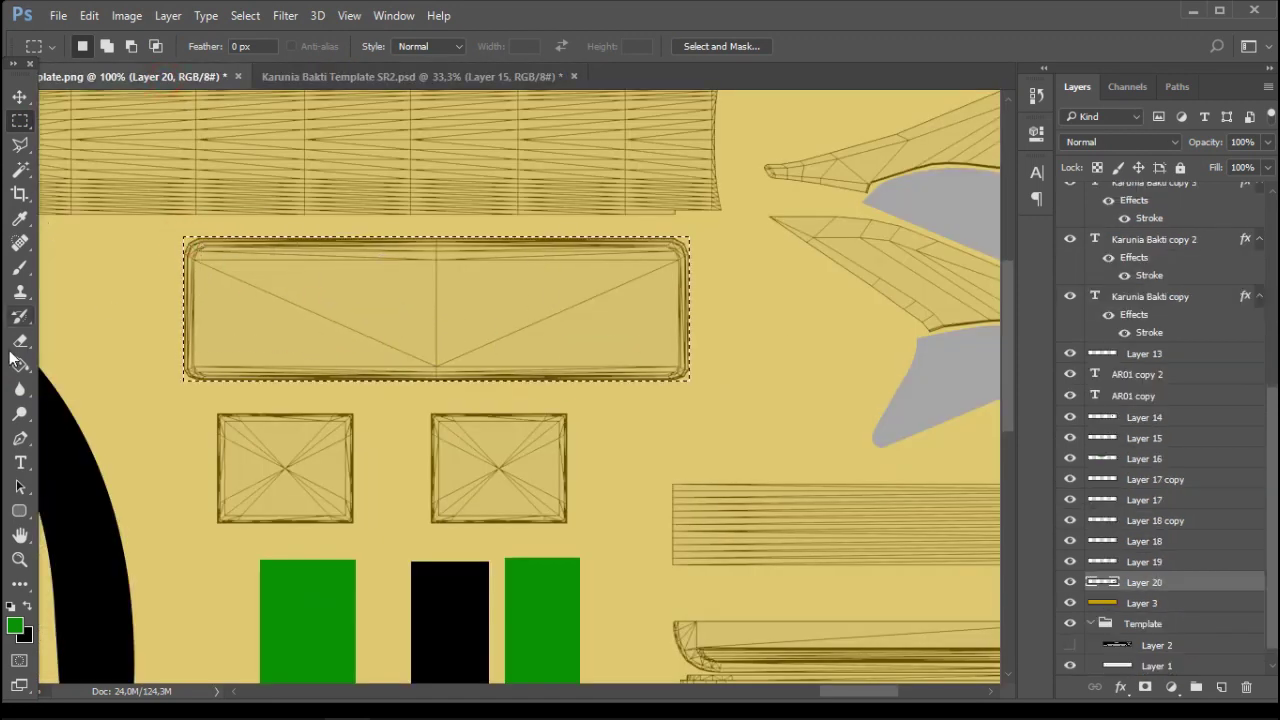
{"action": "left_click", "coordinate": [18, 362]}
{"action": "left_click", "coordinate": [1141, 603]}
{"action": "left_click", "coordinate": [1221, 687]}
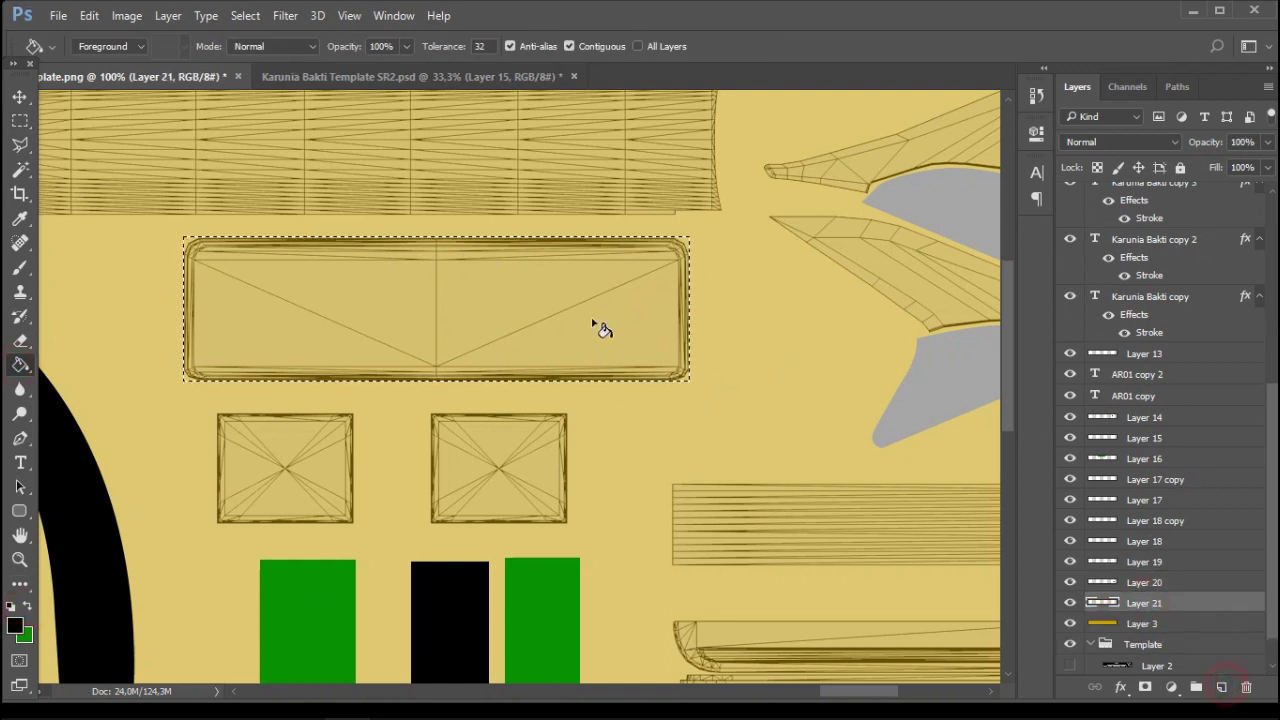
{"action": "left_click", "coordinate": [588, 320]}
{"action": "key", "text": "m"}
{"action": "left_click", "coordinate": [354, 203]}
Set the plate layer's opacity to 50% and fill a smaller rectangle inside the plate's border with yellow, leaving a black frame
{"action": "type", "text": "50"}
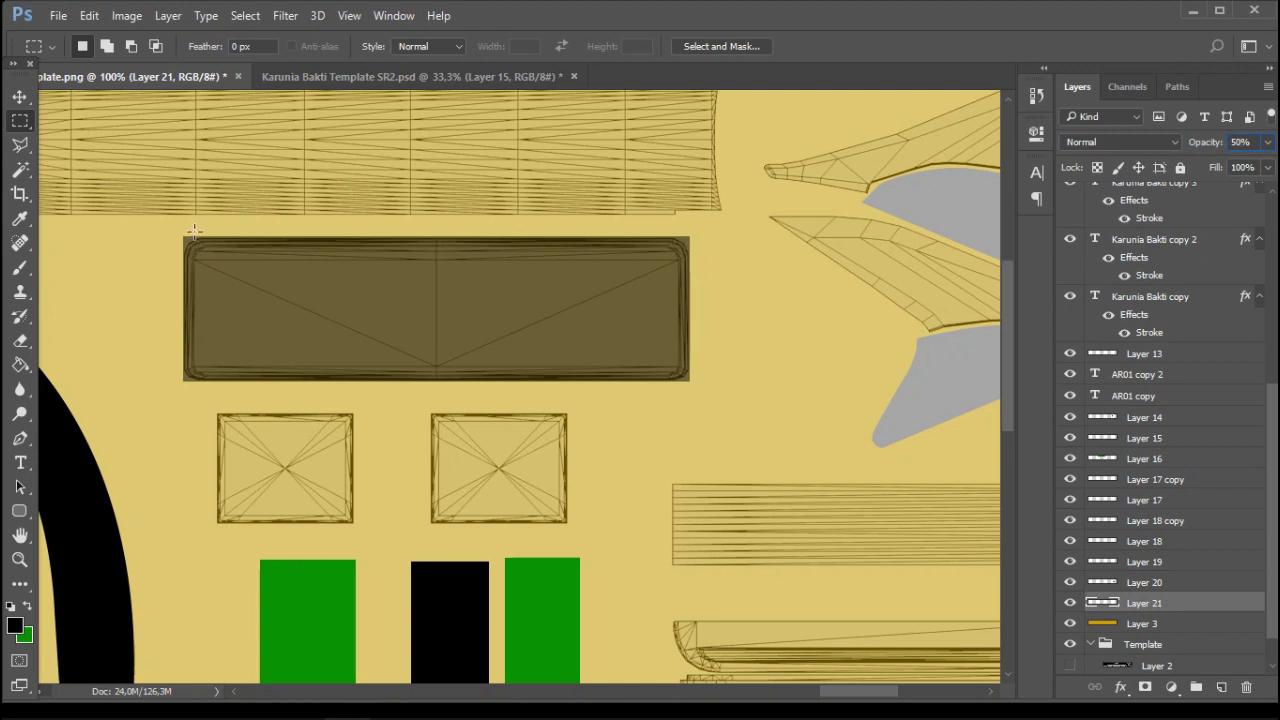
{"action": "left_click_drag", "start_coordinate": [346, 360], "coordinate": [676, 372]}
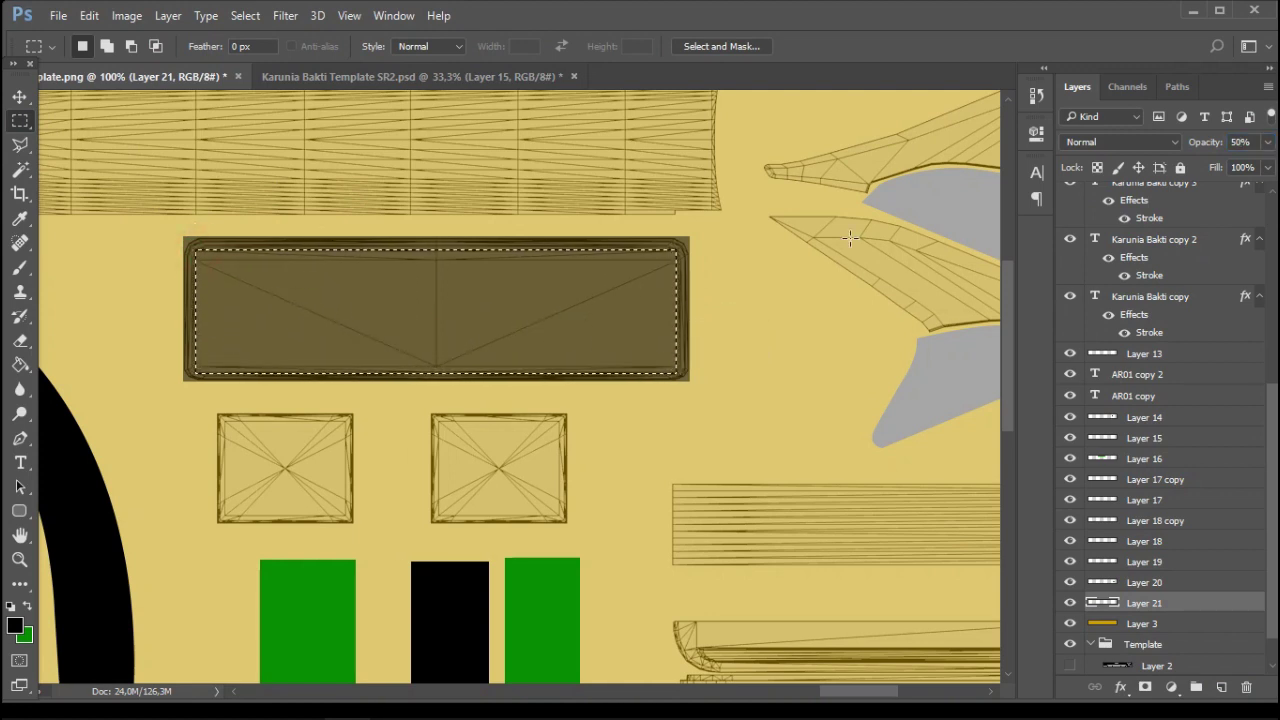
{"action": "left_click", "coordinate": [18, 363]}
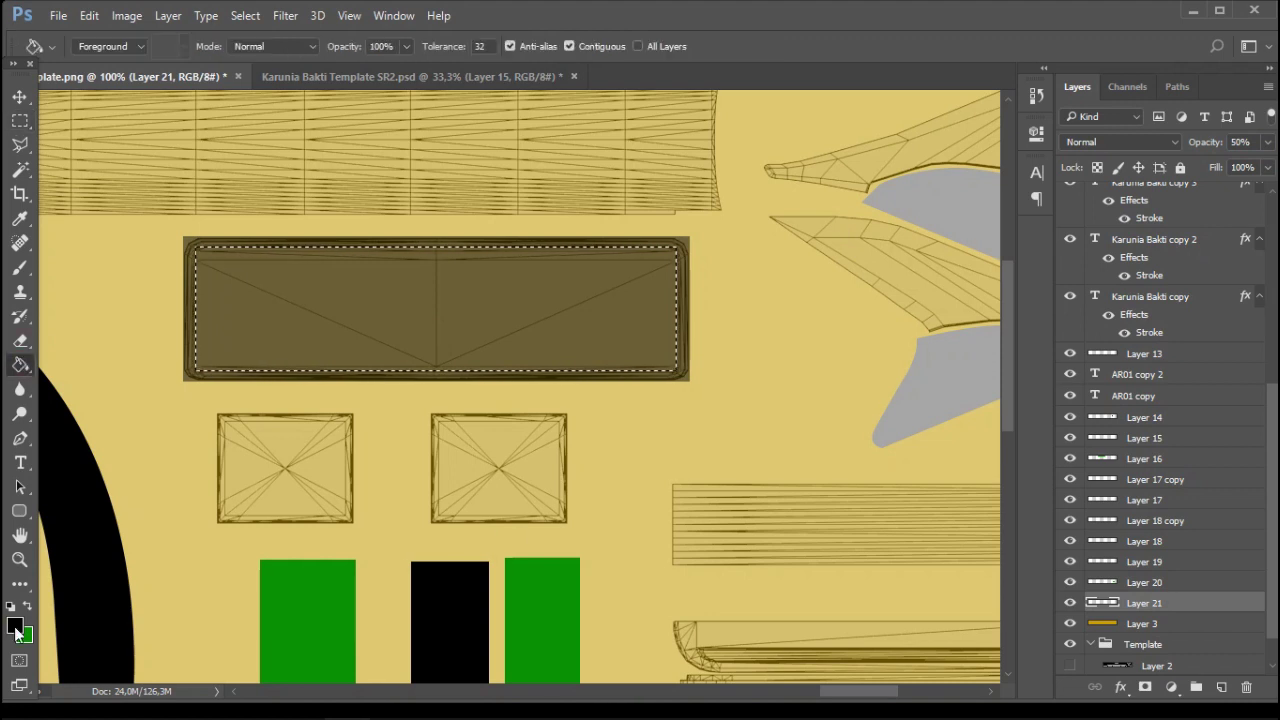
{"action": "left_click", "coordinate": [16, 629]}
{"action": "left_click_drag", "start_coordinate": [980, 348], "coordinate": [998, 208]}
{"action": "left_click", "coordinate": [1184, 202]}
{"action": "left_click", "coordinate": [405, 277]}
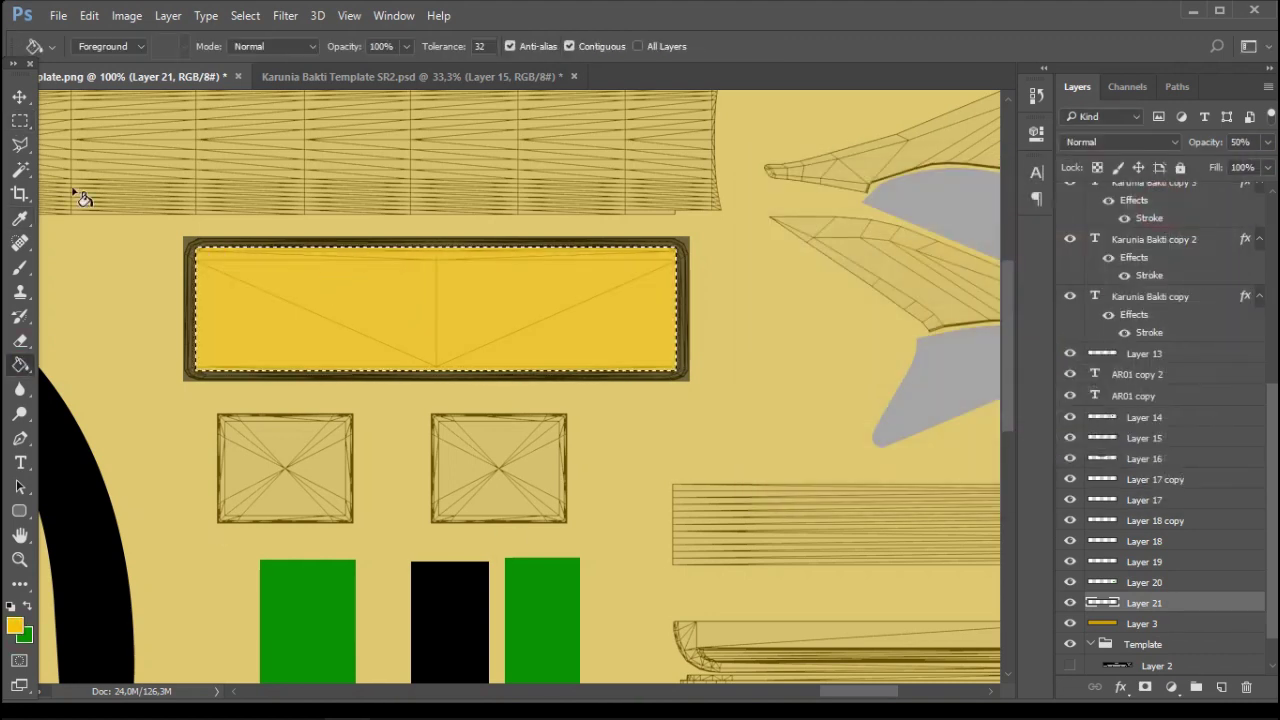
{"action": "key", "text": "m"}
{"action": "left_click", "coordinate": [246, 174]}
Add the black text "Z 7809 DB" over the yellow number plate
{"action": "left_click", "coordinate": [20, 466]}
{"action": "left_click", "coordinate": [299, 324]}
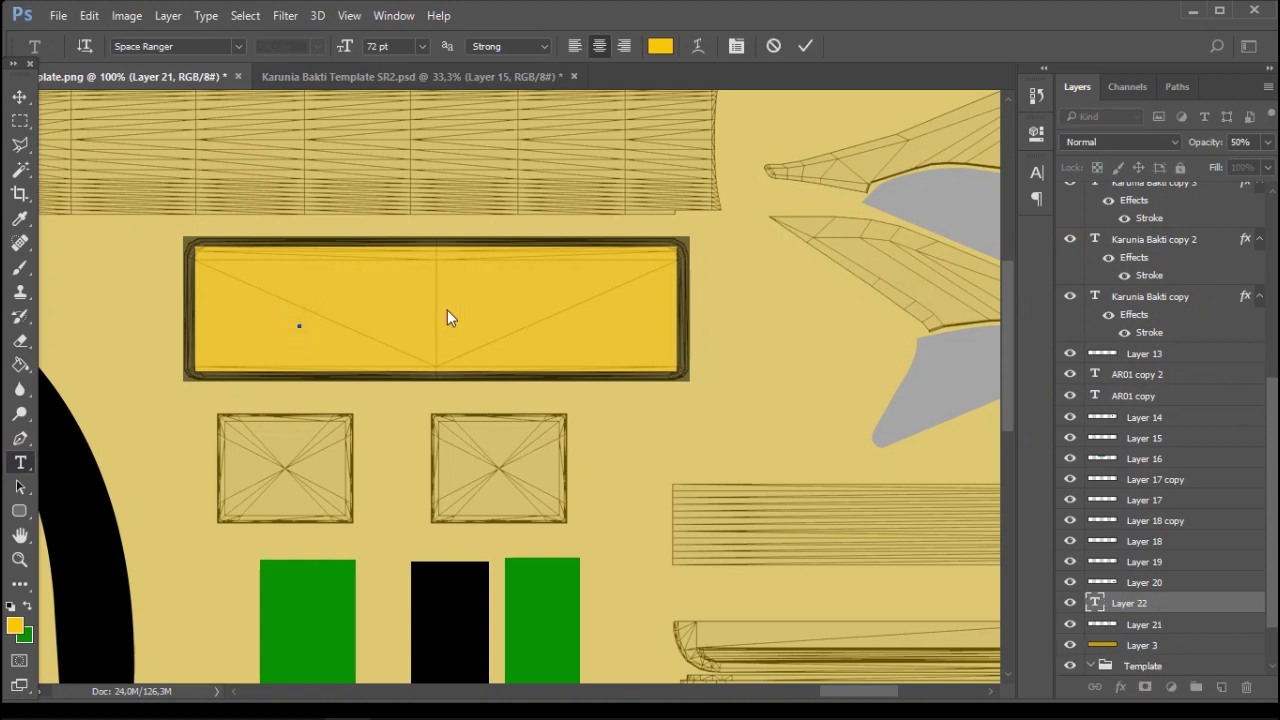
{"action": "left_click", "coordinate": [660, 46]}
{"action": "type", "text": "000000"}
{"action": "left_click", "coordinate": [1177, 200]}
{"action": "type", "text": "Z"}
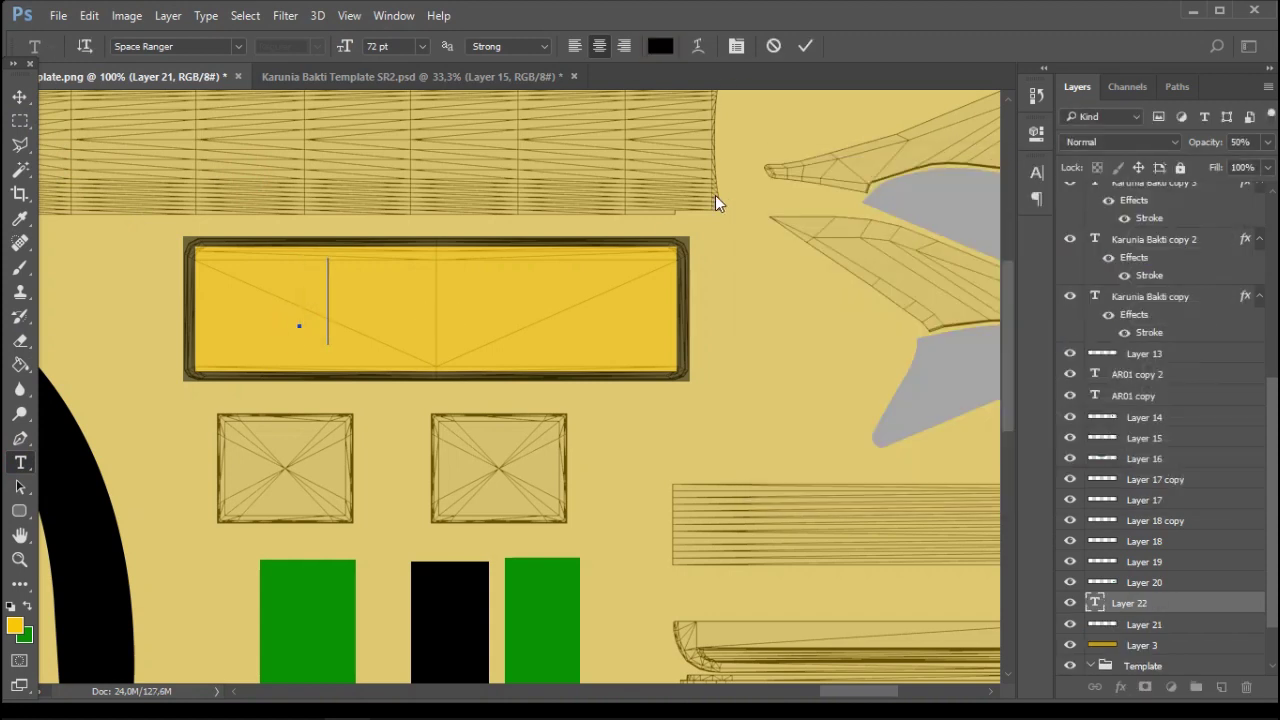
{"action": "left_click", "coordinate": [518, 72]}
{"action": "left_click", "coordinate": [194, 76]}
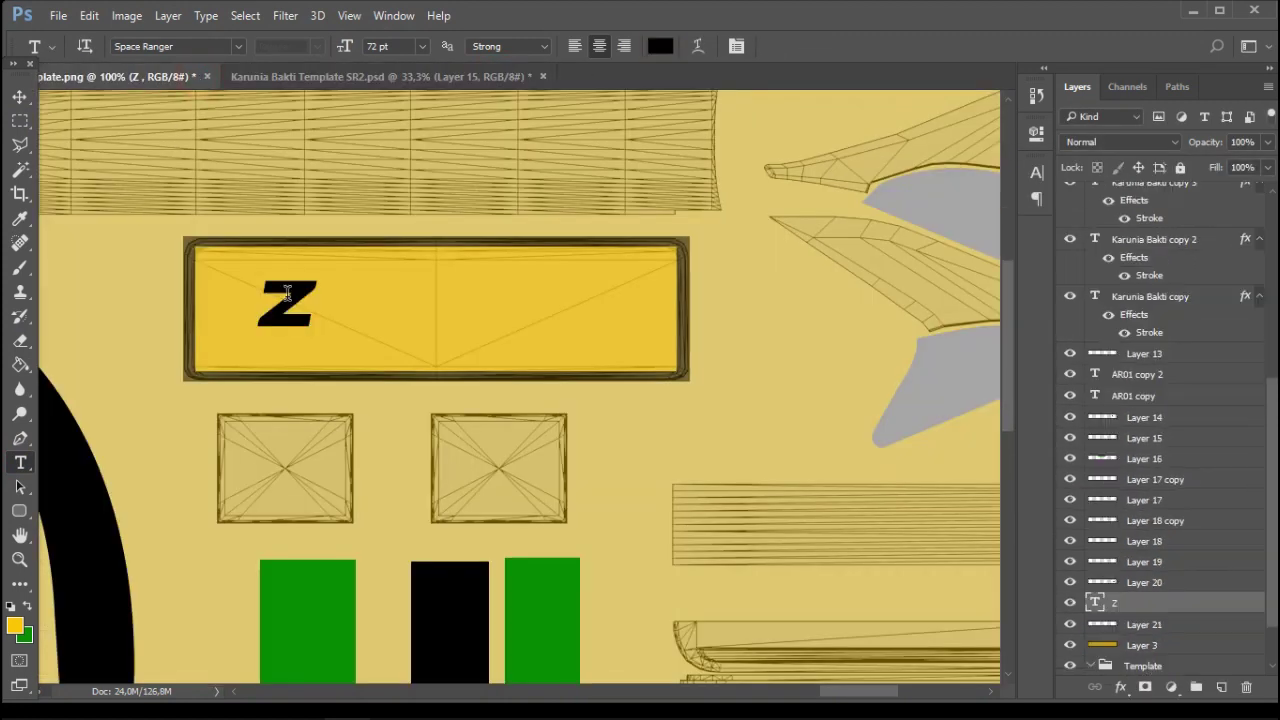
{"action": "key", "text": "Left"}
{"action": "type", "text": "7809 DB"}
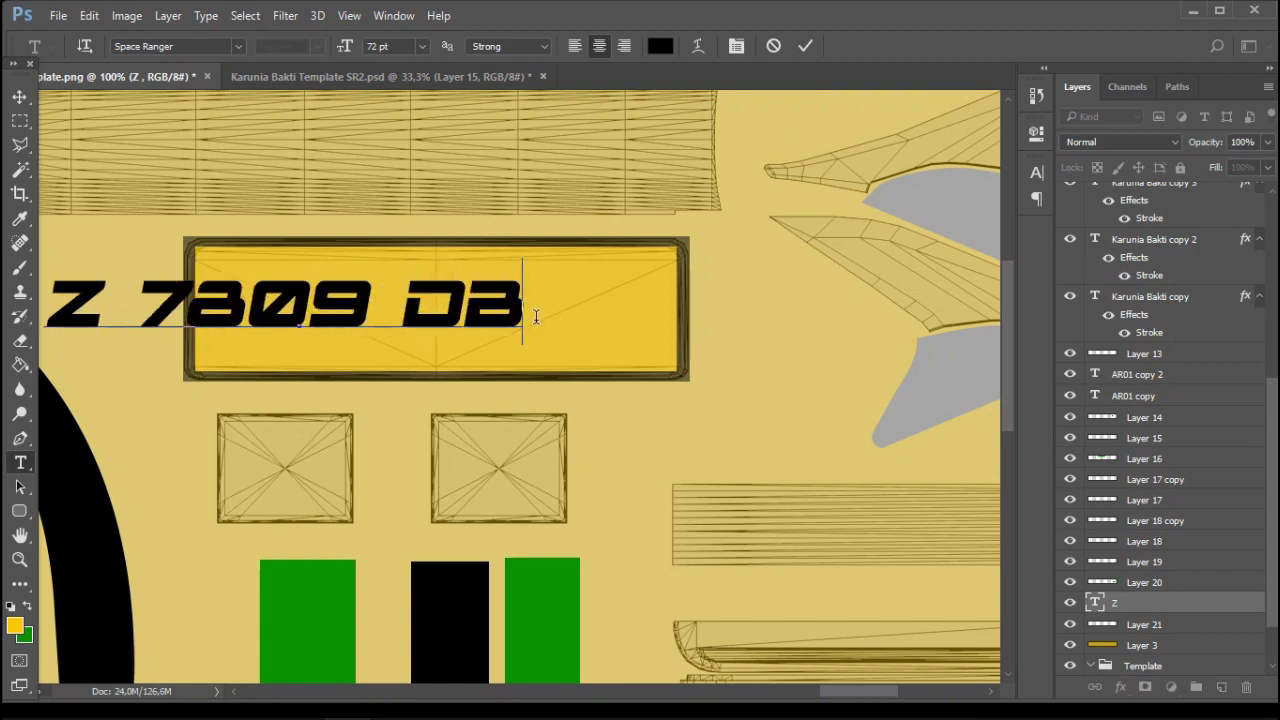
Set the plate number text to the Indonesia License Plate font and turn off its faux italic style
{"action": "left_click_drag", "start_coordinate": [534, 317], "coordinate": [64, 311]}
{"action": "left_click", "coordinate": [240, 47]}
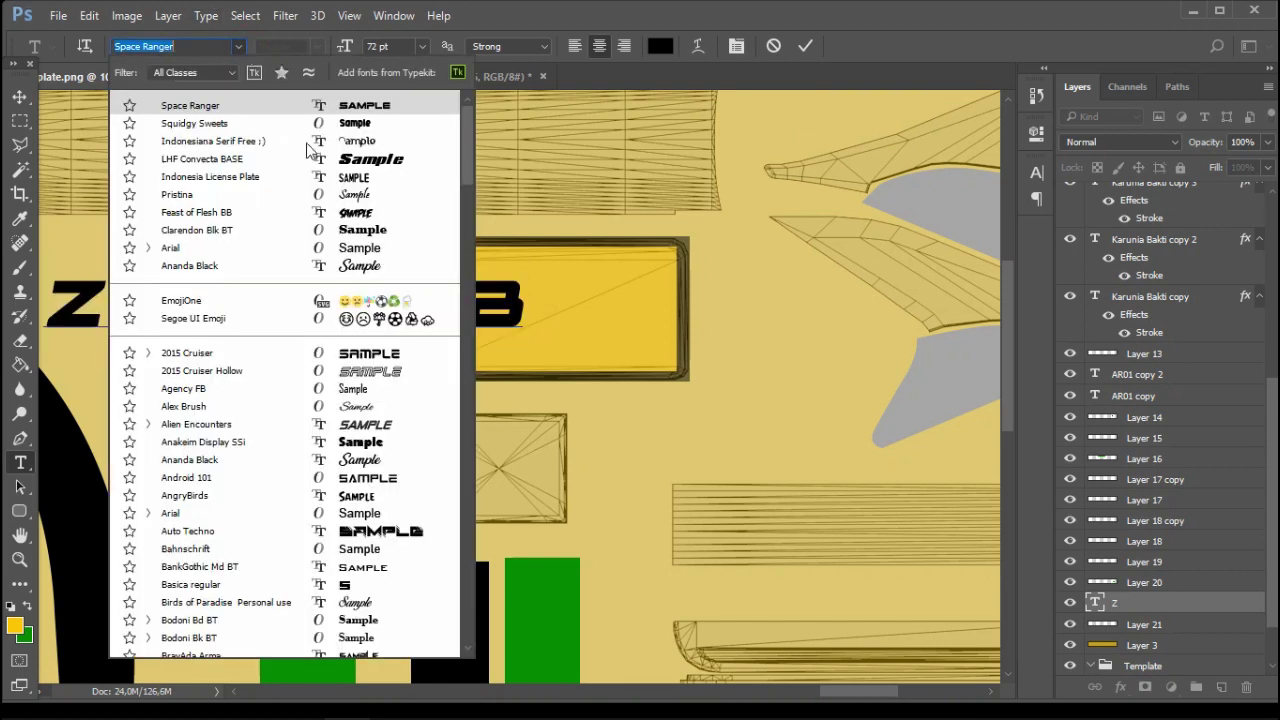
{"action": "left_click", "coordinate": [200, 171]}
{"action": "left_click", "coordinate": [1036, 172]}
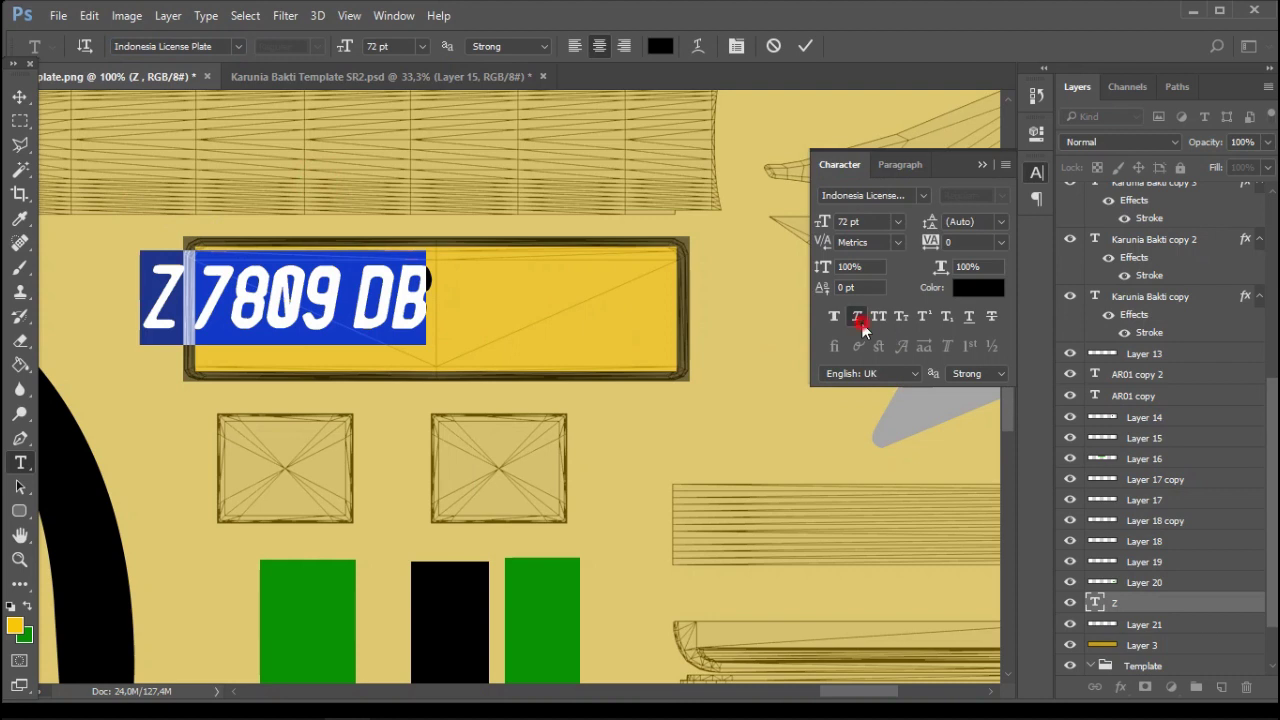
{"action": "left_click", "coordinate": [859, 319]}
{"action": "left_click", "coordinate": [982, 169]}
Move and enlarge the plate number text to span the yellow area, leaving room beneath it for the date
{"action": "left_click", "coordinate": [20, 97]}
{"action": "left_click_drag", "start_coordinate": [318, 305], "coordinate": [377, 300]}
{"action": "key", "text": "ctrl+t"}
{"action": "left_click_drag", "start_coordinate": [521, 293], "coordinate": [722, 300]}
{"action": "left_click_drag", "start_coordinate": [461, 339], "coordinate": [455, 361]}
{"action": "left_click", "coordinate": [19, 96]}
{"action": "left_click", "coordinate": [500, 271]}
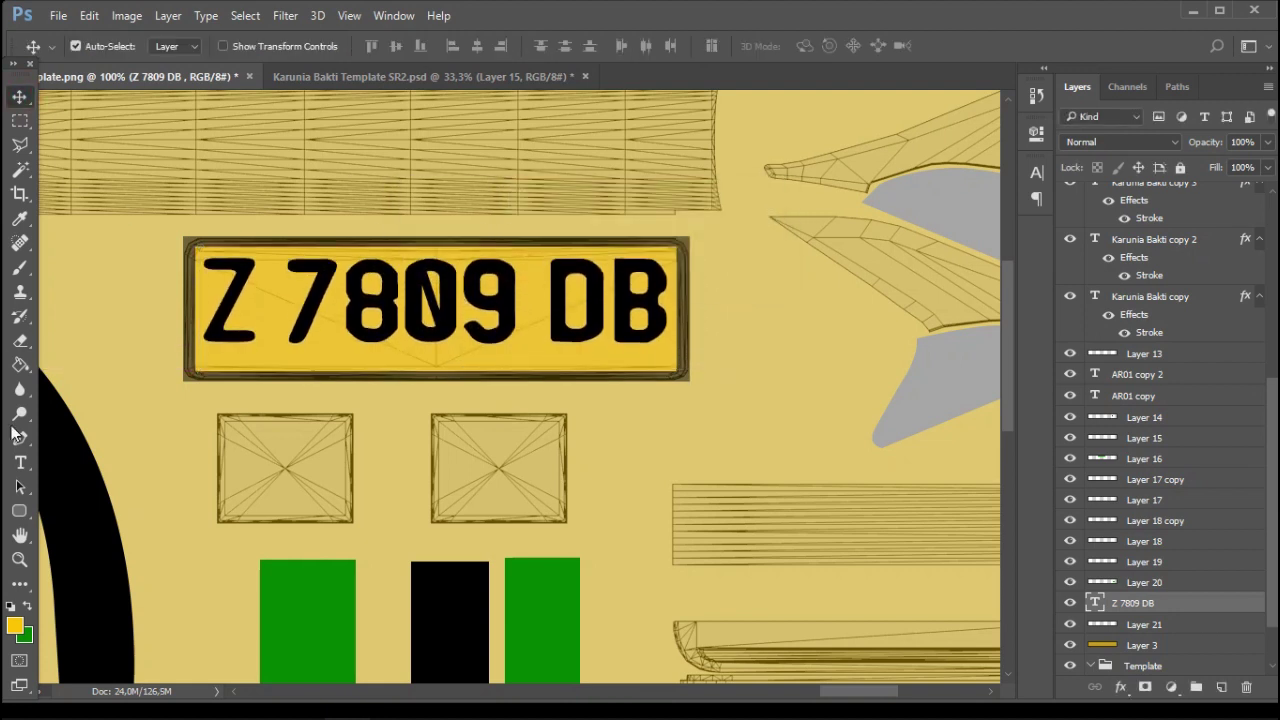
Add the text "02.23" beneath the number plate, entirely in the Indonesia License Plate font
{"action": "left_click", "coordinate": [409, 441]}
{"action": "type", "text": "02.23"}
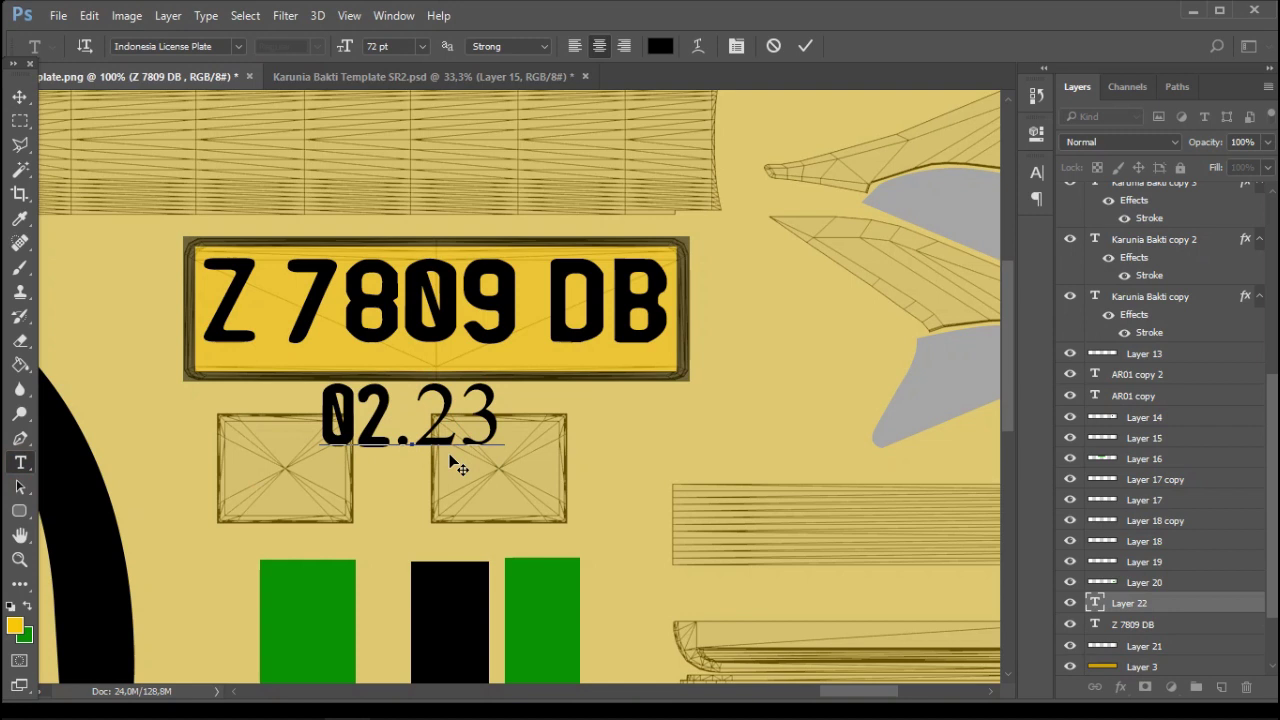
{"action": "key", "text": "shift+Left"}
{"action": "key", "text": "shift+Left"}
{"action": "left_click", "coordinate": [238, 46]}
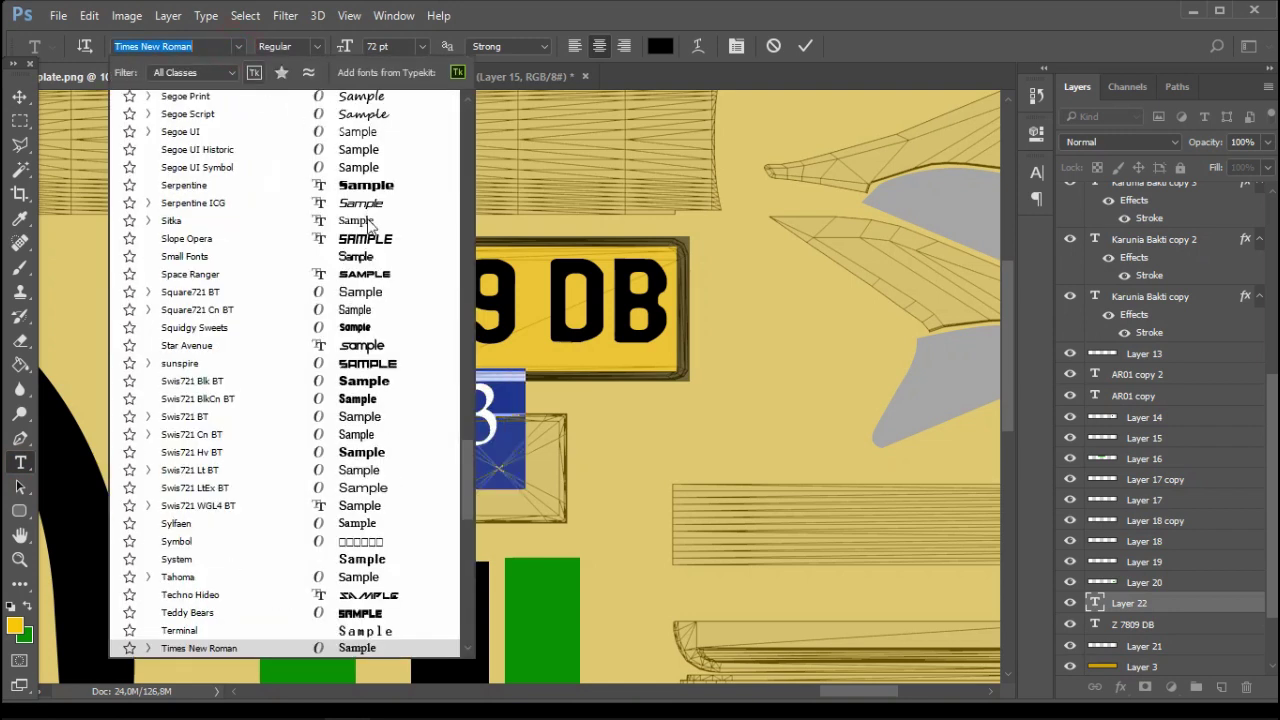
{"action": "left_click_drag", "start_coordinate": [458, 476], "coordinate": [470, 130]}
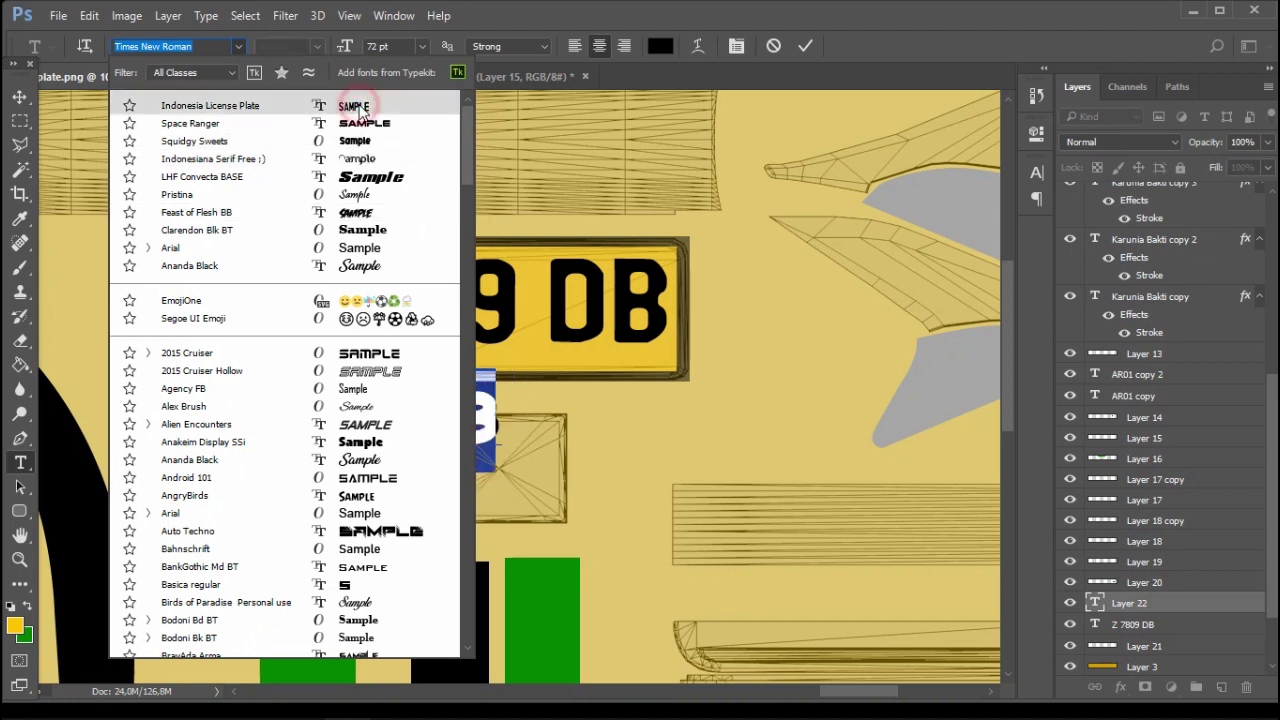
{"action": "left_click", "coordinate": [365, 106]}
Scale down the "02.23" text and centre it below the plate number inside the yellow area
{"action": "left_click", "coordinate": [15, 97]}
{"action": "key", "text": "ctrl+t"}
{"action": "left_click_drag", "start_coordinate": [331, 371], "coordinate": [460, 360]}
{"action": "left_click", "coordinate": [19, 96]}
{"action": "left_click", "coordinate": [470, 271]}
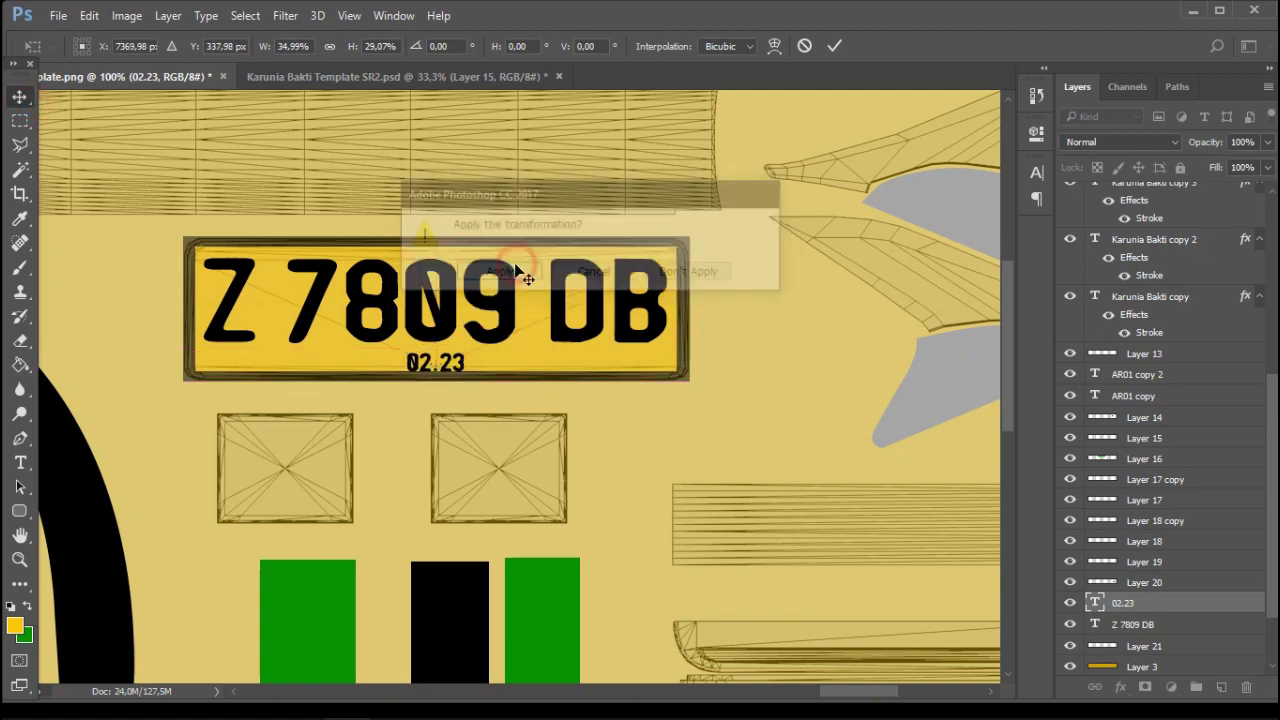
Restore the opacity of the plate background layer and the gold base layer to 100%
{"action": "key", "text": "ctrl+minus"}
{"action": "key", "text": "ctrl+minus"}
{"action": "key", "text": "ctrl+minus"}
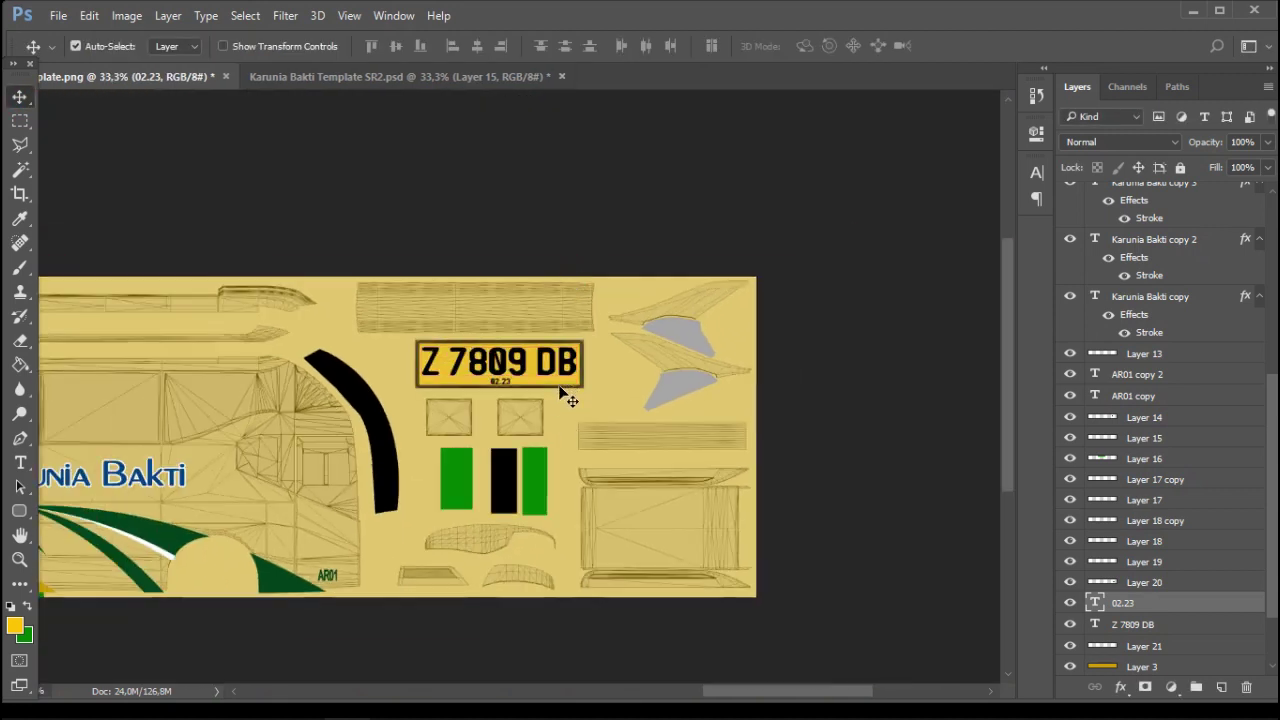
{"action": "left_click", "coordinate": [569, 397], "text": "ctrl"}
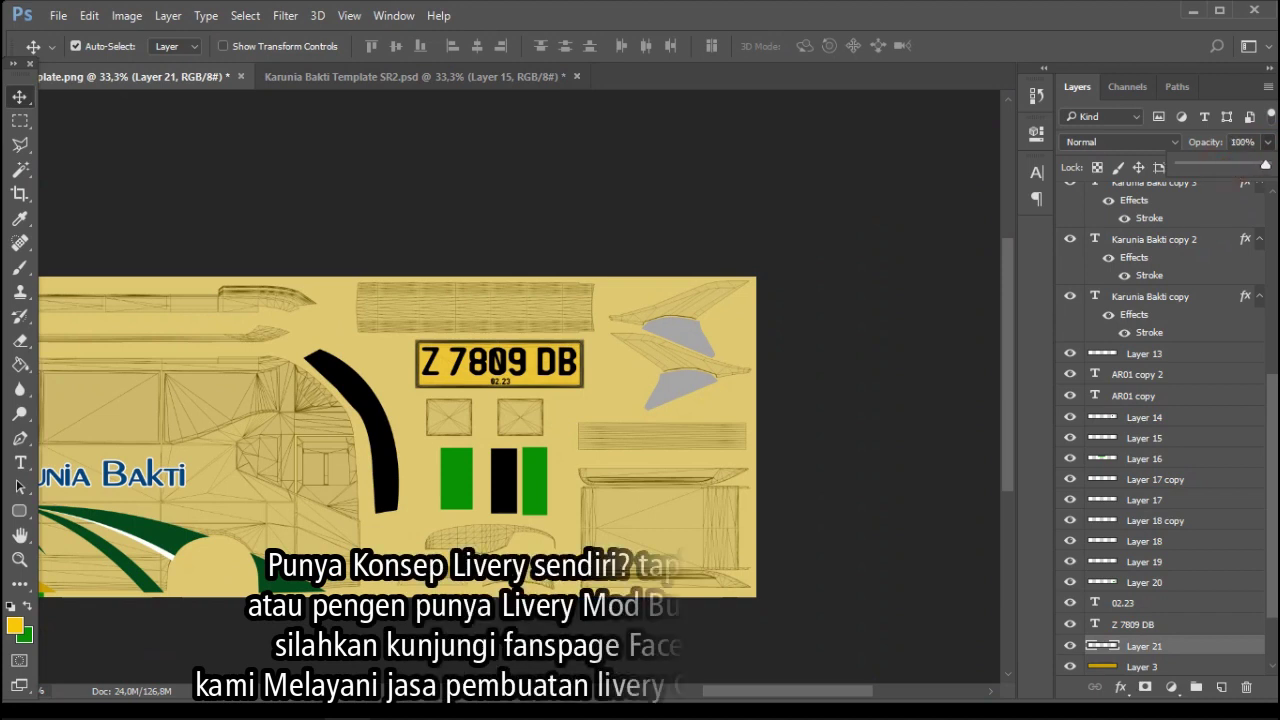
{"action": "left_click", "coordinate": [741, 476]}
{"action": "left_click_drag", "start_coordinate": [505, 457], "coordinate": [686, 422]}
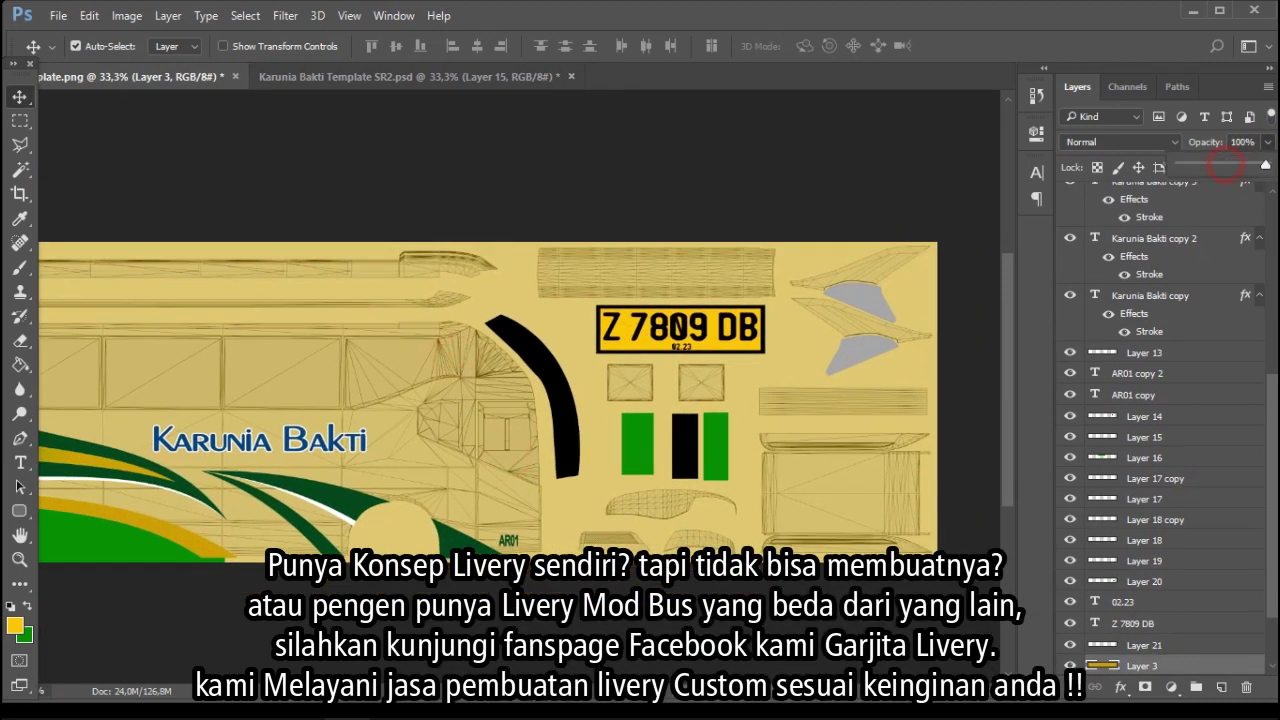
{"action": "left_click", "coordinate": [480, 219]}
Examine the complete livery layout across the whole NRS template
{"action": "key", "text": "ctrl+minus"}
{"action": "key", "text": "ctrl+minus"}
{"action": "key", "text": "ctrl+minus"}
{"action": "key", "text": "ctrl+minus"}
{"action": "key", "text": "ctrl+minus"}
{"action": "key", "text": "ctrl+plus"}
{"action": "key", "text": "ctrl+plus"}
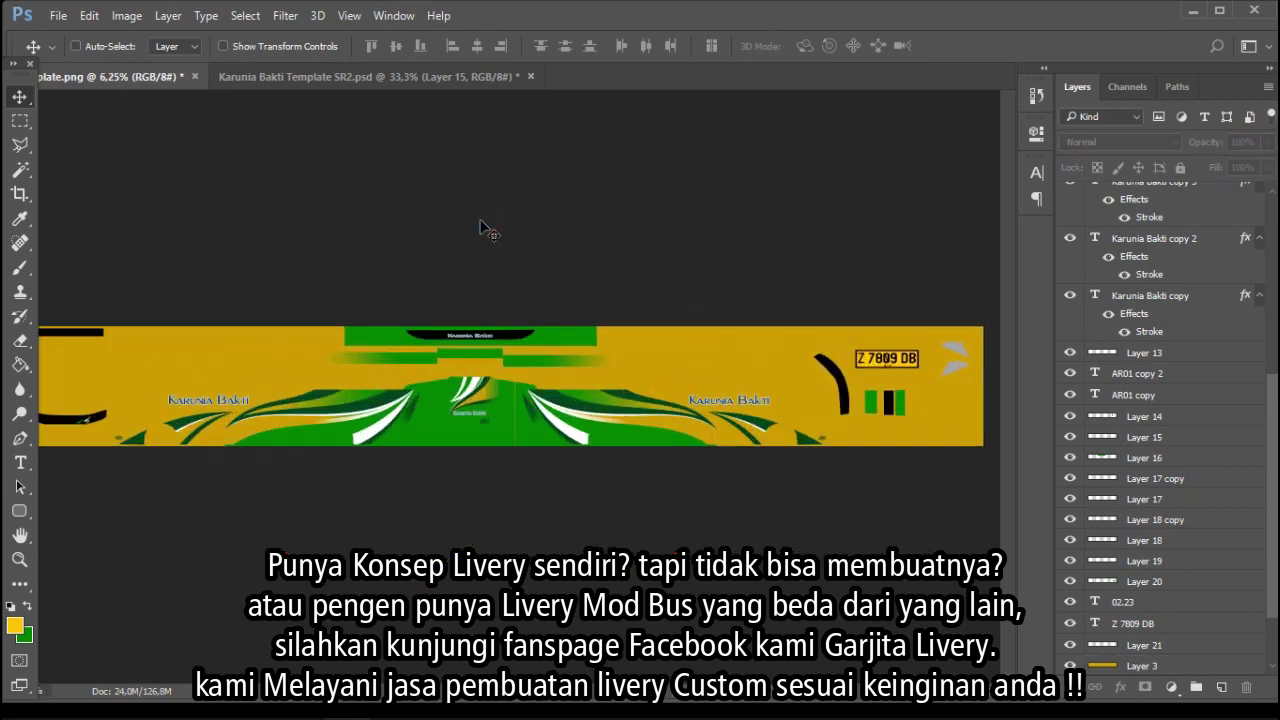
{"action": "key", "text": "ctrl+plus"}
{"action": "key", "text": "ctrl+plus"}
{"action": "key", "text": "ctrl+plus"}
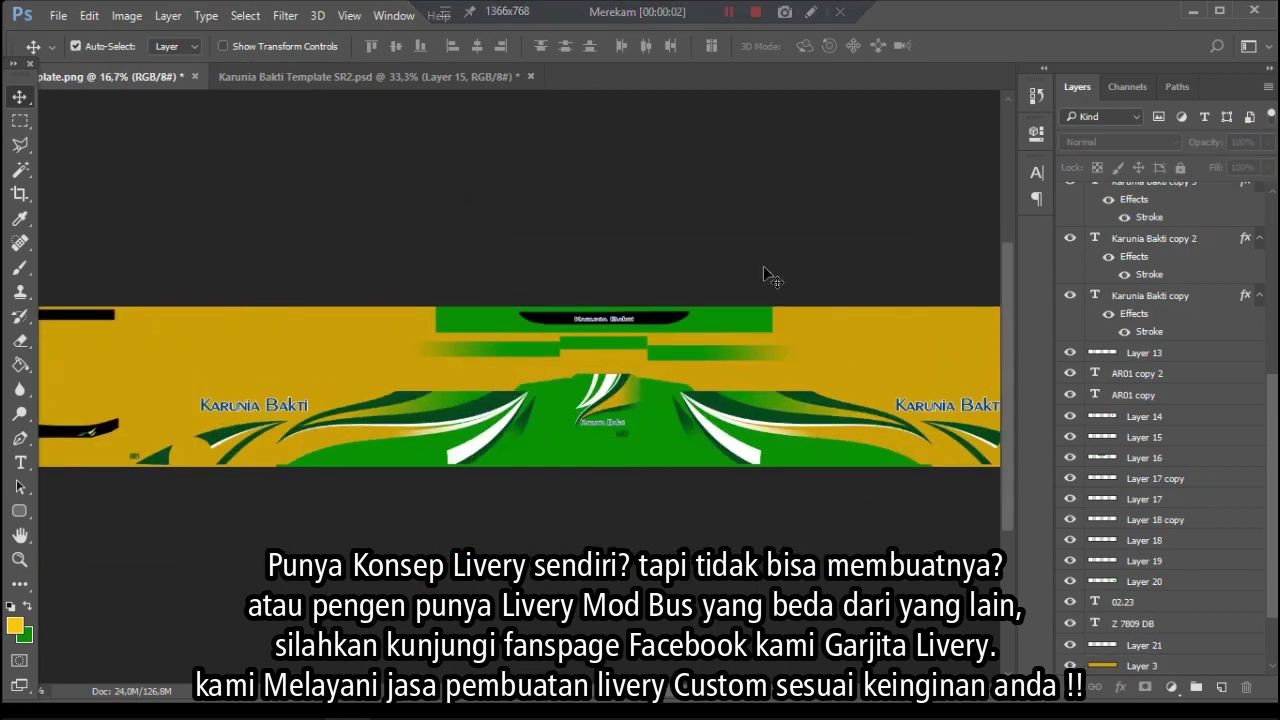
Group all livery layers from Layer 11 down to the gold base Layer 3 into a group named "Body"
{"action": "scroll", "coordinate": [1131, 289], "scroll_direction": "up", "scroll_amount": 6}
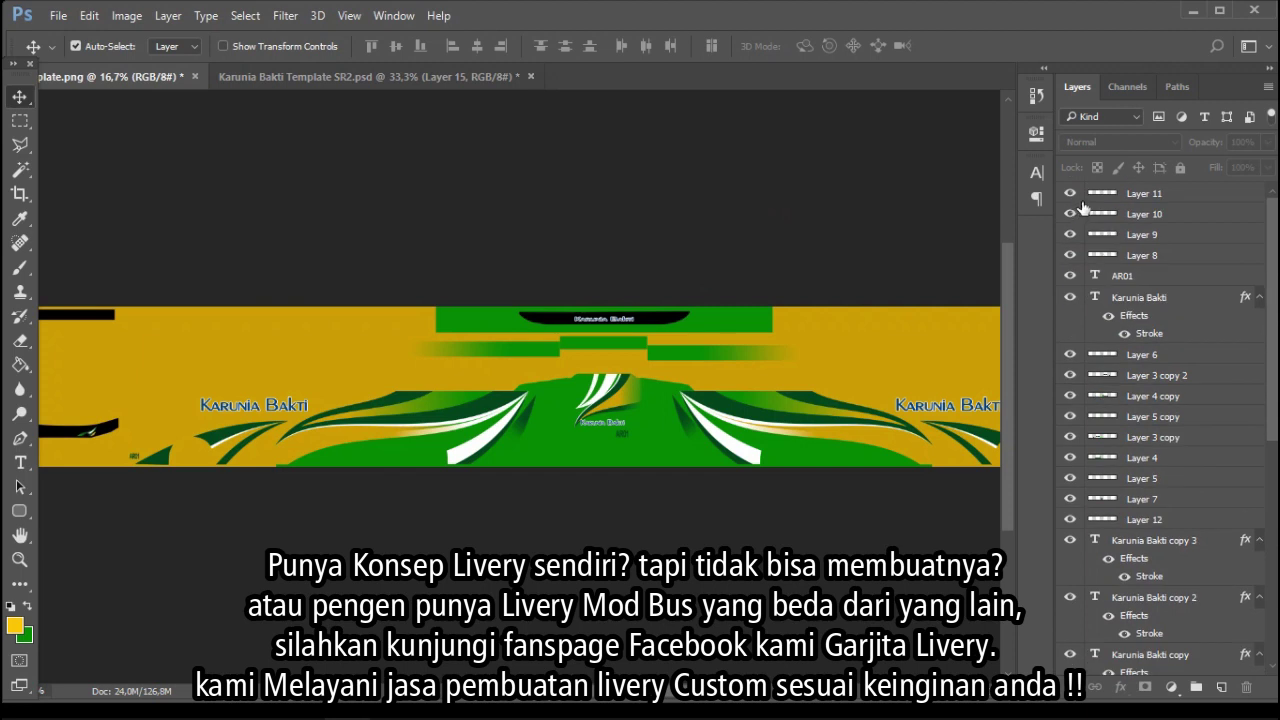
{"action": "left_click", "coordinate": [1097, 196]}
{"action": "scroll", "coordinate": [1142, 255], "scroll_direction": "down", "scroll_amount": 6}
{"action": "scroll", "coordinate": [1140, 290], "scroll_direction": "down", "scroll_amount": 2}
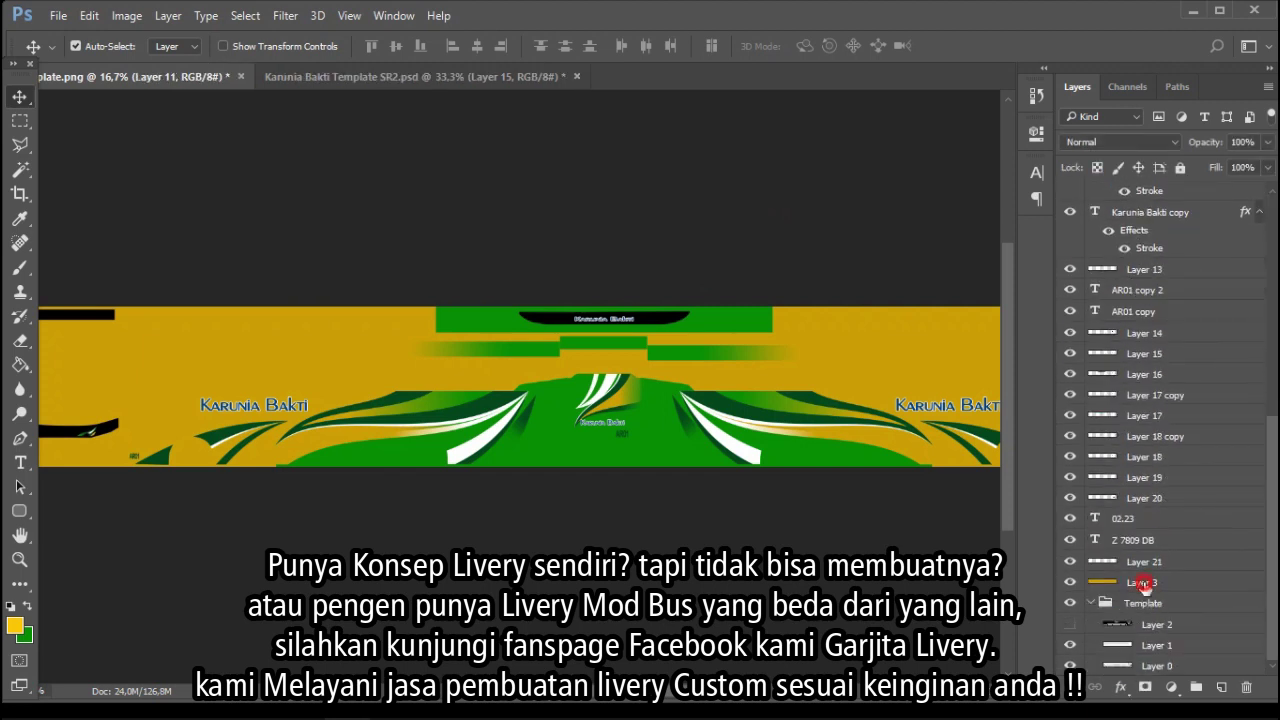
{"action": "left_click", "coordinate": [1144, 585], "text": "shift"}
{"action": "key", "text": "ctrl+g"}
{"action": "type", "text": "Body"}
{"action": "key", "text": "Return"}
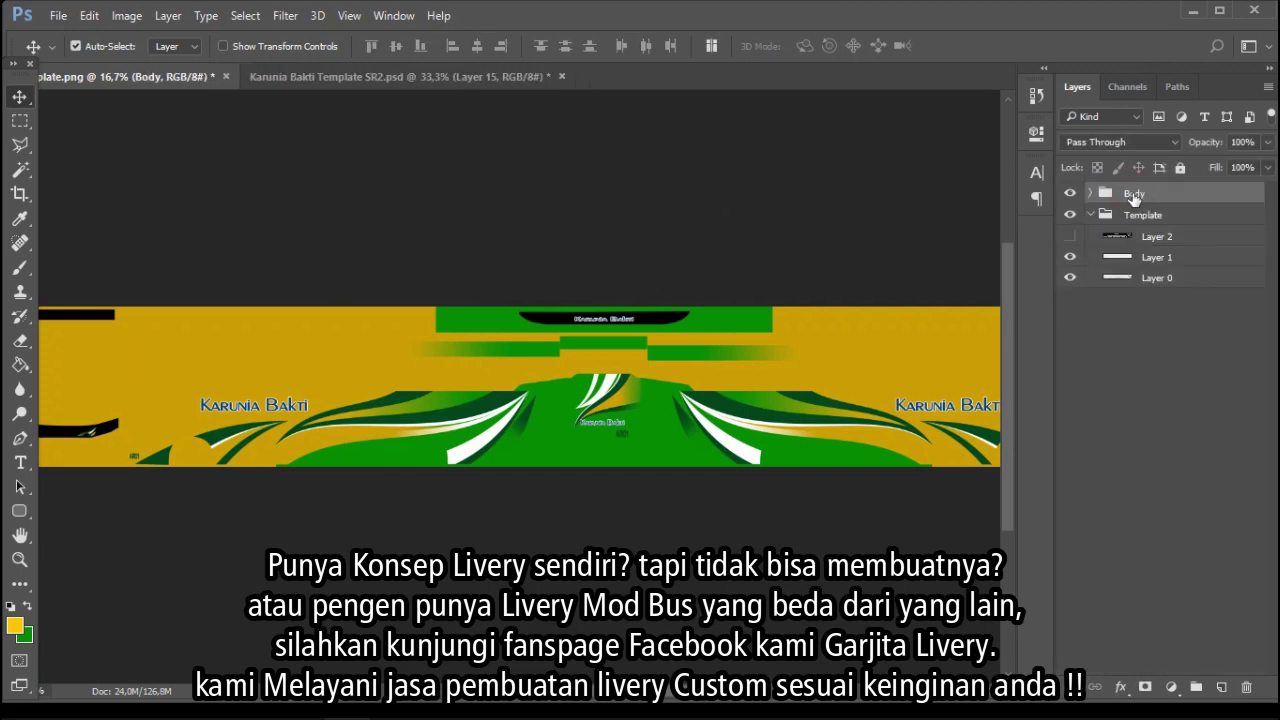
Hide everything except the Template group, and create a new layer inside a new group named "Kaca"
{"action": "left_click", "coordinate": [1070, 213], "text": "alt"}
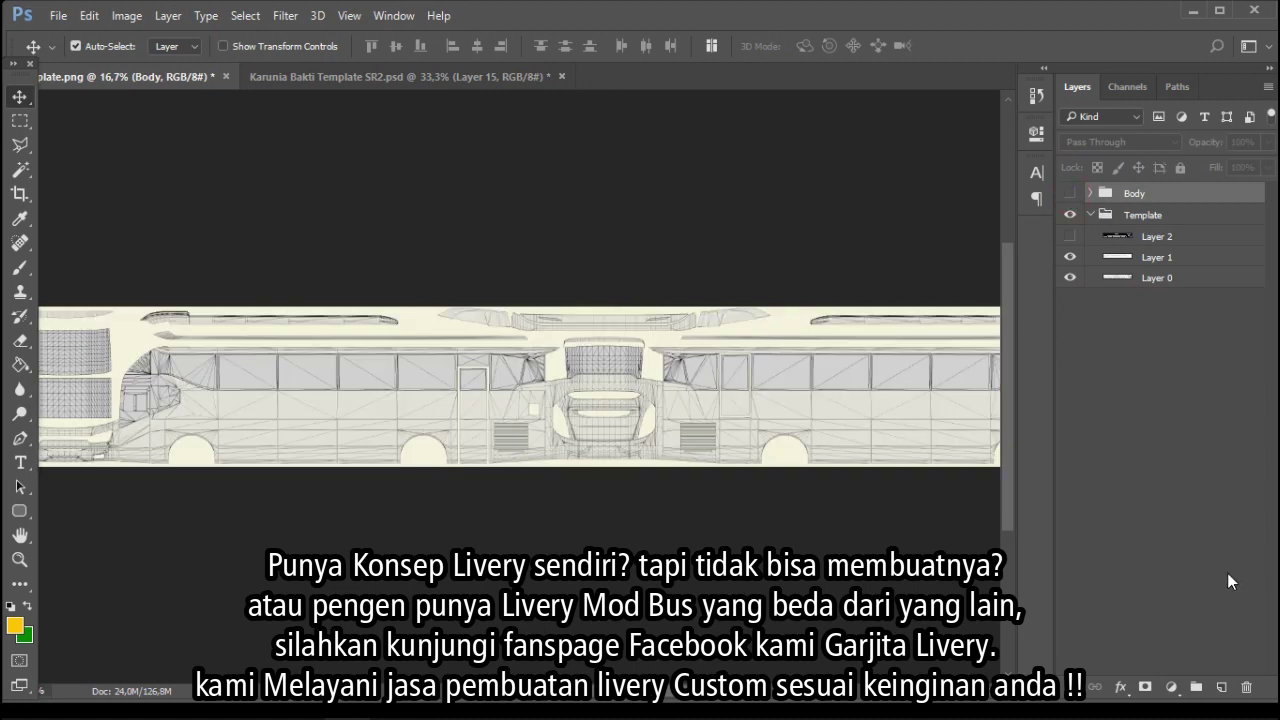
{"action": "left_click", "coordinate": [1221, 687]}
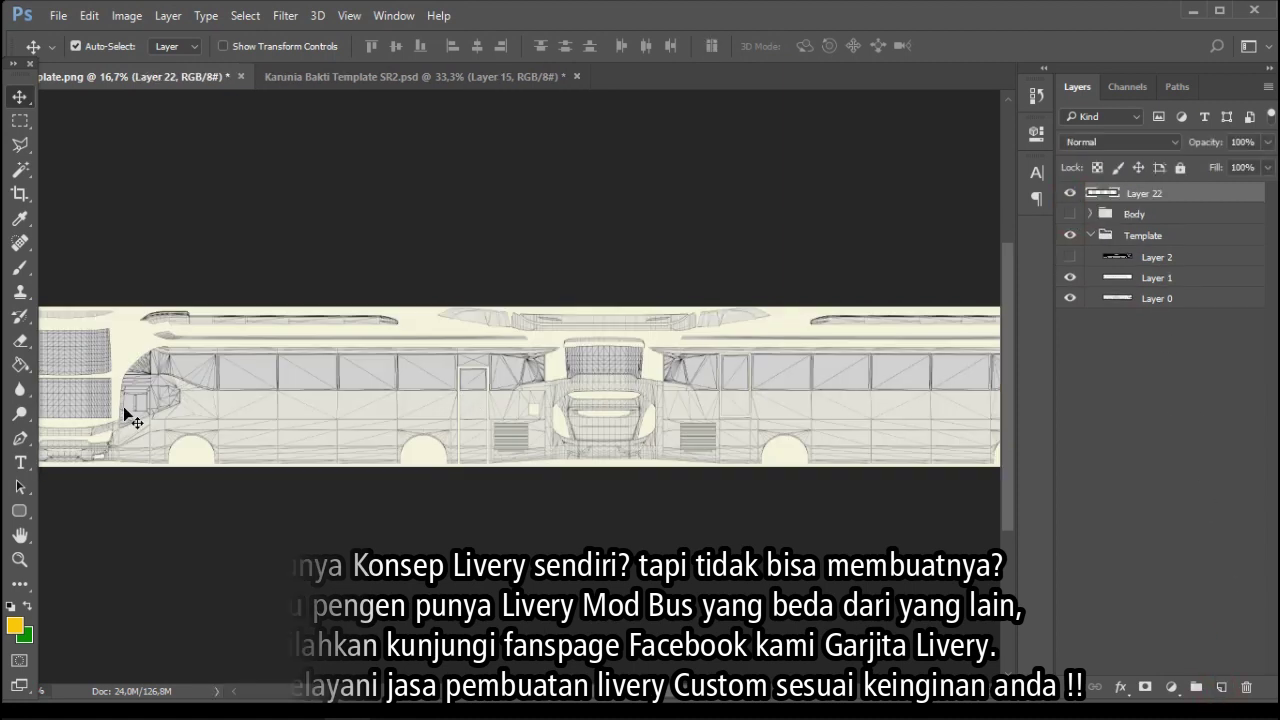
{"action": "key", "text": "ctrl+g"}
{"action": "double_click", "coordinate": [1145, 195]}
{"action": "type", "text": "Kaca"}
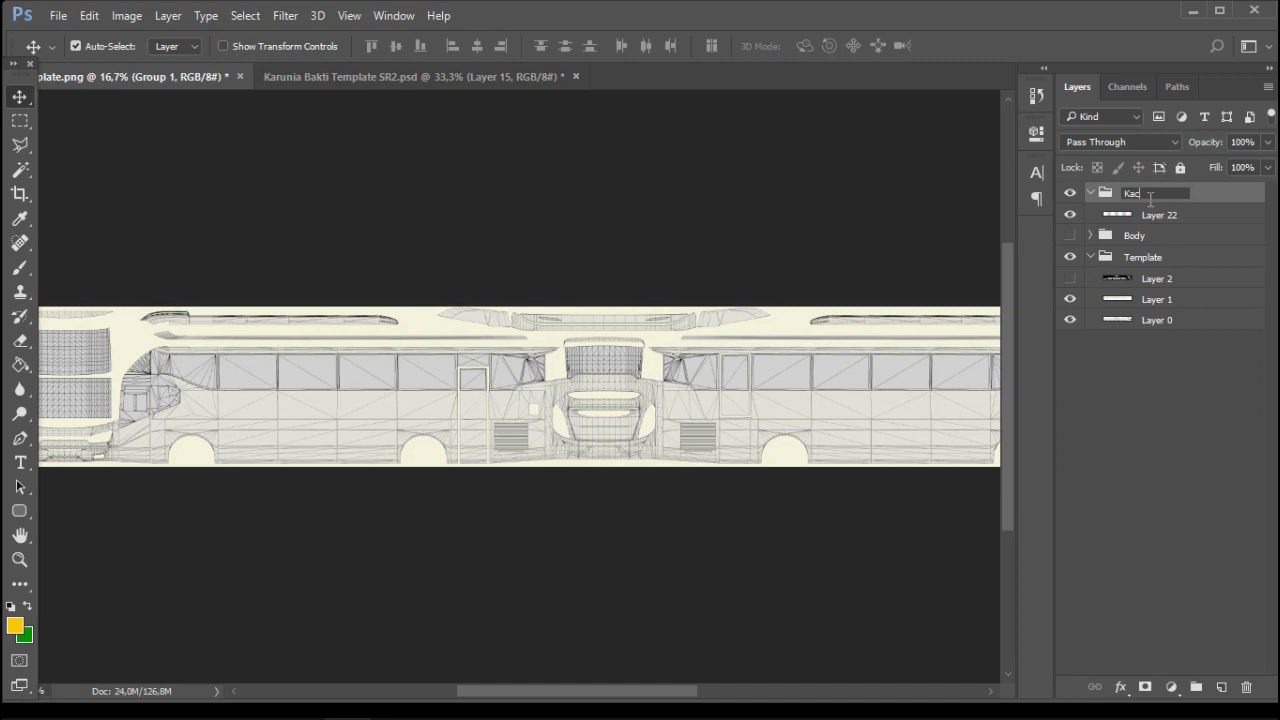
{"action": "key", "text": "Return"}
Fill the new layer in the Kaca group entirely with black and set its opacity to 50%
{"action": "left_click", "coordinate": [1156, 216]}
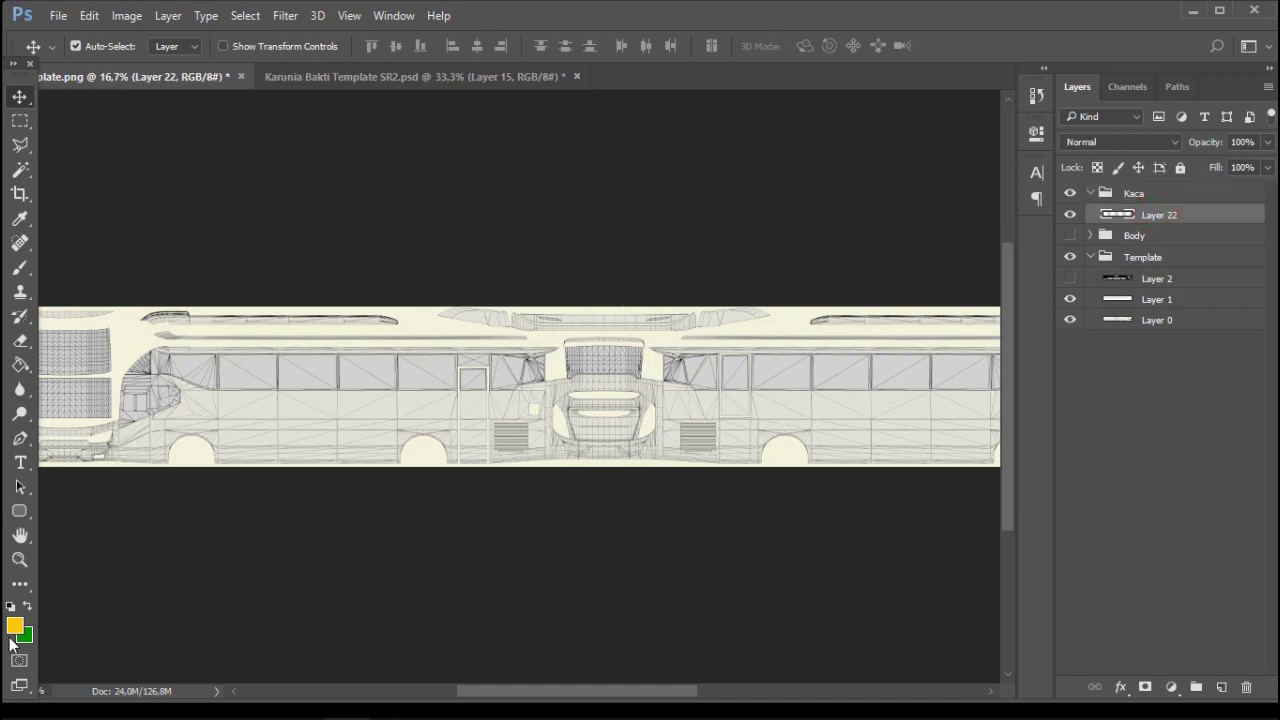
{"action": "left_click", "coordinate": [13, 630]}
{"action": "type", "text": "000000"}
{"action": "left_click", "coordinate": [1176, 203]}
{"action": "left_click", "coordinate": [629, 354], "text": "ctrl"}
{"action": "key", "text": "g"}
{"action": "left_click", "coordinate": [1196, 218]}
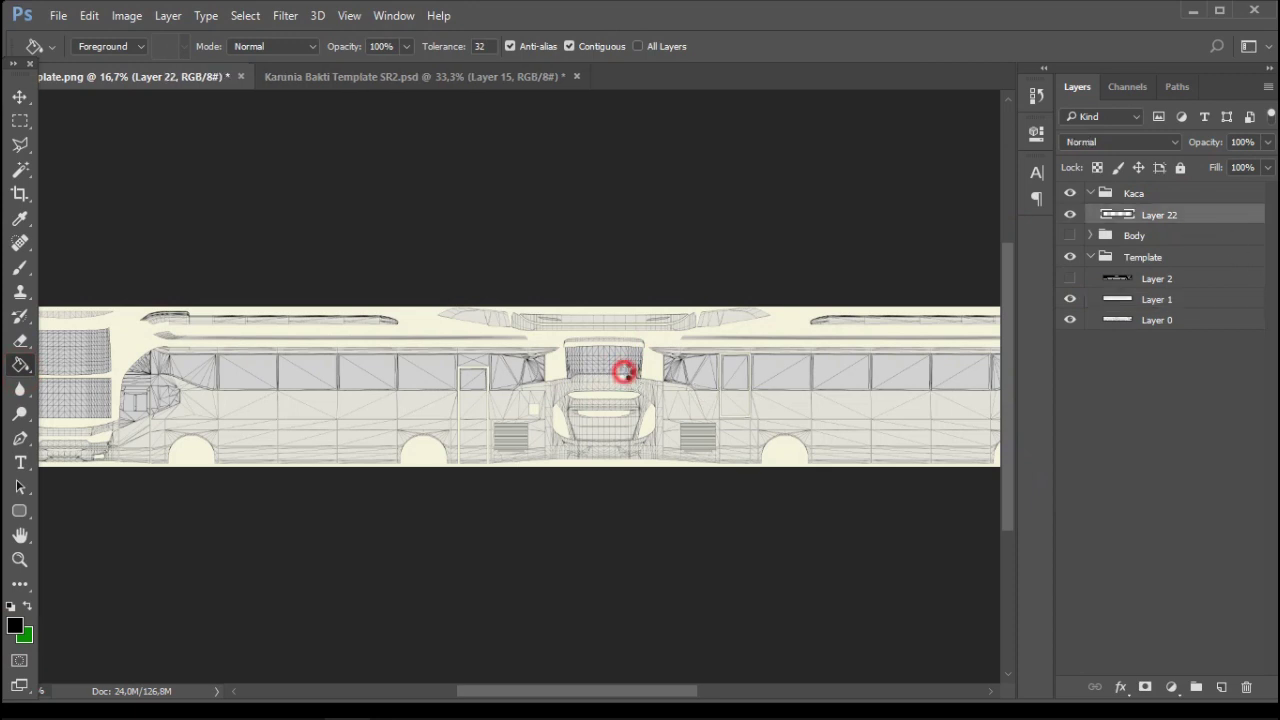
{"action": "left_click", "coordinate": [625, 366]}
{"action": "key", "text": "m"}
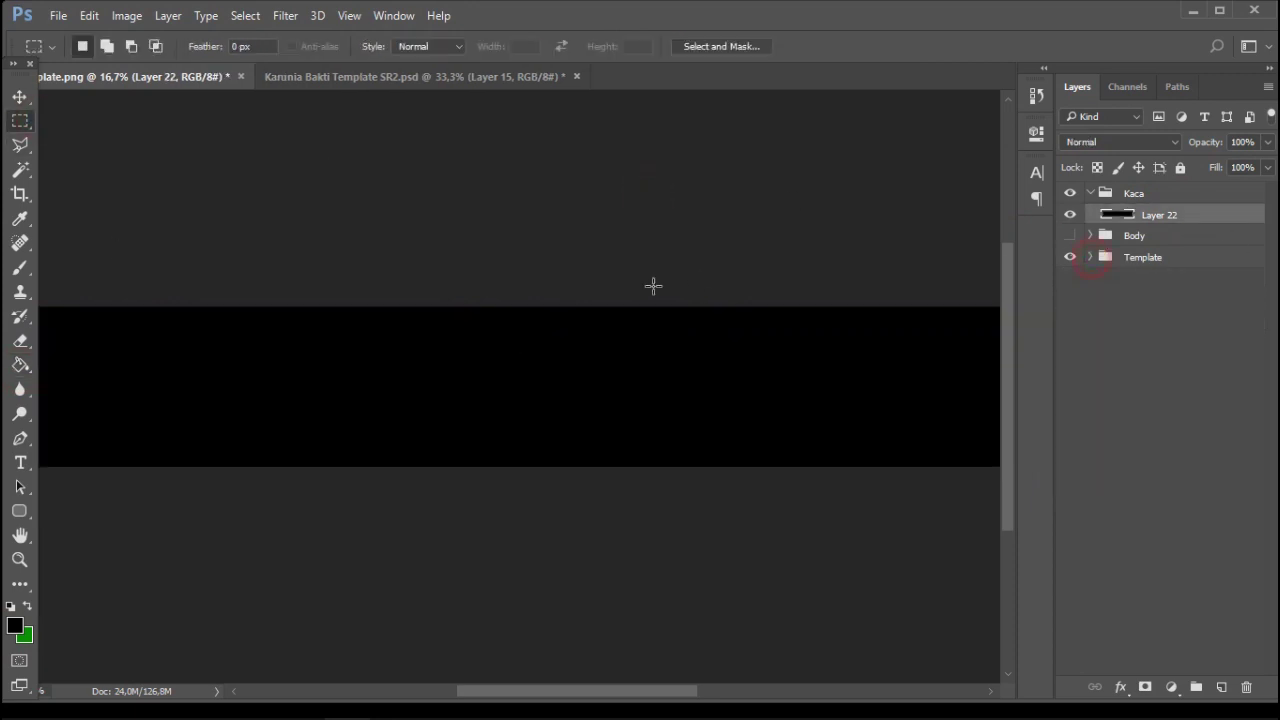
{"action": "type", "text": "50"}
{"action": "key", "text": "Return"}
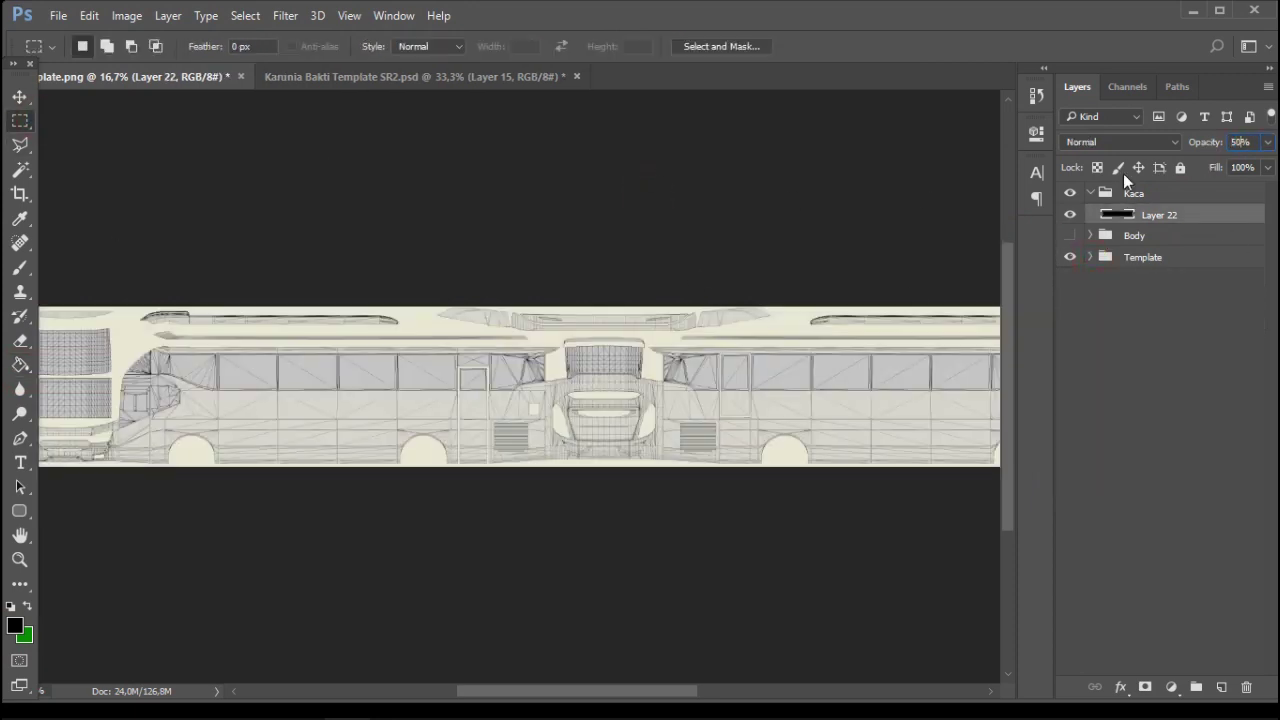
Hide the other layers in the Template group so that only the glass wireframe Layer 1 shows
{"action": "scroll", "coordinate": [702, 262], "scroll_direction": "up", "scroll_amount": 3}
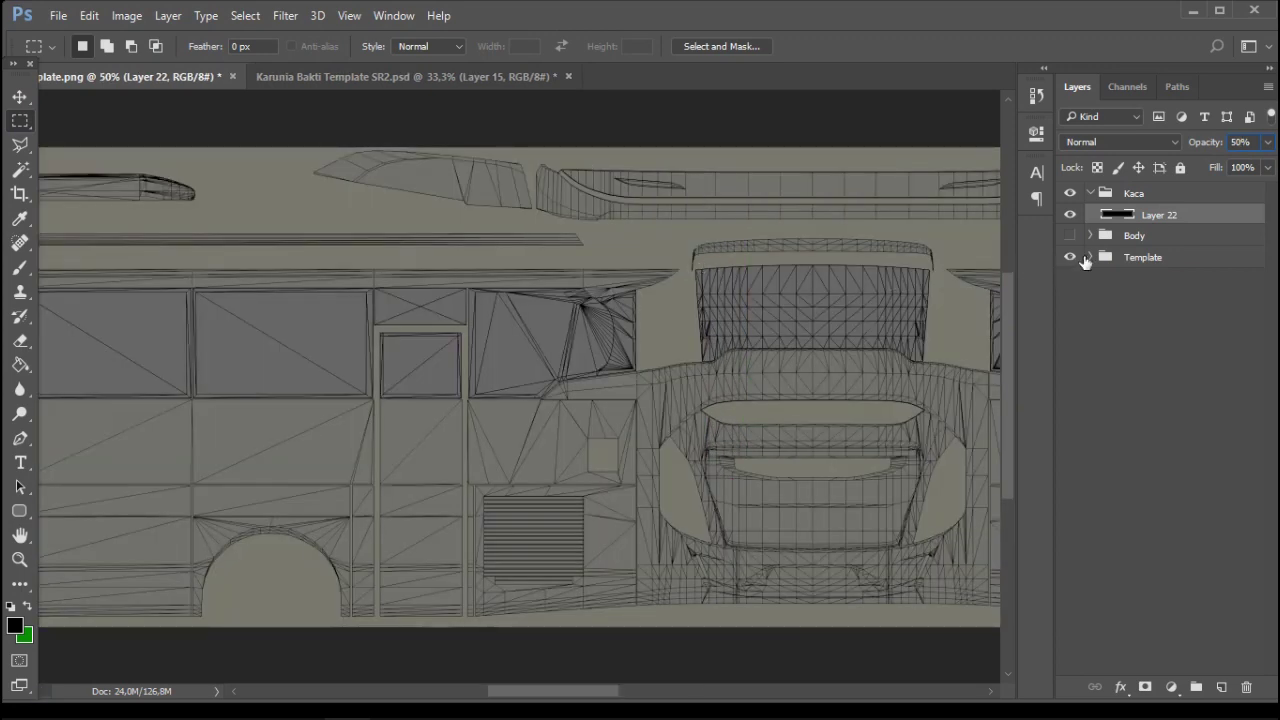
{"action": "left_click", "coordinate": [1070, 320]}
{"action": "mouse_move", "coordinate": [480, 330]}
{"action": "left_mouse_down"}
{"action": "mouse_move", "coordinate": [734, 326]}
{"action": "mouse_move", "coordinate": [683, 320]}
{"action": "mouse_move", "coordinate": [916, 274]}
{"action": "left_mouse_up"}
In Karunia Bakti Template SR2.psd, collapse and hide the Project Body group to isolate the glass artwork
{"action": "left_click", "coordinate": [380, 76]}
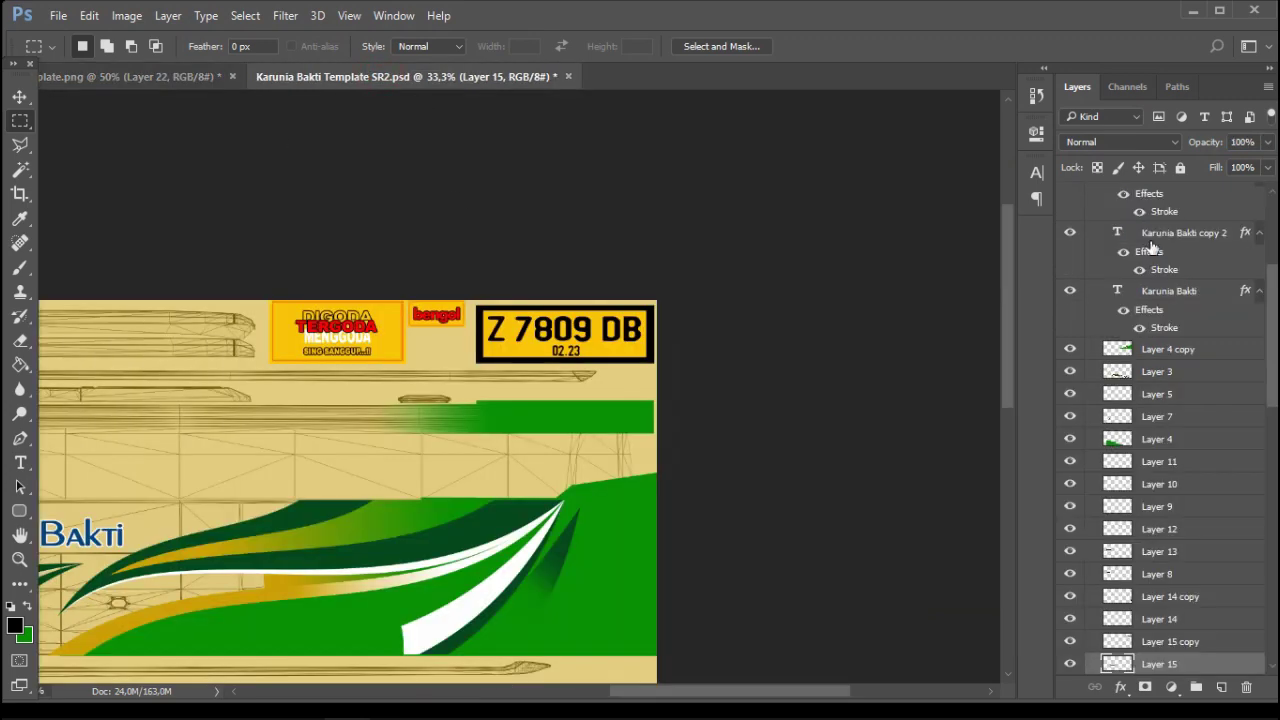
{"action": "left_click", "coordinate": [1091, 216]}
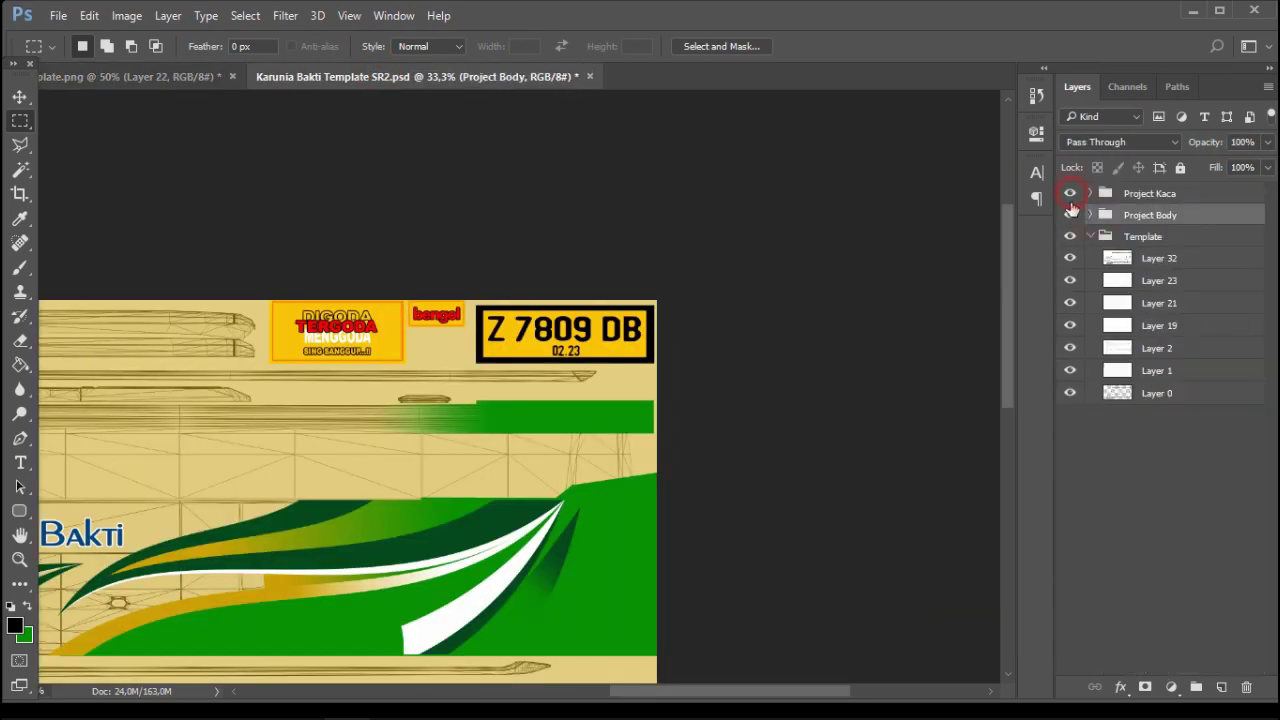
{"action": "left_click", "coordinate": [1071, 214]}
{"action": "left_click_drag", "start_coordinate": [333, 421], "coordinate": [783, 354]}
{"action": "left_click_drag", "start_coordinate": [472, 364], "coordinate": [780, 308]}
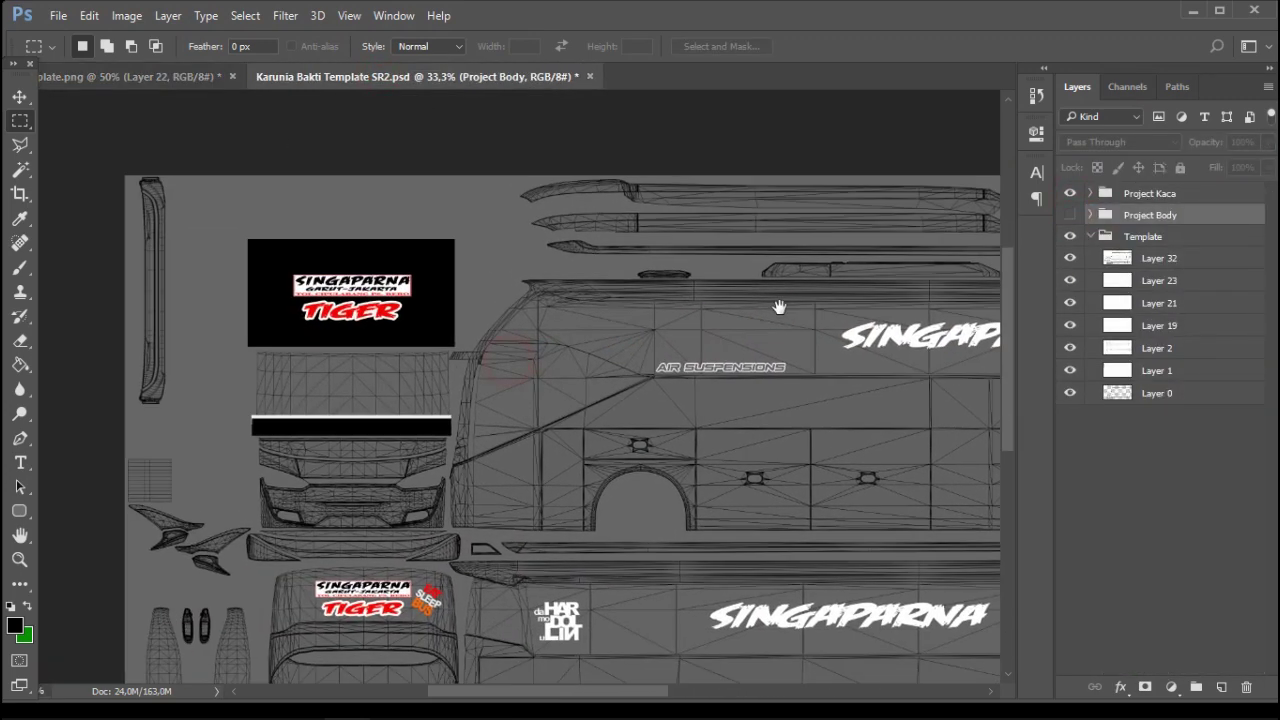
{"action": "left_click_drag", "start_coordinate": [477, 286], "coordinate": [625, 290]}
Copy the SINGAPARNA board, TIGER text and black panel onto the NRS front windscreen and lower their opacity to 39%
{"action": "left_click", "coordinate": [20, 96]}
{"action": "left_click", "coordinate": [516, 286]}
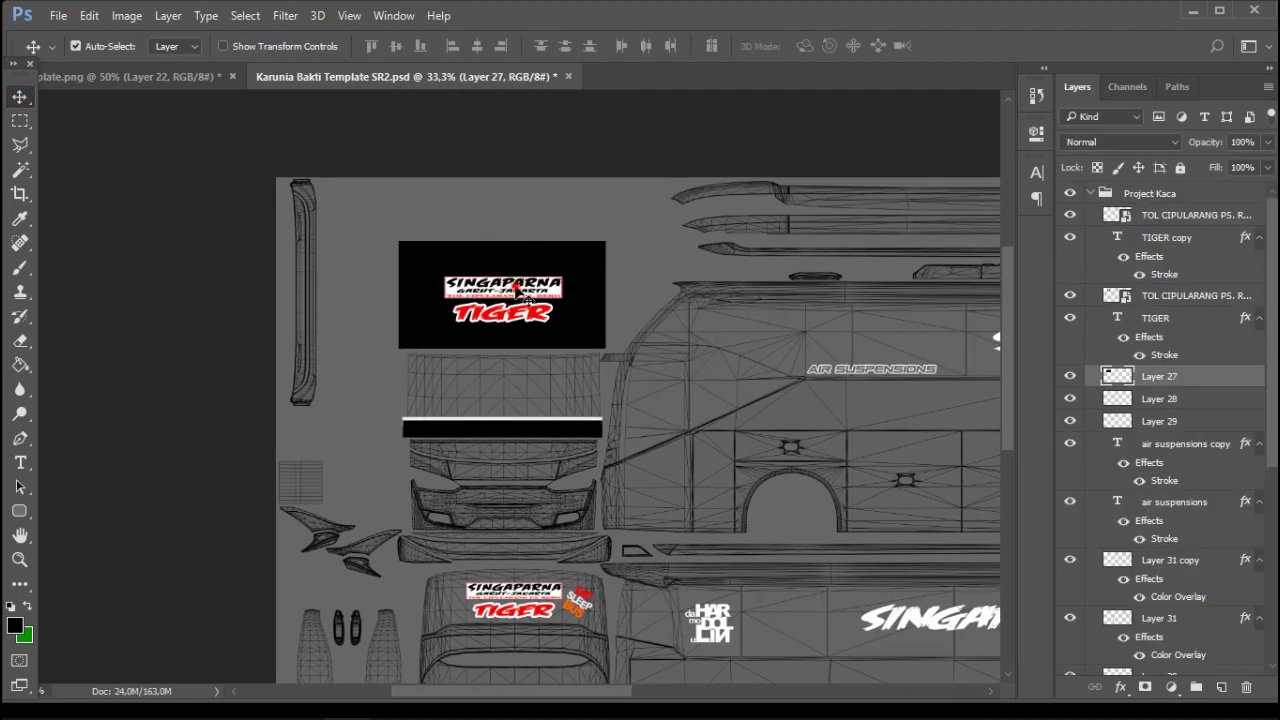
{"action": "left_click", "coordinate": [518, 302], "text": "shift"}
{"action": "left_click", "coordinate": [508, 324], "text": "shift"}
{"action": "left_click_drag", "start_coordinate": [502, 316], "coordinate": [294, 342]}
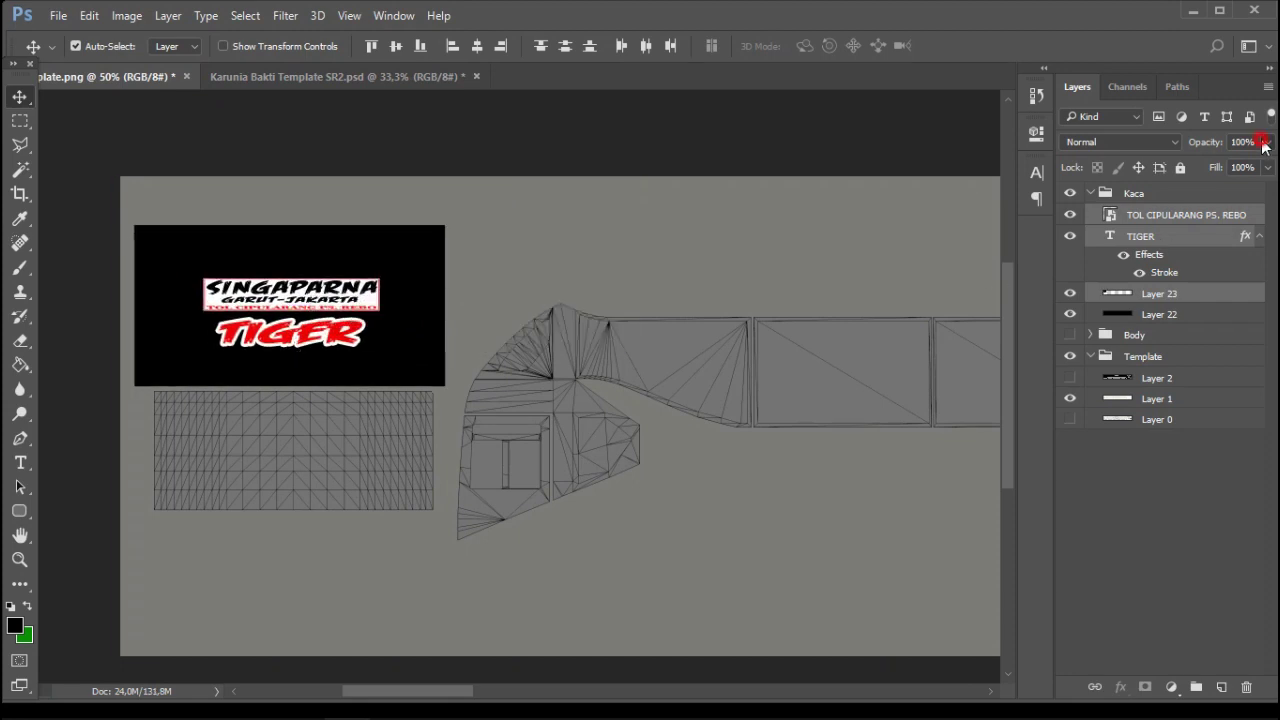
{"action": "left_click_drag", "start_coordinate": [1215, 170], "coordinate": [1211, 170]}
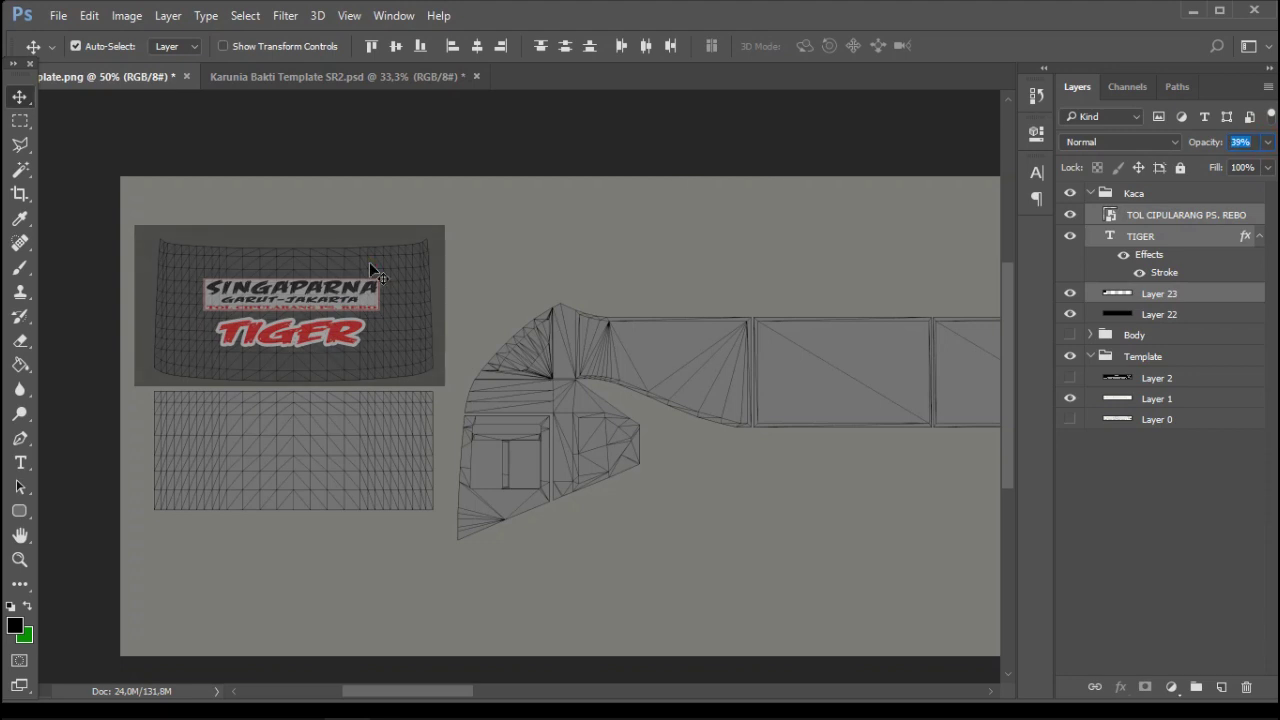
Copy the black strip and white line from the SR2 template and align them along the base of the lower front glass grid
{"action": "left_click", "coordinate": [349, 76]}
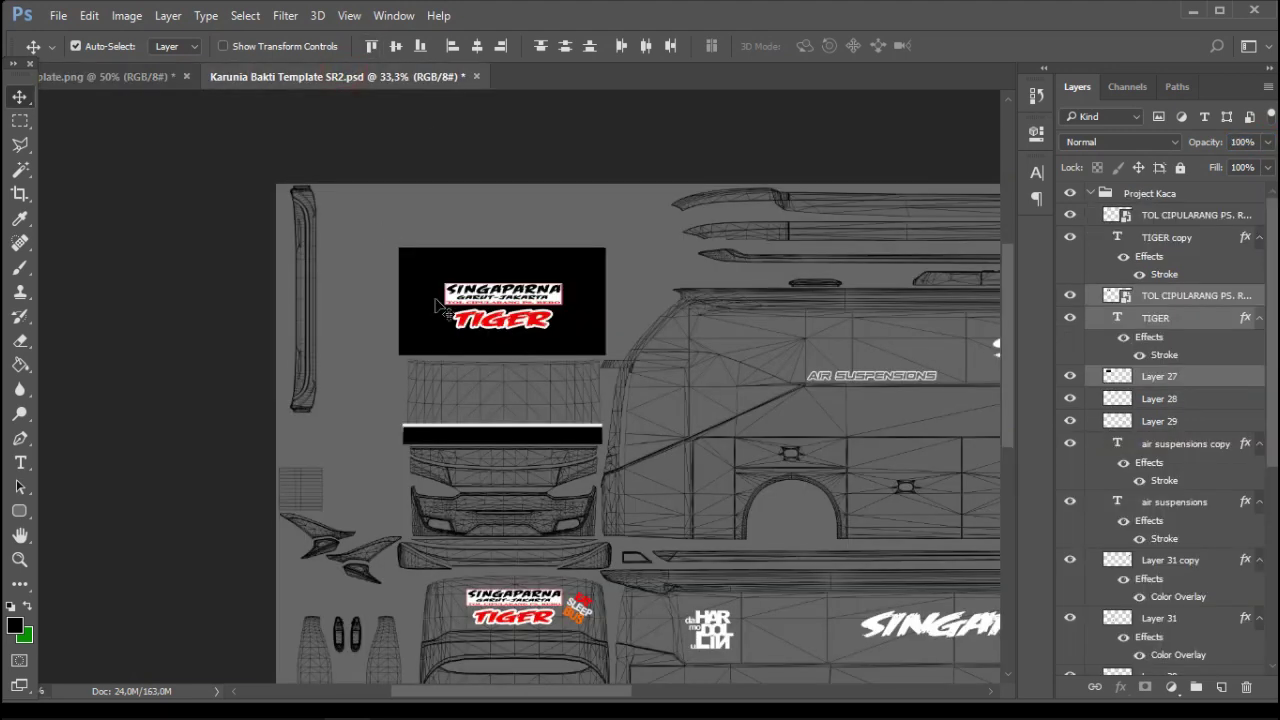
{"action": "left_click", "coordinate": [453, 398]}
{"action": "left_click", "coordinate": [444, 429]}
{"action": "left_click", "coordinate": [445, 436], "text": "shift"}
{"action": "left_click_drag", "start_coordinate": [445, 436], "coordinate": [251, 497]}
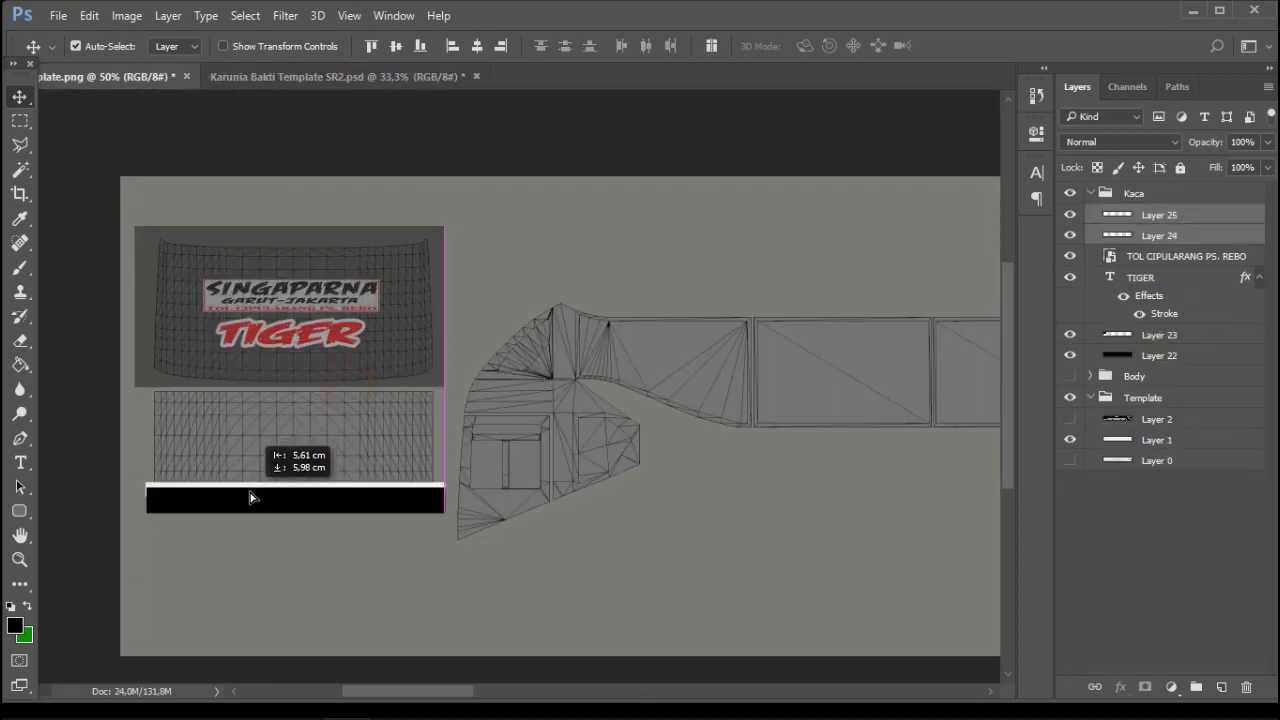
{"action": "left_click_drag", "start_coordinate": [1260, 167], "coordinate": [1233, 168]}
{"action": "left_click_drag", "start_coordinate": [411, 489], "coordinate": [411, 493]}
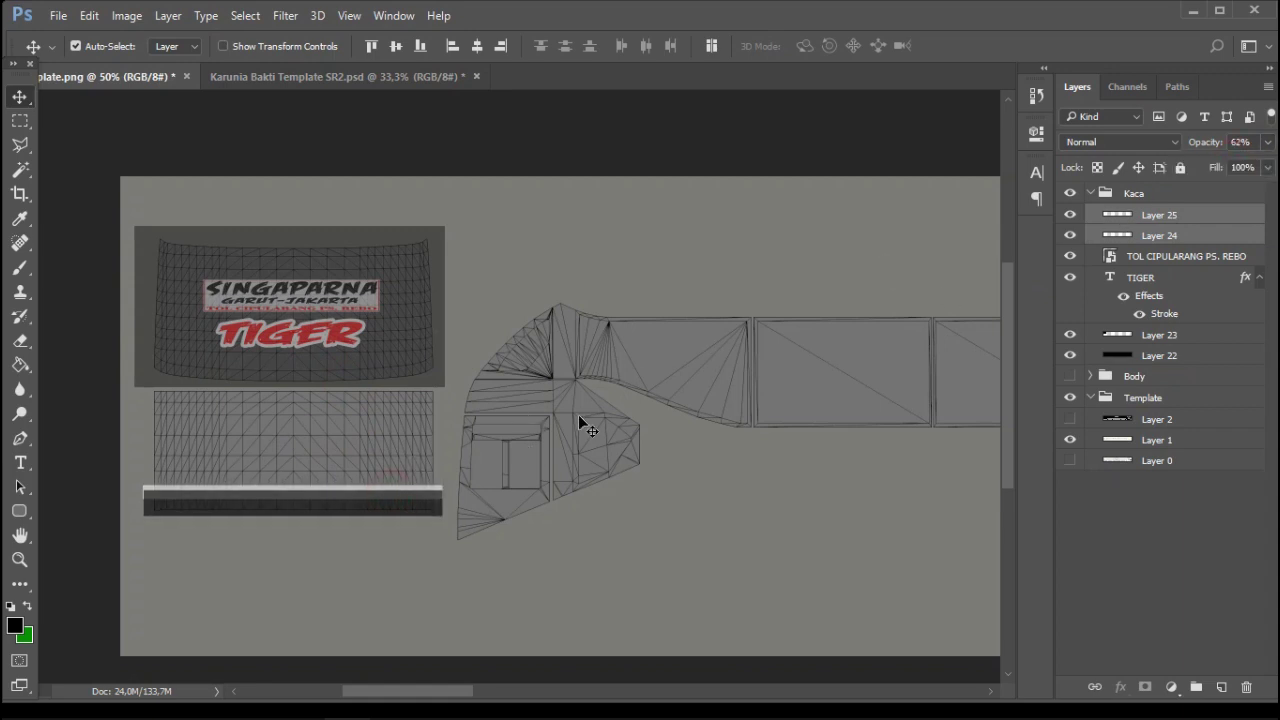
{"action": "left_click", "coordinate": [652, 314]}
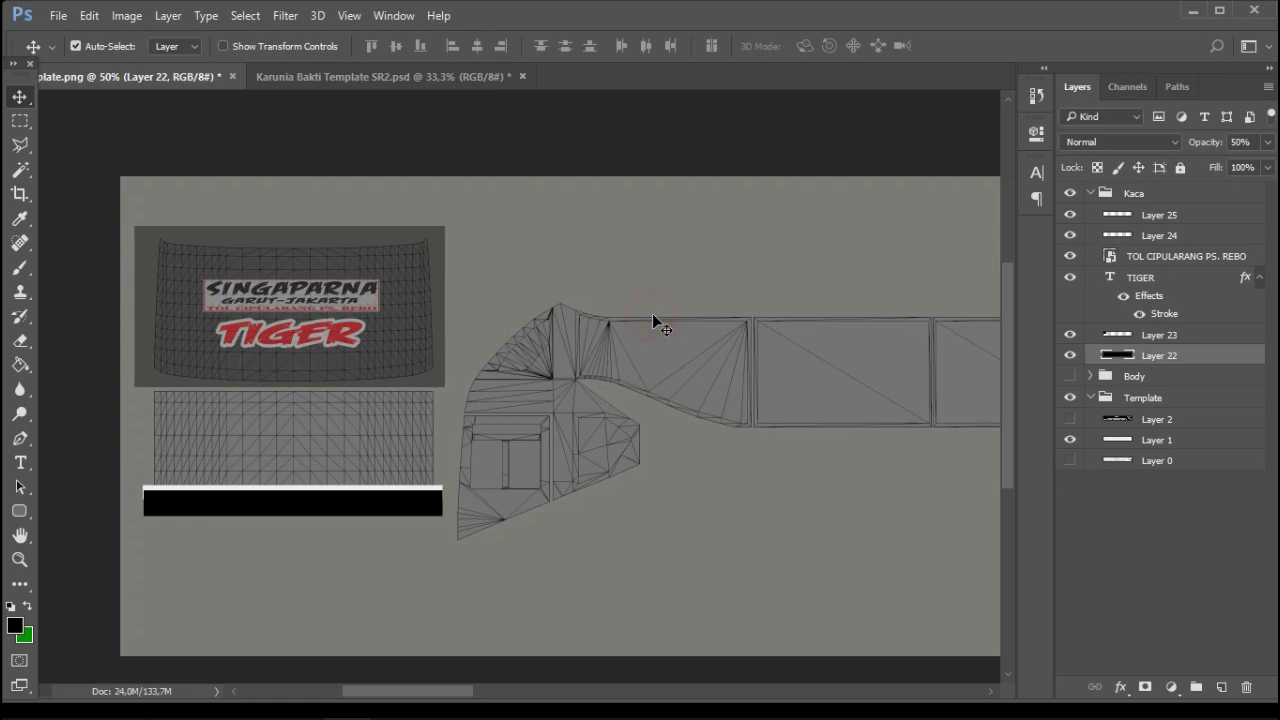
{"action": "left_click_drag", "start_coordinate": [603, 307], "coordinate": [520, 297]}
Copy the rear glass SINGAPARNA board and TIGER text from the SR2 template onto the NRS rear window
{"action": "left_click", "coordinate": [507, 77]}
{"action": "left_click_drag", "start_coordinate": [777, 417], "coordinate": [817, 167]}
{"action": "left_click", "coordinate": [530, 390]}
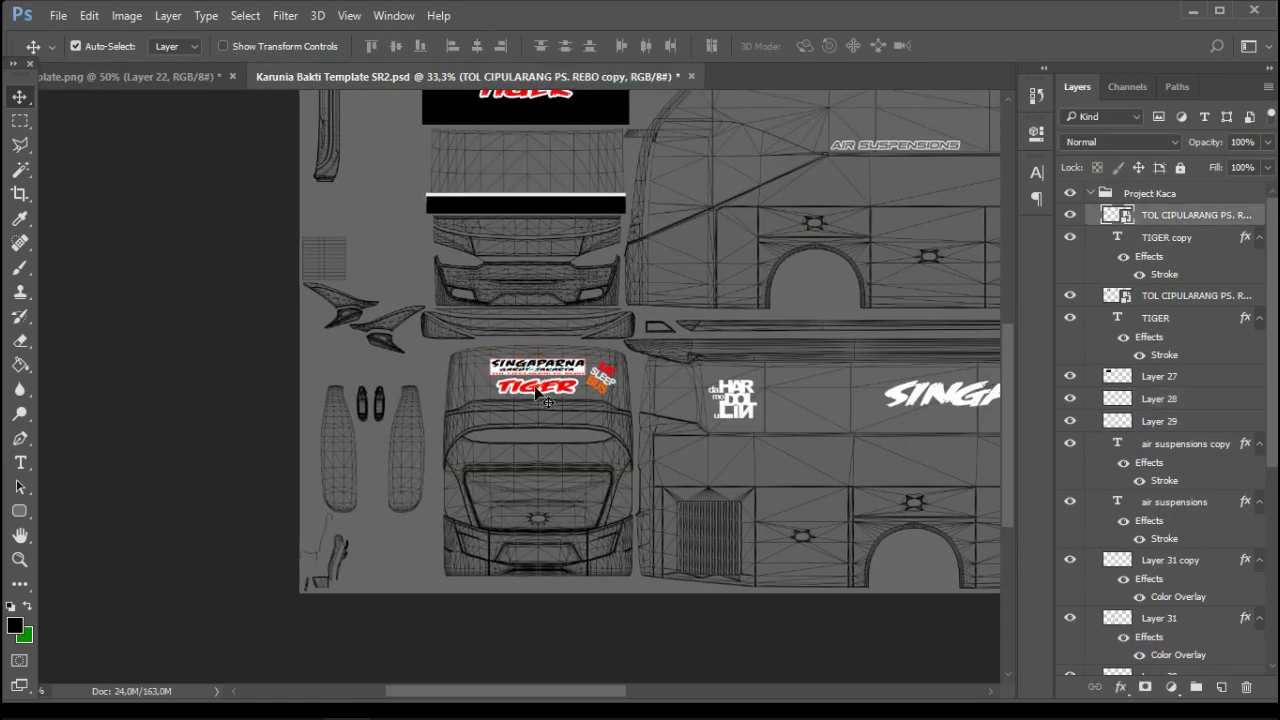
{"action": "left_click", "coordinate": [537, 389], "text": "shift"}
{"action": "left_click_drag", "start_coordinate": [537, 388], "coordinate": [698, 278]}
{"action": "left_click_drag", "start_coordinate": [780, 330], "coordinate": [217, 276]}
{"action": "left_click_drag", "start_coordinate": [178, 235], "coordinate": [920, 271]}
{"action": "left_click_drag", "start_coordinate": [823, 263], "coordinate": [680, 293]}
{"action": "left_click_drag", "start_coordinate": [762, 283], "coordinate": [762, 283]}
Copy the Sleep Bus sticker from the SR2 template beside the rear window logos and transform it
{"action": "left_click", "coordinate": [405, 77]}
{"action": "left_click", "coordinate": [719, 376]}
{"action": "left_click_drag", "start_coordinate": [717, 375], "coordinate": [584, 366]}
{"action": "left_click_drag", "start_coordinate": [470, 373], "coordinate": [377, 205]}
{"action": "left_click_drag", "start_coordinate": [780, 259], "coordinate": [720, 290]}
{"action": "key", "text": "ctrl+t"}
{"action": "left_click", "coordinate": [22, 98]}
{"action": "left_click", "coordinate": [524, 273]}
Transform the SINGAPARNA board and TIGER text together to fit the rear window
{"action": "key", "text": "ctrl+t"}
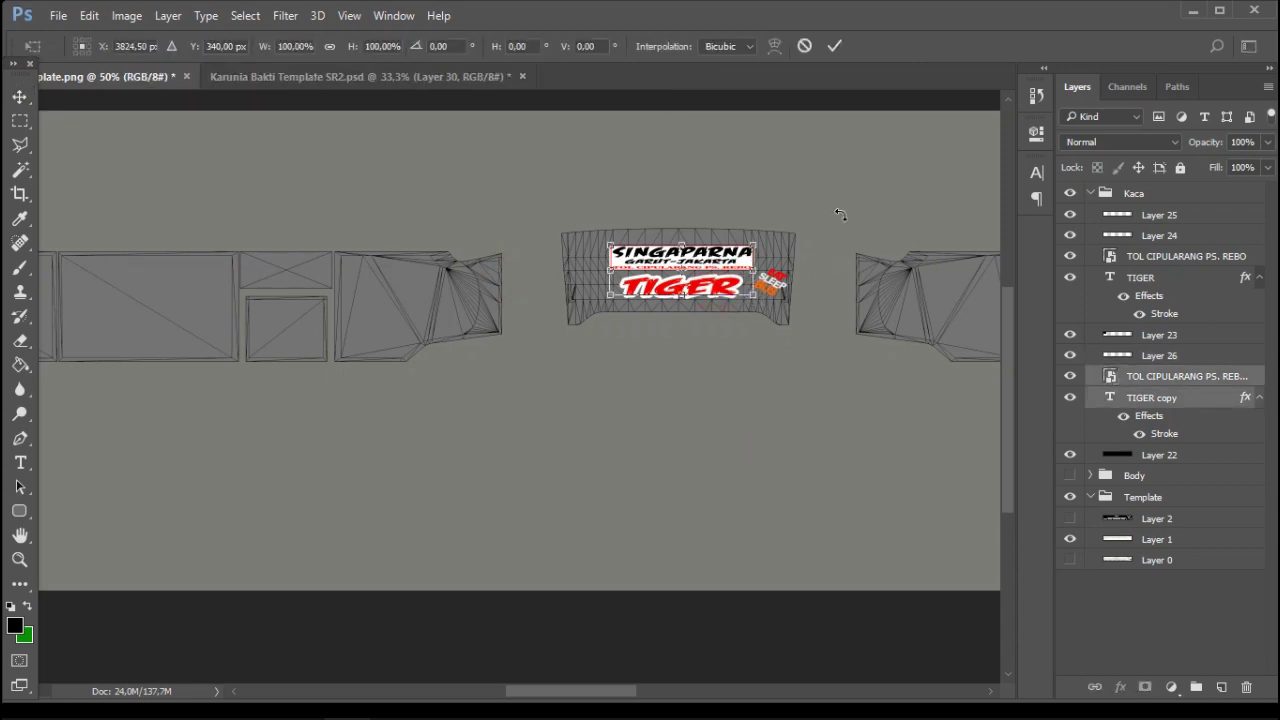
{"action": "left_click", "coordinate": [19, 97]}
{"action": "left_click", "coordinate": [495, 272]}
Reposition and transform the Sleep Bus sticker on the rear window, and delete it
{"action": "left_click_drag", "start_coordinate": [787, 285], "coordinate": [814, 279]}
{"action": "key", "text": "ctrl+t"}
{"action": "left_click", "coordinate": [19, 97]}
{"action": "left_click", "coordinate": [479, 276]}
{"action": "key", "text": "Delete"}
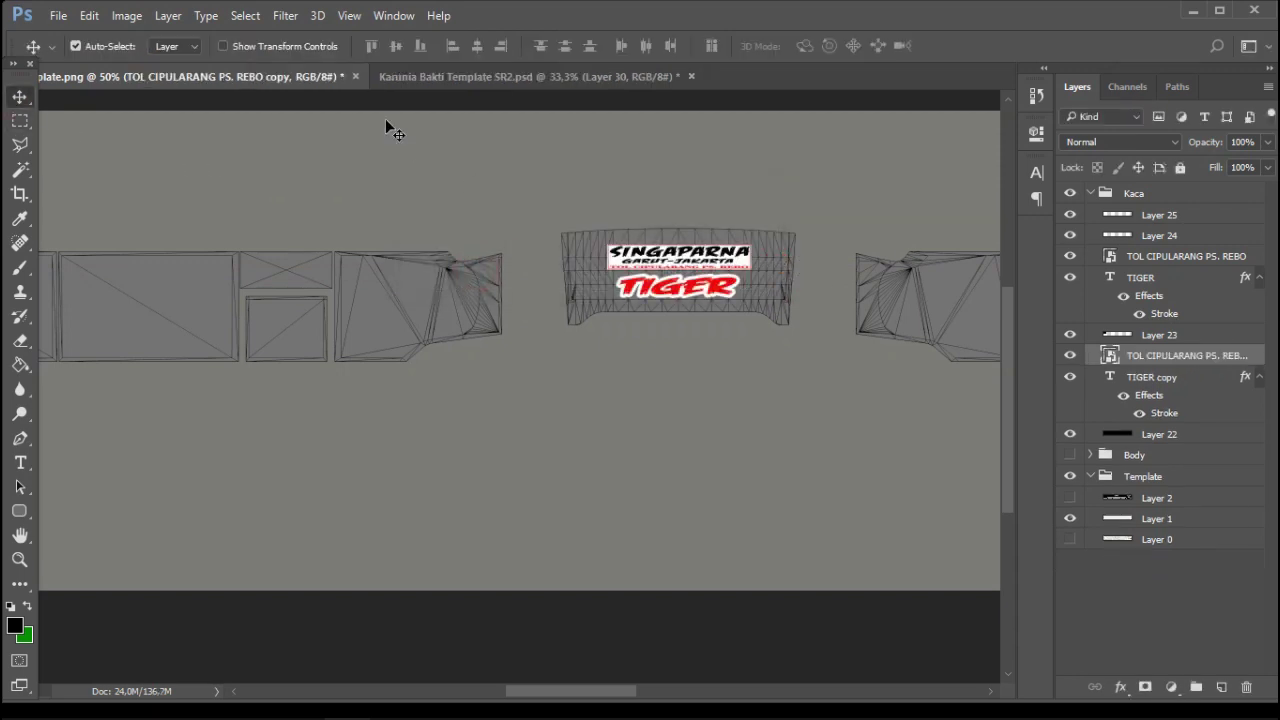
Copy the Sleep Bus sticker again from the SR2 template and fit it beside the rear window logos
{"action": "left_click", "coordinate": [412, 77]}
{"action": "left_click_drag", "start_coordinate": [476, 382], "coordinate": [772, 271]}
{"action": "key", "text": "ctrl+t"}
{"action": "left_click", "coordinate": [20, 97]}
{"action": "left_click", "coordinate": [500, 273]}
{"action": "left_click_drag", "start_coordinate": [785, 324], "coordinate": [517, 287]}
{"action": "left_click_drag", "start_coordinate": [140, 286], "coordinate": [808, 277]}
{"action": "left_click_drag", "start_coordinate": [360, 280], "coordinate": [628, 290]}
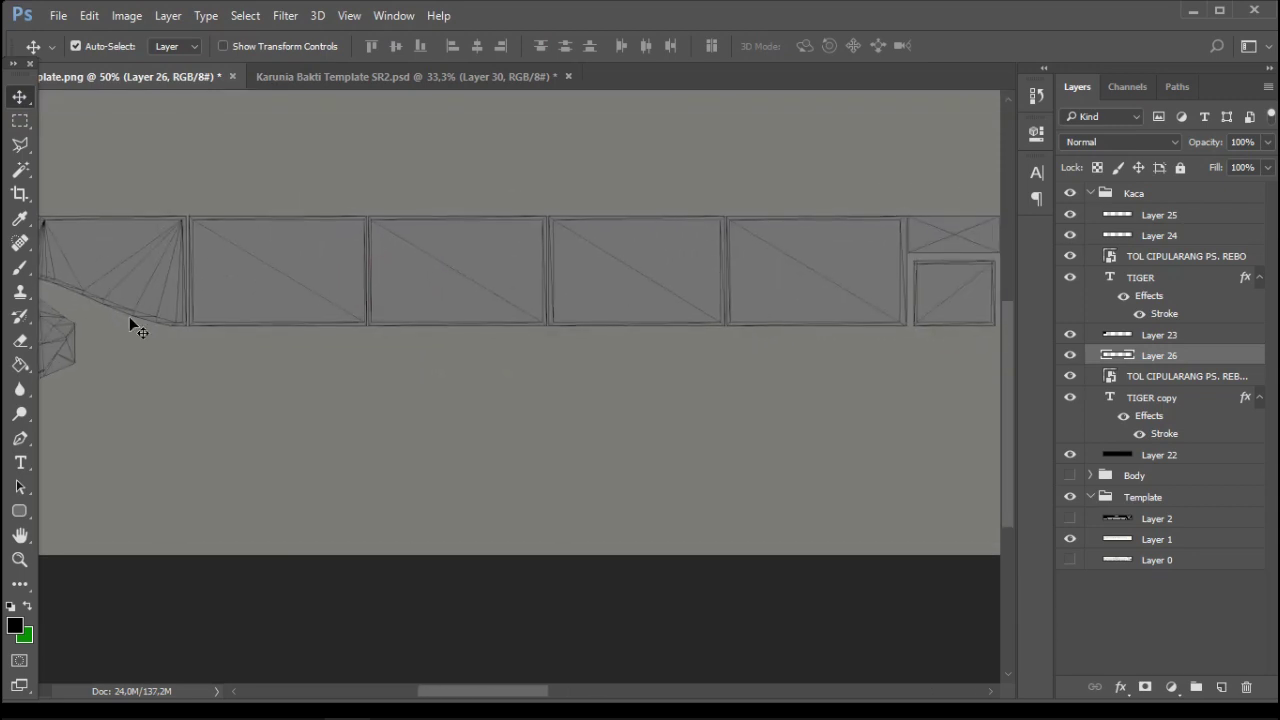
Add the text "SINGAPARNA" across the side windows and set its font to LHF Action Movie
{"action": "left_click", "coordinate": [449, 290]}
{"action": "type", "text": "SINGA"}
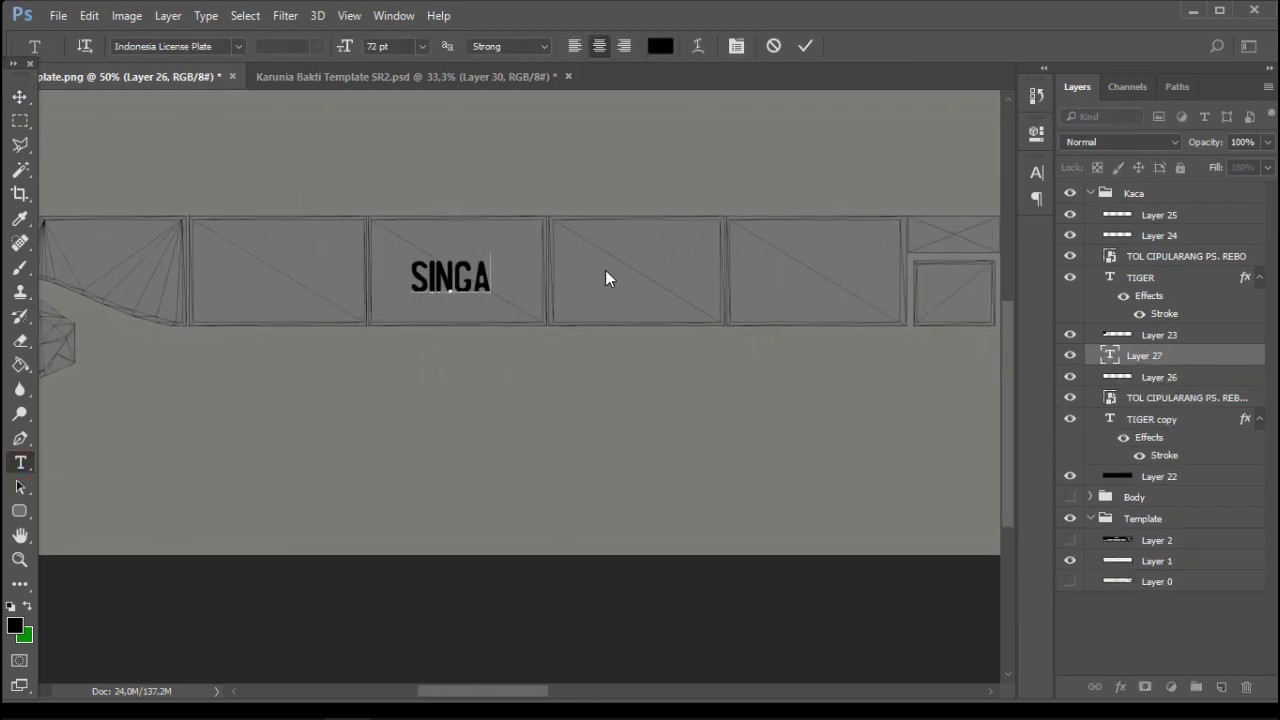
{"action": "type", "text": "PARNA"}
{"action": "left_click_drag", "start_coordinate": [364, 280], "coordinate": [571, 273]}
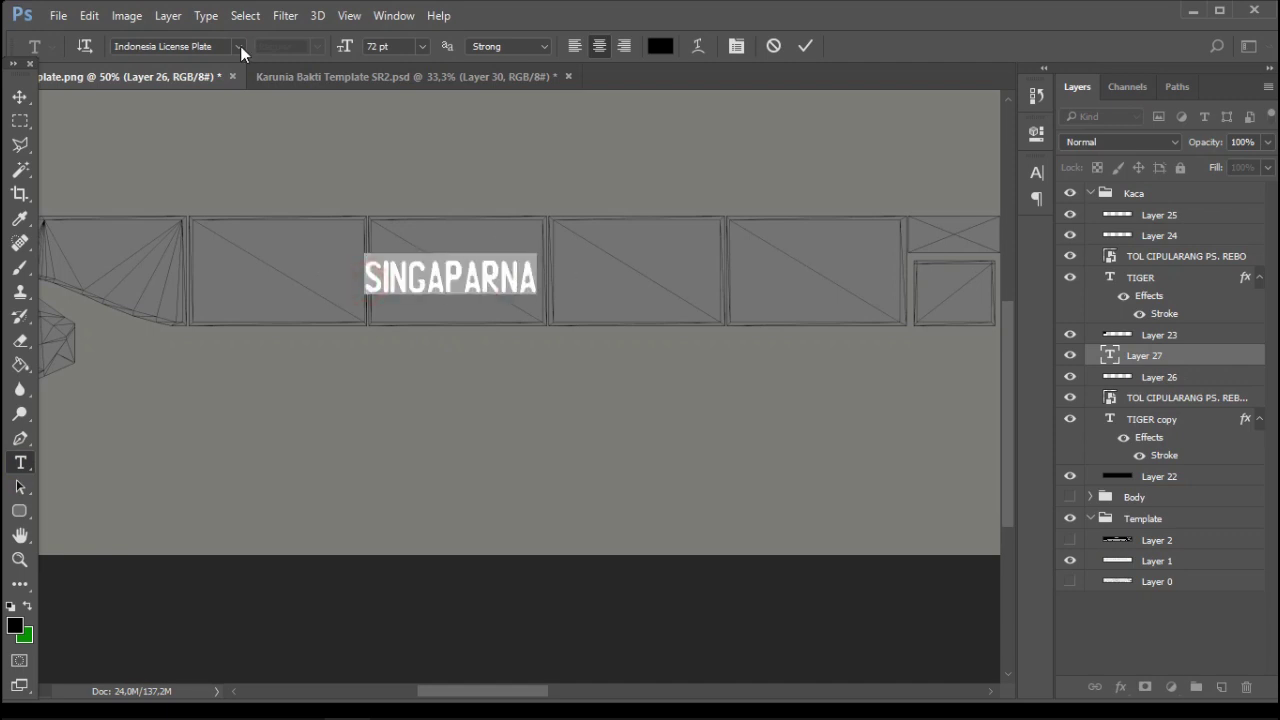
{"action": "left_click", "coordinate": [240, 46]}
{"action": "type", "text": "lhf"}
{"action": "left_click", "coordinate": [266, 106]}
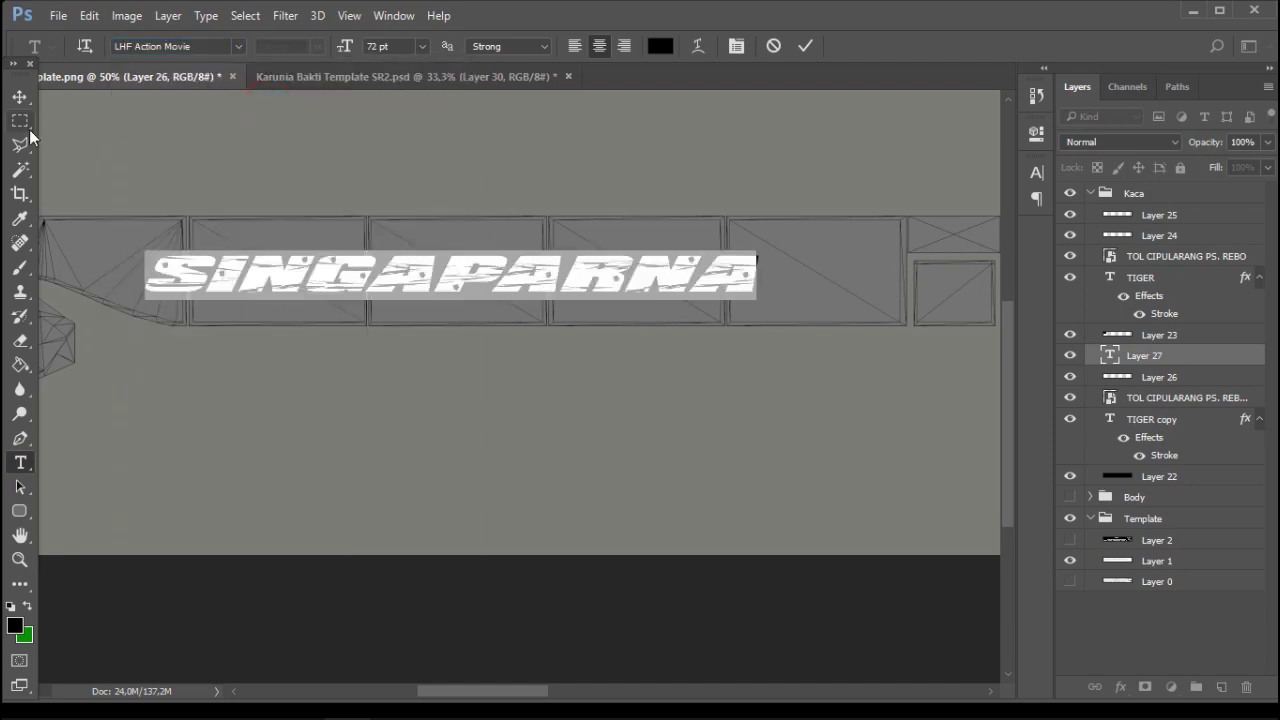
Narrow the SINGAPARNA text to 71.54% width and nudge it into place across the side windows
{"action": "left_click", "coordinate": [19, 97]}
{"action": "key", "text": "ctrl+t"}
{"action": "left_click_drag", "start_coordinate": [149, 275], "coordinate": [303, 275]}
{"action": "left_click_drag", "start_coordinate": [760, 268], "coordinate": [748, 268]}
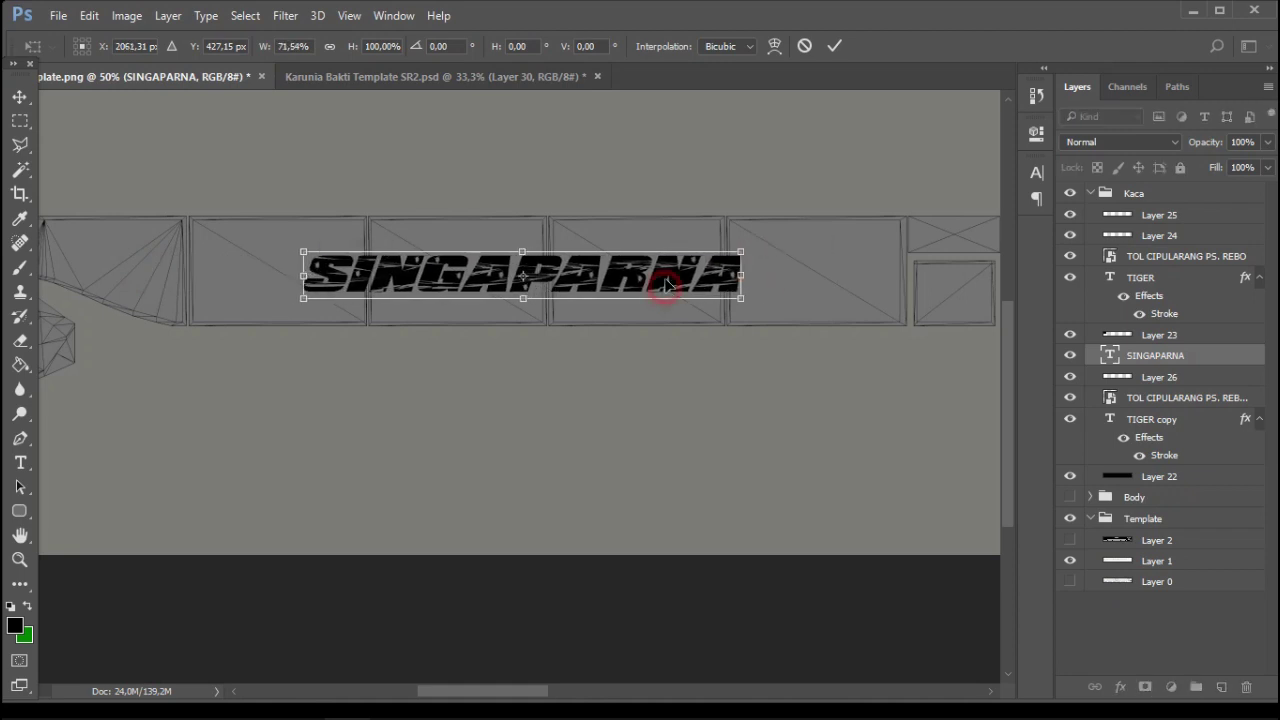
{"action": "left_click_drag", "start_coordinate": [663, 286], "coordinate": [670, 278]}
{"action": "left_click", "coordinate": [19, 97]}
{"action": "left_click", "coordinate": [492, 274]}
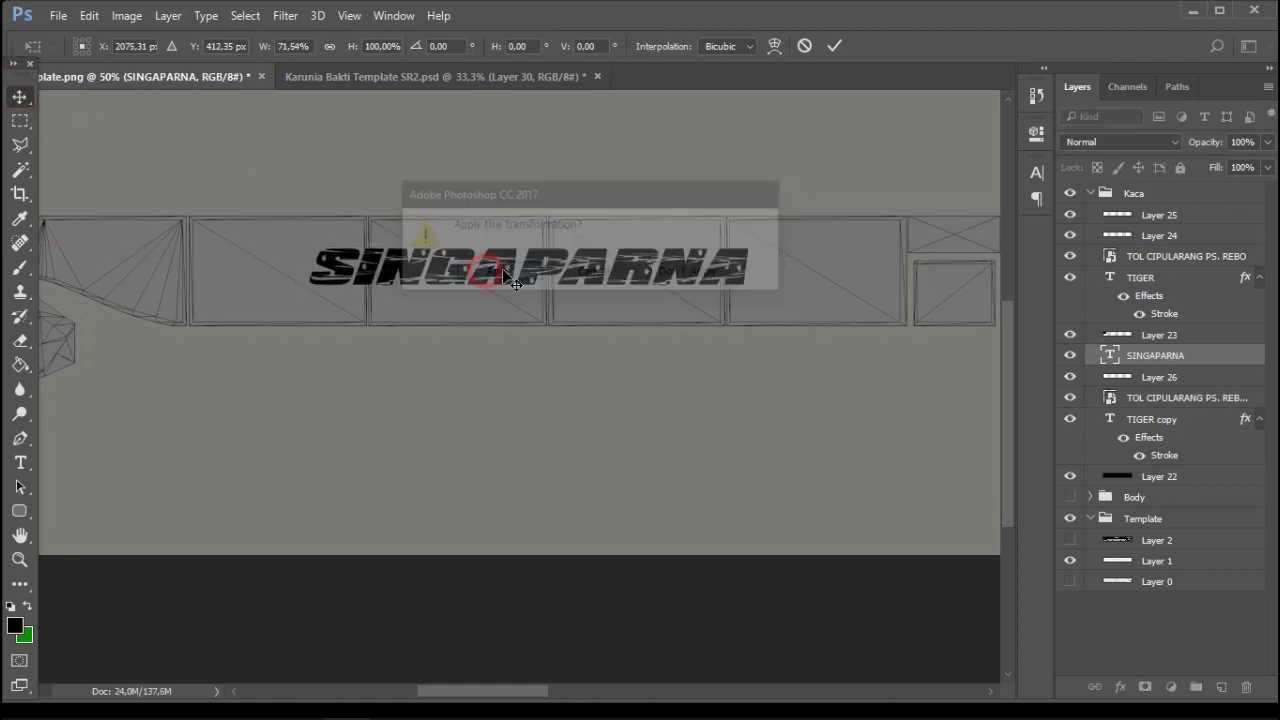
{"action": "key", "text": "Right"}
{"action": "key", "text": "Right"}
{"action": "key", "text": "Right"}
{"action": "key", "text": "Right"}
{"action": "key", "text": "Right"}
{"action": "key", "text": "Right"}
{"action": "key", "text": "Right"}
{"action": "key", "text": "Right"}
{"action": "key", "text": "Right"}
{"action": "key", "text": "Right"}
{"action": "key", "text": "Right"}
{"action": "key", "text": "Right"}
{"action": "key", "text": "Right"}
{"action": "key", "text": "Right"}
{"action": "key", "text": "Right"}
{"action": "key", "text": "Right"}
{"action": "key", "text": "Right"}
{"action": "key", "text": "Right"}
{"action": "key", "text": "Right"}
{"action": "key", "text": "Right"}
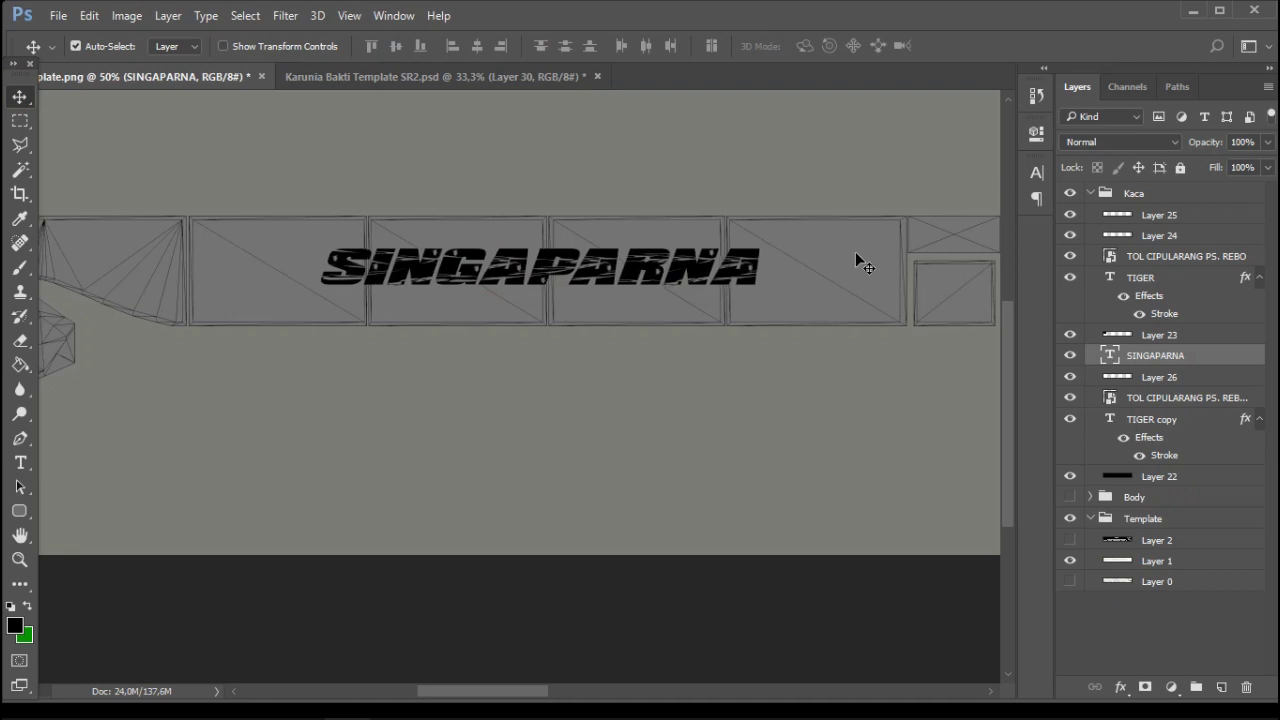
Duplicate the SINGAPARNA text layer and place the copy across the opposite side's windows, starting just behind the door
{"action": "right_click", "coordinate": [1160, 356]}
{"action": "left_click", "coordinate": [829, 229]}
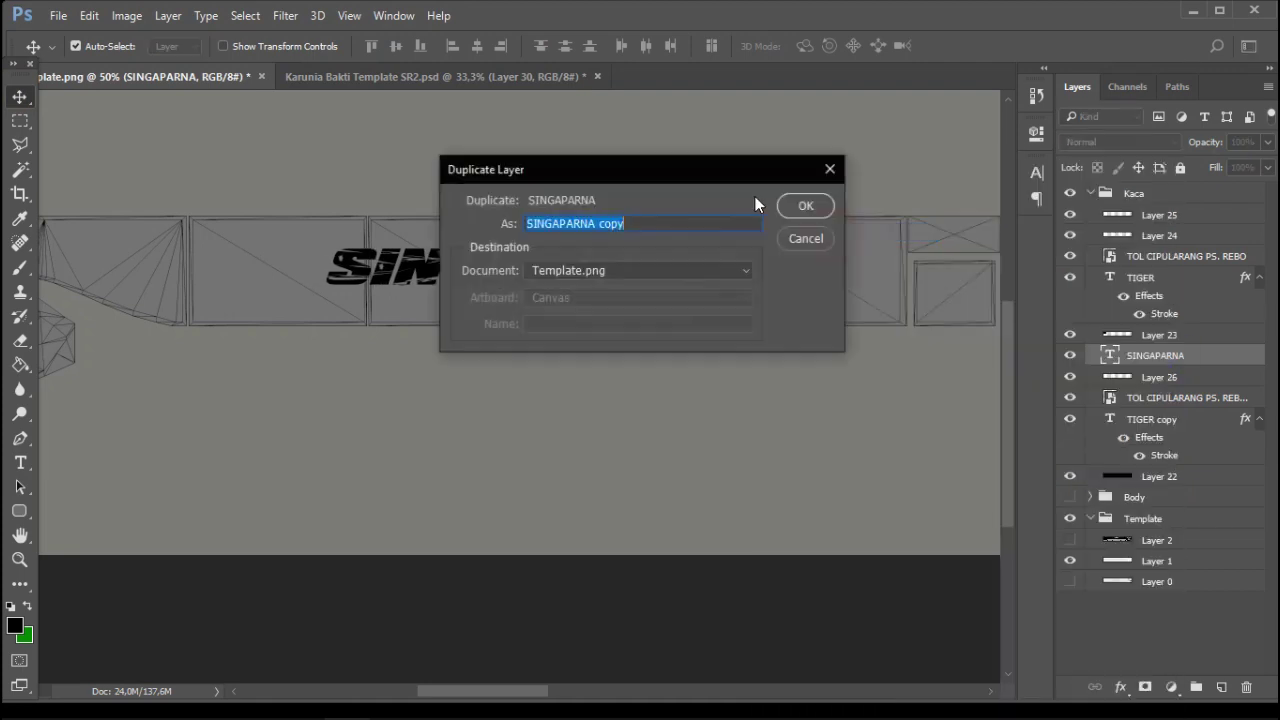
{"action": "key", "text": "Return"}
{"action": "left_click_drag", "start_coordinate": [737, 291], "coordinate": [900, 337]}
{"action": "left_click_drag", "start_coordinate": [900, 337], "coordinate": [168, 268]}
{"action": "left_click_drag", "start_coordinate": [174, 263], "coordinate": [820, 133]}
{"action": "left_click_drag", "start_coordinate": [820, 133], "coordinate": [499, 187]}
{"action": "left_click_drag", "start_coordinate": [508, 240], "coordinate": [680, 243]}
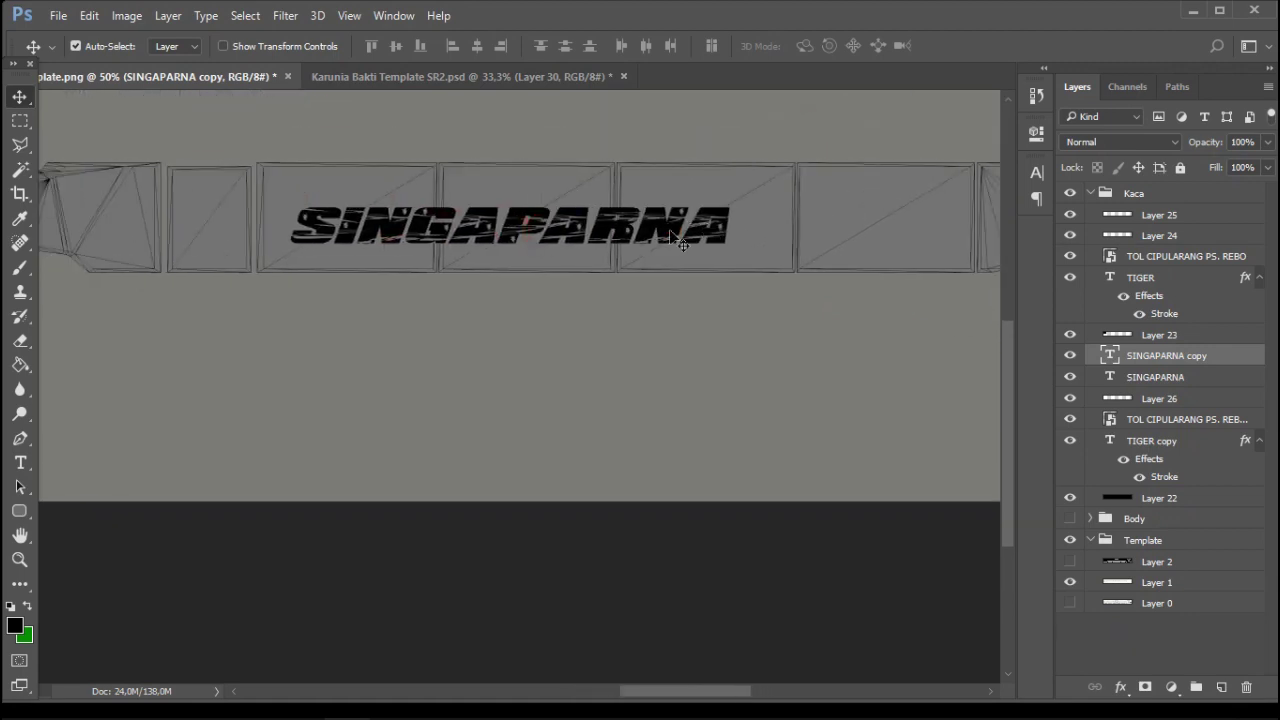
{"action": "mouse_move", "coordinate": [577, 231]}
{"action": "left_mouse_down"}
{"action": "mouse_move", "coordinate": [604, 224]}
{"action": "mouse_move", "coordinate": [586, 224]}
{"action": "left_mouse_up"}
Shift the original SINGAPARNA text toward the rear so that it spans the second to fourth side windows
{"action": "left_click_drag", "start_coordinate": [217, 217], "coordinate": [652, 240]}
{"action": "left_click_drag", "start_coordinate": [246, 237], "coordinate": [646, 249]}
{"action": "left_click_drag", "start_coordinate": [571, 298], "coordinate": [698, 301]}
{"action": "left_click_drag", "start_coordinate": [778, 224], "coordinate": [492, 272]}
{"action": "left_click_drag", "start_coordinate": [786, 306], "coordinate": [270, 313]}
{"action": "left_click_drag", "start_coordinate": [920, 325], "coordinate": [275, 322]}
{"action": "left_click_drag", "start_coordinate": [655, 367], "coordinate": [889, 265]}
{"action": "left_click_drag", "start_coordinate": [660, 323], "coordinate": [962, 332]}
{"action": "left_click_drag", "start_coordinate": [366, 279], "coordinate": [437, 302]}
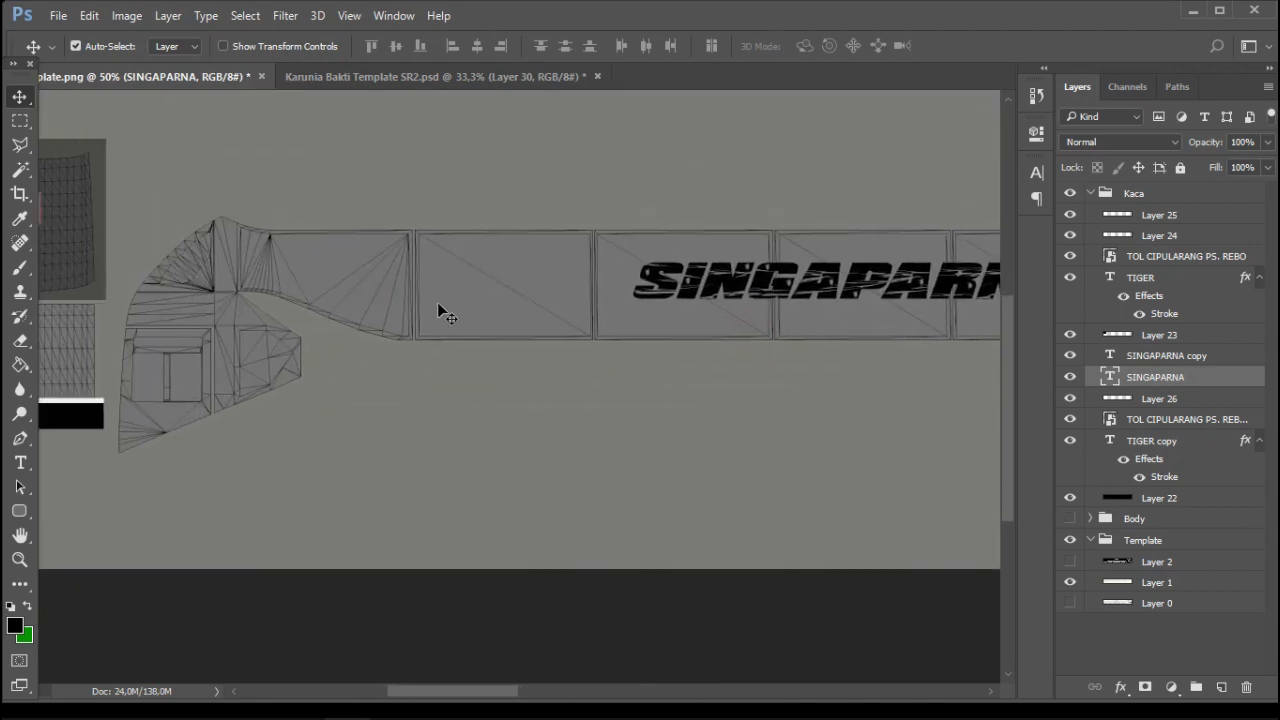
Copy the AIR SUSPENSIONS text from the SR2 template to the lower edge of the first large side window
{"action": "left_click", "coordinate": [22, 464]}
{"action": "left_click", "coordinate": [331, 77]}
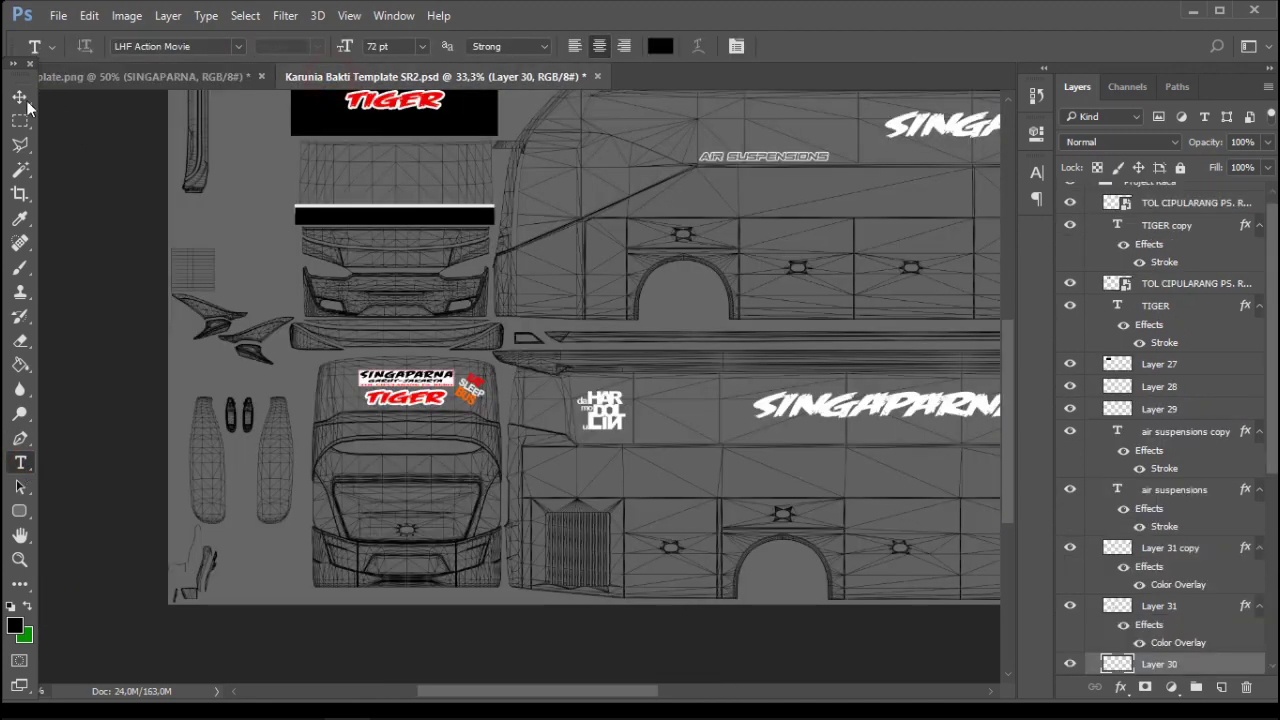
{"action": "key", "text": "v"}
{"action": "left_click_drag", "start_coordinate": [766, 156], "coordinate": [523, 331]}
{"action": "left_click_drag", "start_coordinate": [603, 320], "coordinate": [458, 330]}
Duplicate the AIR SUSPENSIONS text layer and place the copy at the matching lower window edge on the opposite side
{"action": "right_click", "coordinate": [1137, 378]}
{"action": "left_click", "coordinate": [814, 220]}
{"action": "left_click", "coordinate": [806, 206]}
{"action": "left_click_drag", "start_coordinate": [731, 262], "coordinate": [911, 235]}
{"action": "left_click_drag", "start_coordinate": [911, 231], "coordinate": [109, 227]}
{"action": "left_click_drag", "start_coordinate": [111, 231], "coordinate": [181, 180]}
{"action": "left_click_drag", "start_coordinate": [829, 207], "coordinate": [910, 209]}
{"action": "left_click_drag", "start_coordinate": [874, 206], "coordinate": [451, 198]}
{"action": "left_click_drag", "start_coordinate": [450, 201], "coordinate": [679, 322]}
Copy the white HARMODOLLIN logo from the SR2 template onto the rearmost side window, scaled to 77.92% width and 75.61% height
{"action": "left_click_drag", "start_coordinate": [600, 277], "coordinate": [985, 259]}
{"action": "mouse_move", "coordinate": [150, 185]}
{"action": "left_mouse_down"}
{"action": "mouse_move", "coordinate": [551, 274]}
{"action": "mouse_move", "coordinate": [830, 271]}
{"action": "left_mouse_up"}
{"action": "left_click", "coordinate": [390, 407]}
{"action": "left_click_drag", "start_coordinate": [556, 329], "coordinate": [200, 207]}
{"action": "left_click_drag", "start_coordinate": [718, 231], "coordinate": [546, 251]}
{"action": "left_click", "coordinate": [465, 80]}
{"action": "left_click_drag", "start_coordinate": [620, 425], "coordinate": [636, 248]}
{"action": "key", "text": "ctrl+t"}
{"action": "left_click", "coordinate": [18, 103]}
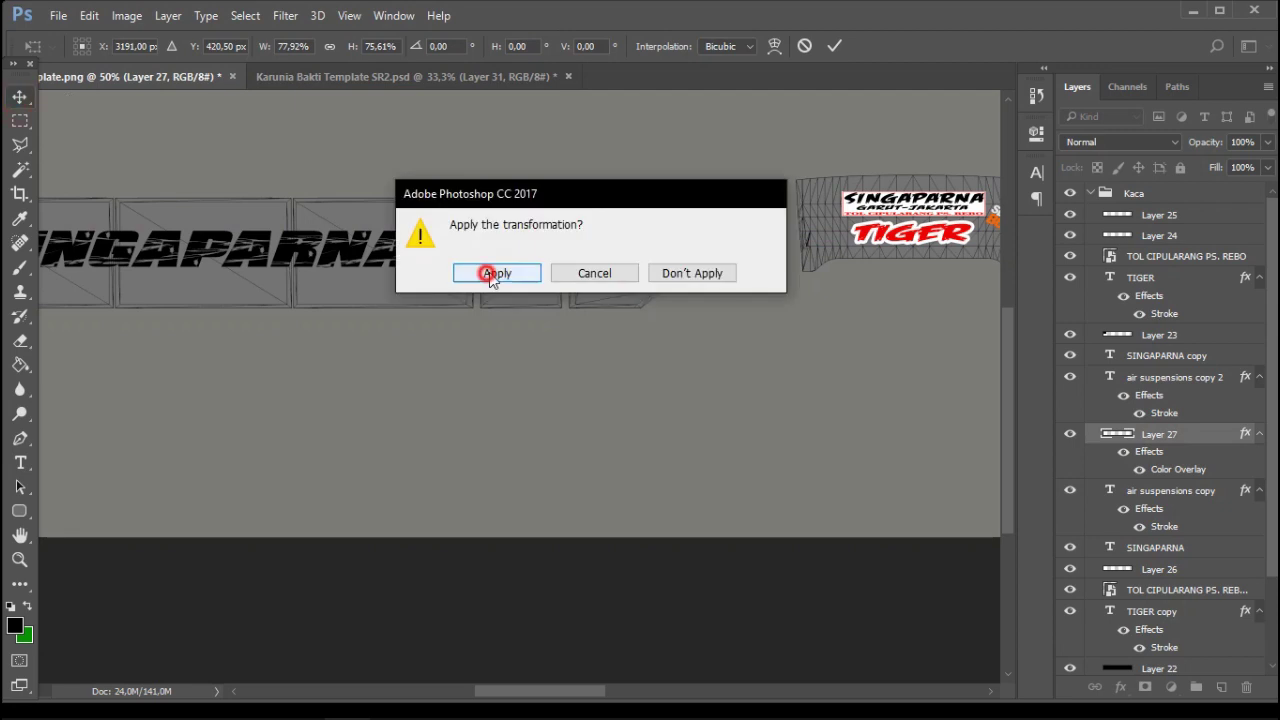
{"action": "left_click", "coordinate": [492, 273]}
Duplicate the white HARMODOLLIN logo layer and place the copy on the opposite side's rearmost window
{"action": "right_click", "coordinate": [1194, 437]}
{"action": "left_click", "coordinate": [866, 231]}
{"action": "left_click", "coordinate": [822, 210]}
{"action": "left_click_drag", "start_coordinate": [794, 283], "coordinate": [437, 258]}
{"action": "left_click_drag", "start_coordinate": [834, 289], "coordinate": [841, 247]}
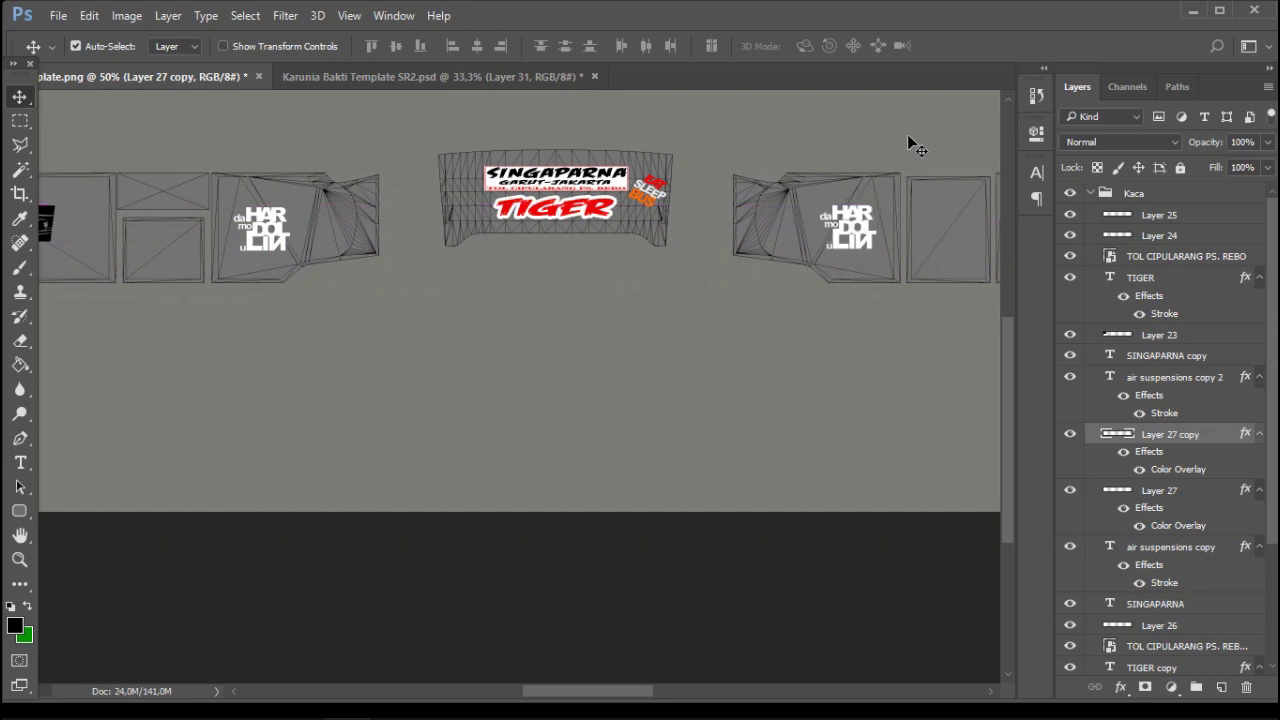
{"action": "left_click_drag", "start_coordinate": [378, 197], "coordinate": [1116, 213]}
Raise the opacity of the black front windscreen panel, and set the glass fill Layer 22 to 50% opacity
{"action": "left_click_drag", "start_coordinate": [269, 272], "coordinate": [886, 357]}
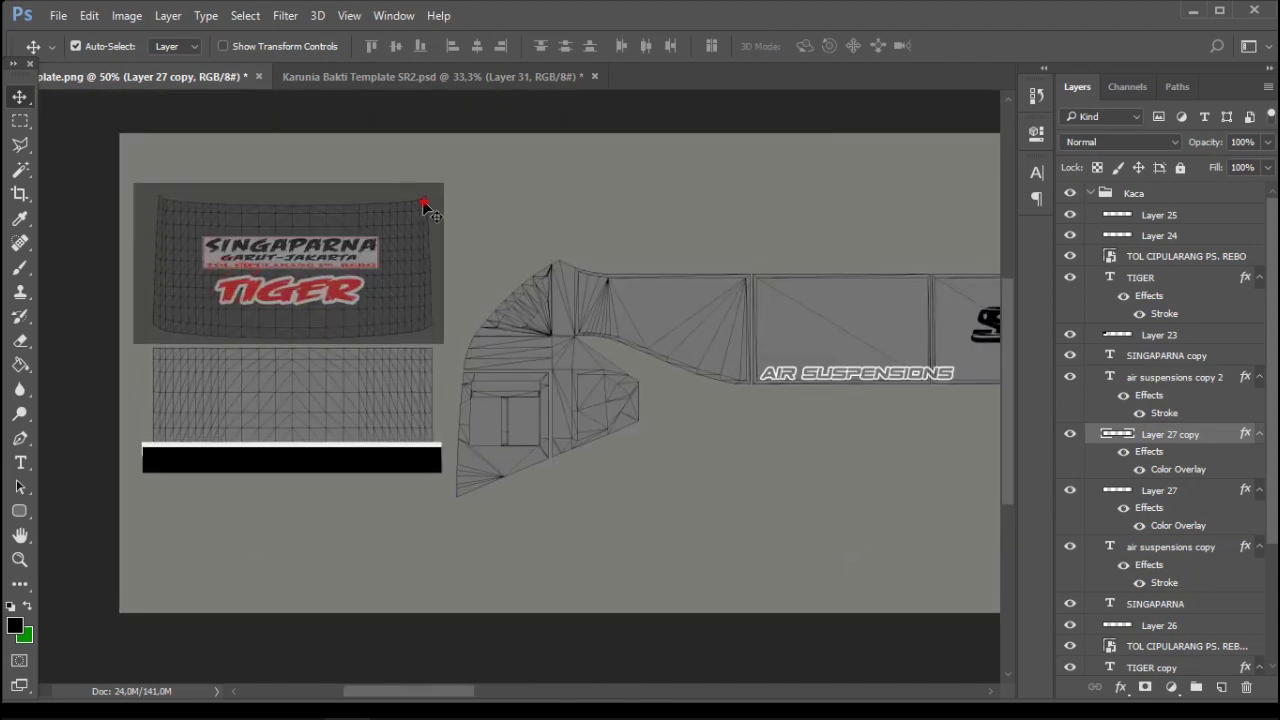
{"action": "left_click", "coordinate": [424, 208]}
{"action": "left_click_drag", "start_coordinate": [1212, 165], "coordinate": [1268, 166]}
{"action": "left_click", "coordinate": [720, 307]}
{"action": "left_click_drag", "start_coordinate": [837, 343], "coordinate": [337, 337]}
{"action": "type", "text": "50"}
{"action": "key", "text": "Return"}
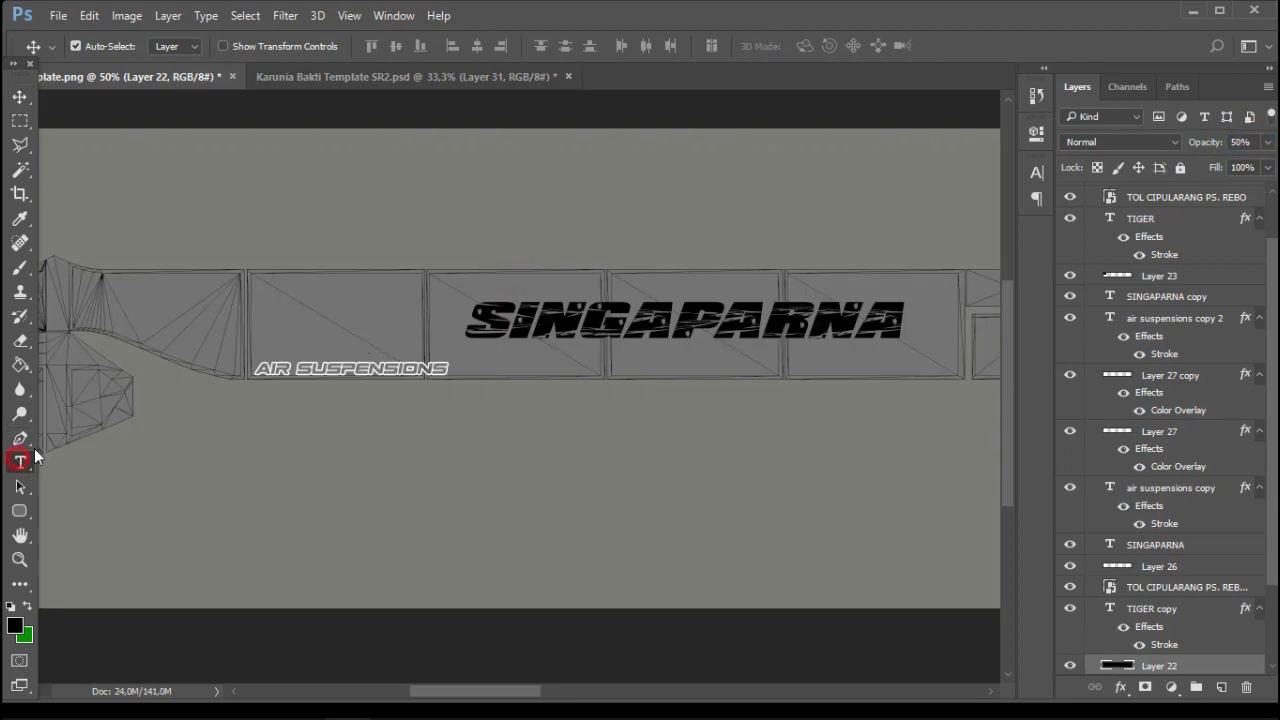
Recolour the original SINGAPARNA side window text white
{"action": "left_click", "coordinate": [33, 455]}
{"action": "double_click", "coordinate": [480, 325]}
{"action": "left_click", "coordinate": [659, 45]}
{"action": "left_click_drag", "start_coordinate": [823, 303], "coordinate": [720, 201]}
{"action": "left_click", "coordinate": [1192, 197]}
{"action": "left_click", "coordinate": [20, 97]}
Recolour the SINGAPARNA copy on the opposite side windows to ffffff
{"action": "left_click_drag", "start_coordinate": [880, 251], "coordinate": [386, 243]}
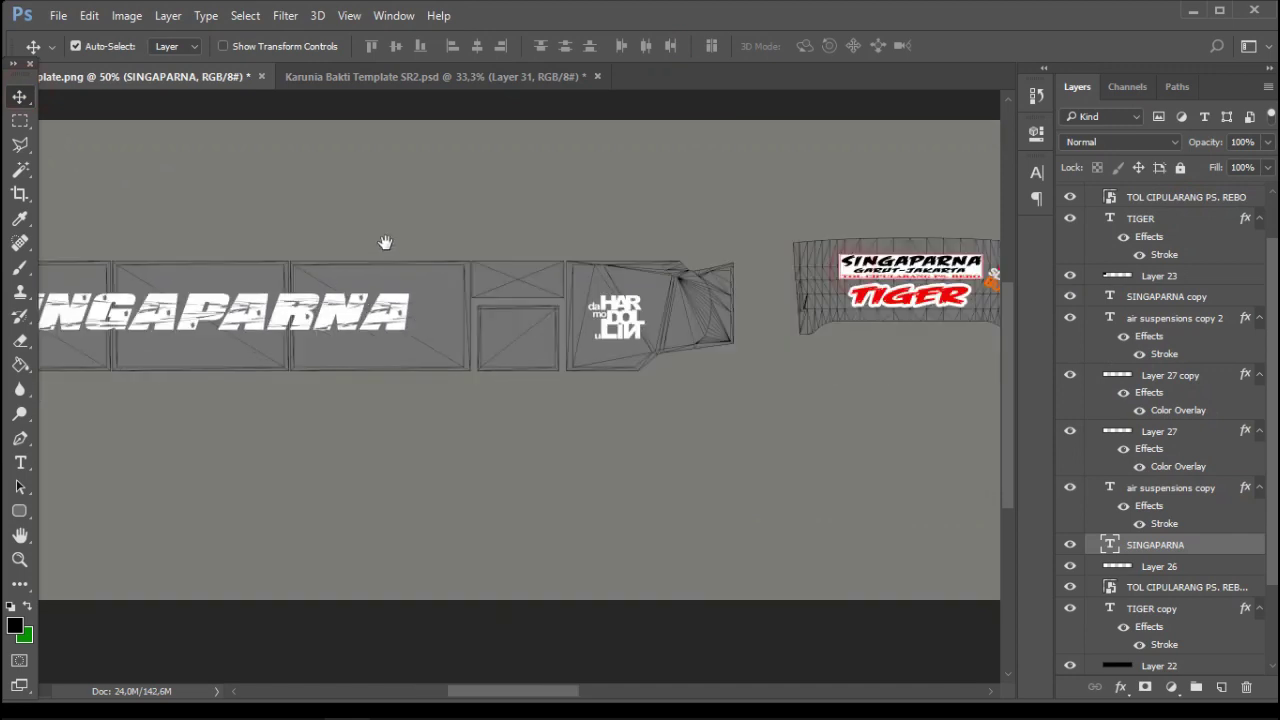
{"action": "left_click", "coordinate": [19, 462]}
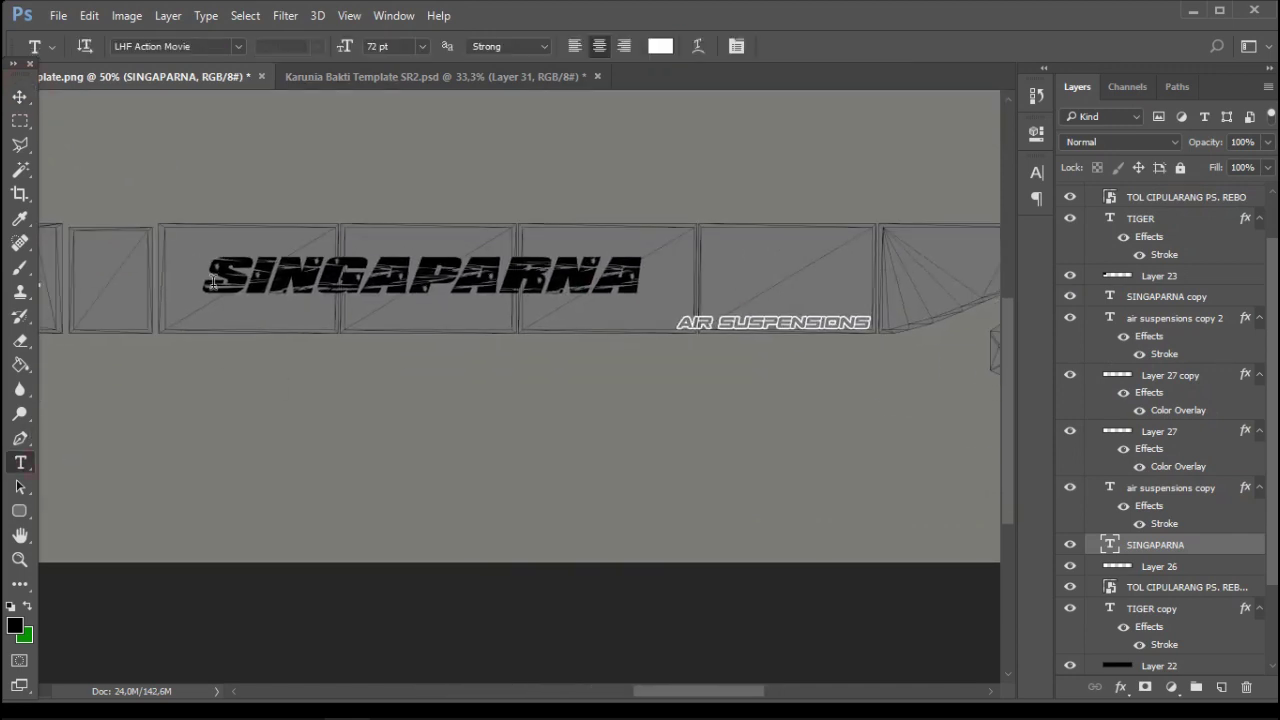
{"action": "double_click", "coordinate": [420, 275]}
{"action": "left_click", "coordinate": [659, 45]}
{"action": "type", "text": "ffffff"}
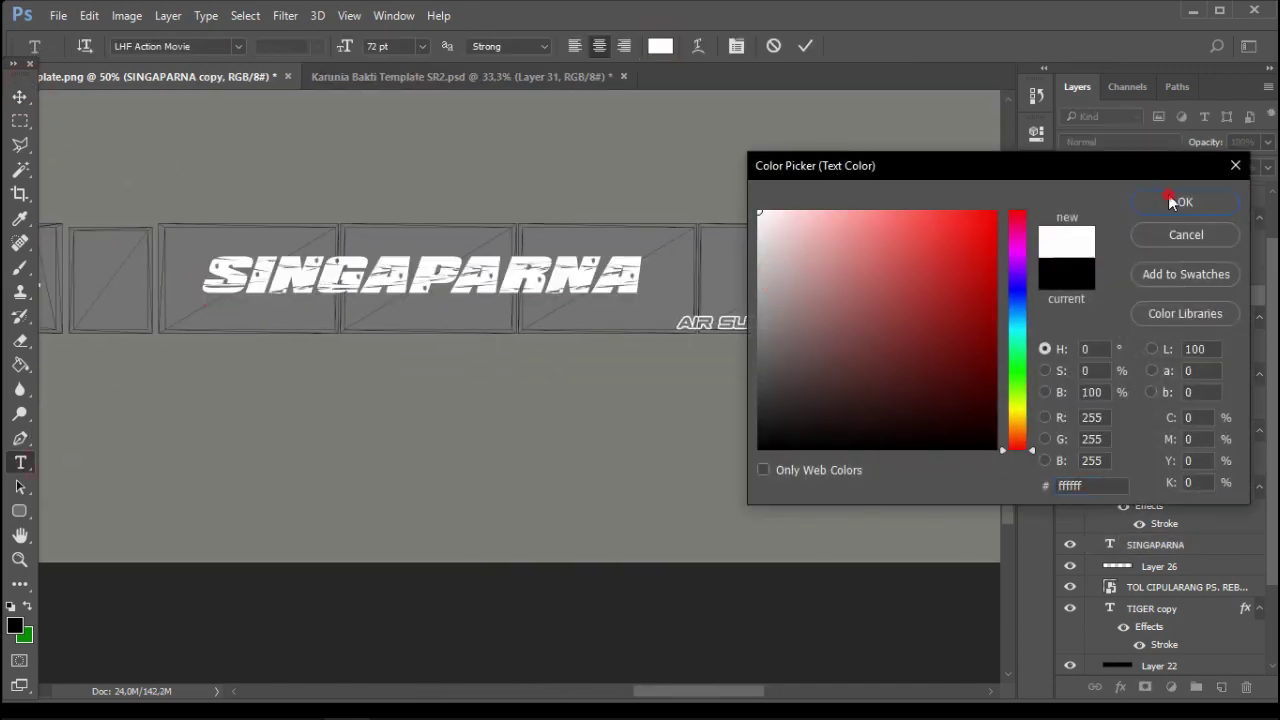
{"action": "left_click", "coordinate": [1185, 201]}
{"action": "left_click", "coordinate": [19, 96]}
{"action": "left_click_drag", "start_coordinate": [94, 262], "coordinate": [346, 261]}
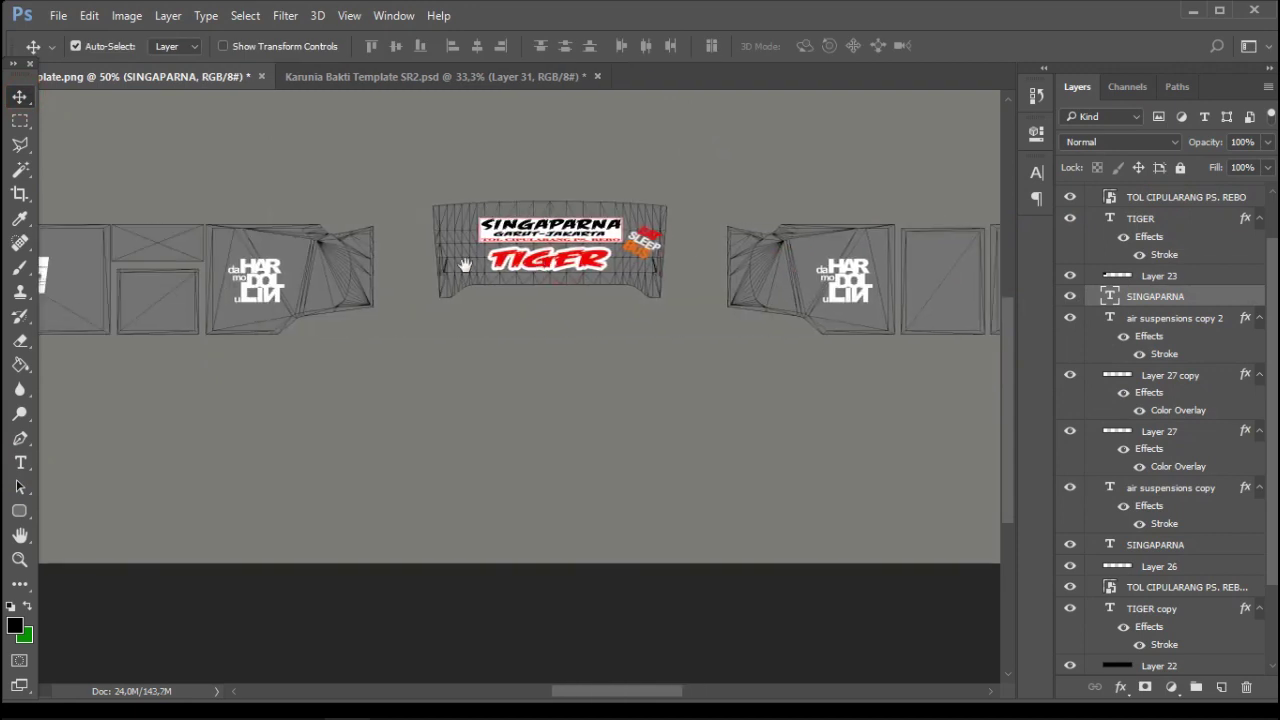
Raise the opacity of the black glass fill Layer 22 to 100%
{"action": "left_click", "coordinate": [512, 180]}
{"action": "left_click_drag", "start_coordinate": [1237, 166], "coordinate": [1272, 168]}
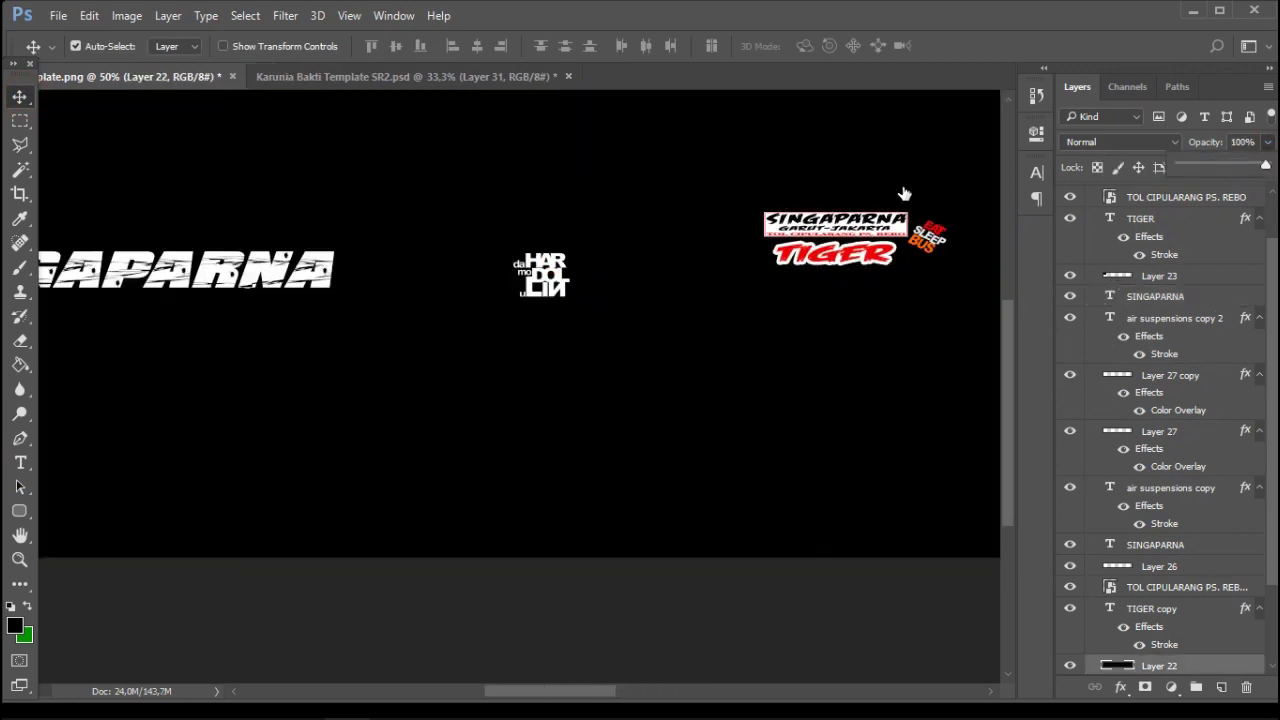
{"action": "key", "text": "ctrl+minus"}
{"action": "key", "text": "ctrl+minus"}
{"action": "key", "text": "ctrl+minus"}
{"action": "key", "text": "ctrl+minus"}
{"action": "key", "text": "ctrl+minus"}
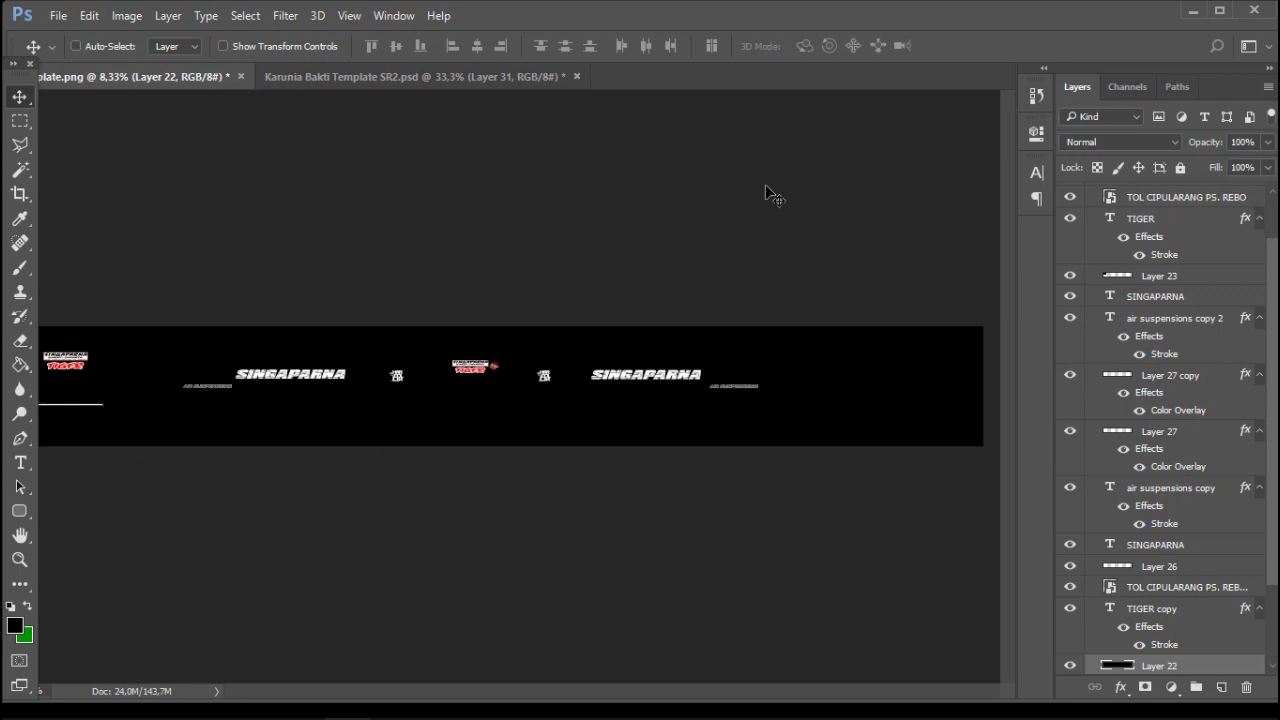
Collapse and hide the Kaca group, and show the Body group in its place
{"action": "scroll", "coordinate": [1150, 450], "scroll_direction": "up", "scroll_amount": 1}
{"action": "left_click", "coordinate": [1091, 193]}
{"action": "left_click", "coordinate": [1070, 193]}
{"action": "left_click", "coordinate": [1070, 215]}
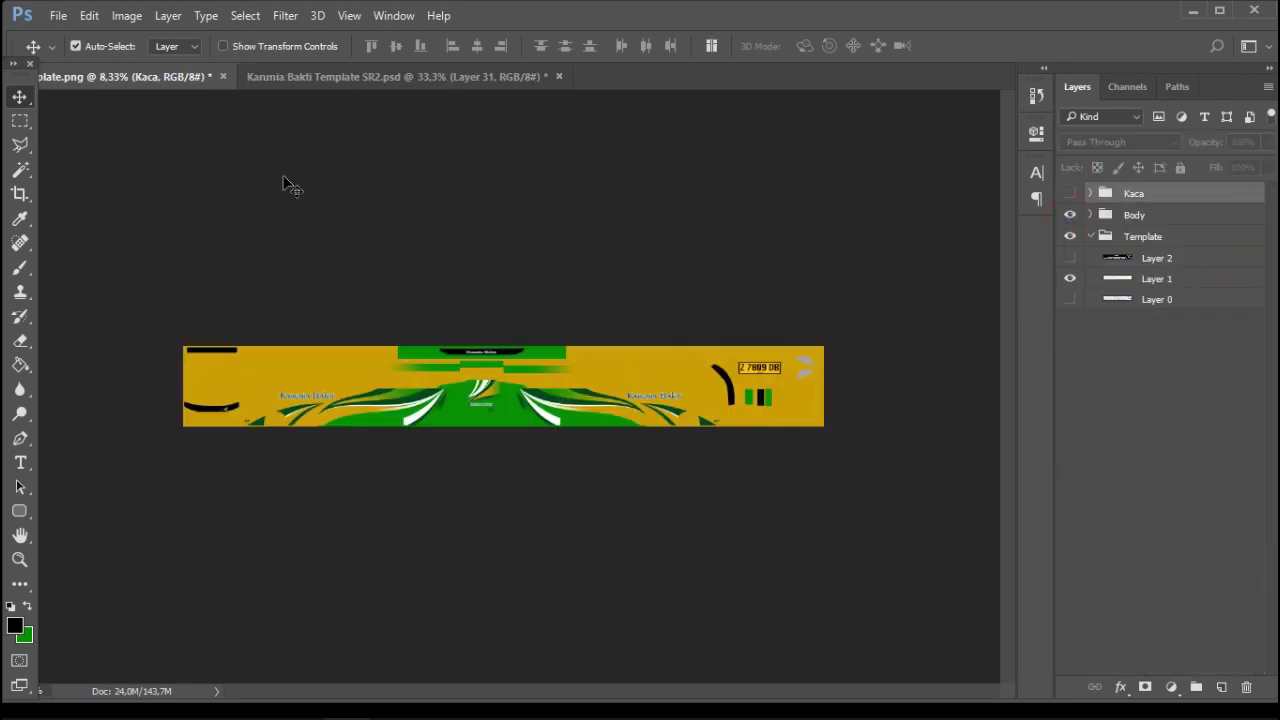
Move the template's Layer 2 out of the Template group to just above the Body group and make it visible
{"action": "left_click_drag", "start_coordinate": [1160, 258], "coordinate": [1145, 210]}
{"action": "key", "text": "ctrl+plus"}
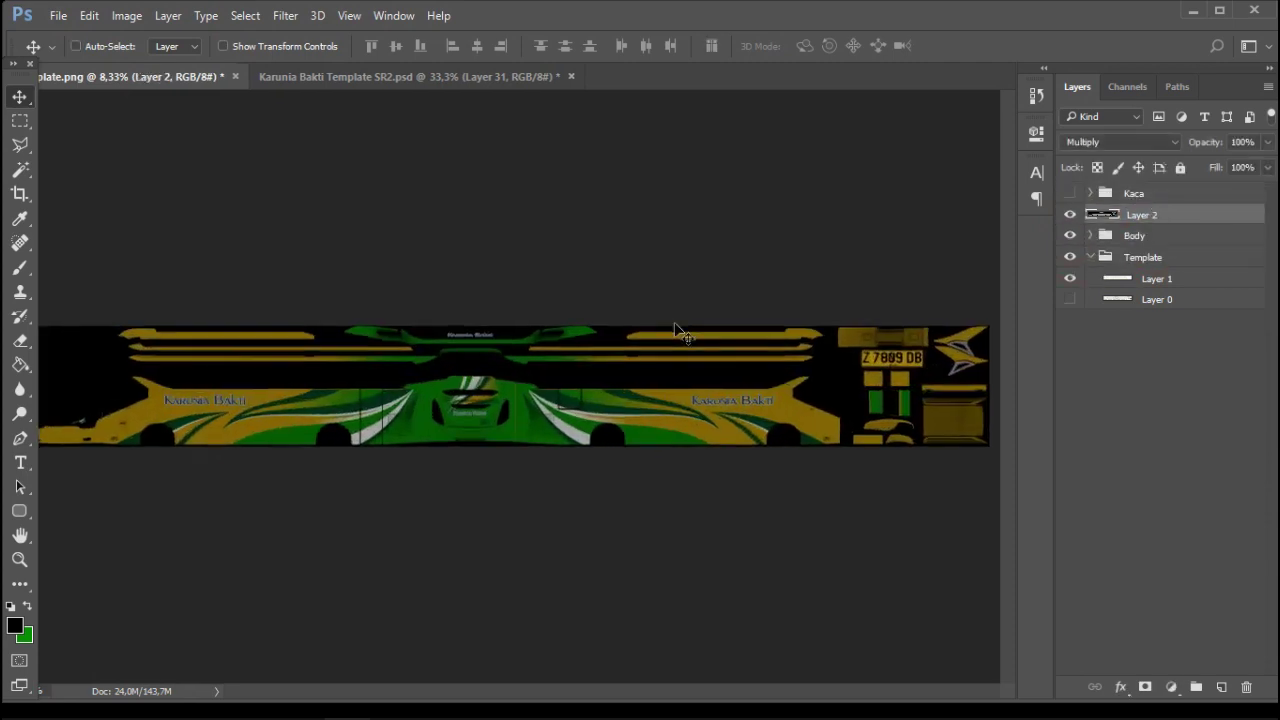
{"action": "key", "text": "ctrl+plus"}
{"action": "key", "text": "ctrl+plus"}
{"action": "key", "text": "ctrl+plus"}
{"action": "left_click_drag", "start_coordinate": [677, 331], "coordinate": [511, 365]}
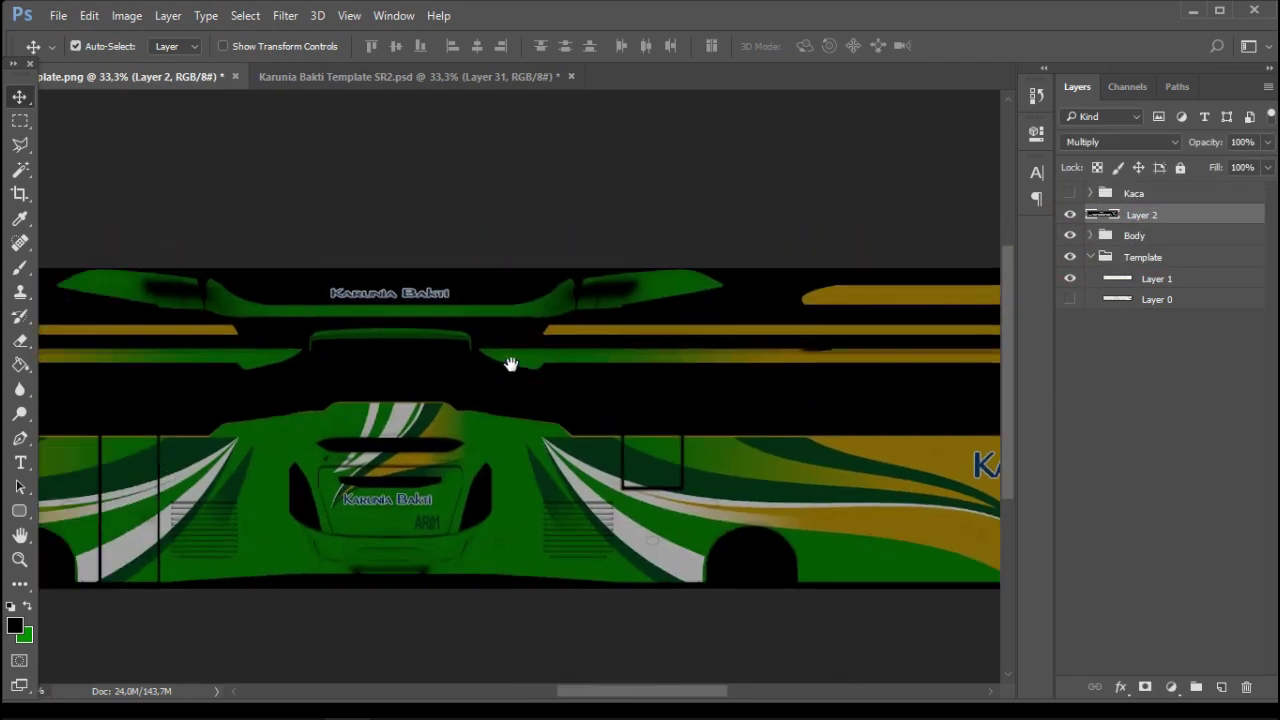
{"action": "scroll", "coordinate": [510, 364], "scroll_direction": "left", "scroll_amount": 8}
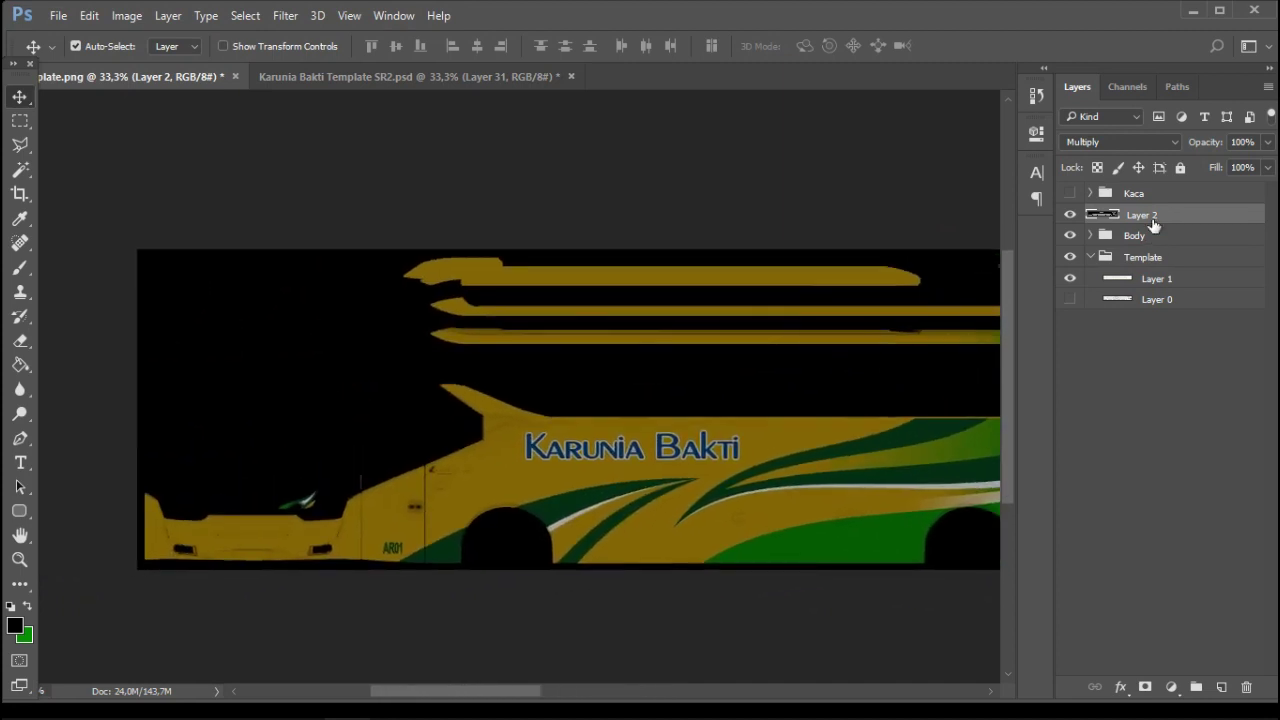
Switch Layer 2's blend mode to Normal for comparison, and set it back to Multiply
{"action": "left_click", "coordinate": [1111, 146]}
{"action": "left_click", "coordinate": [1100, 211]}
{"action": "left_click", "coordinate": [1117, 140]}
{"action": "left_click", "coordinate": [1106, 153]}
{"action": "left_click", "coordinate": [1106, 143]}
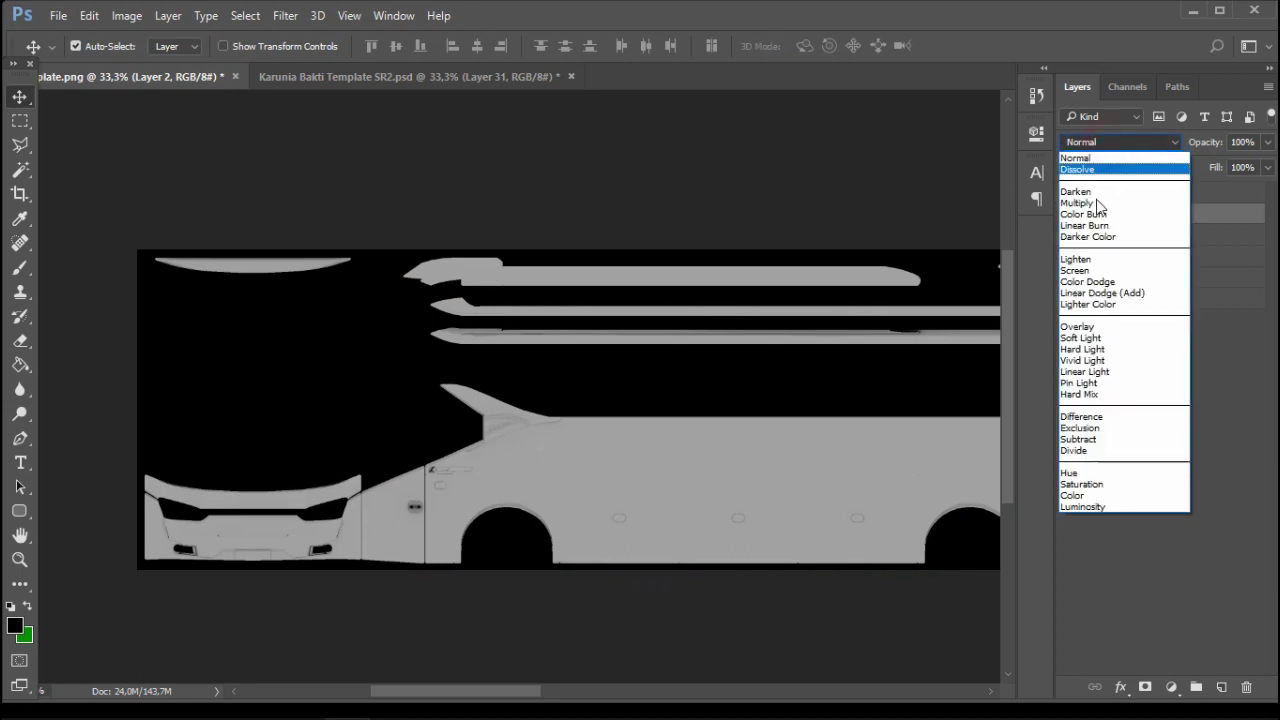
{"action": "left_click", "coordinate": [1095, 202]}
Save the body livery to the Desktop as a 32-bit BMP named Body Karunia Bakti
{"action": "left_click_drag", "start_coordinate": [755, 402], "coordinate": [498, 456]}
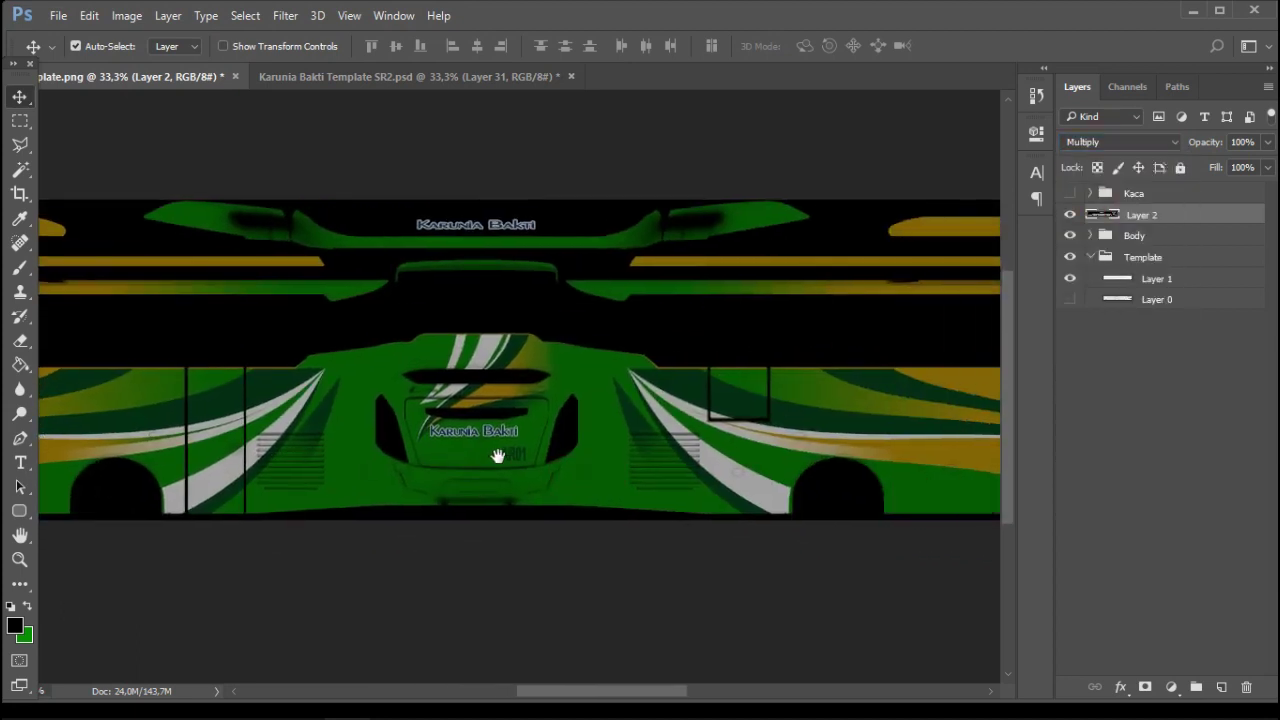
{"action": "left_click_drag", "start_coordinate": [665, 363], "coordinate": [622, 395]}
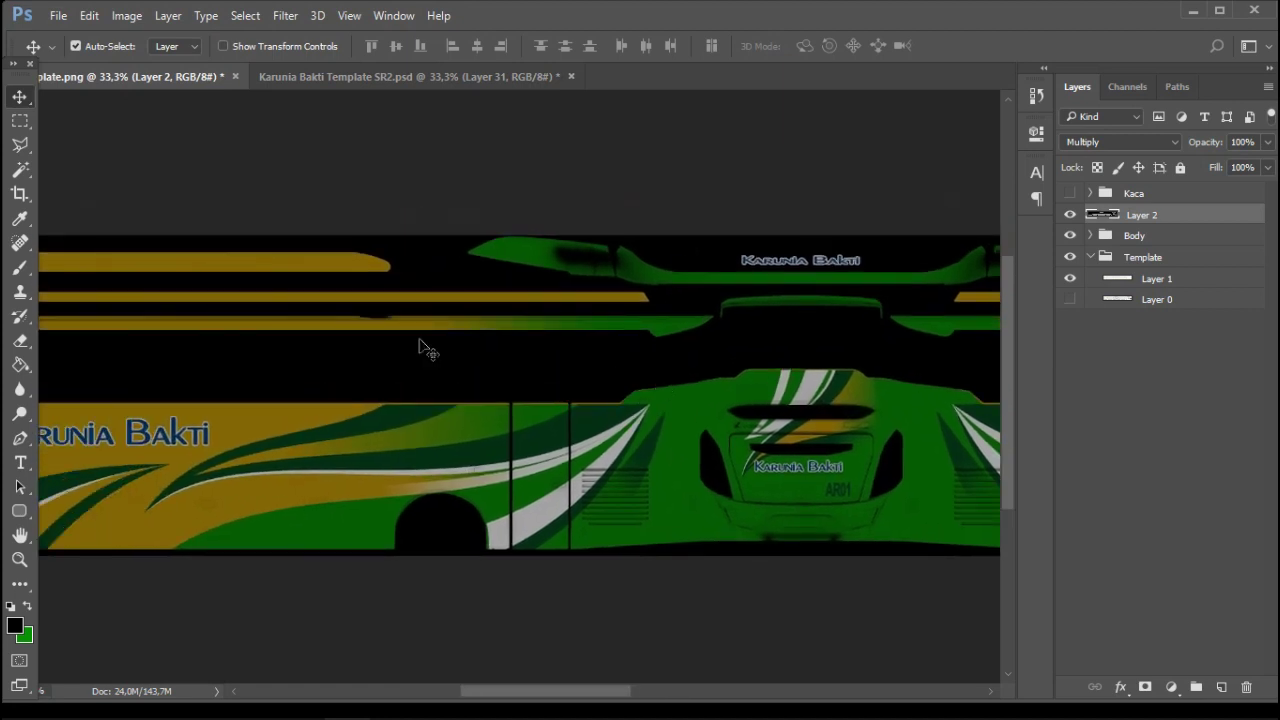
{"action": "left_click_drag", "start_coordinate": [428, 350], "coordinate": [677, 309]}
{"action": "left_click", "coordinate": [57, 15]}
{"action": "left_click", "coordinate": [129, 216]}
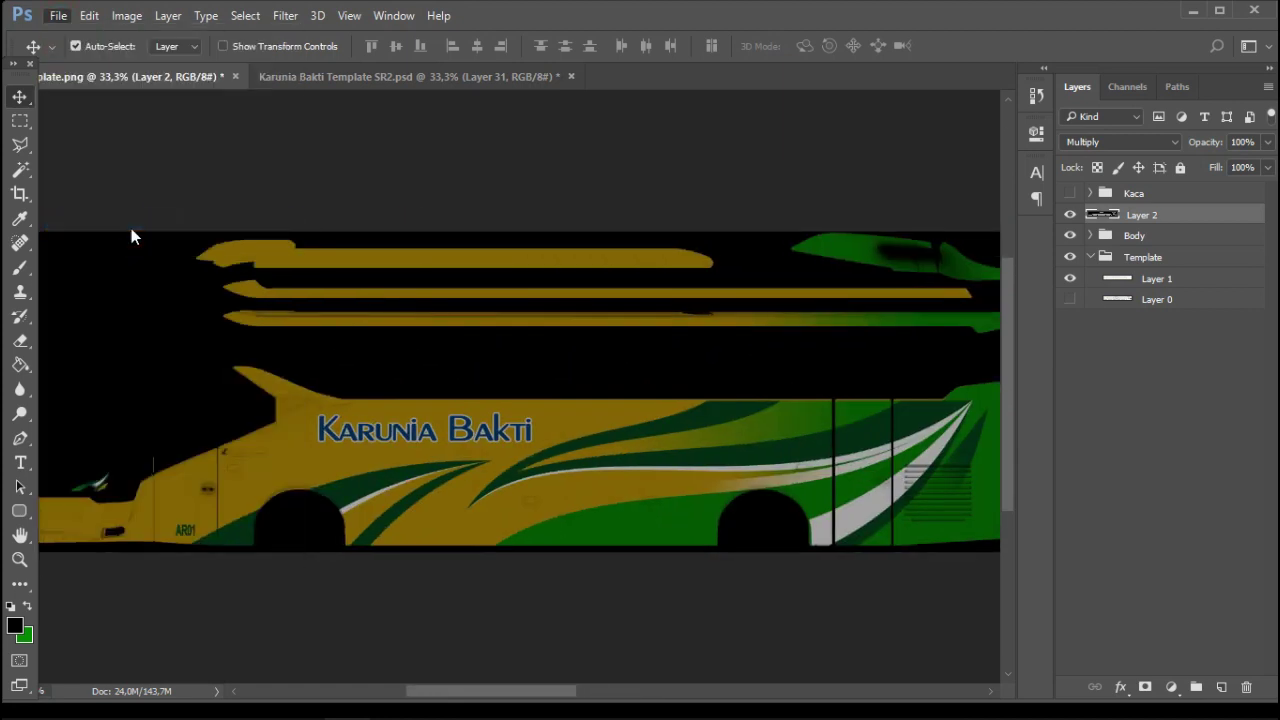
{"action": "left_click", "coordinate": [200, 377]}
{"action": "left_click", "coordinate": [212, 421]}
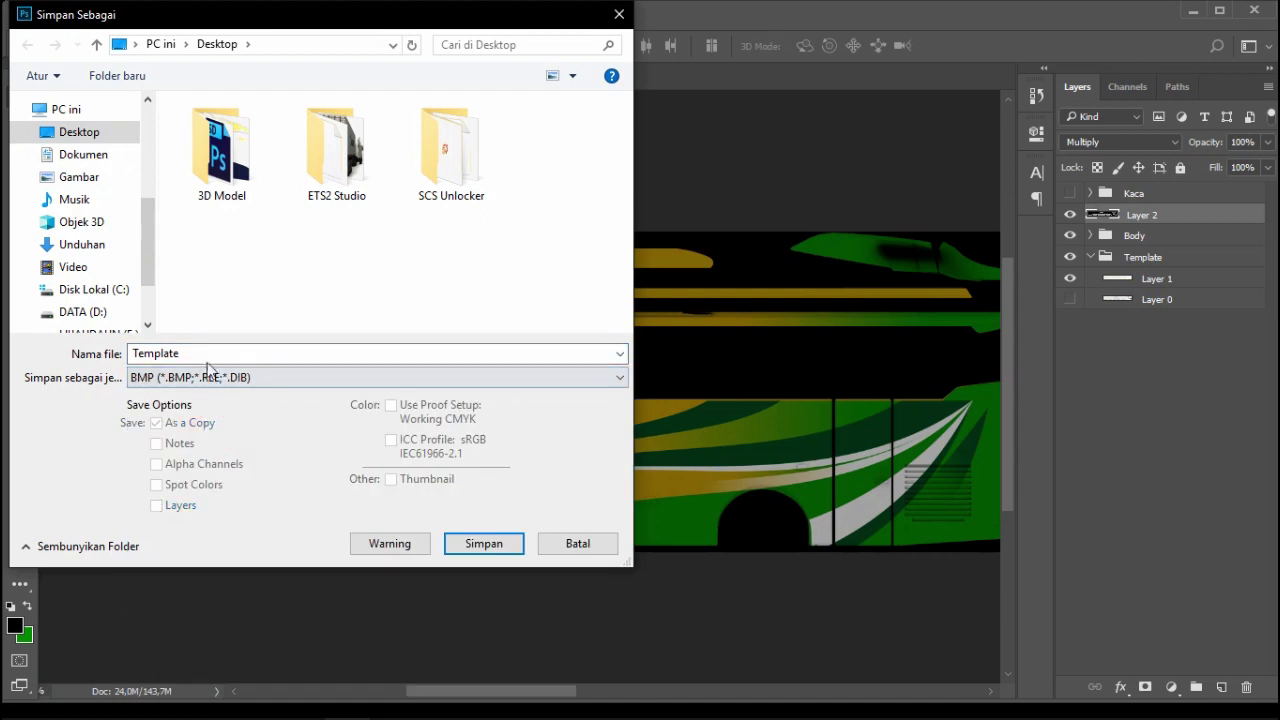
{"action": "left_click", "coordinate": [473, 530]}
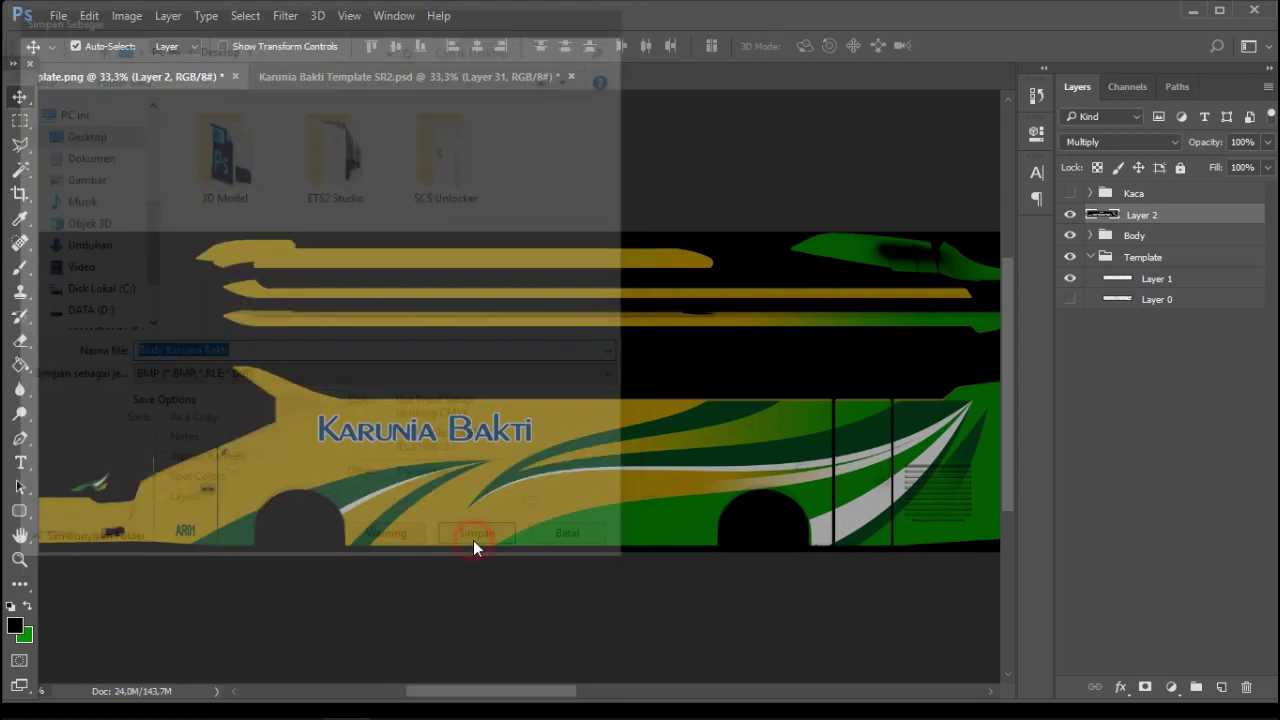
{"action": "left_click", "coordinate": [512, 359]}
{"action": "left_click", "coordinate": [742, 197]}
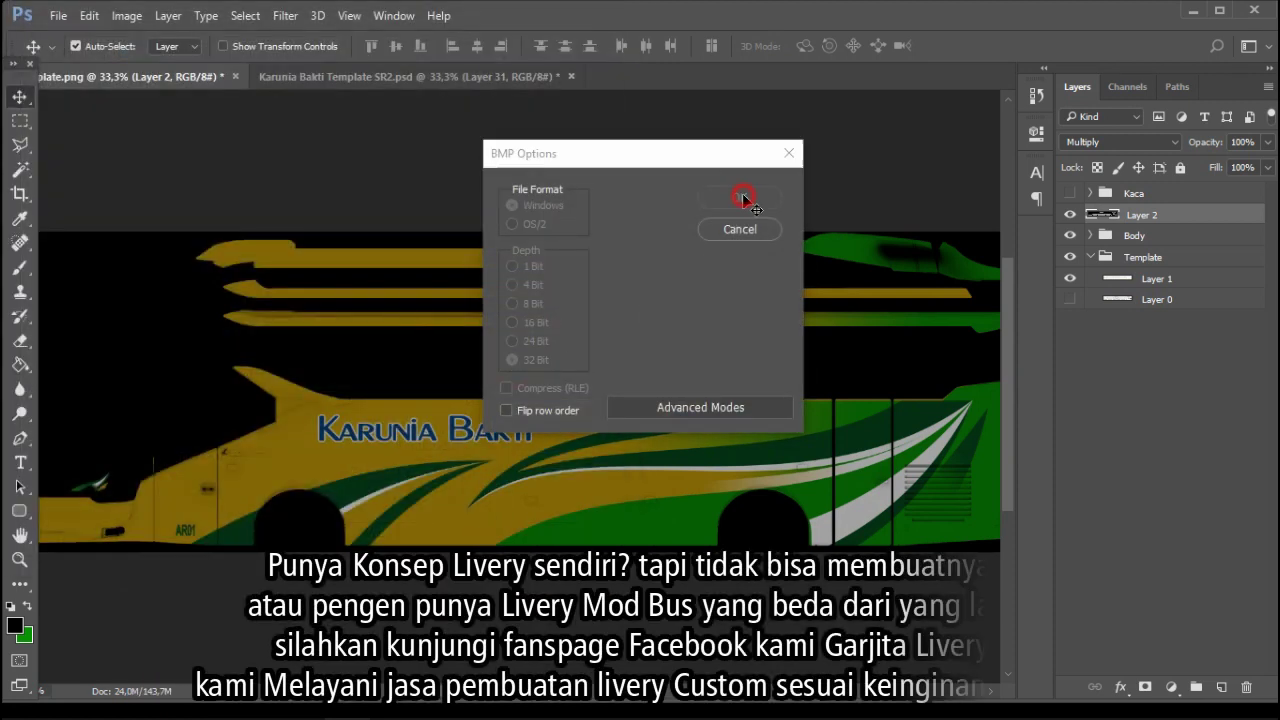
Hide Layer 2 and the Body group, and show the Kaca group again
{"action": "left_click", "coordinate": [1070, 214]}
{"action": "left_click", "coordinate": [1069, 236]}
{"action": "left_click", "coordinate": [1071, 192]}
{"action": "left_click_drag", "start_coordinate": [277, 271], "coordinate": [577, 264]}
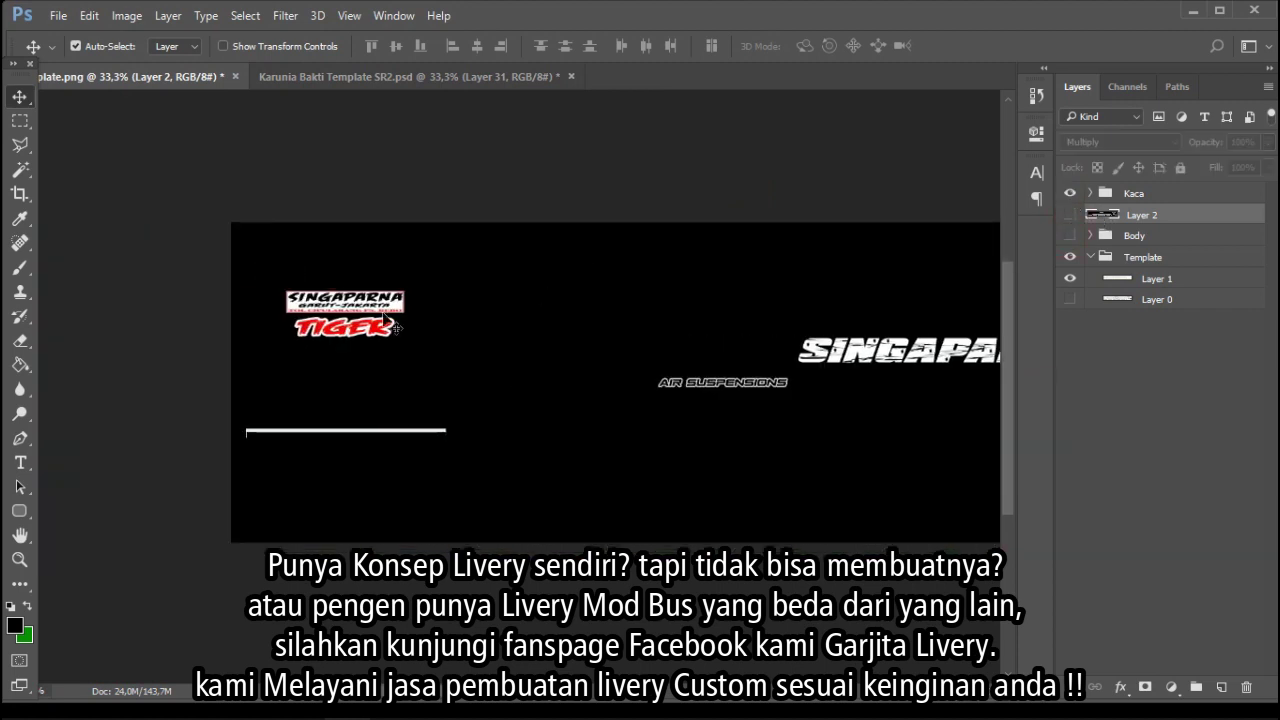
Save the glass artwork to the Desktop as a 32-bit BMP named Kaca
{"action": "left_click", "coordinate": [370, 278]}
{"action": "left_click", "coordinate": [57, 16]}
{"action": "left_click", "coordinate": [108, 224]}
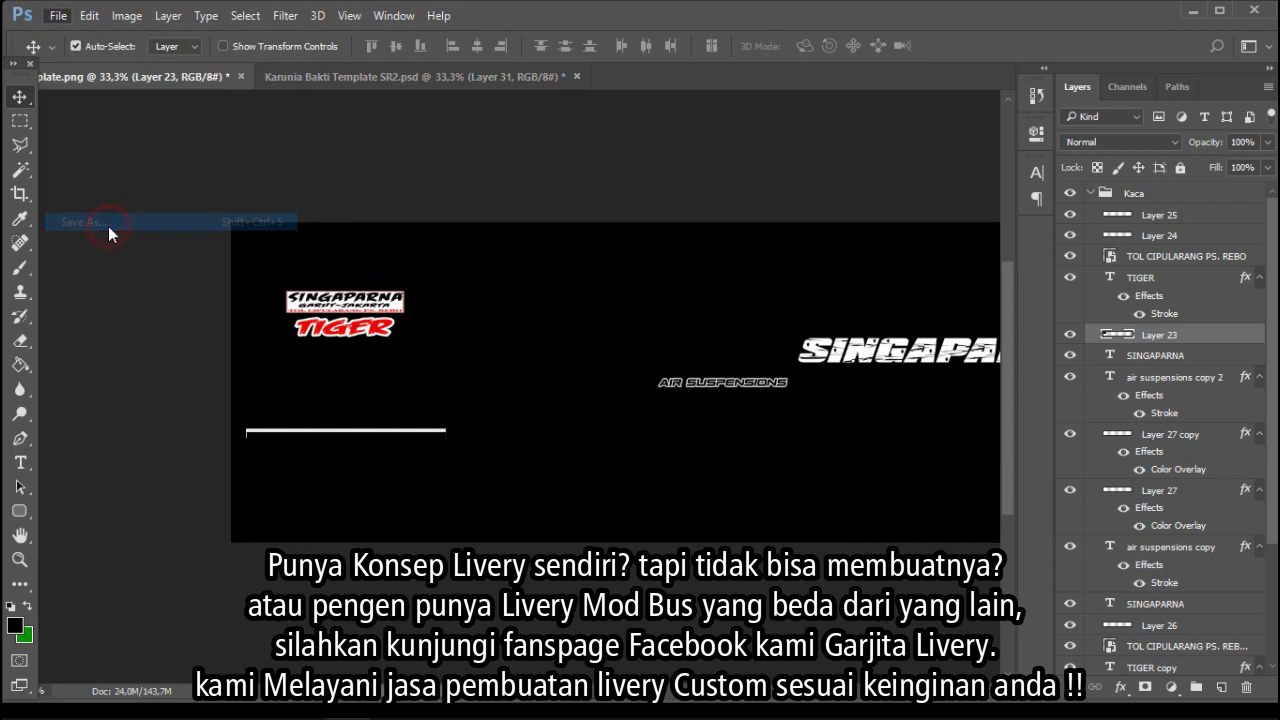
{"action": "left_click", "coordinate": [176, 383]}
{"action": "left_click", "coordinate": [180, 420]}
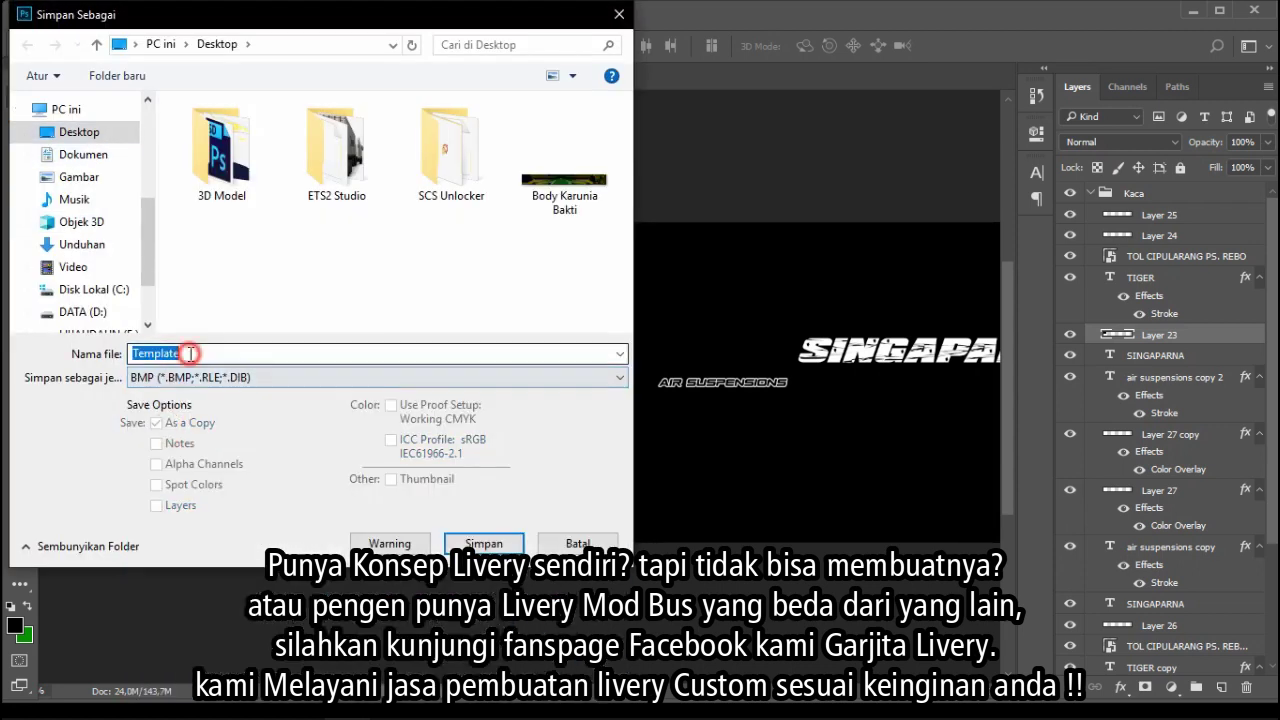
{"action": "left_click", "coordinate": [483, 543]}
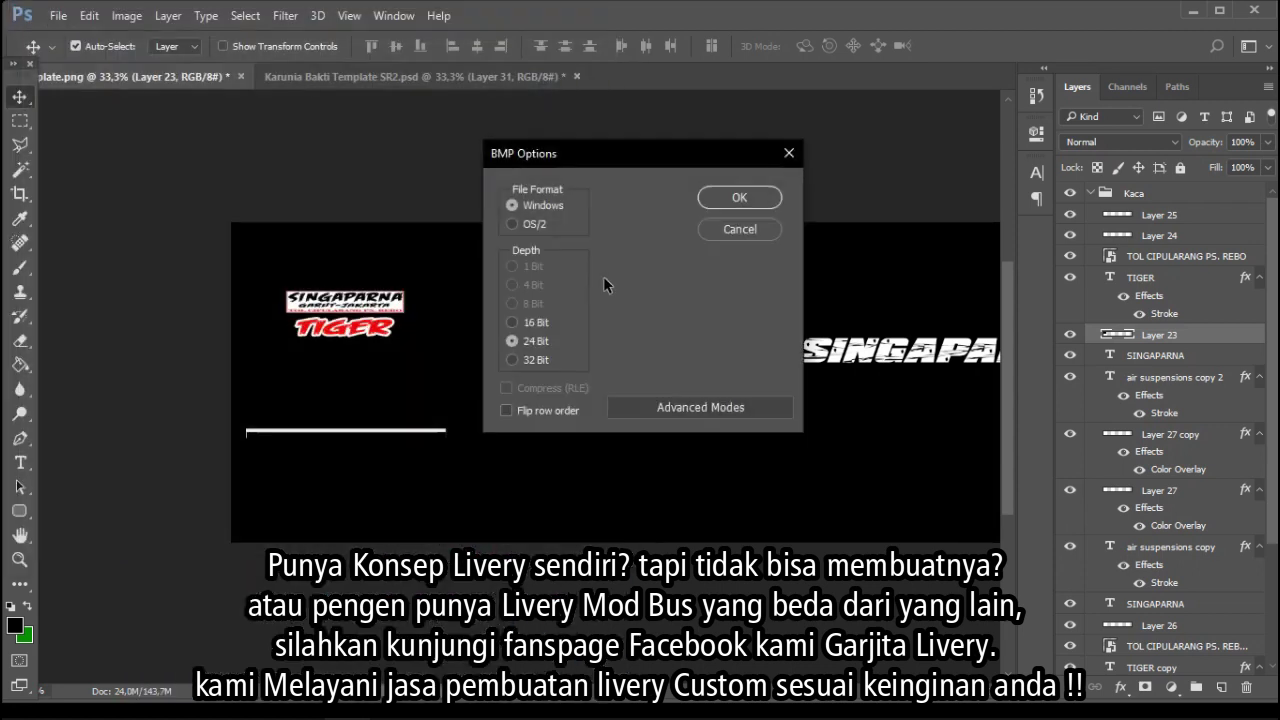
{"action": "left_click", "coordinate": [758, 204]}
Apply a white Color Overlay to Layer 23 on the front windscreen
{"action": "right_click", "coordinate": [1192, 332]}
{"action": "left_click", "coordinate": [852, 148]}
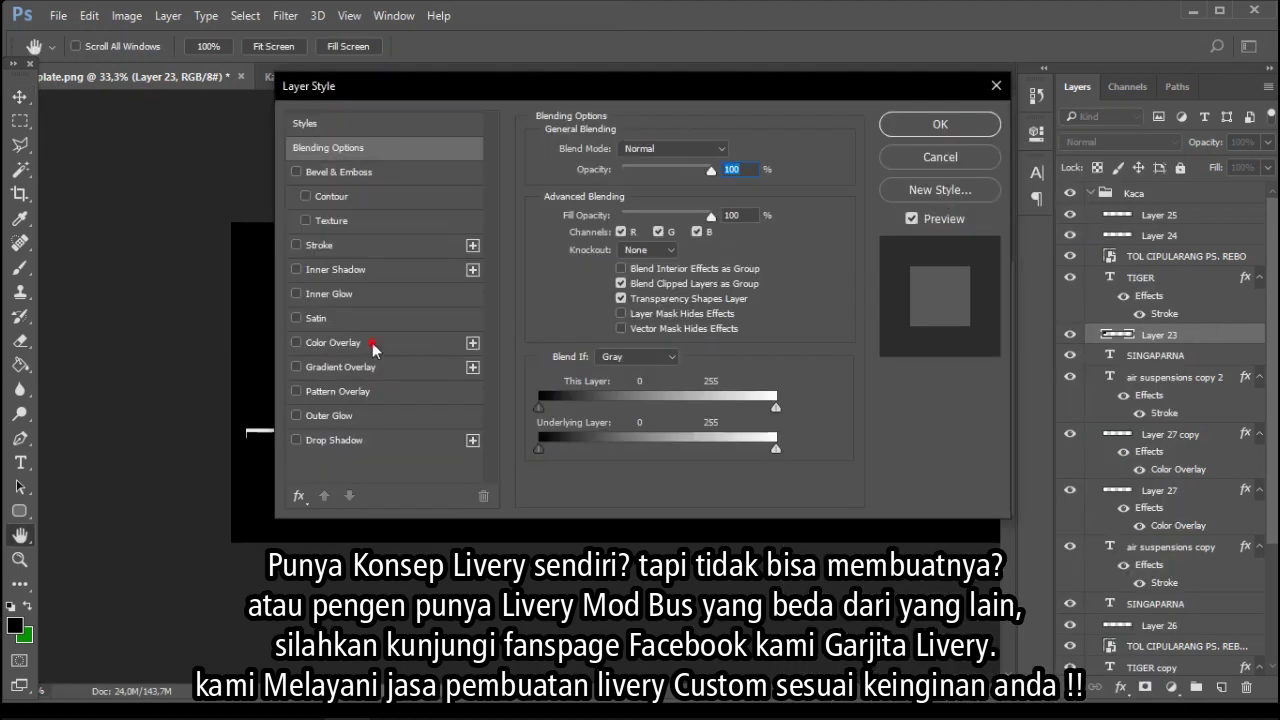
{"action": "left_click", "coordinate": [373, 344]}
{"action": "left_click", "coordinate": [913, 124]}
Apply a white Color Overlay to the front windscreen's TOL CIPULARANG PS. REBO layer
{"action": "left_click", "coordinate": [358, 308]}
{"action": "right_click", "coordinate": [1135, 256]}
{"action": "left_click", "coordinate": [833, 148]}
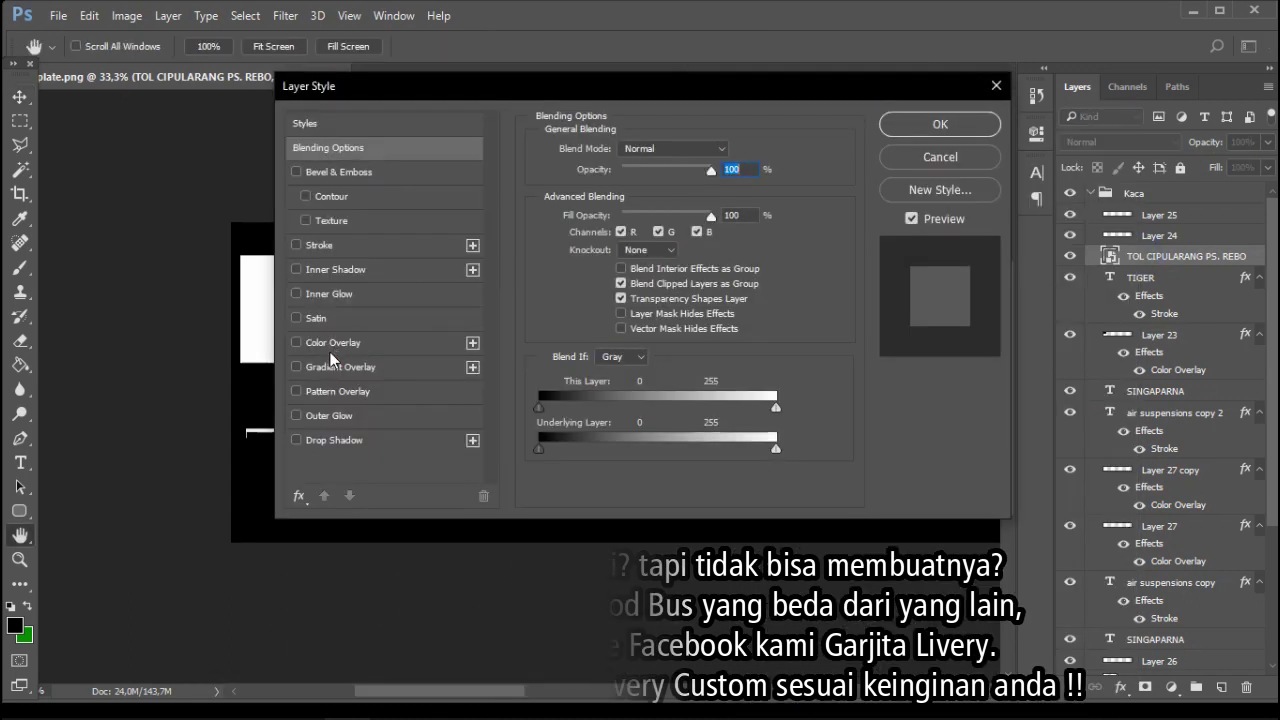
{"action": "left_click", "coordinate": [335, 342]}
{"action": "left_click", "coordinate": [958, 121]}
Apply a white Color Overlay to Layer 25, the strip below the front windscreen
{"action": "left_click", "coordinate": [405, 431]}
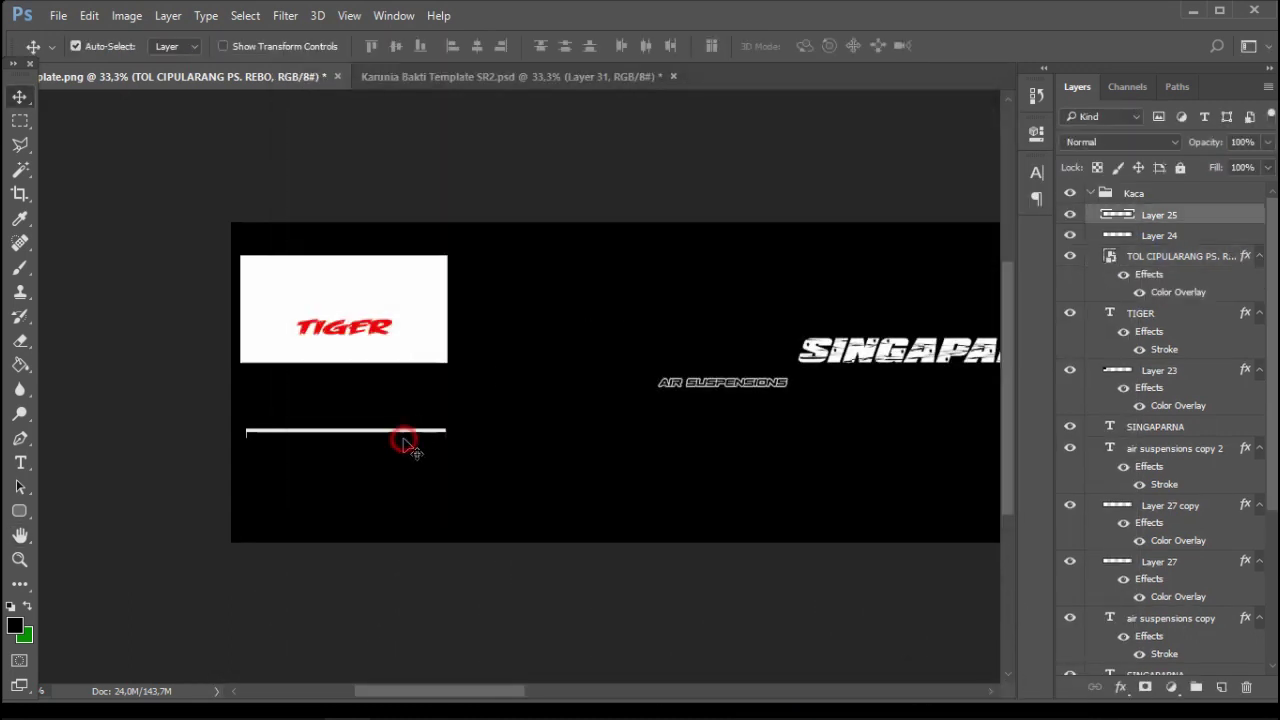
{"action": "right_click", "coordinate": [1196, 216]}
{"action": "left_click", "coordinate": [486, 343]}
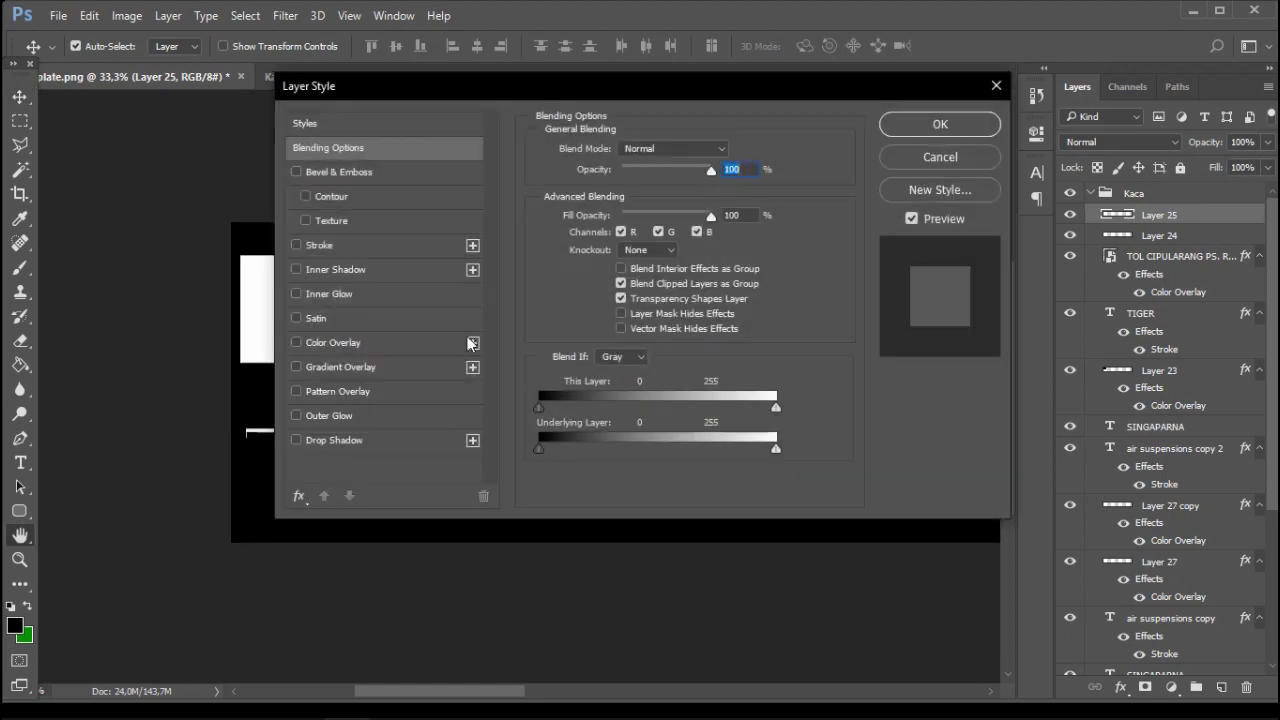
{"action": "left_click", "coordinate": [335, 342]}
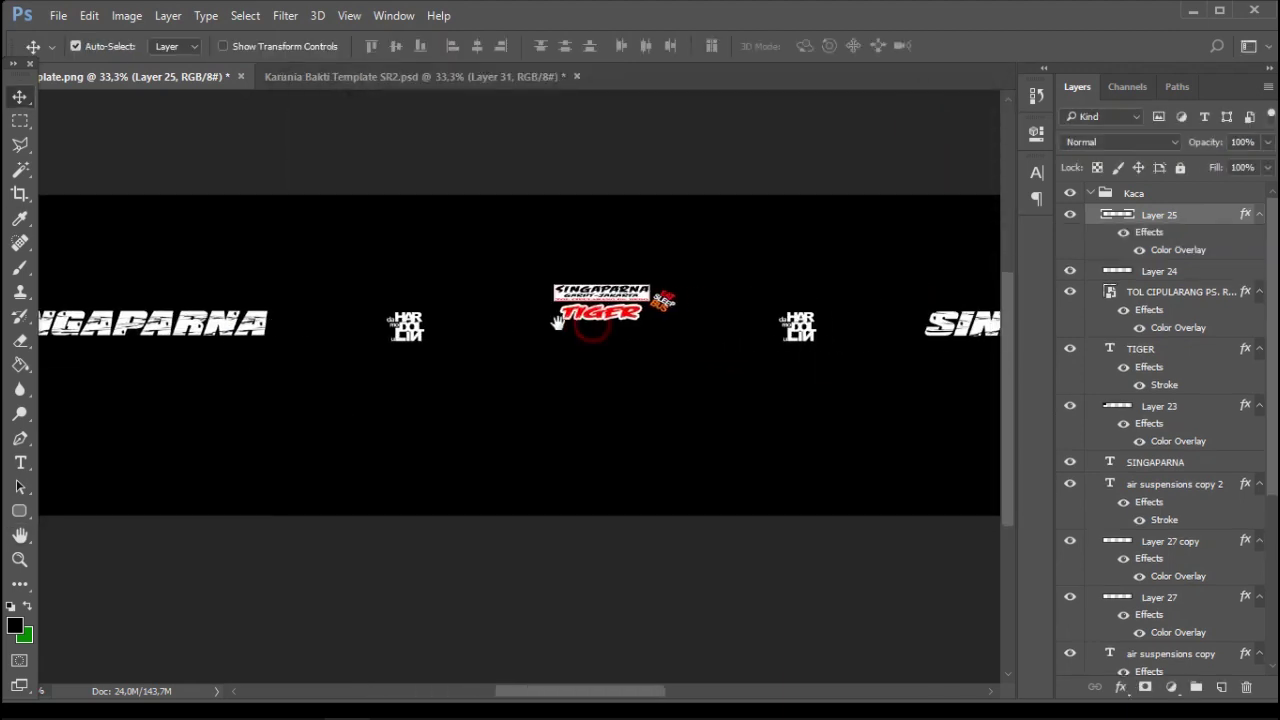
Apply a white Color Overlay to the TOL CIPULARANG PS. REBO copy on the rear window
{"action": "scroll", "coordinate": [1157, 240], "scroll_direction": "down", "scroll_amount": 2}
{"action": "right_click", "coordinate": [1157, 240]}
{"action": "left_click", "coordinate": [940, 92]}
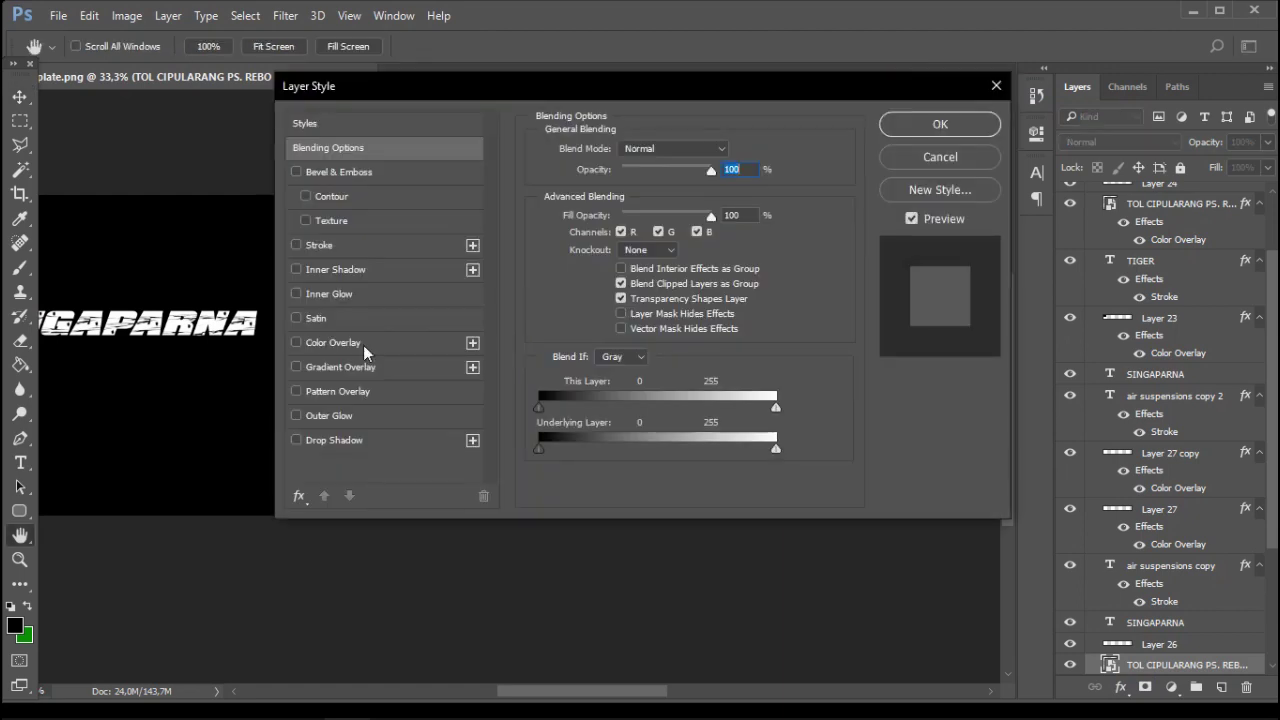
{"action": "left_click", "coordinate": [363, 345]}
{"action": "left_click", "coordinate": [939, 125]}
Convert the glass artwork to Grayscale mode, merging all its layers
{"action": "left_click_drag", "start_coordinate": [829, 360], "coordinate": [648, 325]}
{"action": "left_click", "coordinate": [115, 16]}
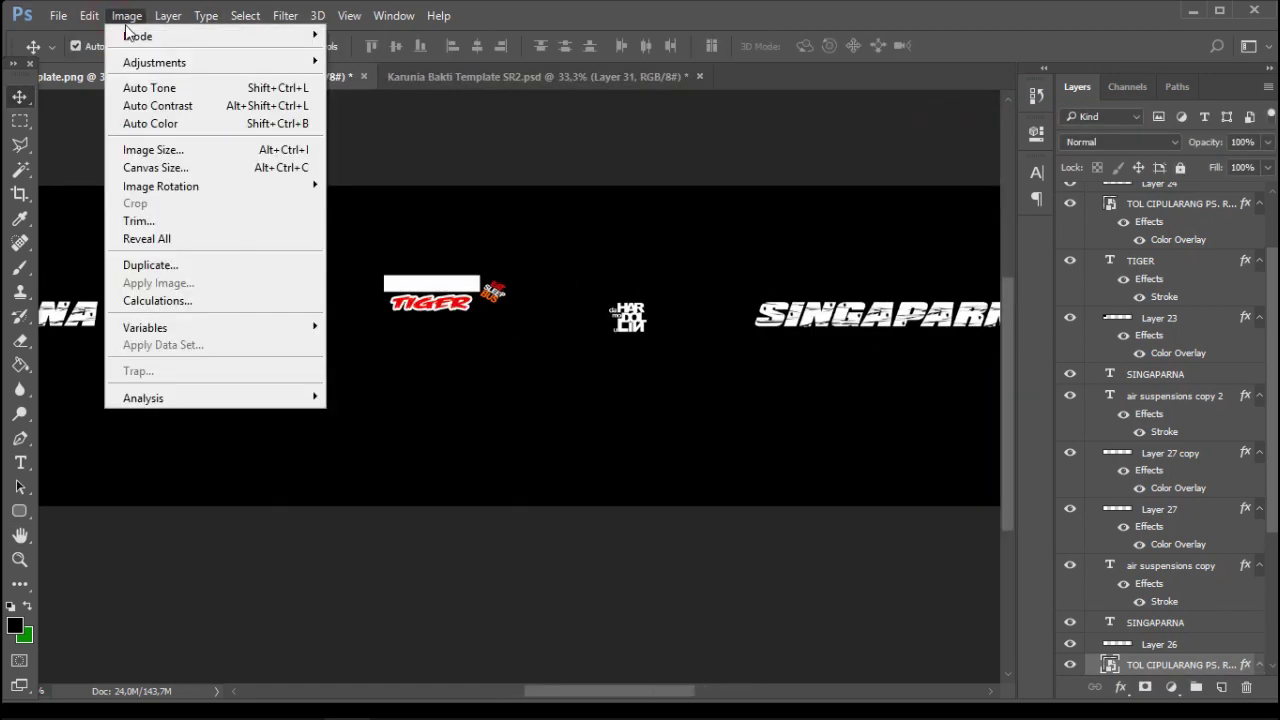
{"action": "mouse_move", "coordinate": [143, 37]}
{"action": "left_click", "coordinate": [363, 54]}
{"action": "left_click", "coordinate": [530, 272]}
{"action": "left_click_drag", "start_coordinate": [330, 298], "coordinate": [829, 290]}
{"action": "left_click_drag", "start_coordinate": [344, 285], "coordinate": [916, 283]}
Save the grayscale mask to the Desktop as a BMP named alphachannel
{"action": "left_click", "coordinate": [57, 15]}
{"action": "left_click", "coordinate": [100, 221]}
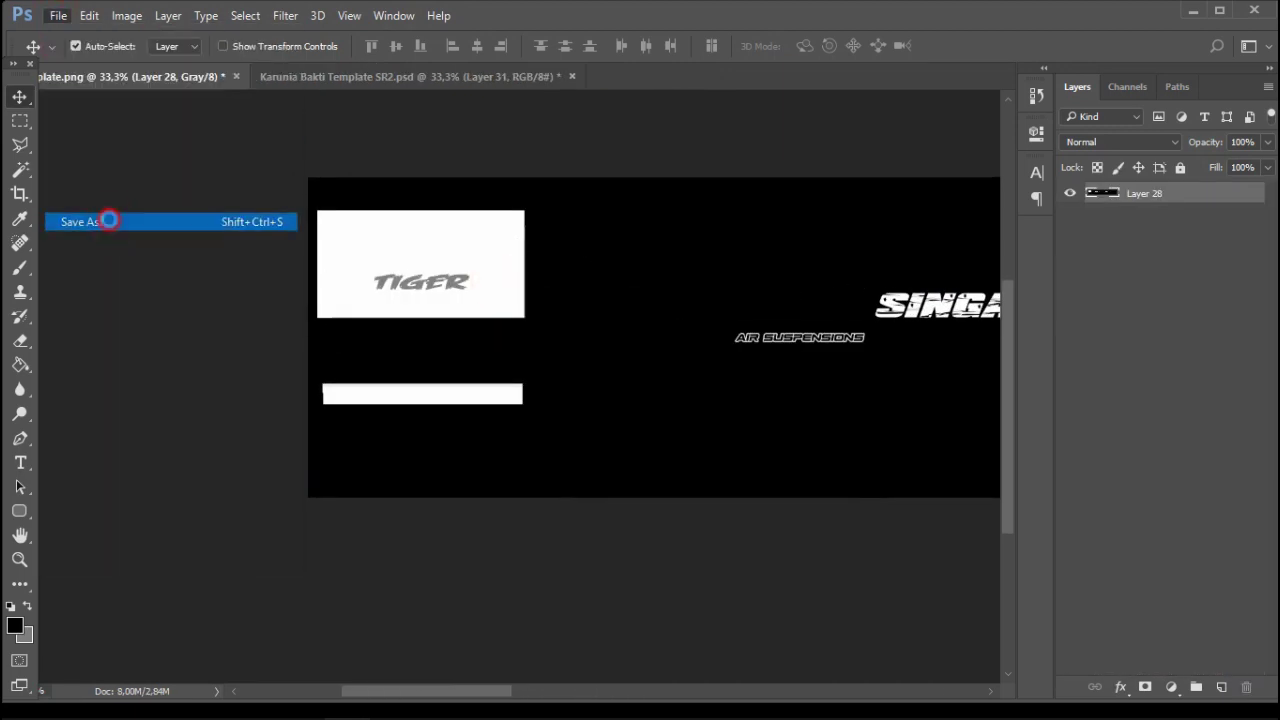
{"action": "left_click", "coordinate": [177, 385]}
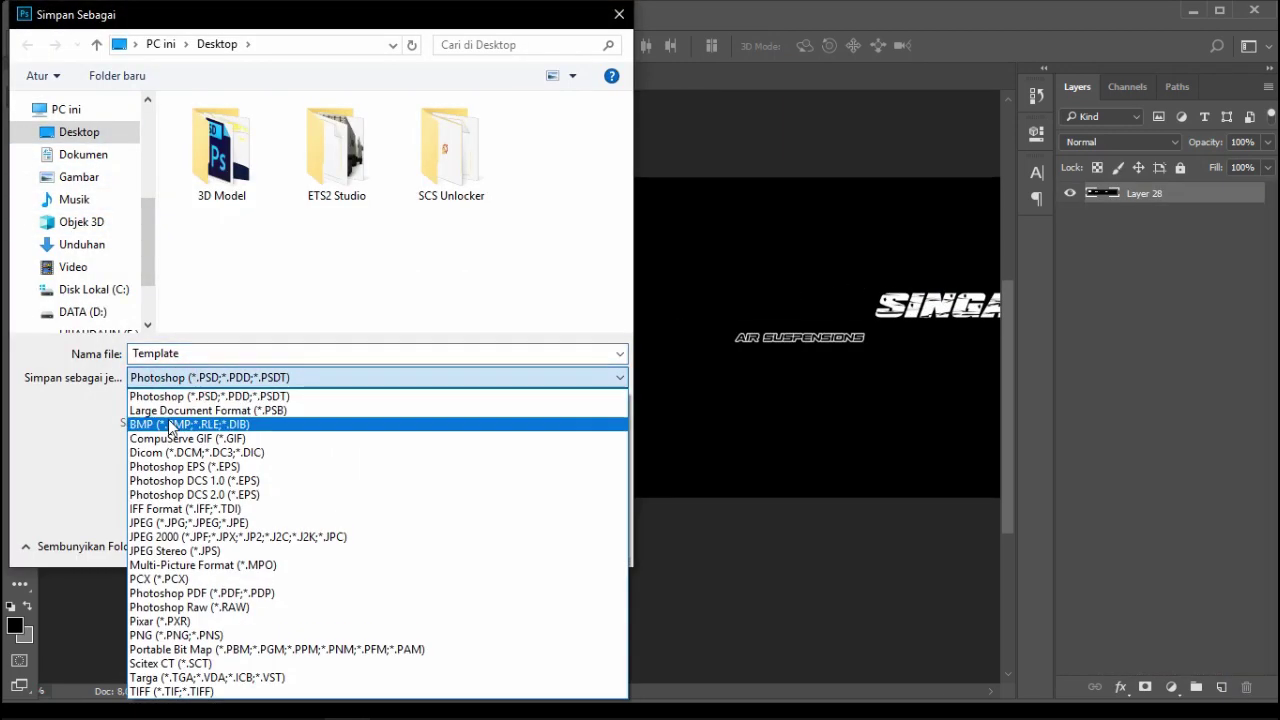
{"action": "left_click", "coordinate": [190, 422]}
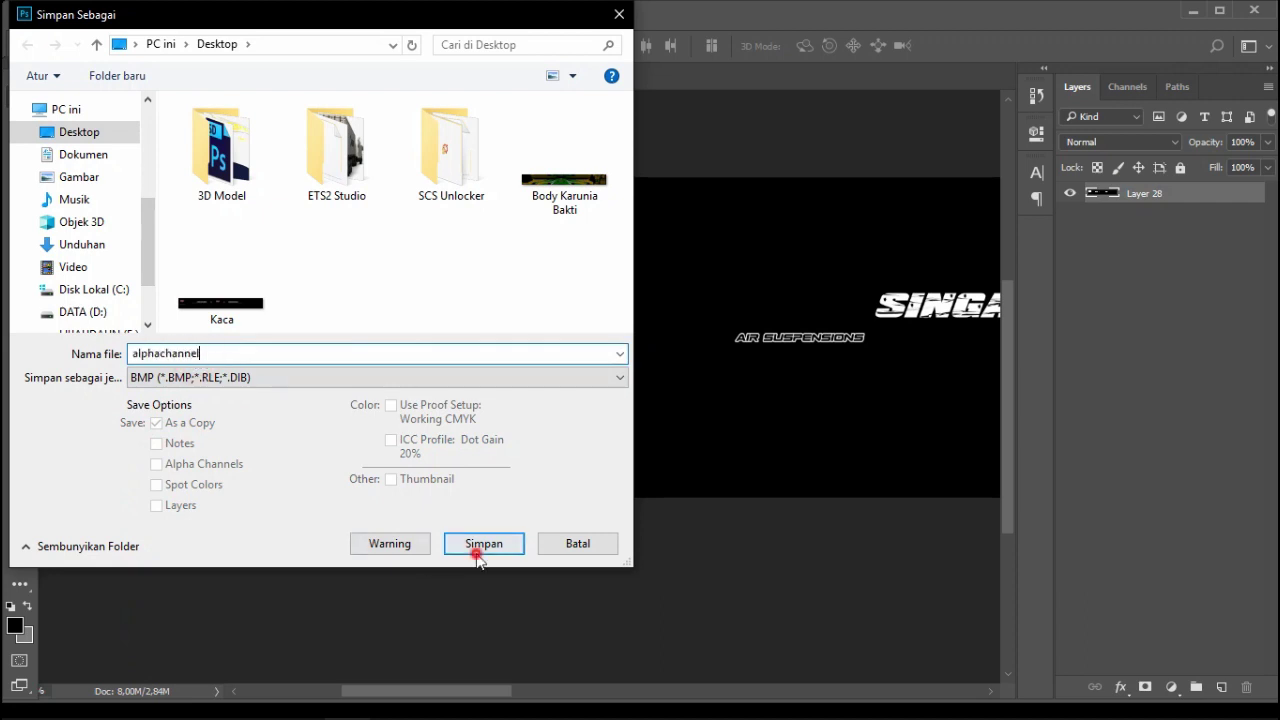
{"action": "left_click", "coordinate": [480, 549]}
{"action": "left_click", "coordinate": [765, 200]}
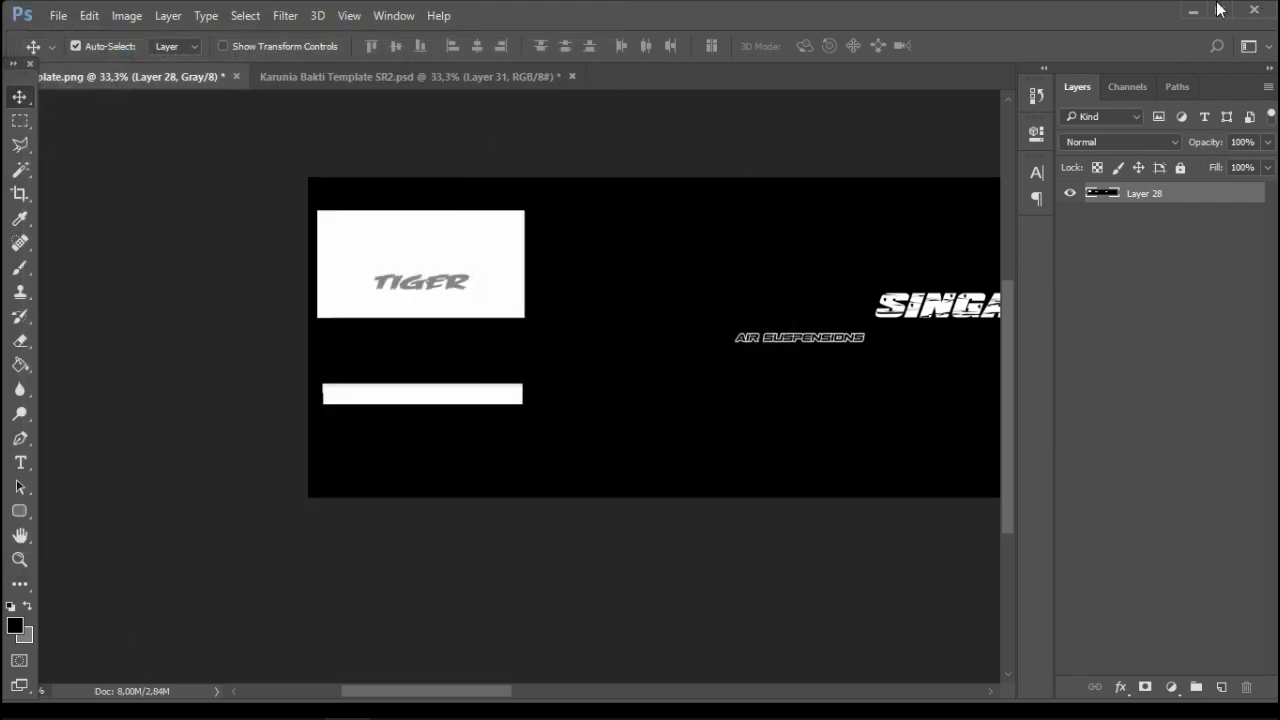
Minimize Photoshop, start DXTBmp from the desktop and load the Body Karunia Bakti bitmap into it
{"action": "left_click", "coordinate": [1193, 11]}
{"action": "double_click", "coordinate": [86, 267]}
{"action": "double_click", "coordinate": [88, 268]}
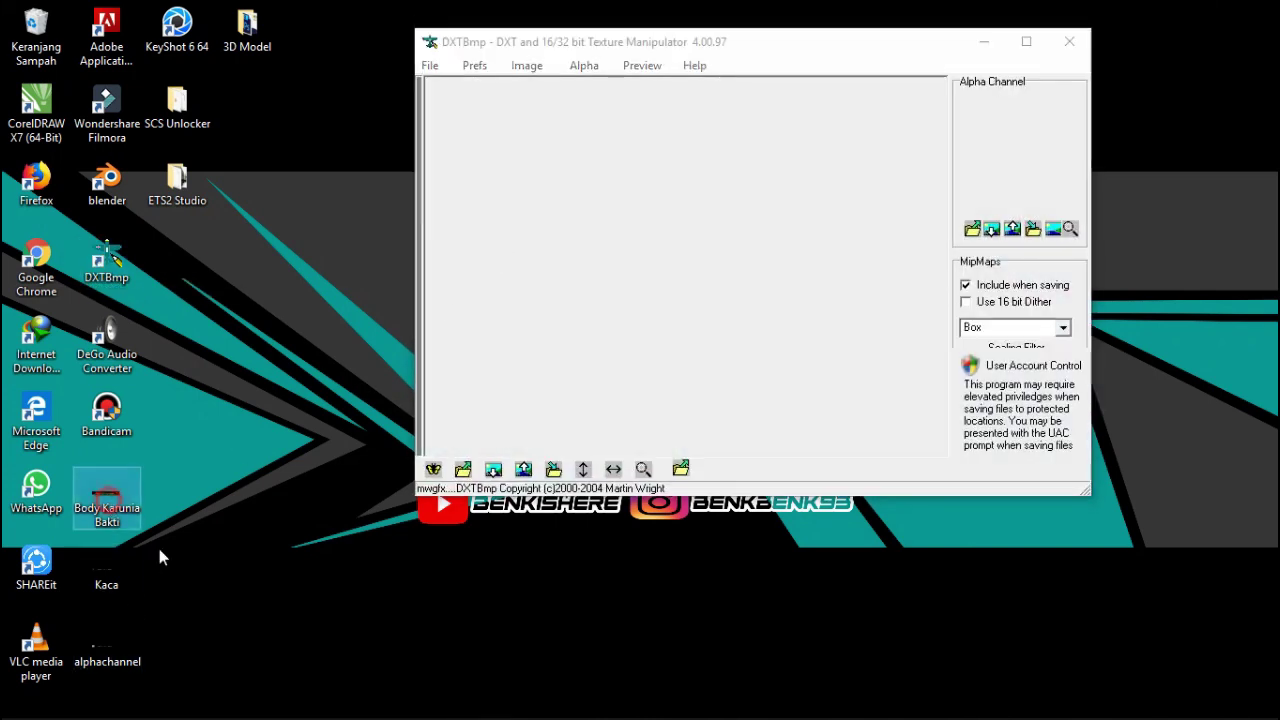
{"action": "left_click_drag", "start_coordinate": [562, 305], "coordinate": [562, 300]}
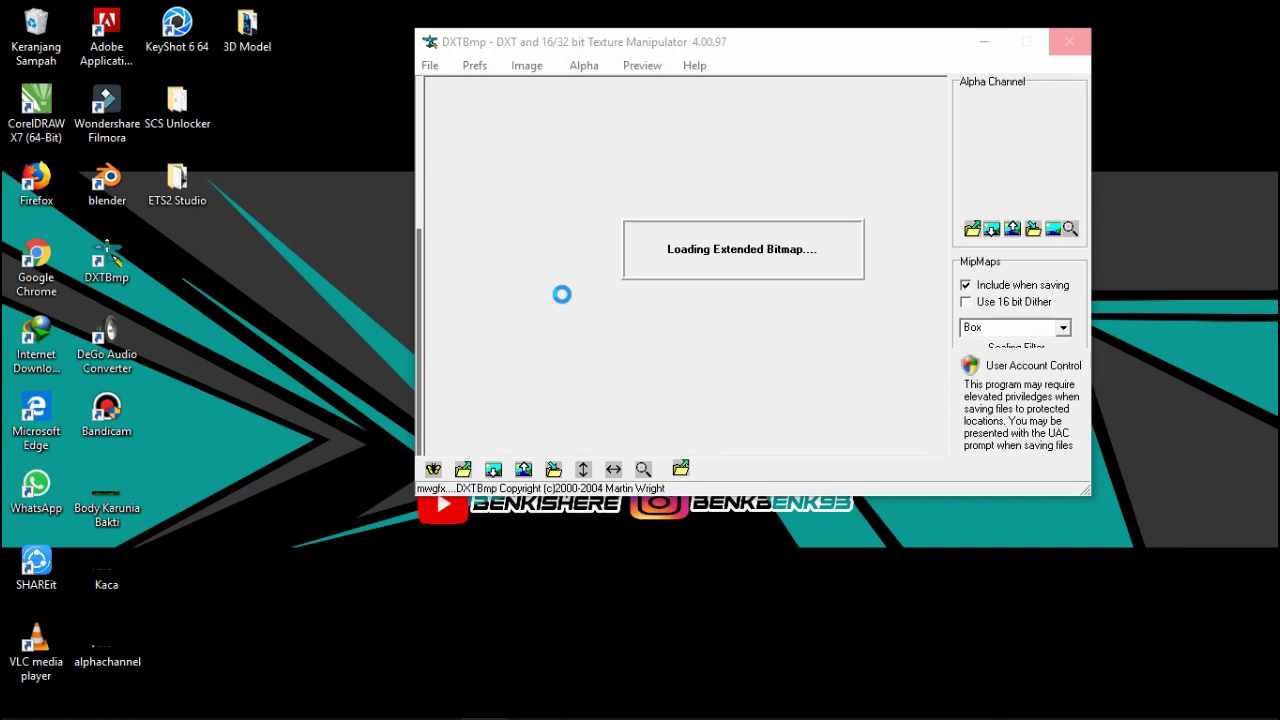
Export the body texture to the Desktop as Body Karunia Bakti in DDS DXT1 (NoAlpha) format
{"action": "left_click", "coordinate": [430, 65]}
{"action": "mouse_move", "coordinate": [470, 126]}
{"action": "left_click", "coordinate": [645, 128]}
{"action": "left_click", "coordinate": [627, 405]}
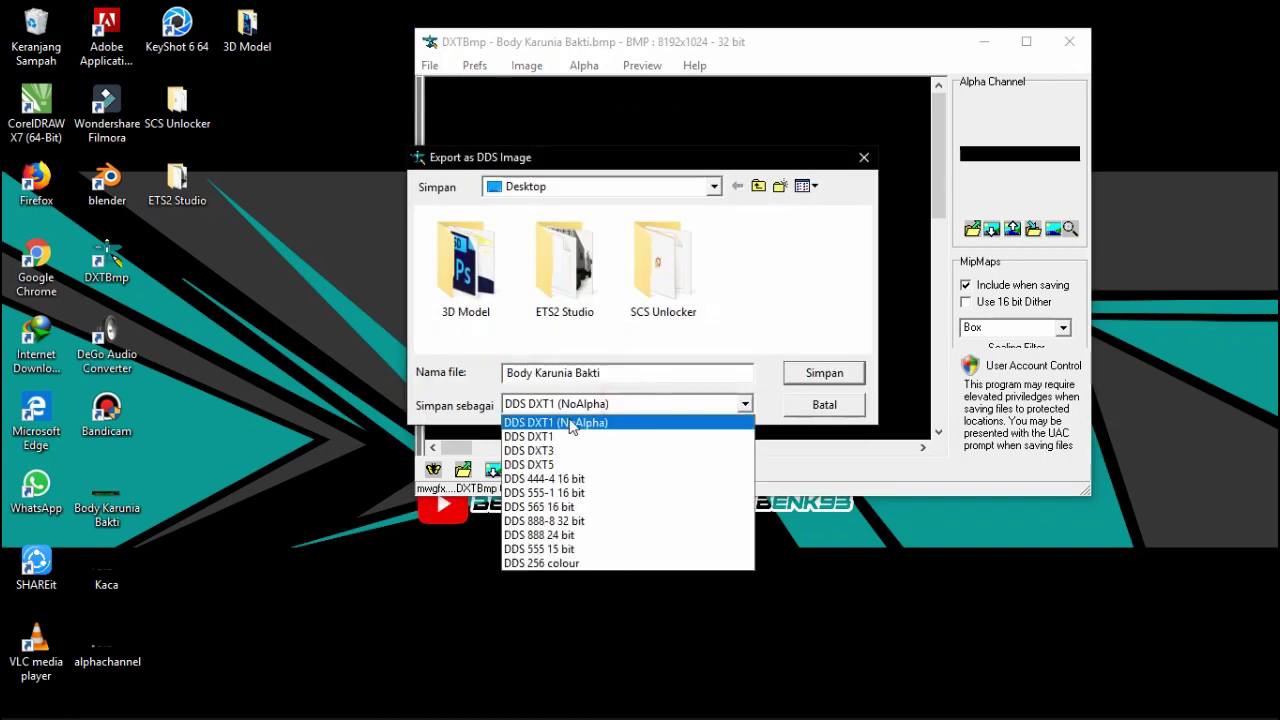
{"action": "left_click", "coordinate": [818, 372]}
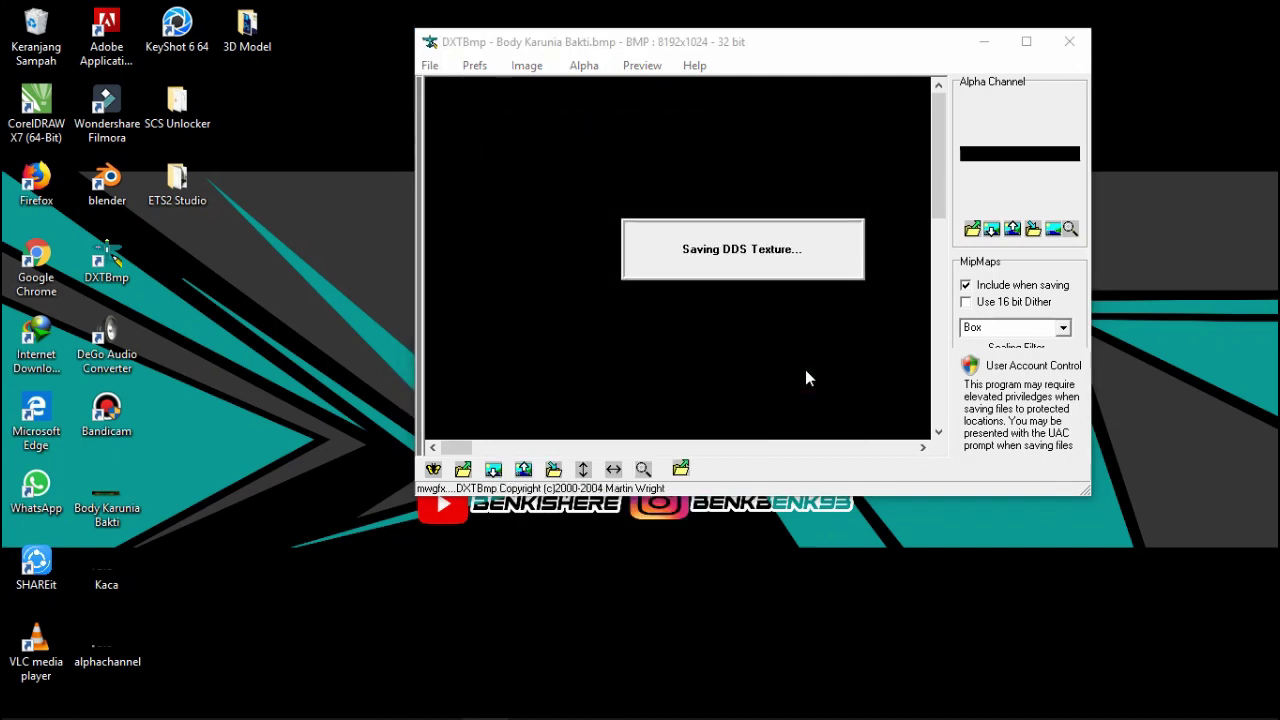
Load the Kaca bitmap and import the alphachannel bitmap as its alpha channel
{"action": "left_click", "coordinate": [108, 568]}
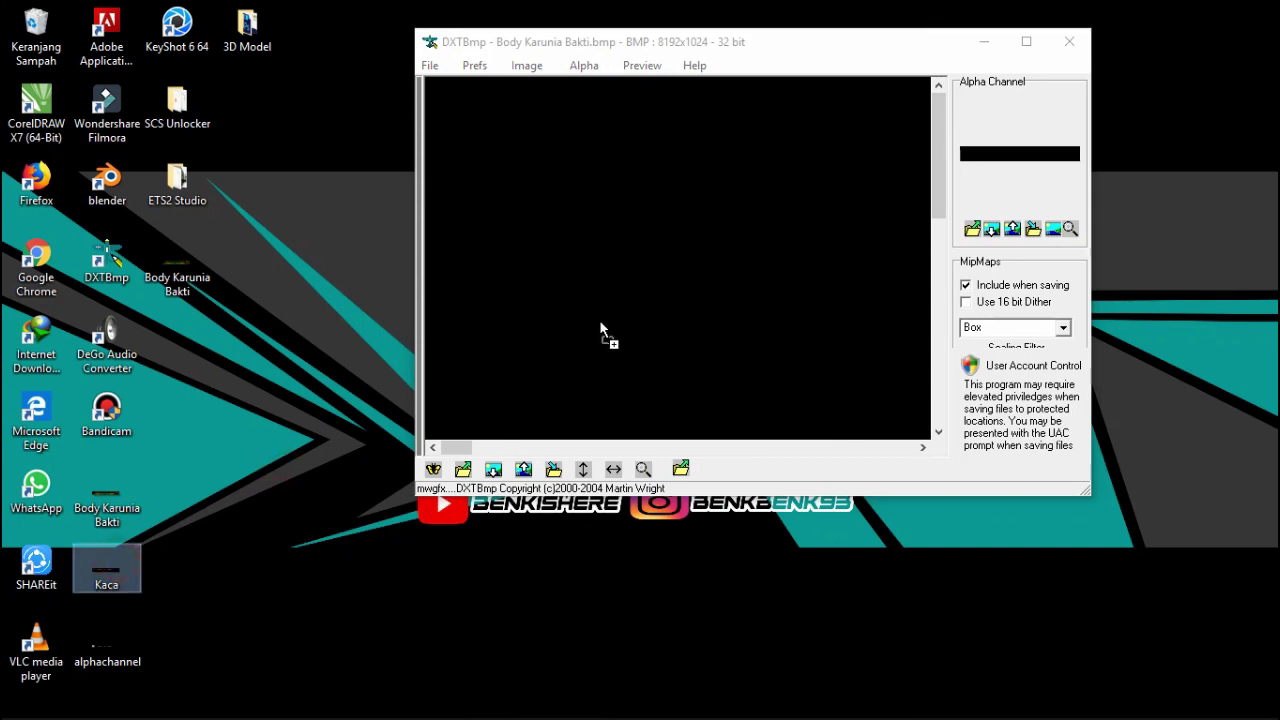
{"action": "left_click_drag", "start_coordinate": [600, 328], "coordinate": [602, 324]}
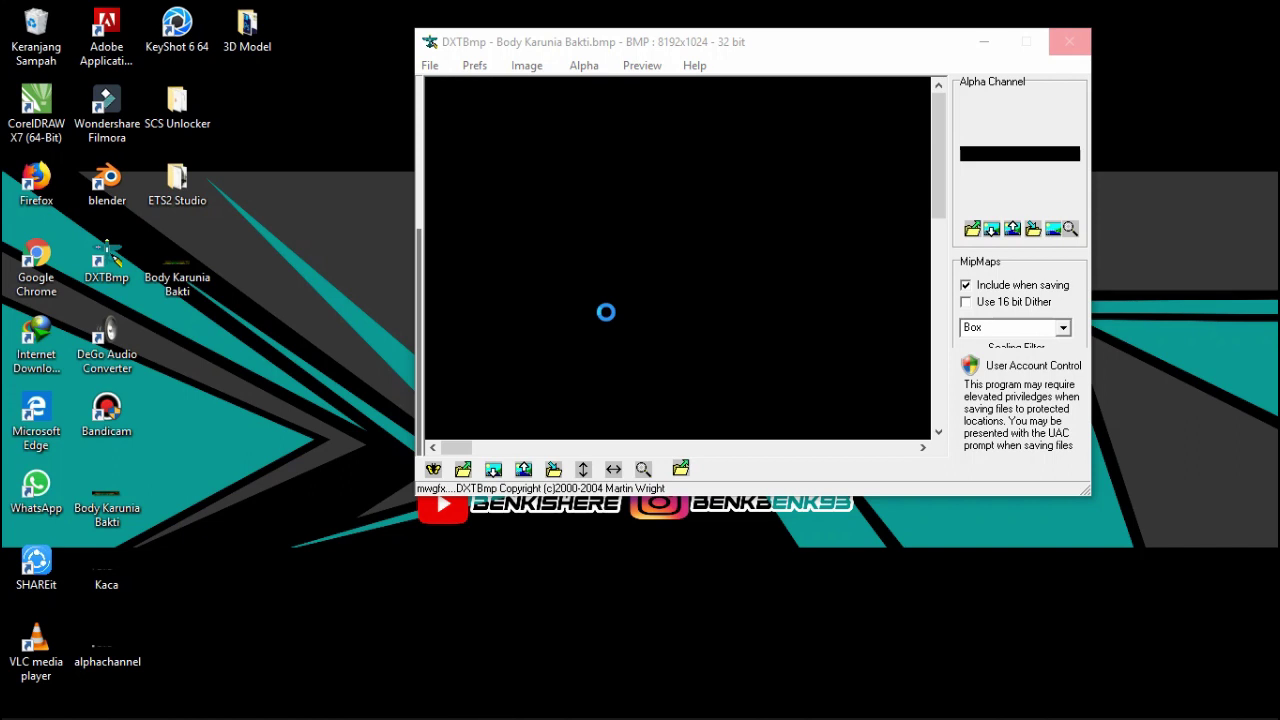
{"action": "left_click", "coordinate": [972, 229]}
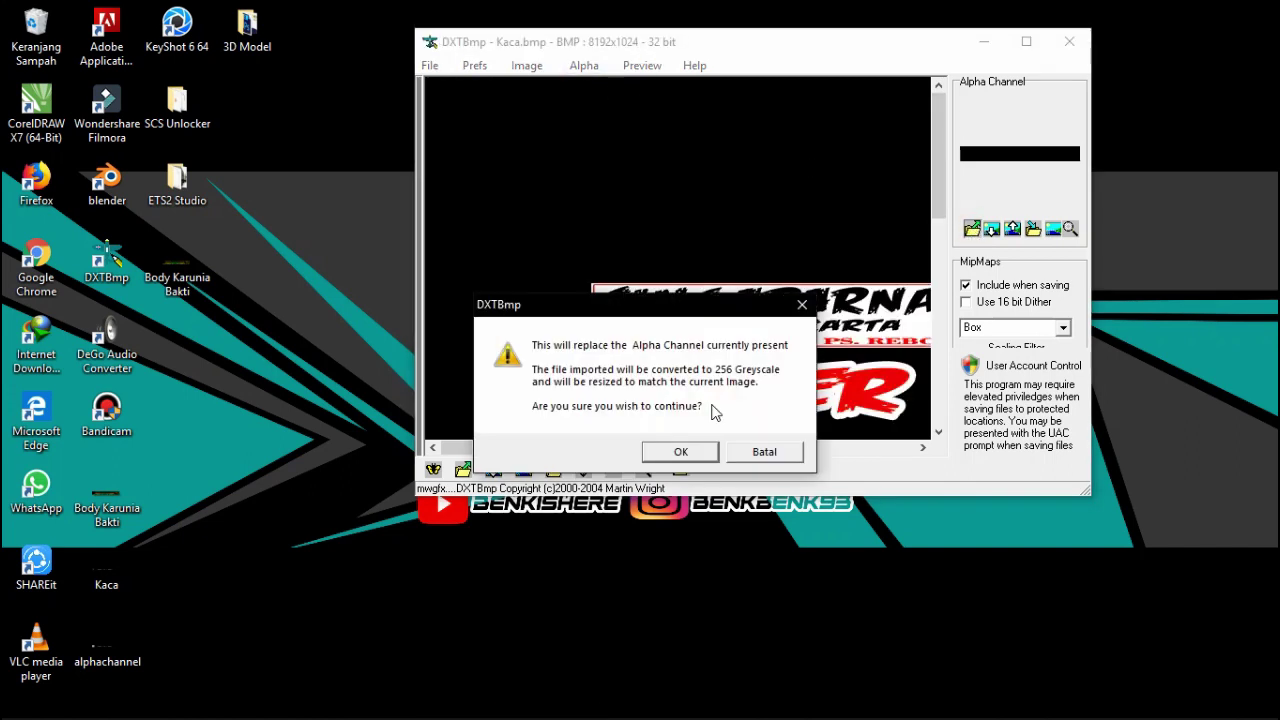
{"action": "left_click", "coordinate": [674, 449]}
{"action": "left_click", "coordinate": [764, 305]}
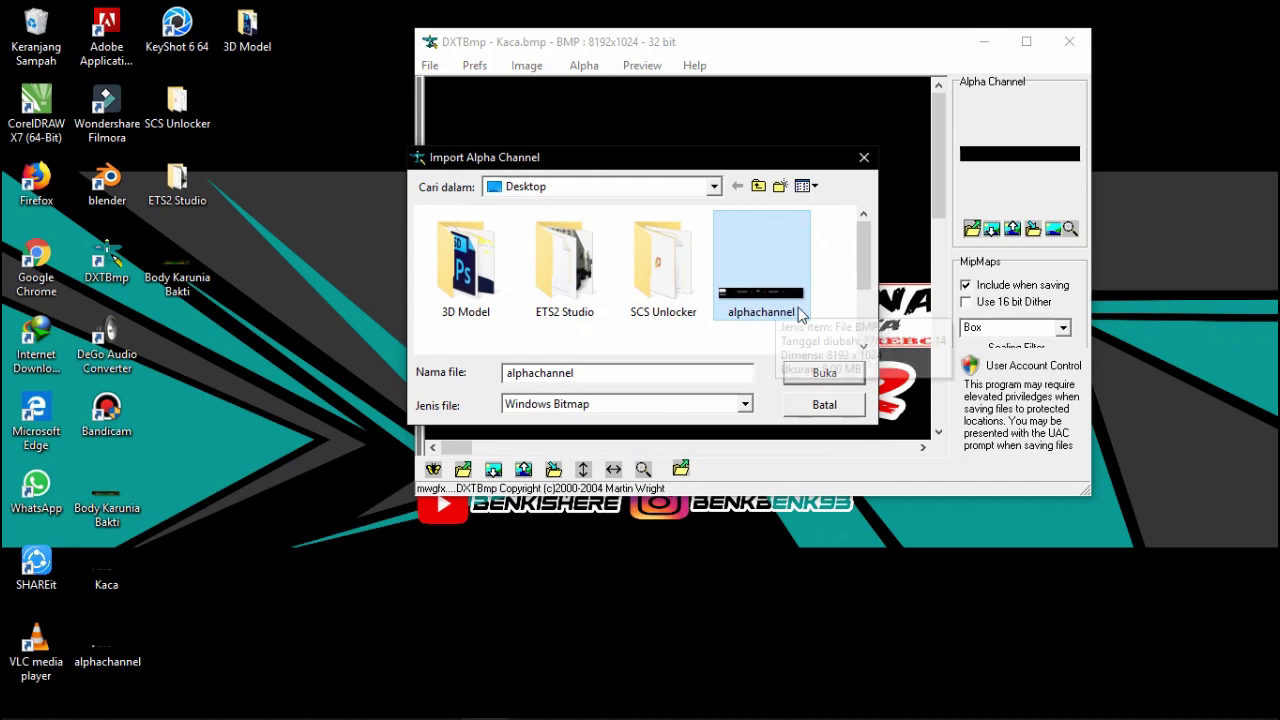
{"action": "double_click", "coordinate": [800, 316]}
Export the glass texture to the Desktop as Kaca in DDS 888-8 32 bit format, and close DXTBmp
{"action": "left_click", "coordinate": [430, 65]}
{"action": "mouse_move", "coordinate": [455, 126]}
{"action": "left_click", "coordinate": [650, 126]}
{"action": "left_click", "coordinate": [612, 403]}
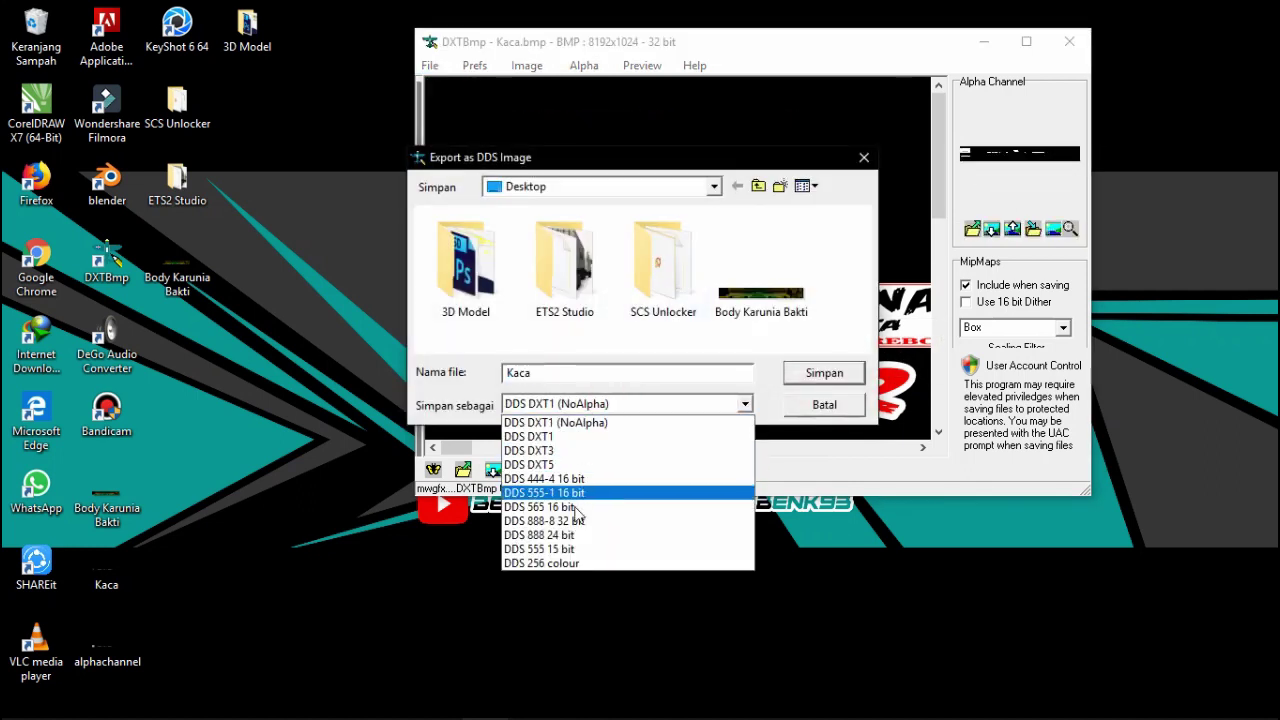
{"action": "left_click", "coordinate": [557, 521]}
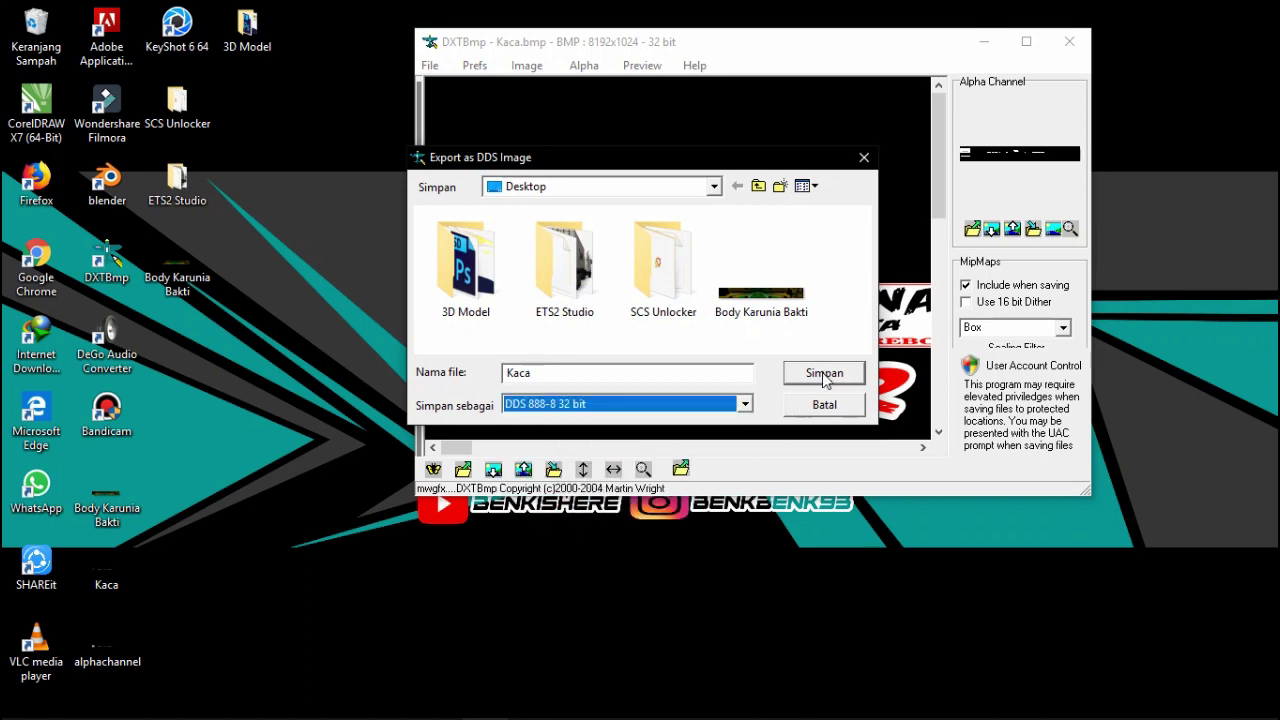
{"action": "left_click", "coordinate": [824, 373]}
{"action": "left_click", "coordinate": [1069, 41]}
Move the exported Body Karunia Bakti and Kaca DDS files away from the other desktop icons and refresh the desktop
{"action": "right_click", "coordinate": [742, 102]}
{"action": "left_click", "coordinate": [818, 154]}
{"action": "left_click", "coordinate": [185, 330]}
{"action": "left_click_drag", "start_coordinate": [270, 235], "coordinate": [205, 376]}
{"action": "left_click_drag", "start_coordinate": [191, 277], "coordinate": [1050, 125]}
{"action": "right_click", "coordinate": [751, 118]}
{"action": "left_click", "coordinate": [780, 177]}
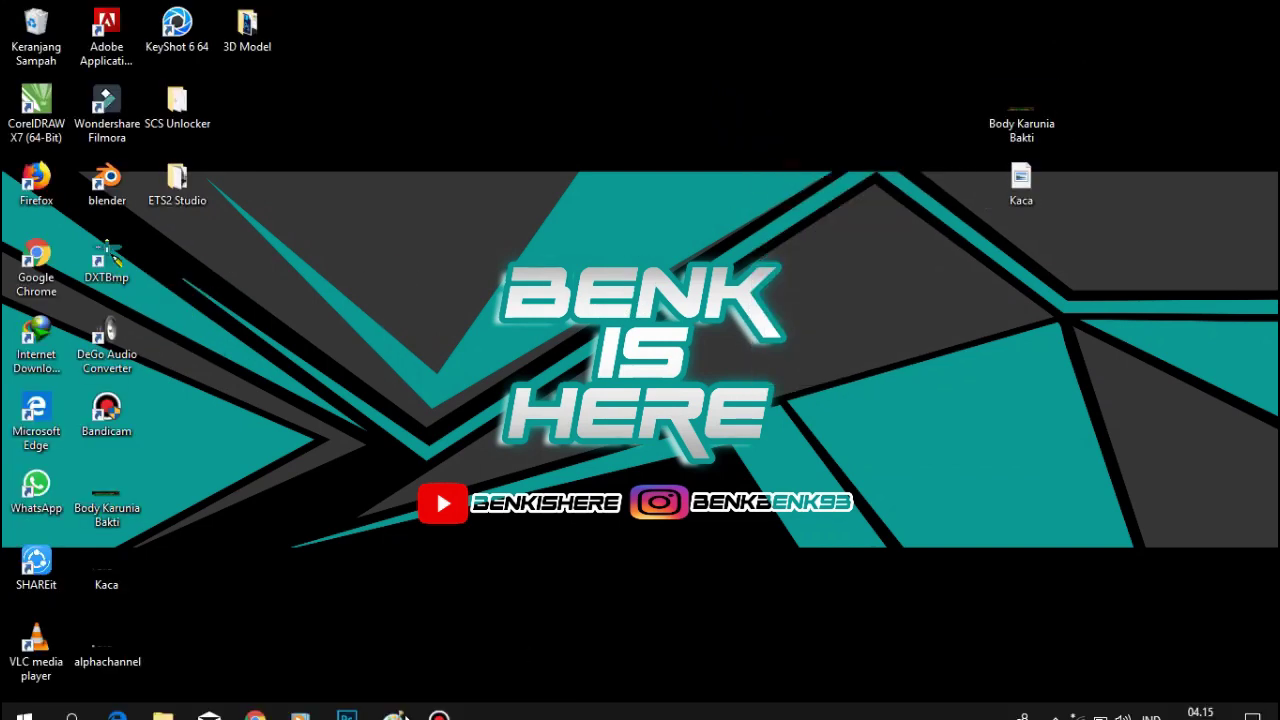
Switch back to Photoshop and undo the grayscale conversion and the Color Overlay on the TOL CIPULARANG PS. REBO copy
{"action": "left_click", "coordinate": [350, 704]}
{"action": "key", "text": "ctrl+alt+z"}
{"action": "key", "text": "ctrl+alt+z"}
{"action": "key", "text": "ctrl+alt+z"}
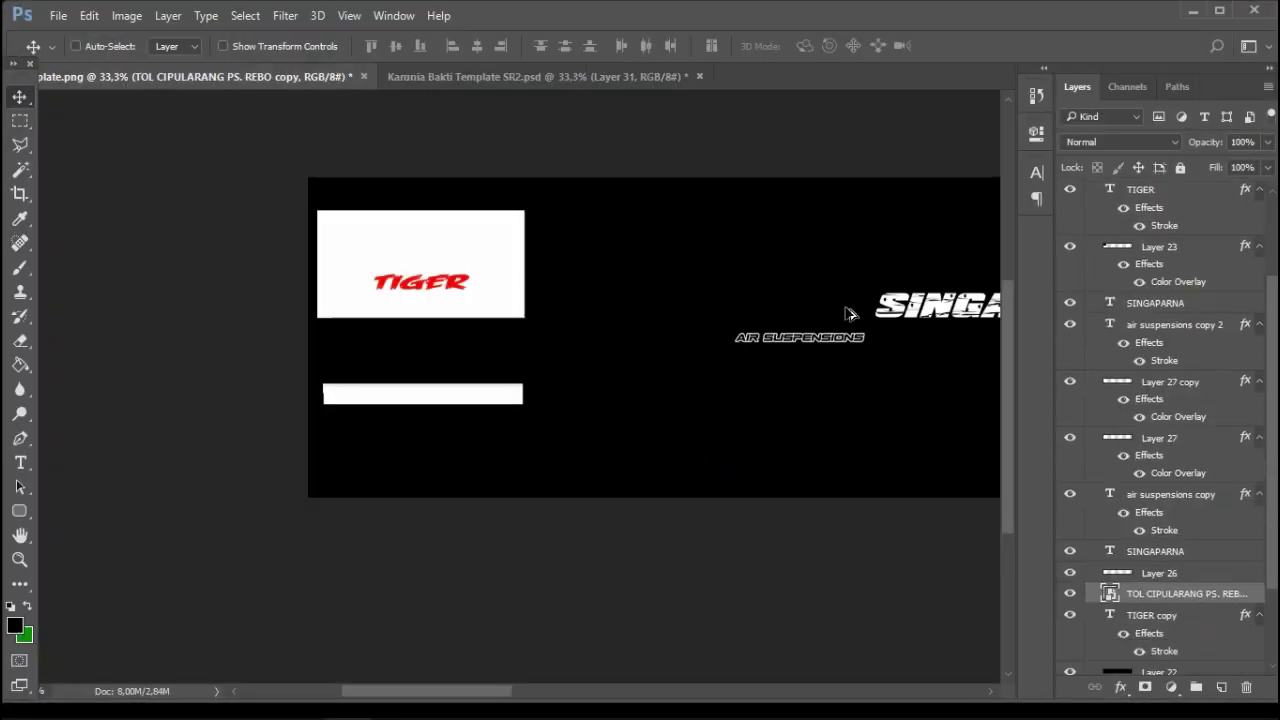